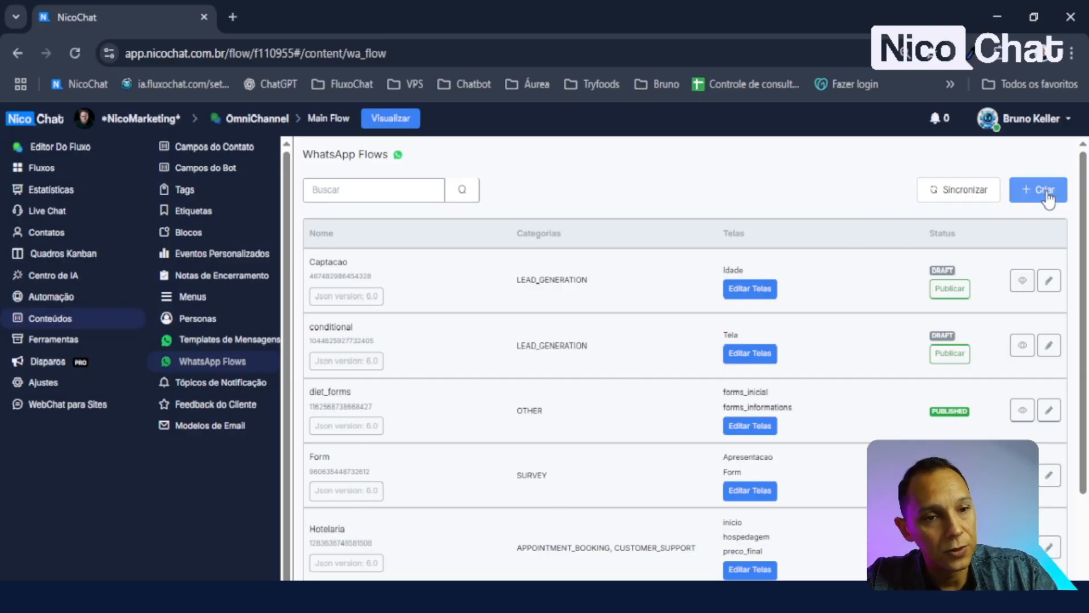
# - Create and save a new WhatsApp Flow named 'Aula flows' with category OTHER
pyautogui.click(1047, 192)
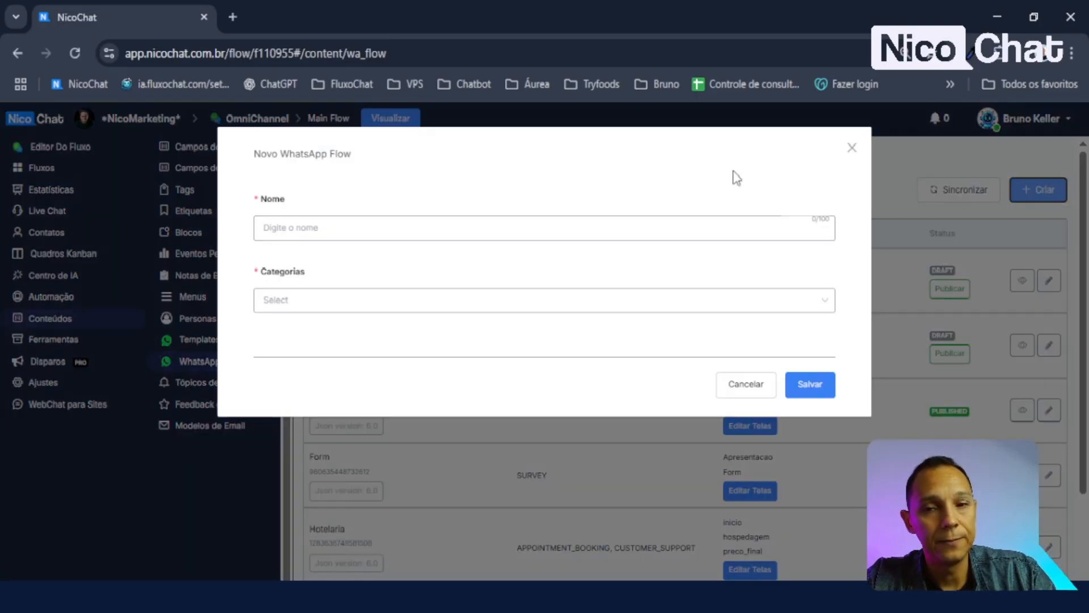
pyautogui.click(338, 227)
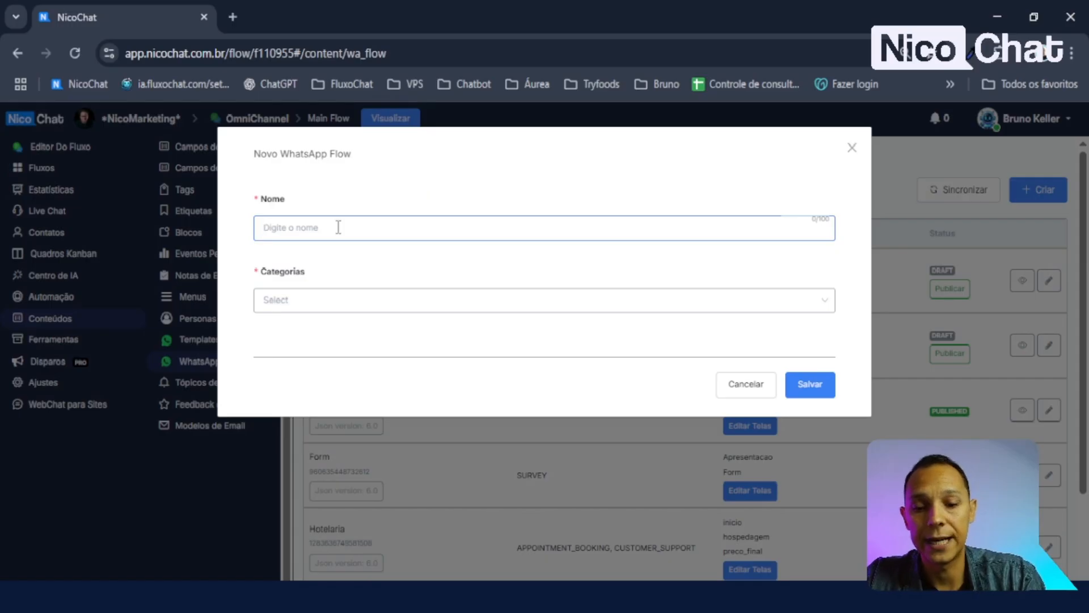
pyautogui.write('Aula ')
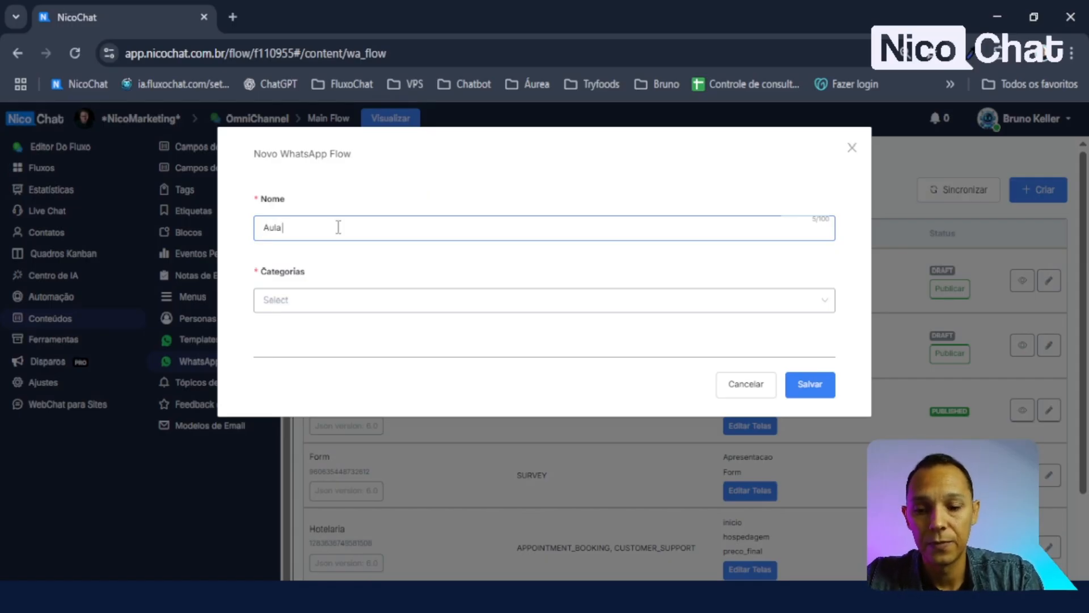
pyautogui.write('flows')
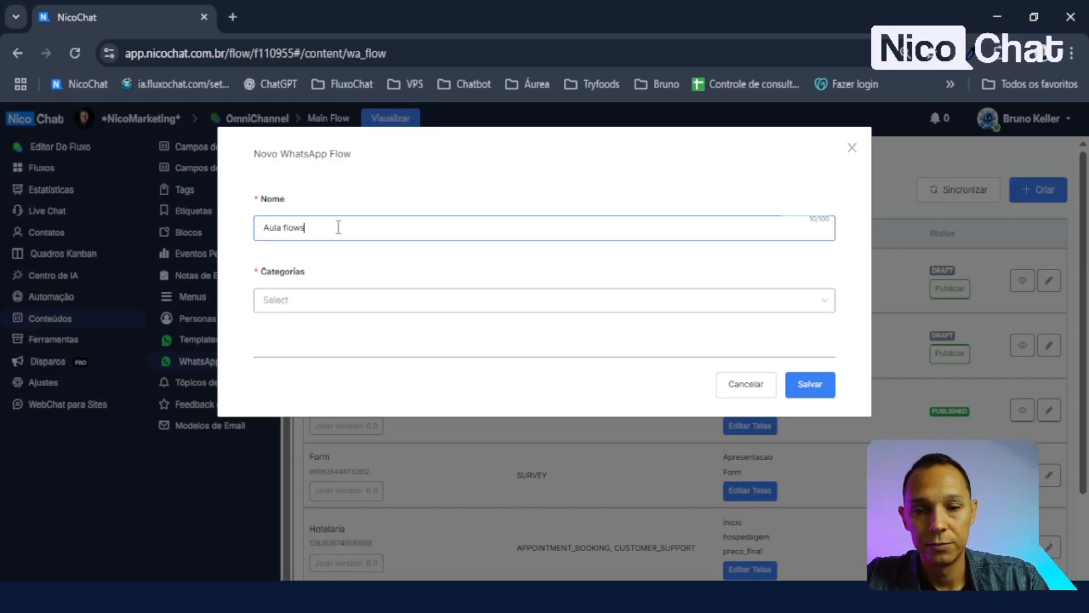
pyautogui.click(370, 309)
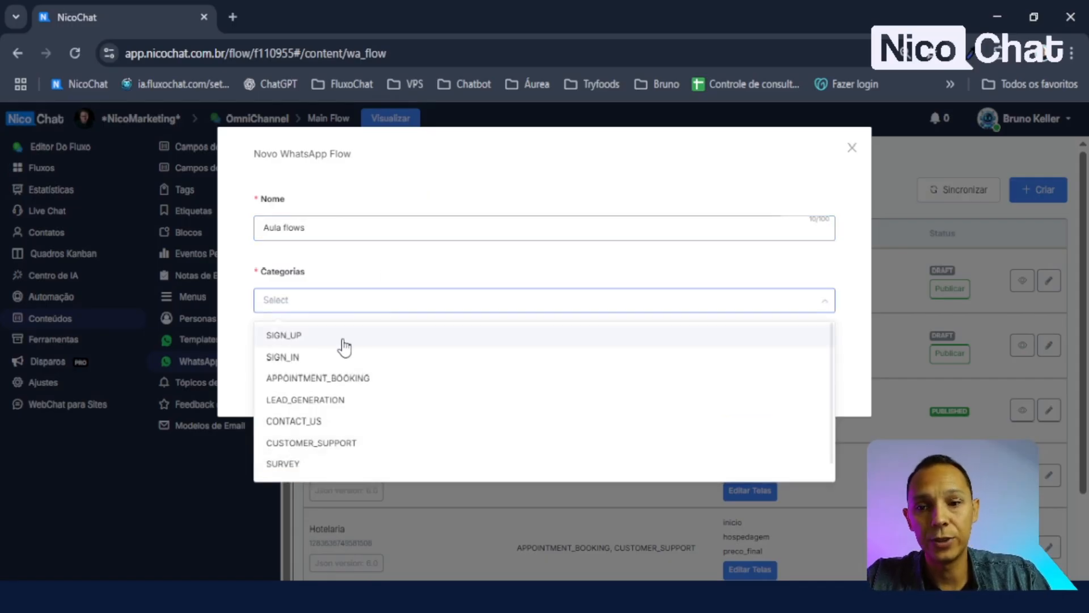
pyautogui.scroll(-1, 353, 413)
pyautogui.scroll(1, 304, 453)
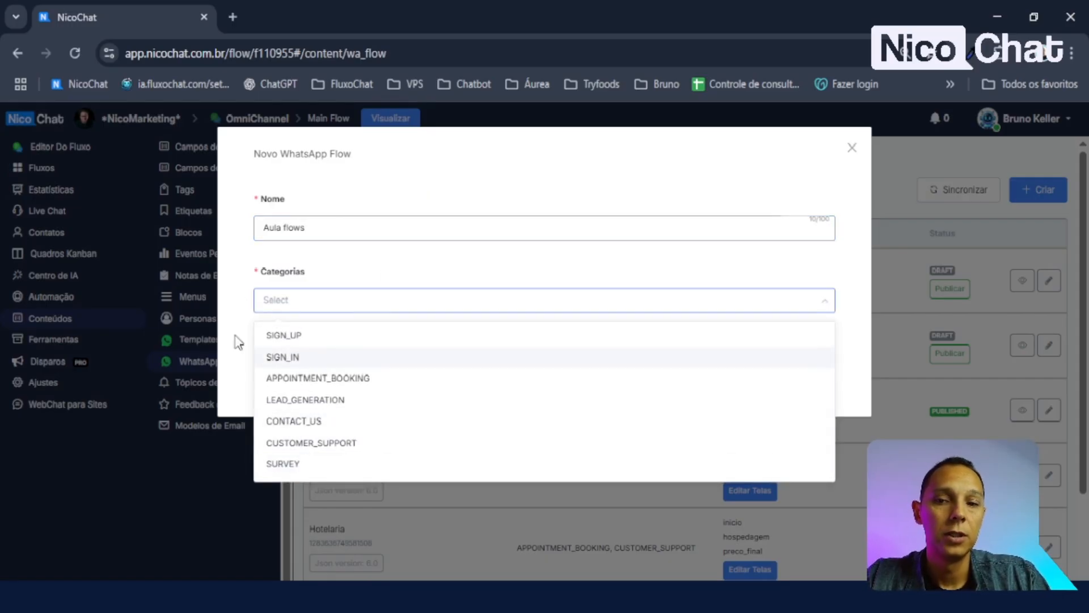
pyautogui.scroll(-1, 341, 369)
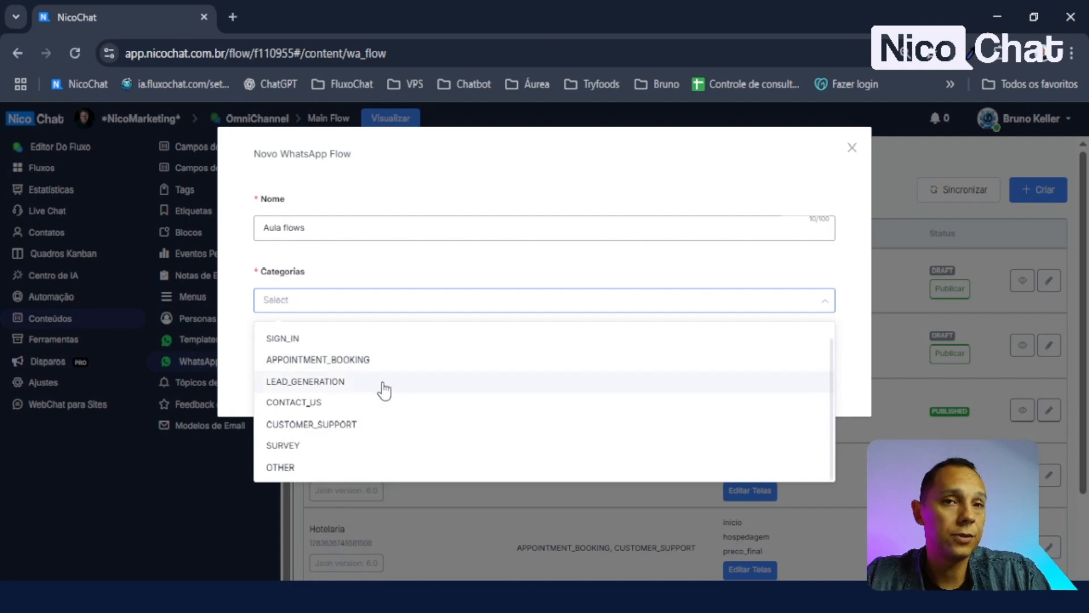
pyautogui.click(276, 469)
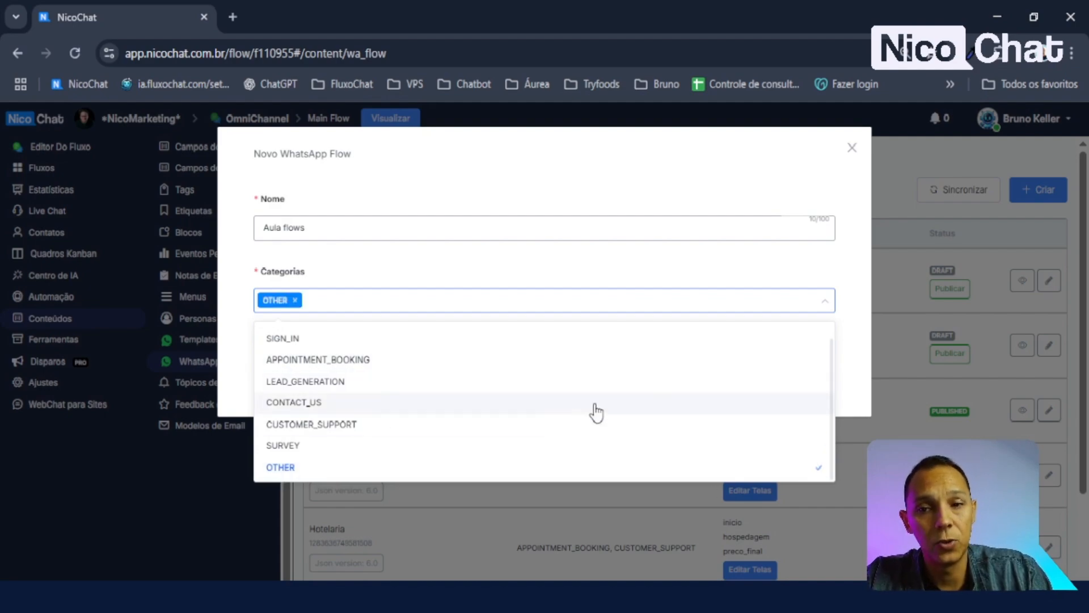
pyautogui.click(712, 257)
pyautogui.click(812, 387)
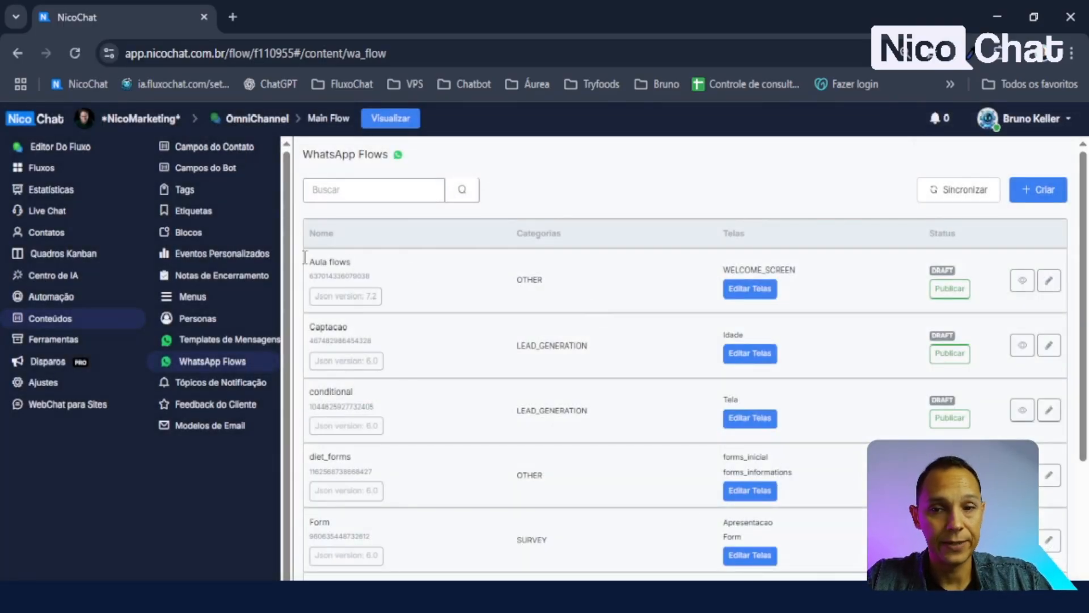
pyautogui.click(1050, 281)
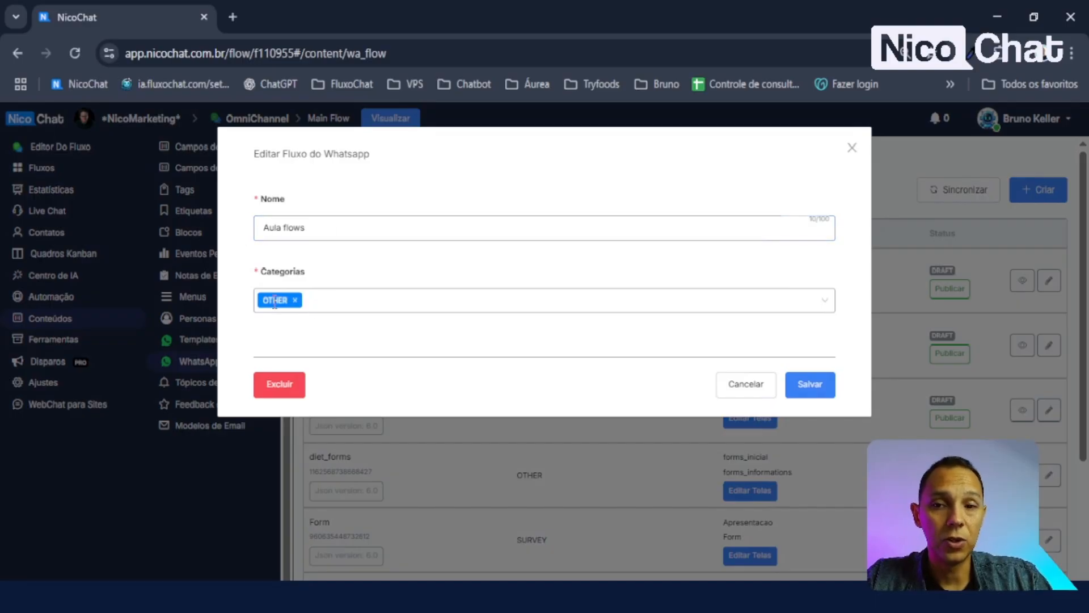
pyautogui.click(761, 391)
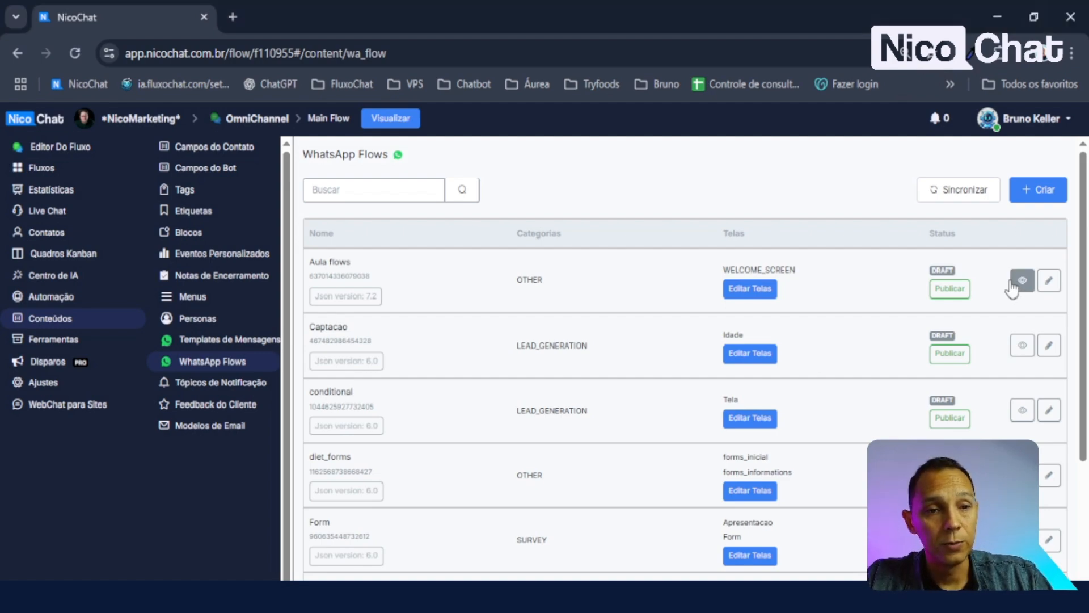
# - Open the Aula flows screen editor and preview WELCOME_SCREEN's Hello World, Welcome and subtitle text
pyautogui.click(748, 291)
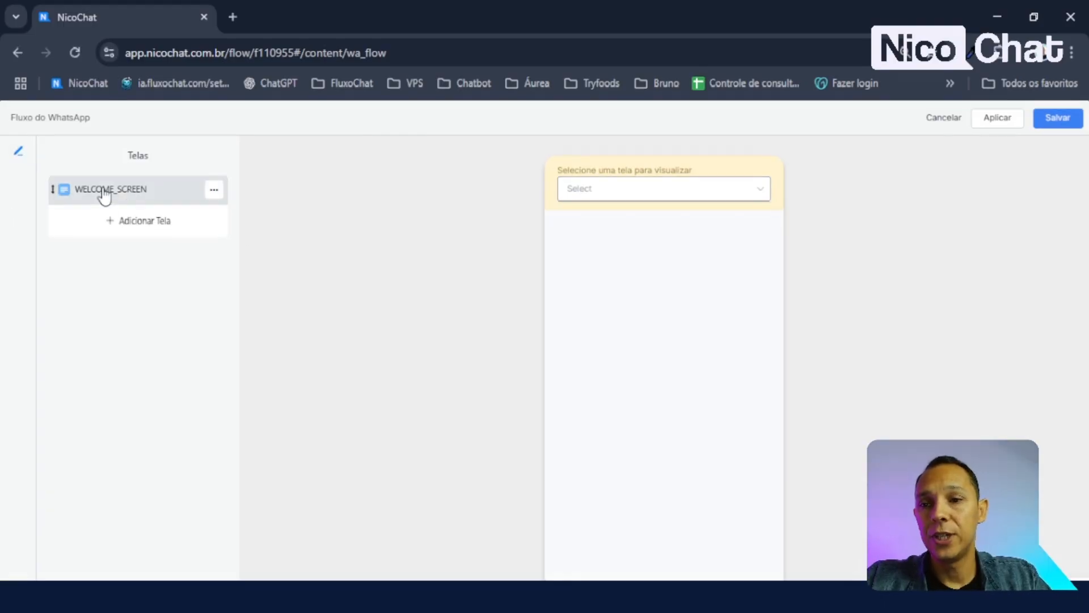
pyautogui.click(670, 187)
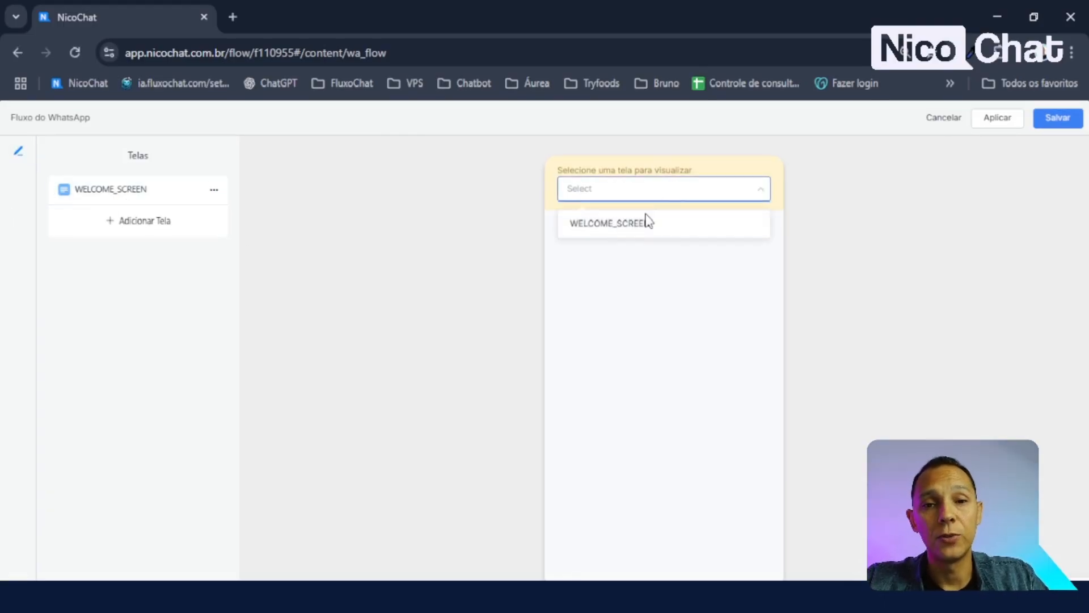
pyautogui.click(634, 227)
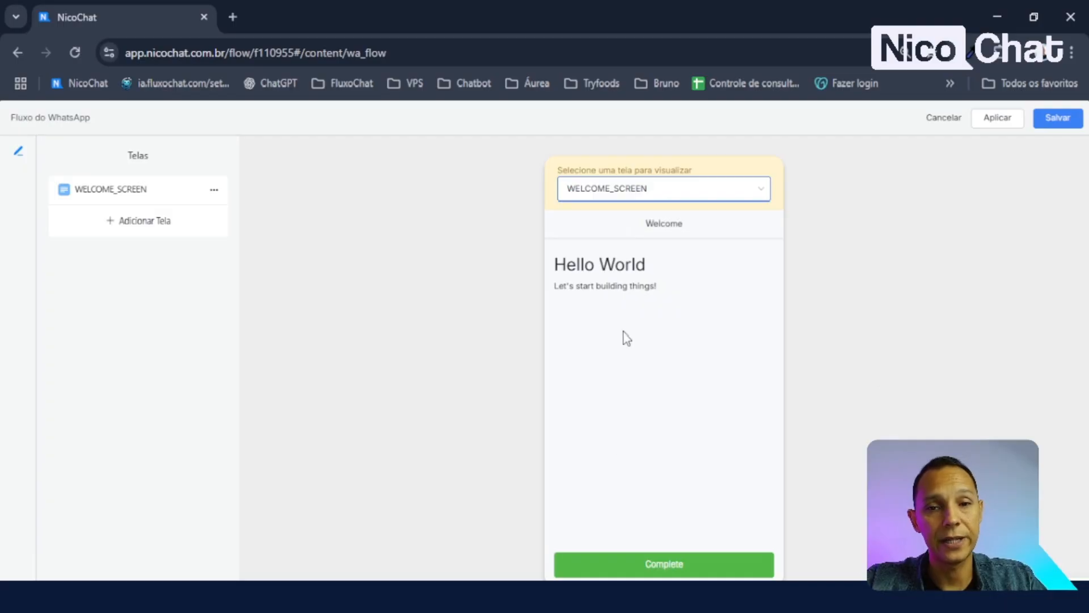
pyautogui.moveTo(555, 265); pyautogui.dragTo(669, 269)
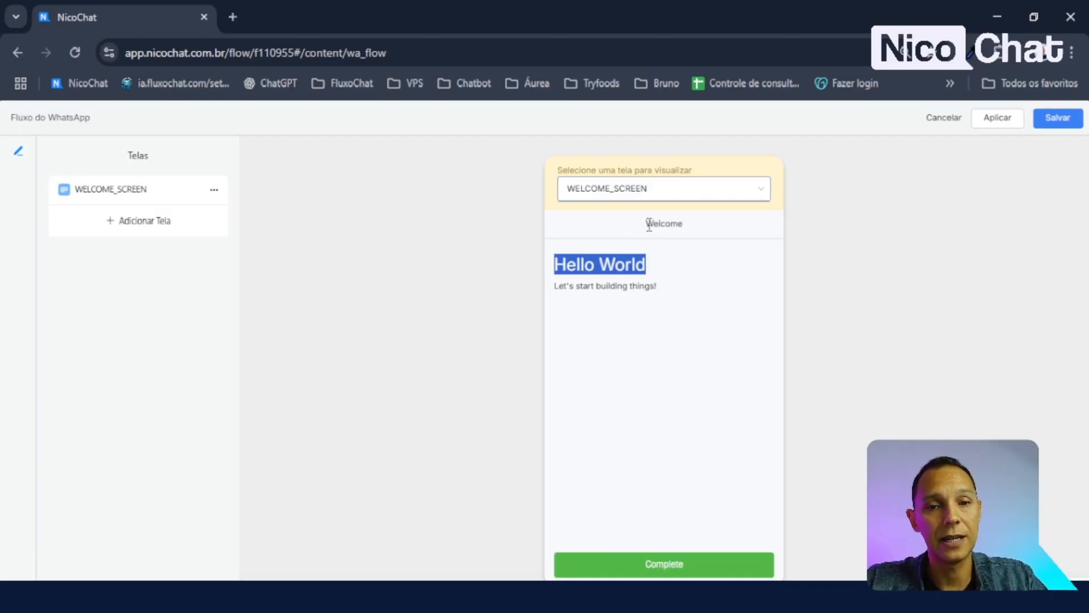
pyautogui.moveTo(649, 224); pyautogui.dragTo(730, 235)
pyautogui.click(561, 307)
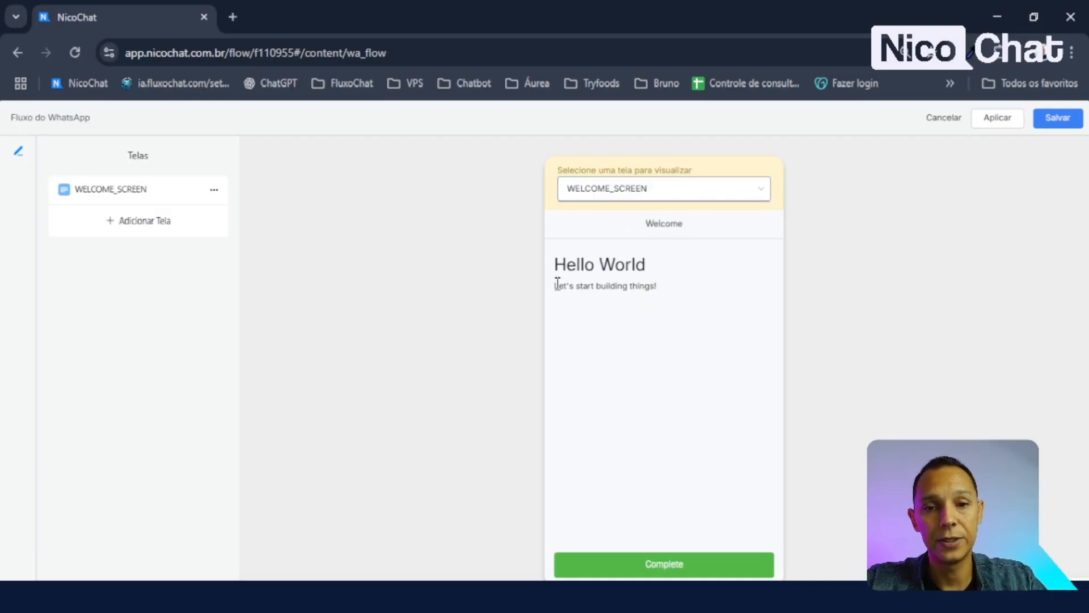
pyautogui.moveTo(557, 283); pyautogui.dragTo(720, 299)
pyautogui.click(688, 401)
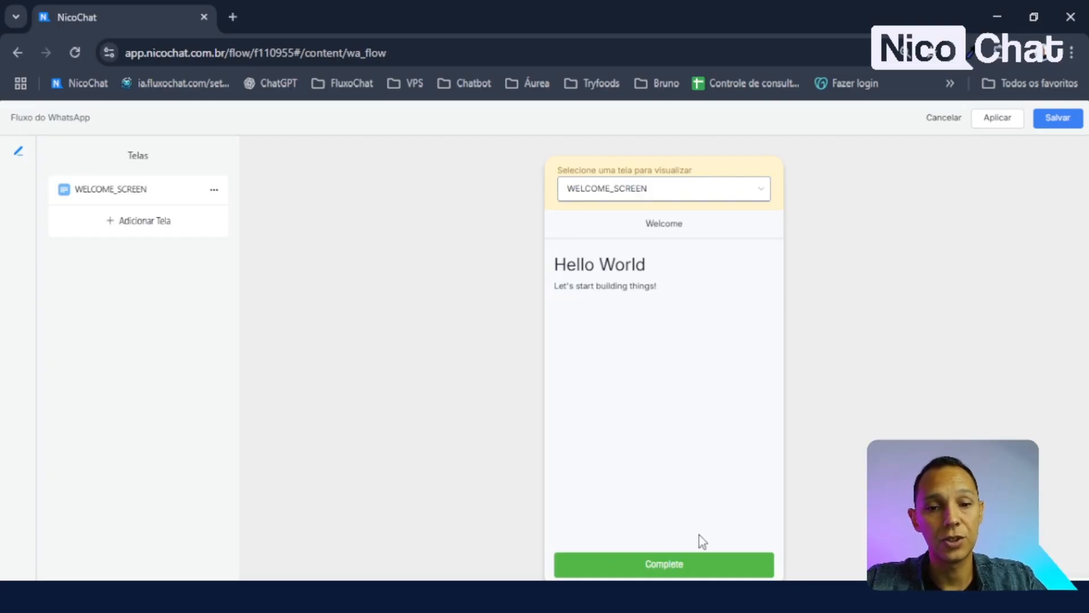
# - Test the preview's Complete button, then bring up the WELCOME_SCREEN settings
pyautogui.click(689, 571)
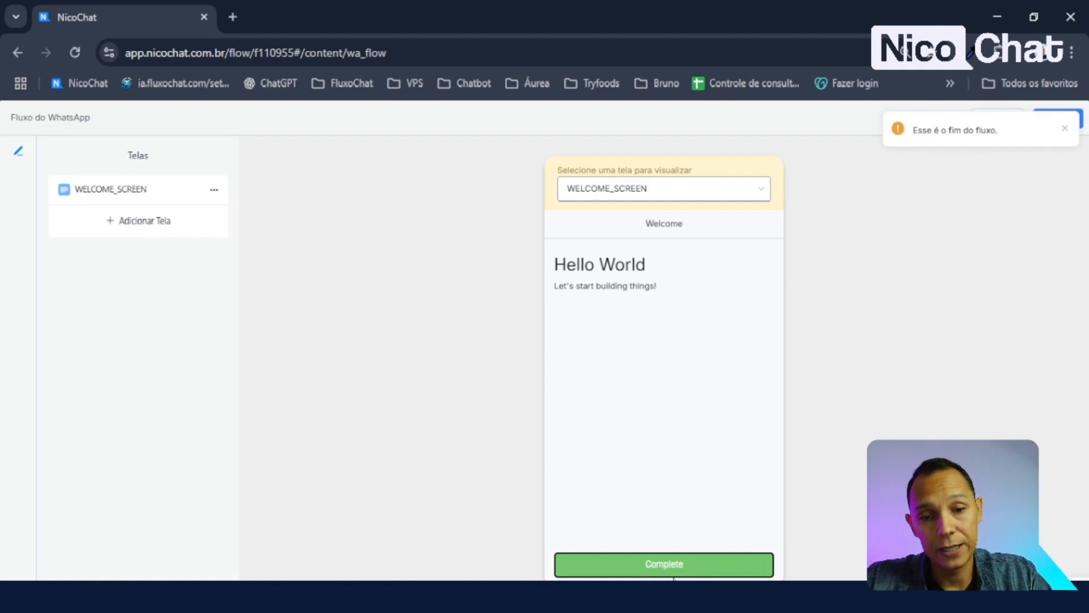
pyautogui.click(680, 570)
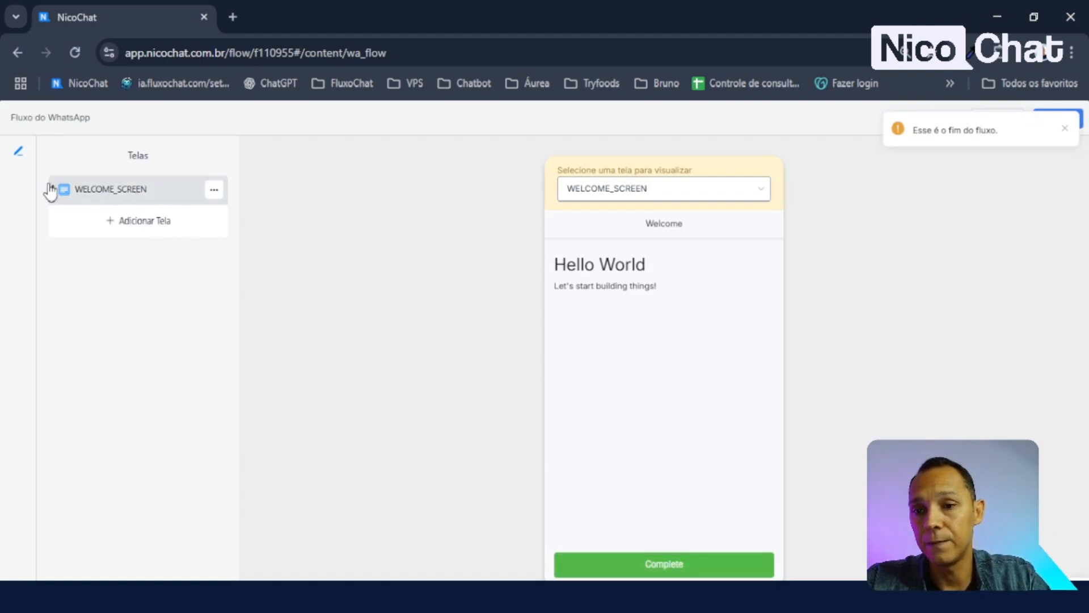
pyautogui.click(153, 196)
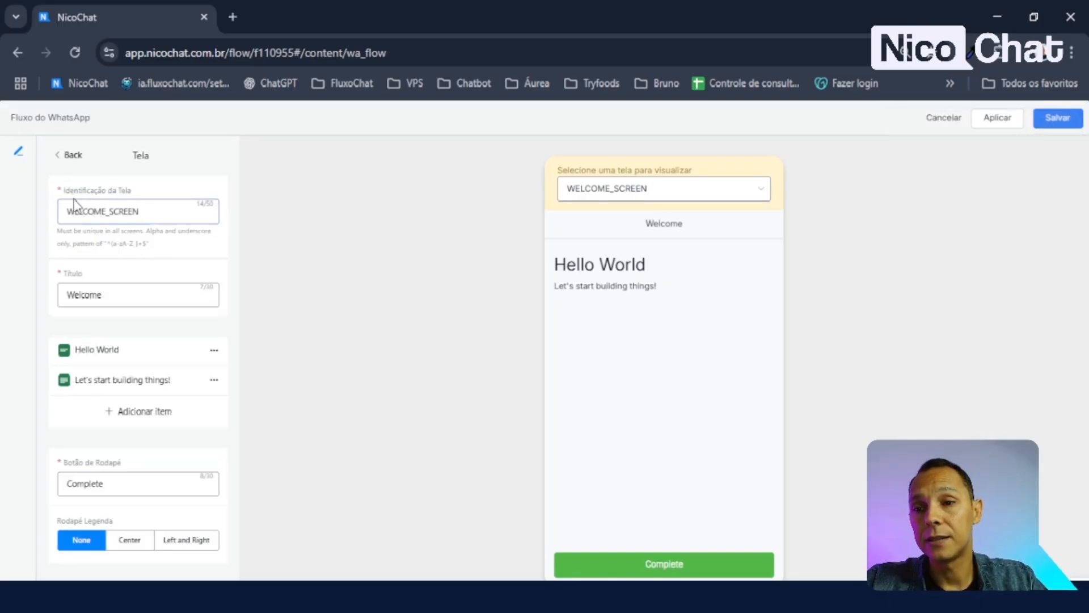
# - Change the screen identifier from WELCOME_SCREEN to 'inicio' and preview it
pyautogui.moveTo(58, 190); pyautogui.dragTo(135, 195)
pyautogui.click(152, 216)
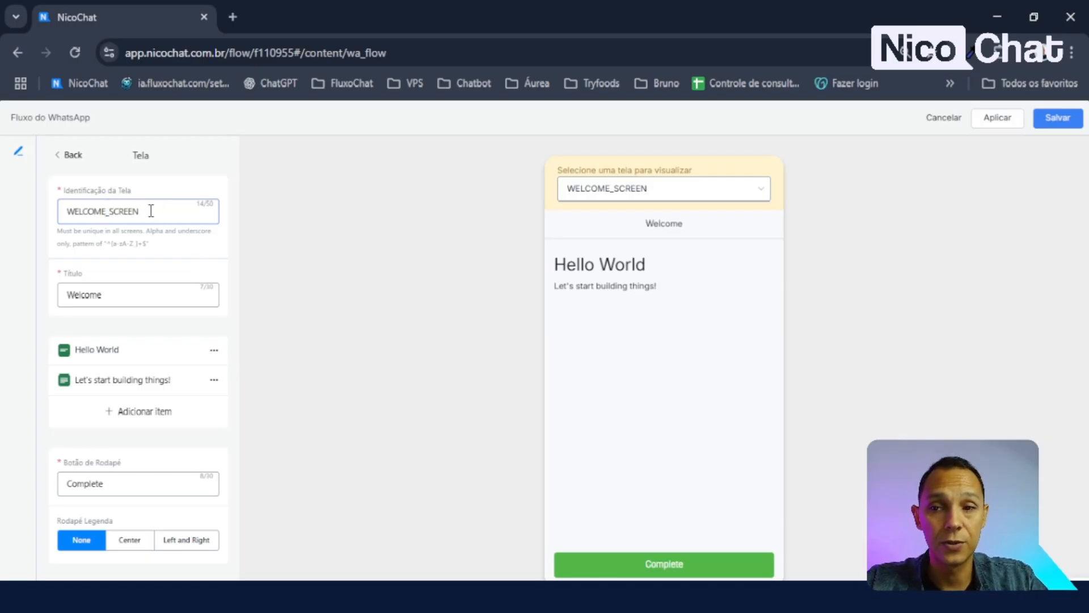
pyautogui.moveTo(151, 210); pyautogui.dragTo(38, 218)
pyautogui.write('inic')
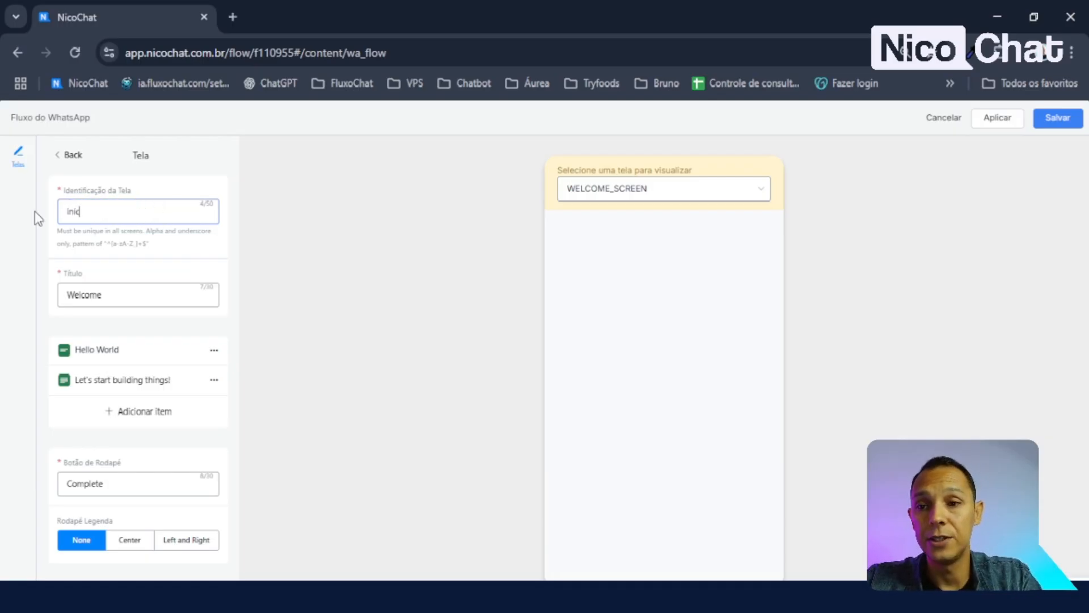
pyautogui.write('io')
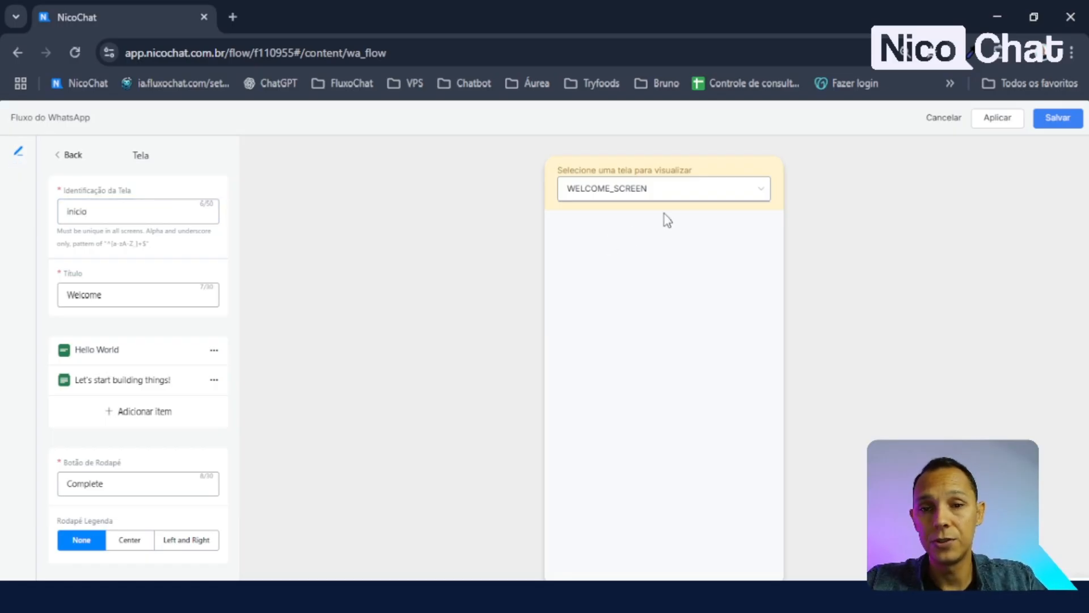
pyautogui.click(681, 188)
pyautogui.click(681, 222)
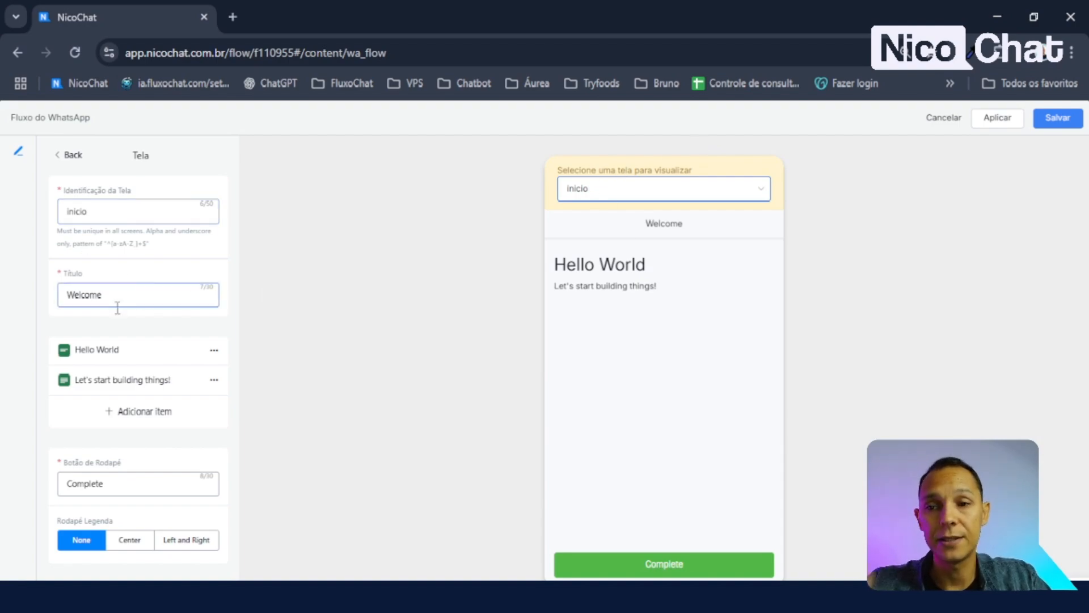
# - Retitle the screen 'Apresentação' and dismiss the item type choices without adding anything
pyautogui.moveTo(132, 296); pyautogui.dragTo(3, 321)
pyautogui.write('a')
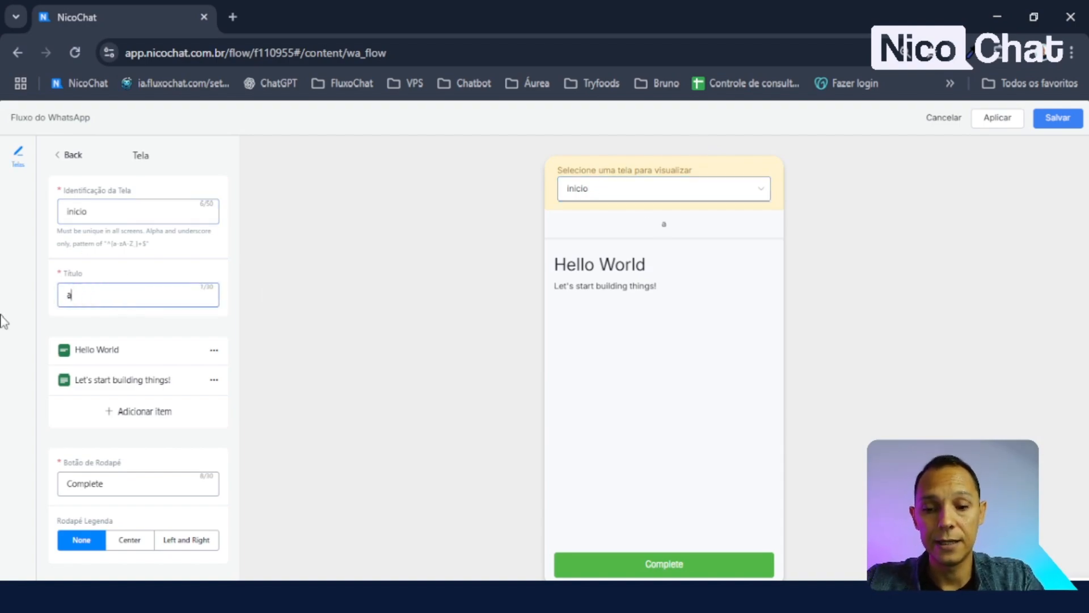
pyautogui.write('presentação')
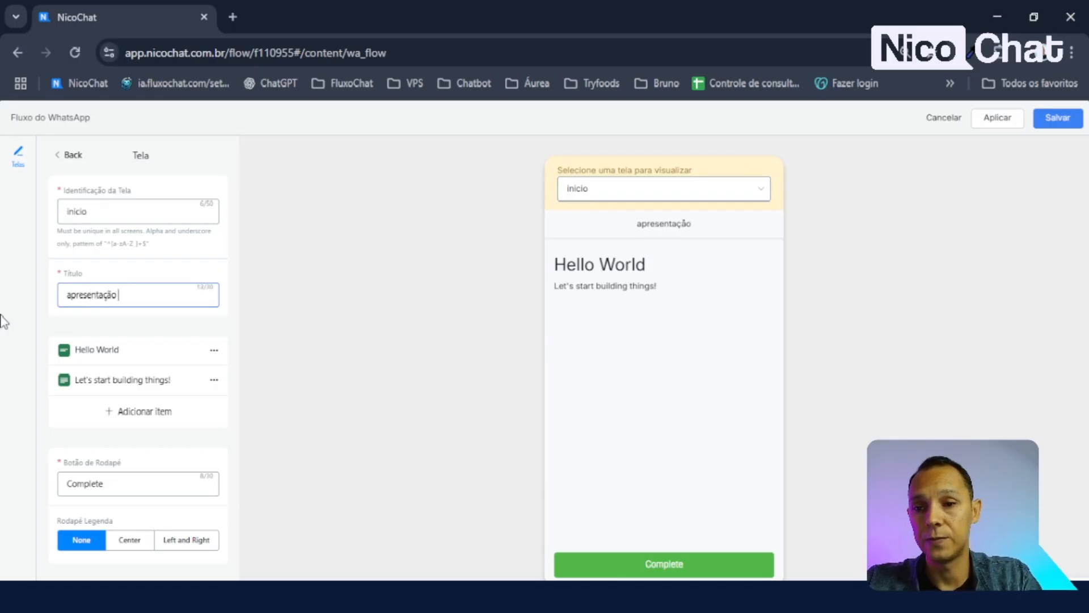
pyautogui.press('BackSpace')
pyautogui.press('BackSpace')
pyautogui.press('BackSpace')
pyautogui.press('BackSpace')
pyautogui.press('BackSpace')
pyautogui.press('BackSpace')
pyautogui.press('BackSpace')
pyautogui.press('BackSpace')
pyautogui.press('BackSpace')
pyautogui.press('BackSpace')
pyautogui.press('BackSpace')
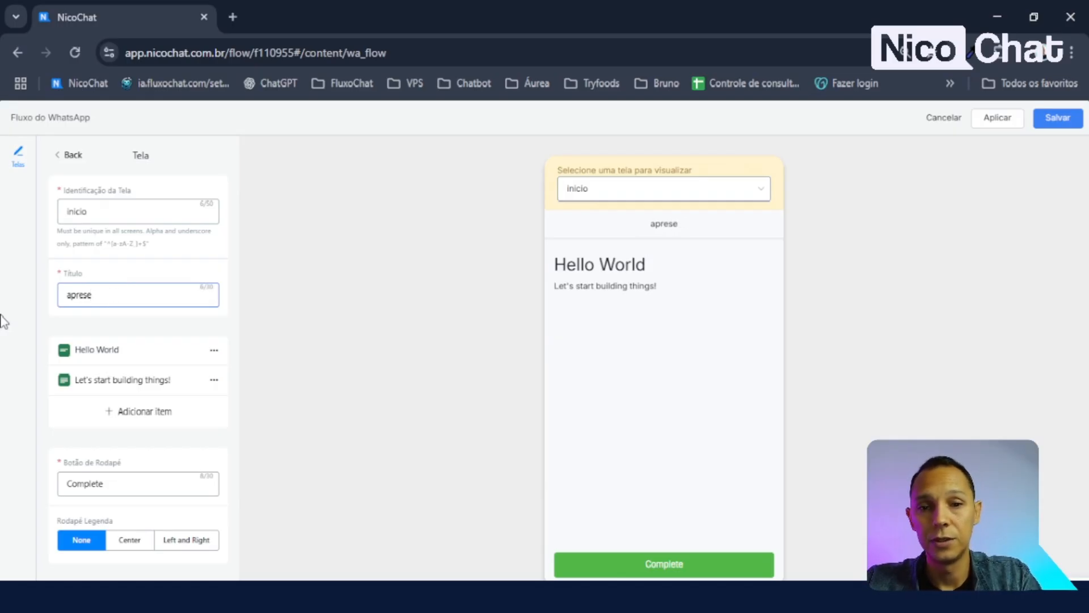
pyautogui.write('Apresentação')
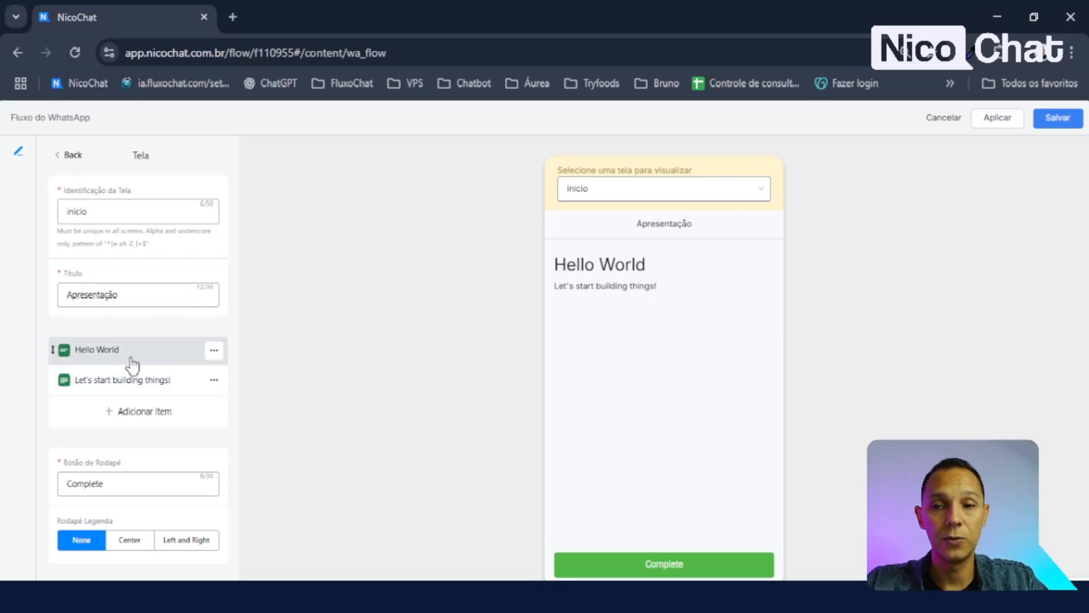
pyautogui.click(153, 412)
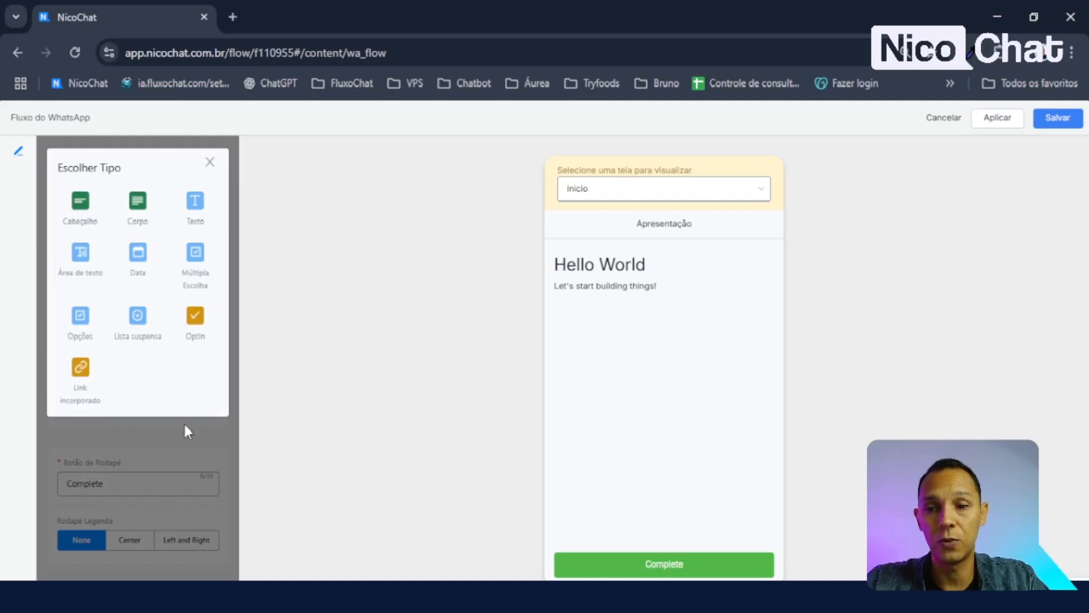
pyautogui.click(162, 442)
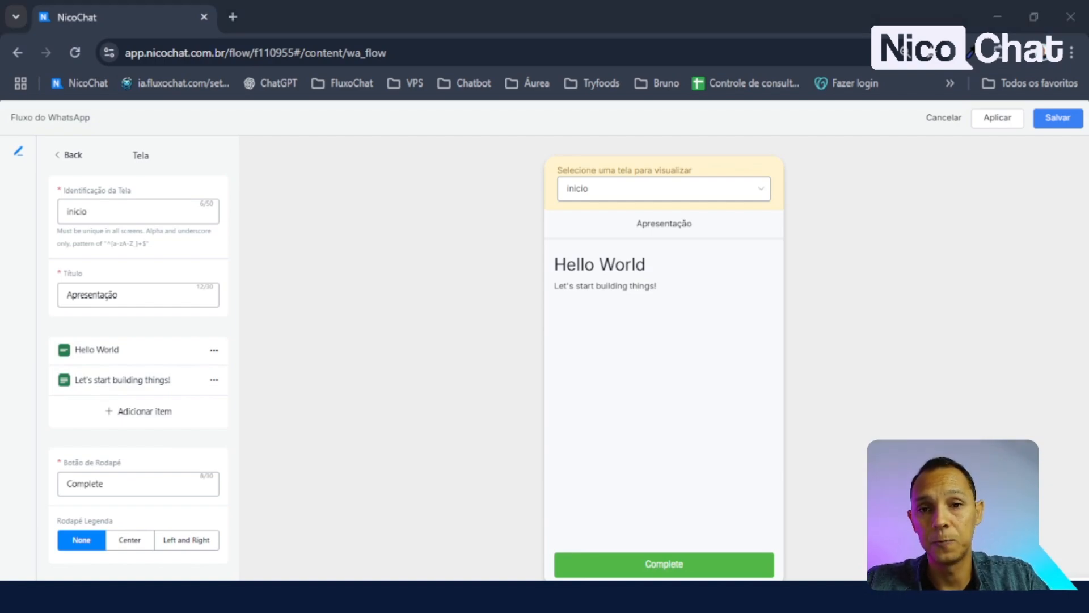
pyautogui.hotkey('alt', 'Tab')
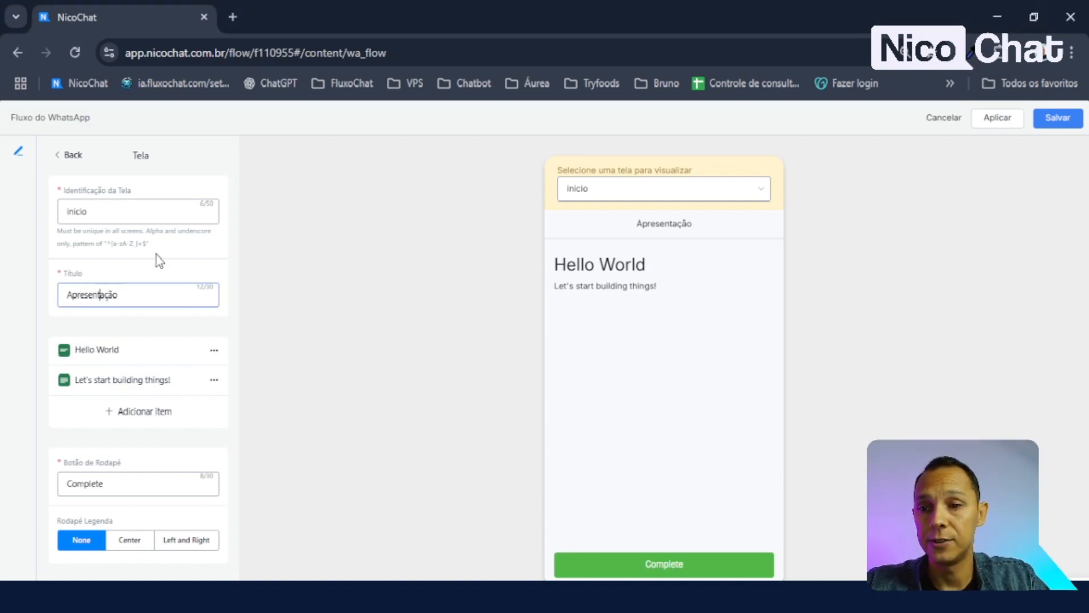
# - Rename the Hello World heading to 'Nicochat', keeping it at full Cabeçalho size
pyautogui.click(109, 356)
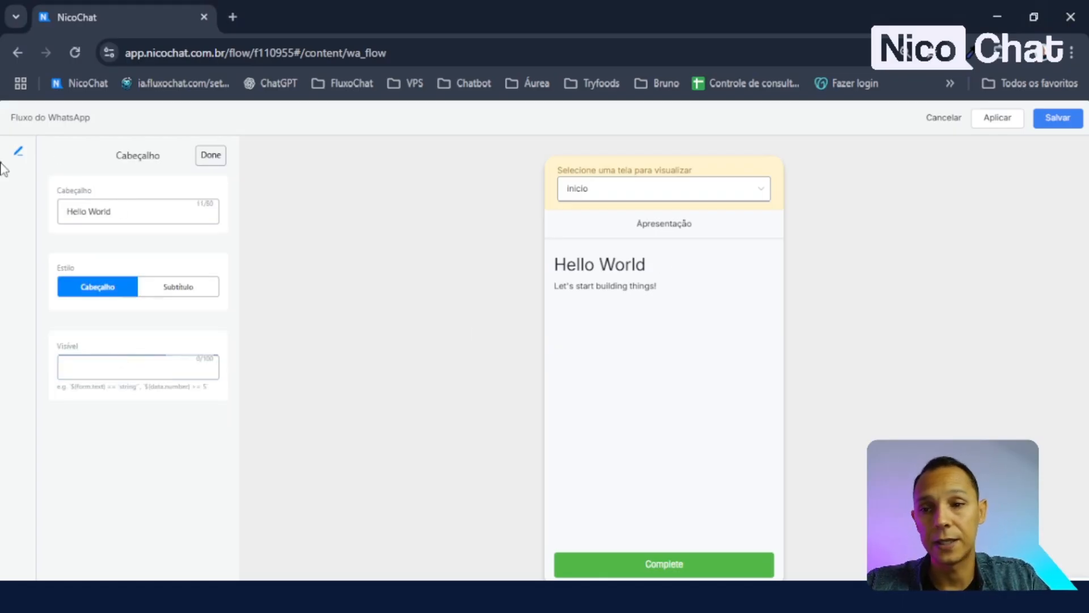
pyautogui.moveTo(125, 210); pyautogui.dragTo(5, 209)
pyautogui.write('Cadastro Rápido')
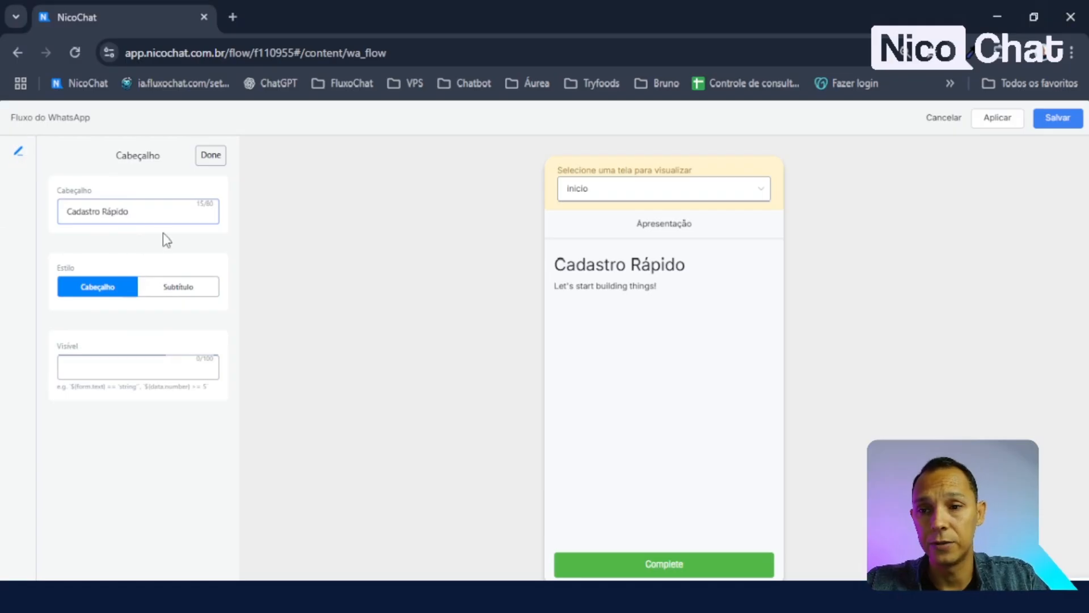
pyautogui.hotkey('ctrl', 'a')
pyautogui.write('Nicochat')
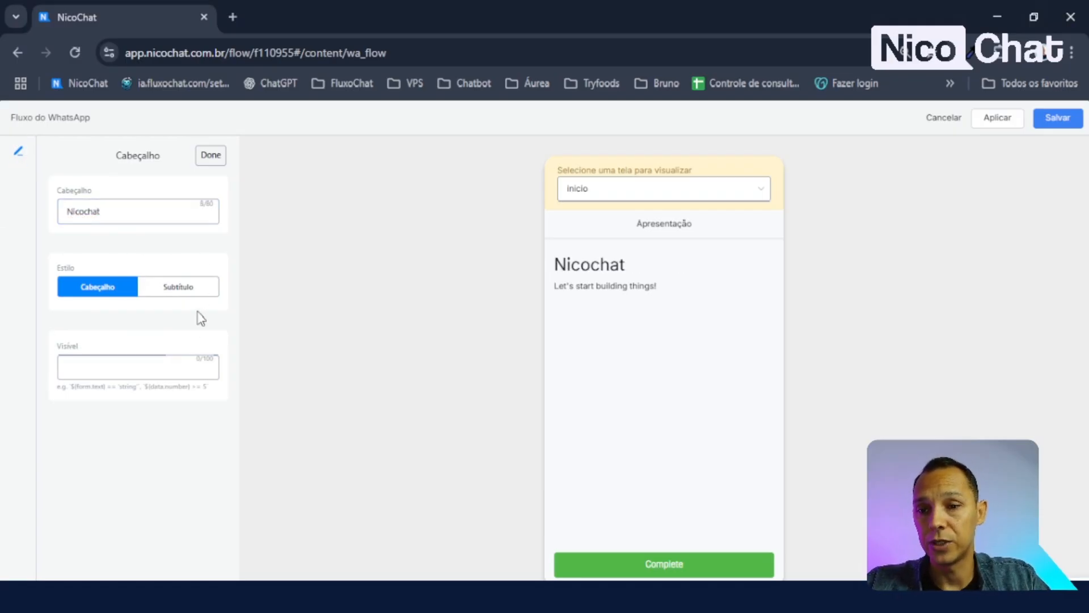
pyautogui.click(175, 295)
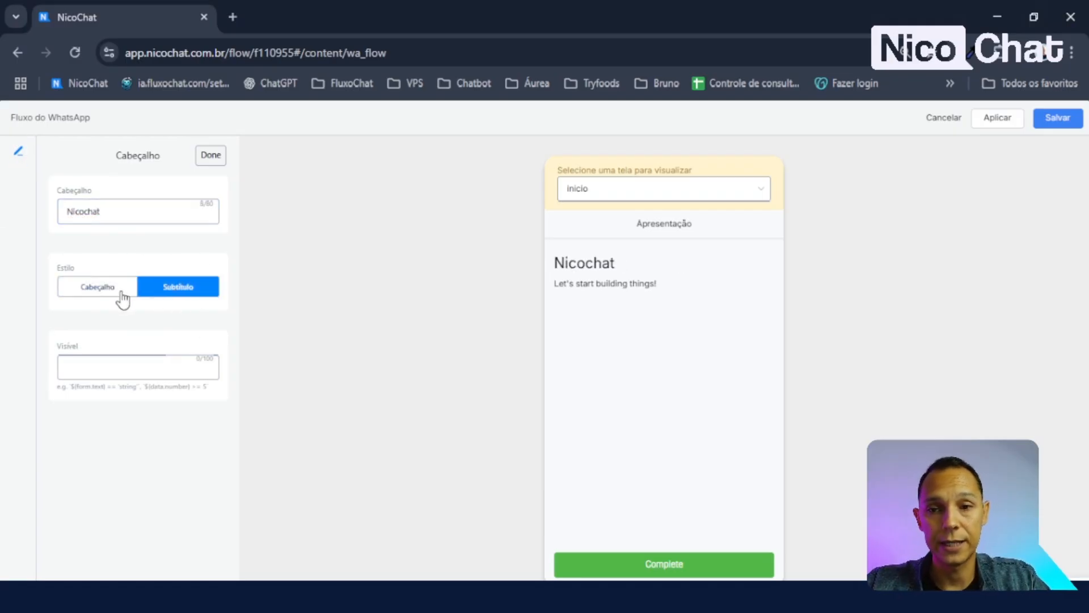
pyautogui.click(92, 291)
pyautogui.click(178, 290)
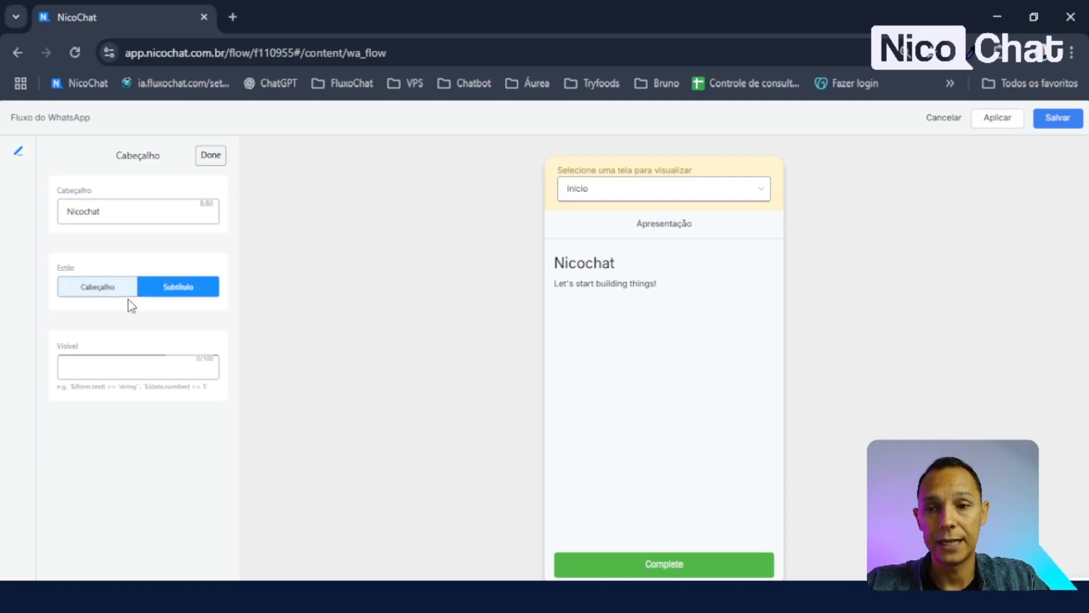
pyautogui.click(97, 292)
pyautogui.click(179, 293)
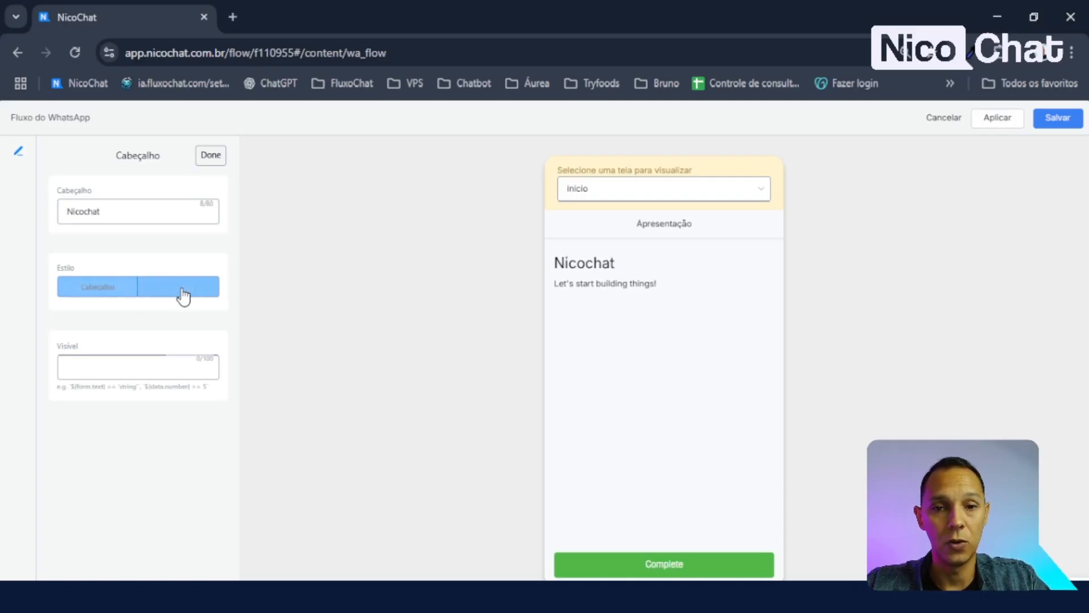
pyautogui.click(118, 292)
pyautogui.click(210, 156)
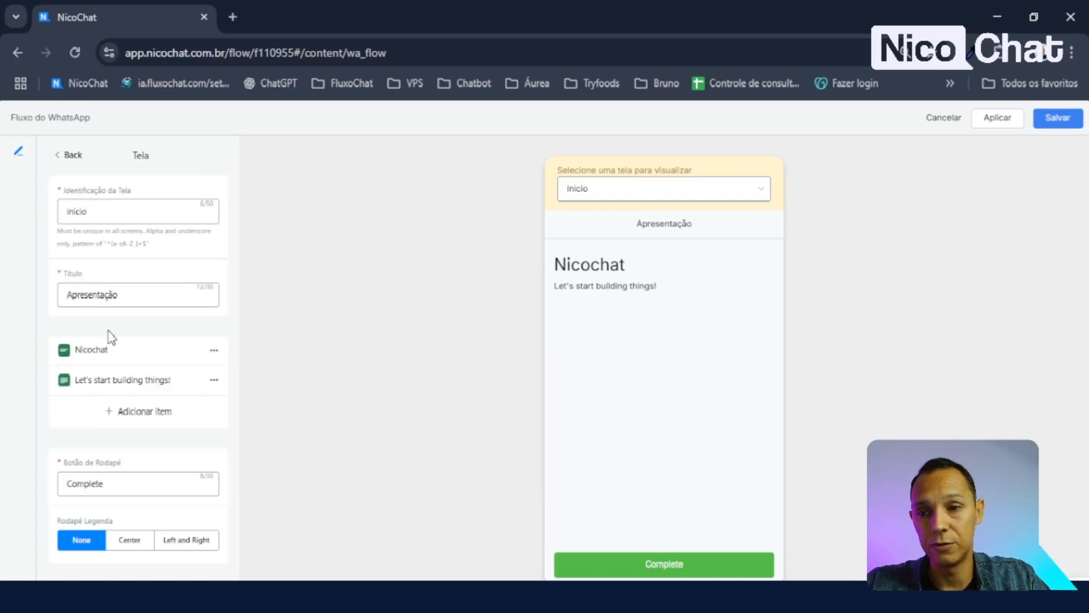
# - Look over the body text item unchanged, then add a new Cabeçalho heading item
pyautogui.click(128, 380)
pyautogui.click(121, 237)
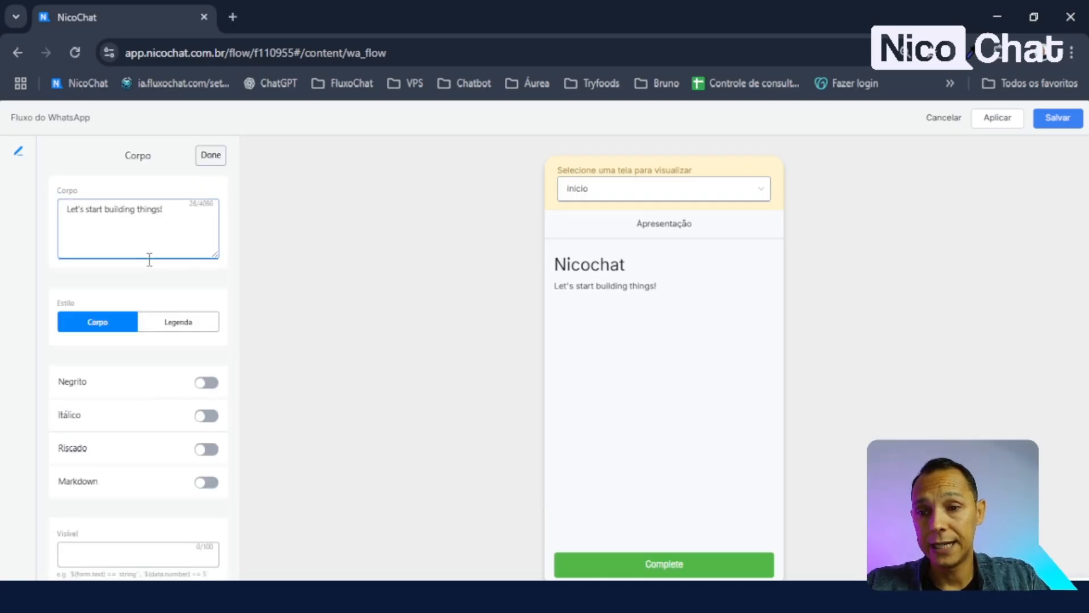
pyautogui.click(210, 155)
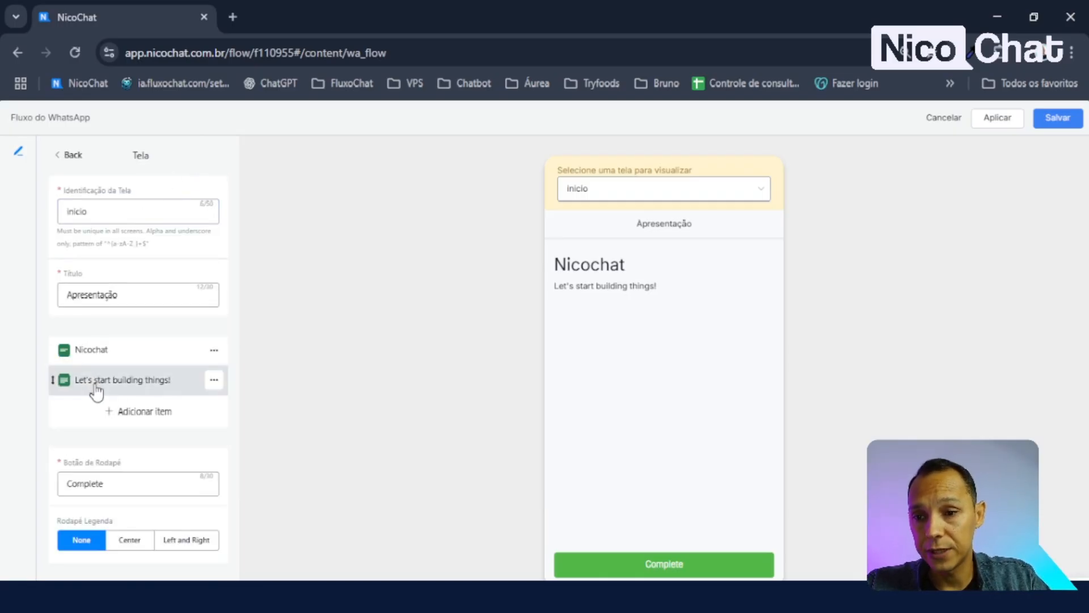
pyautogui.click(214, 380)
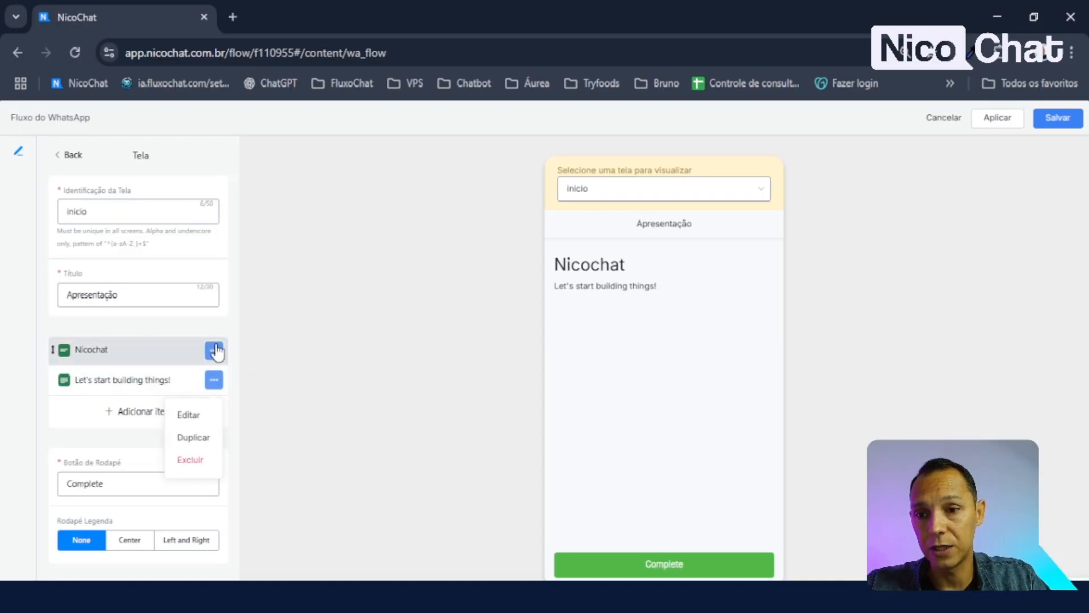
pyautogui.click(160, 384)
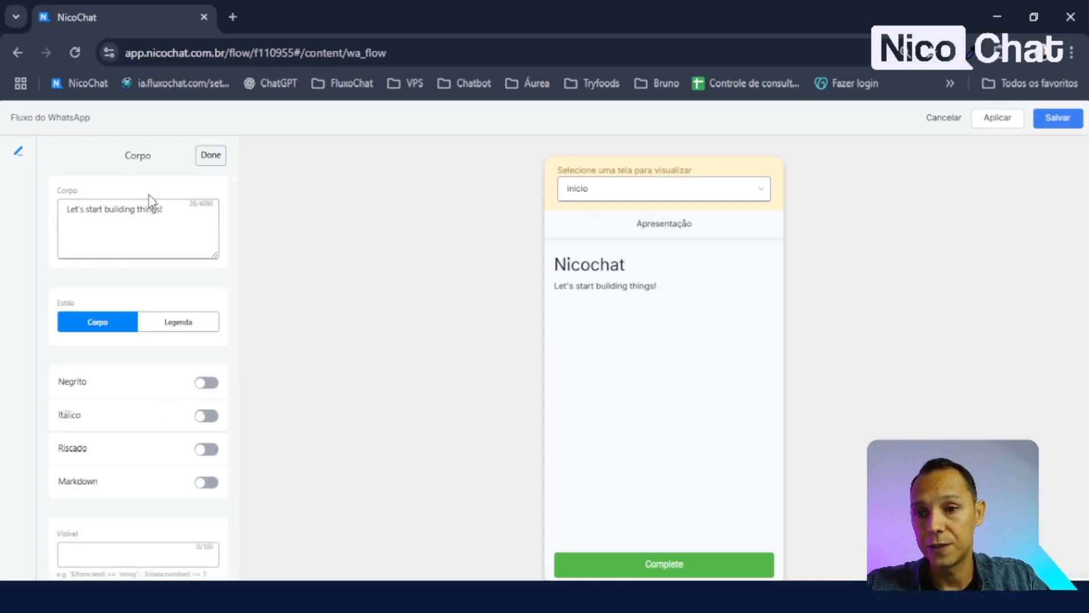
pyautogui.doubleClick(128, 159)
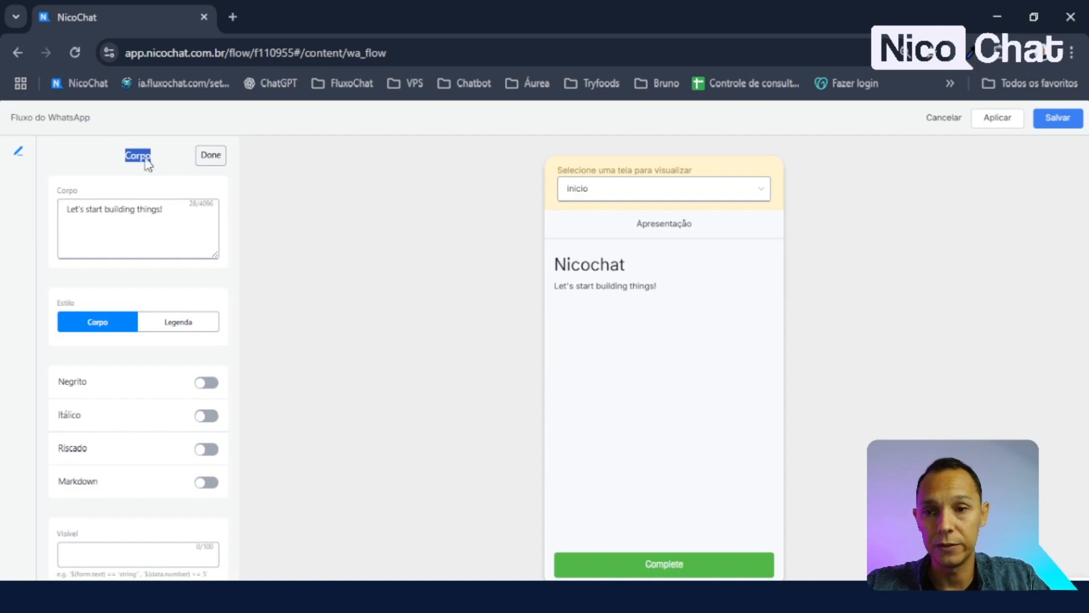
pyautogui.click(219, 161)
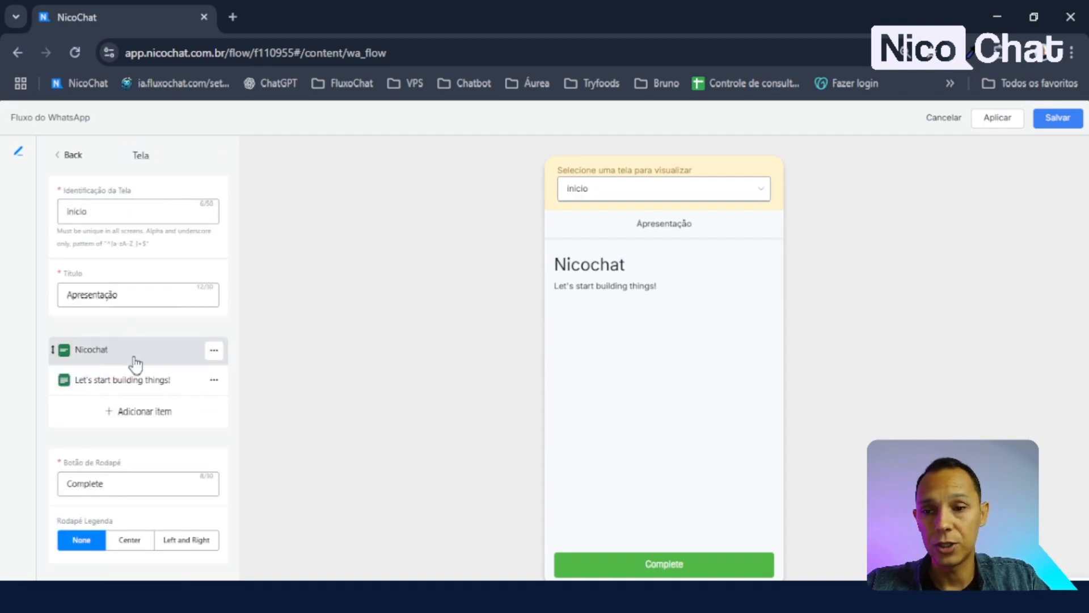
pyautogui.click(139, 423)
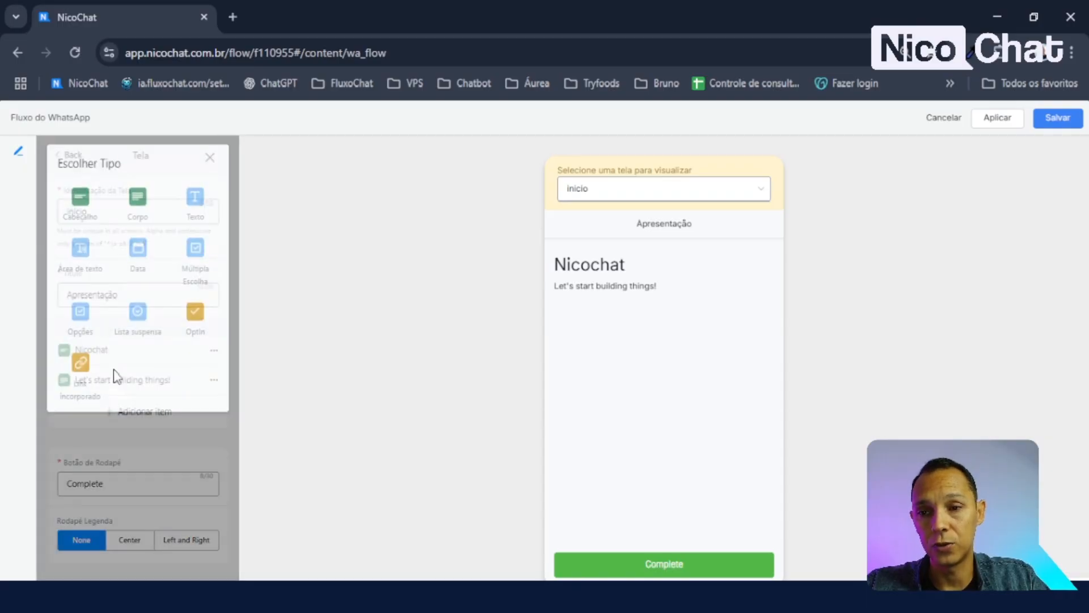
pyautogui.click(84, 210)
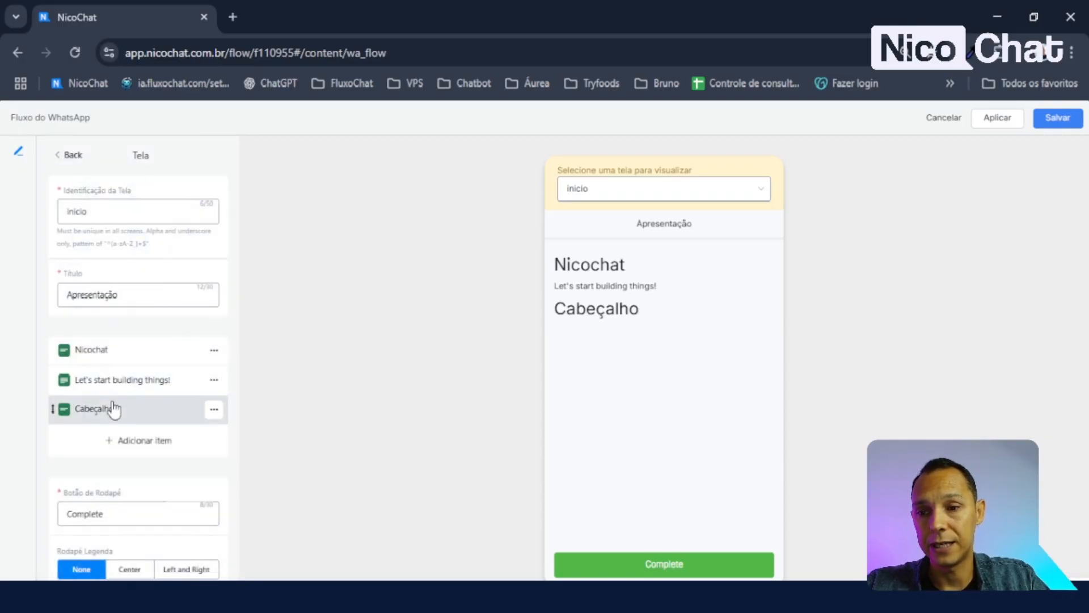
# - Drag the new heading above the body text, style it Subtítulo, and set its text to 'Cadastro Rápido'
pyautogui.moveTo(51, 410); pyautogui.dragTo(211, 387)
pyautogui.click(210, 382)
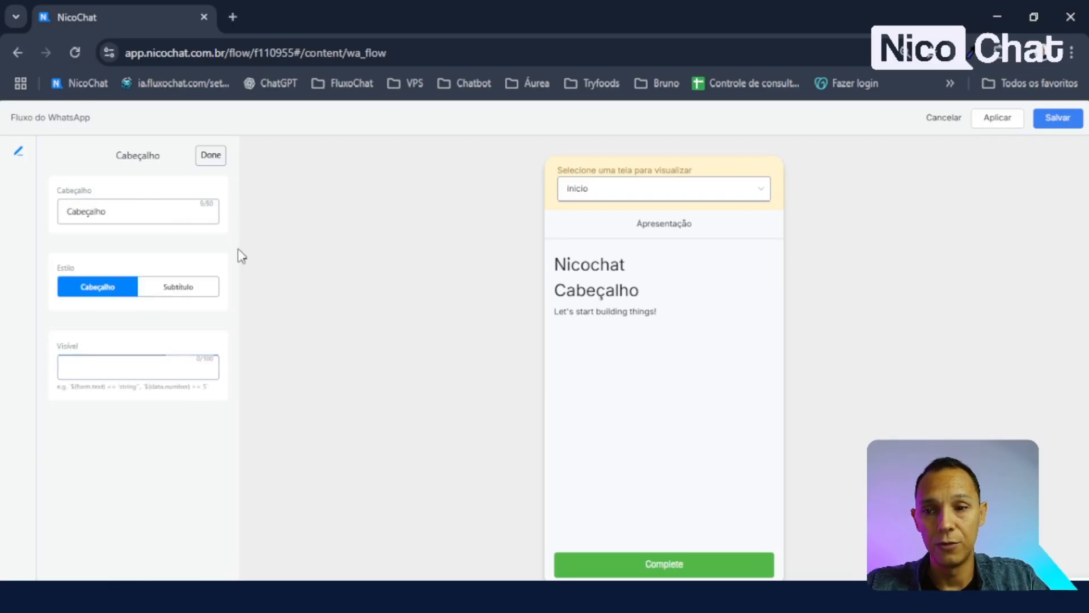
pyautogui.click(188, 289)
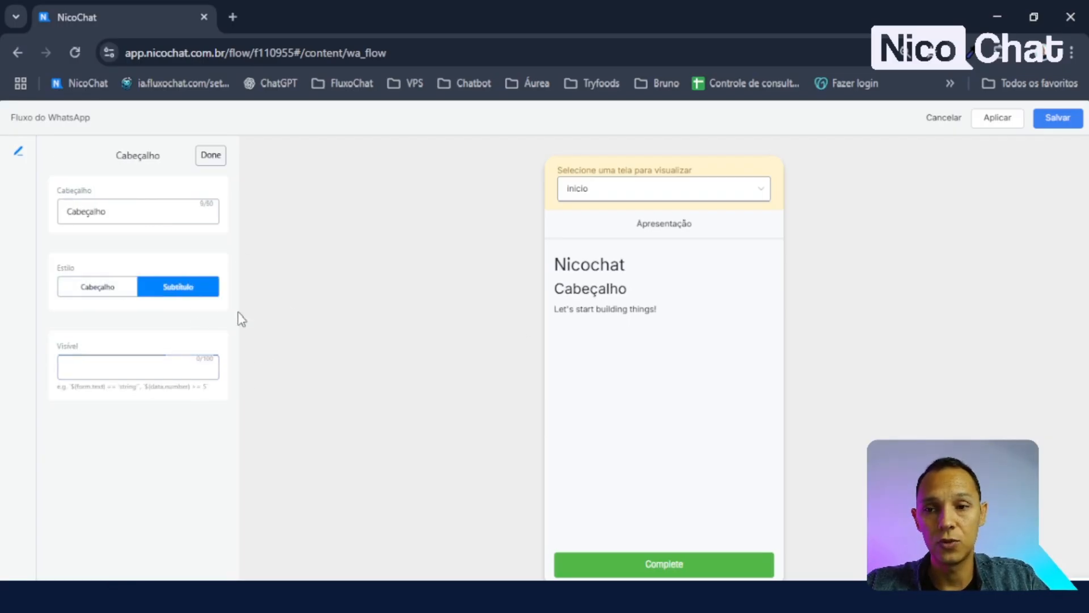
pyautogui.doubleClick(111, 211)
pyautogui.hotkey('alt', 'Tab')
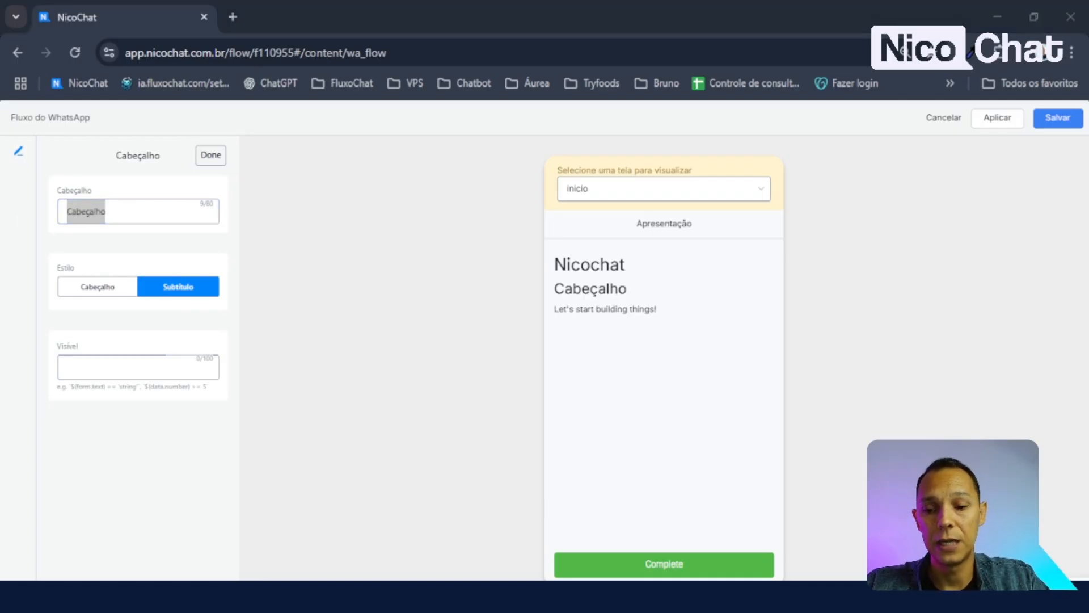
pyautogui.click(146, 216)
pyautogui.hotkey('ctrl', 'a')
pyautogui.write('Cadastro Rápido')
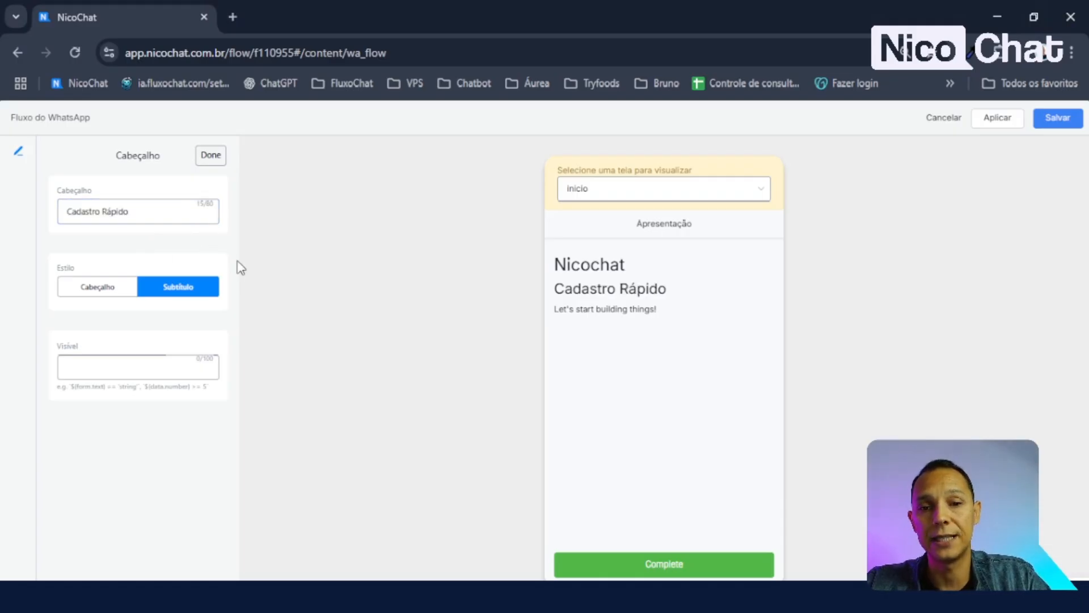
pyautogui.click(211, 157)
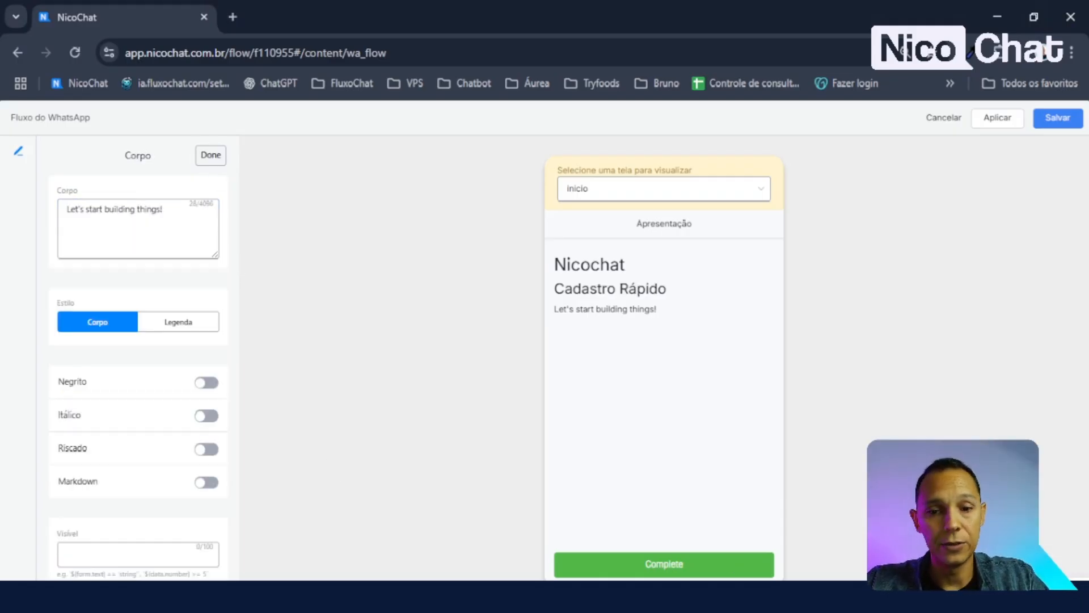
# - Replace the body text with 'Clique no botão abaixo para iniciar.' at normal body size
pyautogui.hotkey('alt', 'Tab')
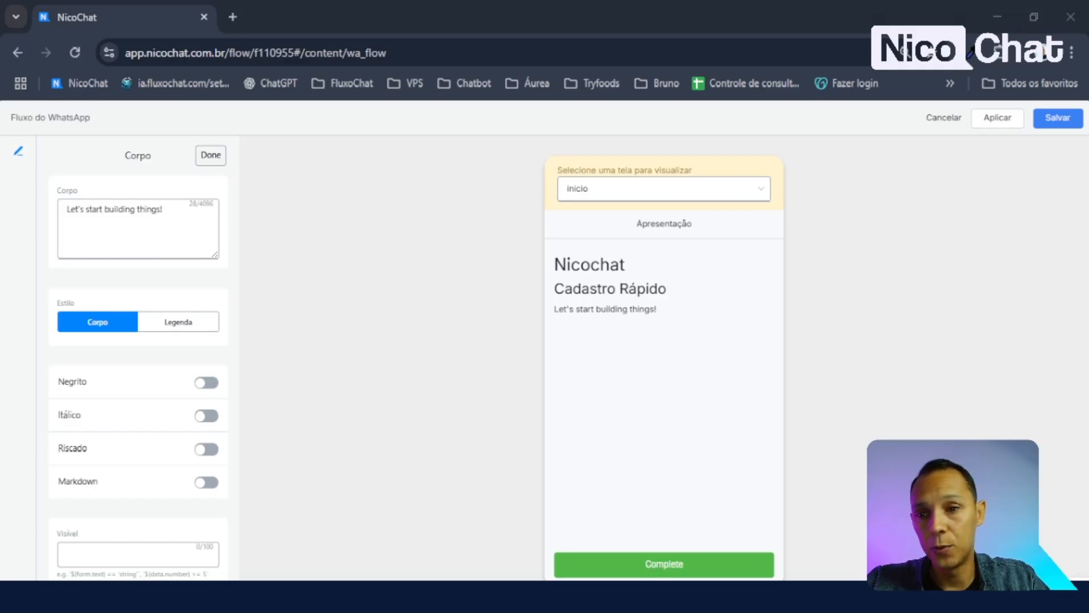
pyautogui.hotkey('alt', 'Tab')
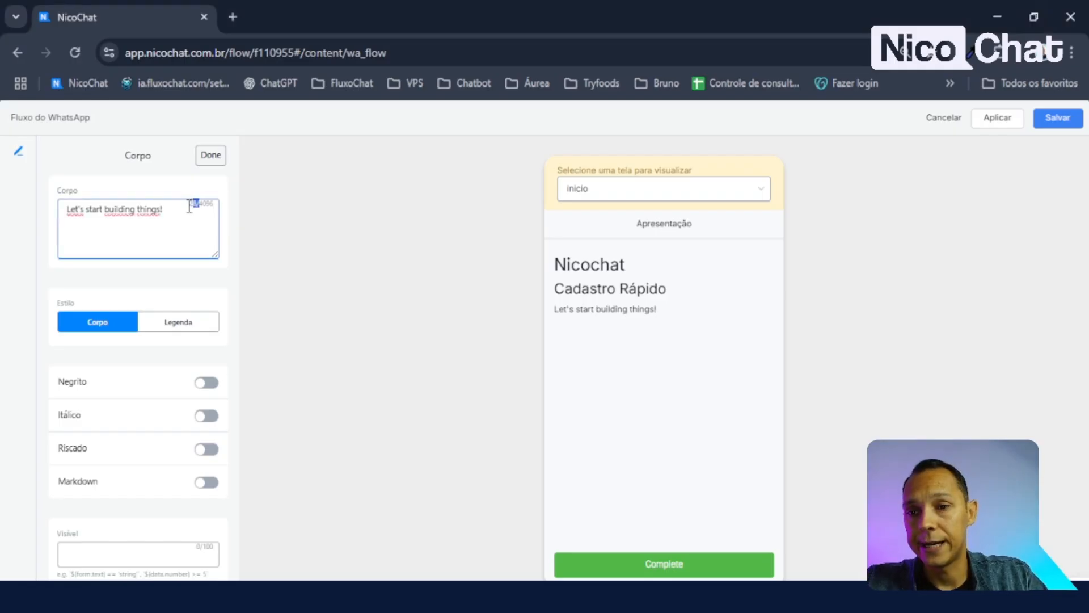
pyautogui.hotkey('ctrl', 'a')
pyautogui.write('Clique no botão abaixo para iniciar.')
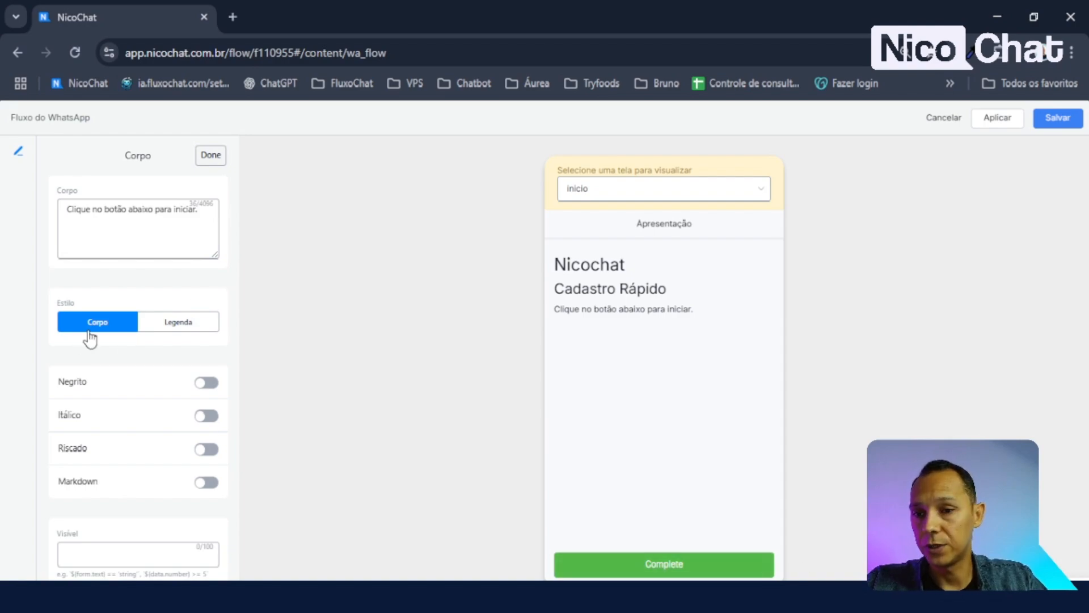
pyautogui.click(180, 327)
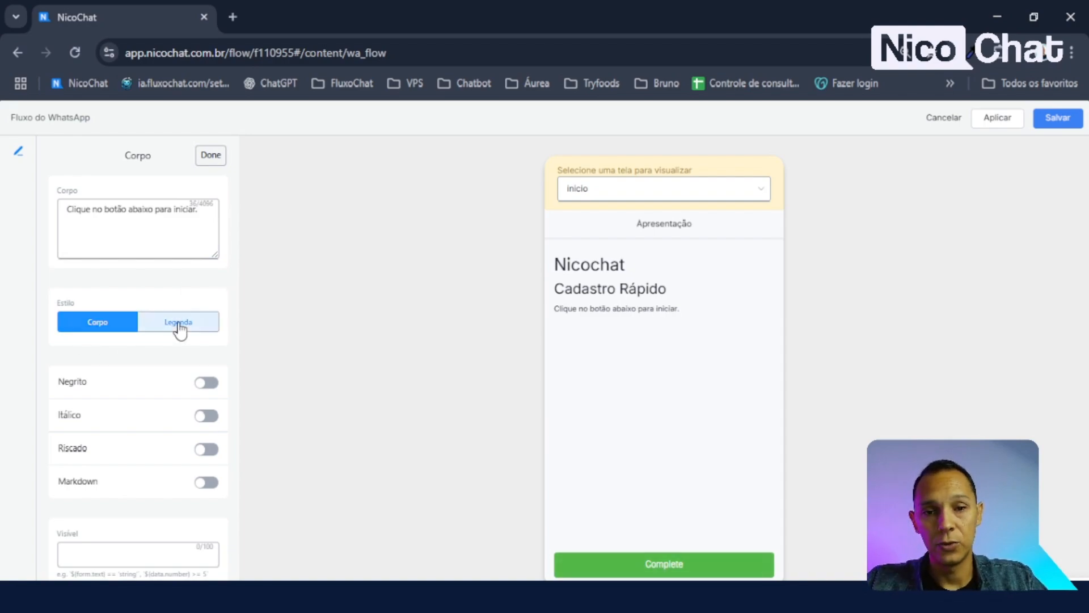
pyautogui.click(94, 328)
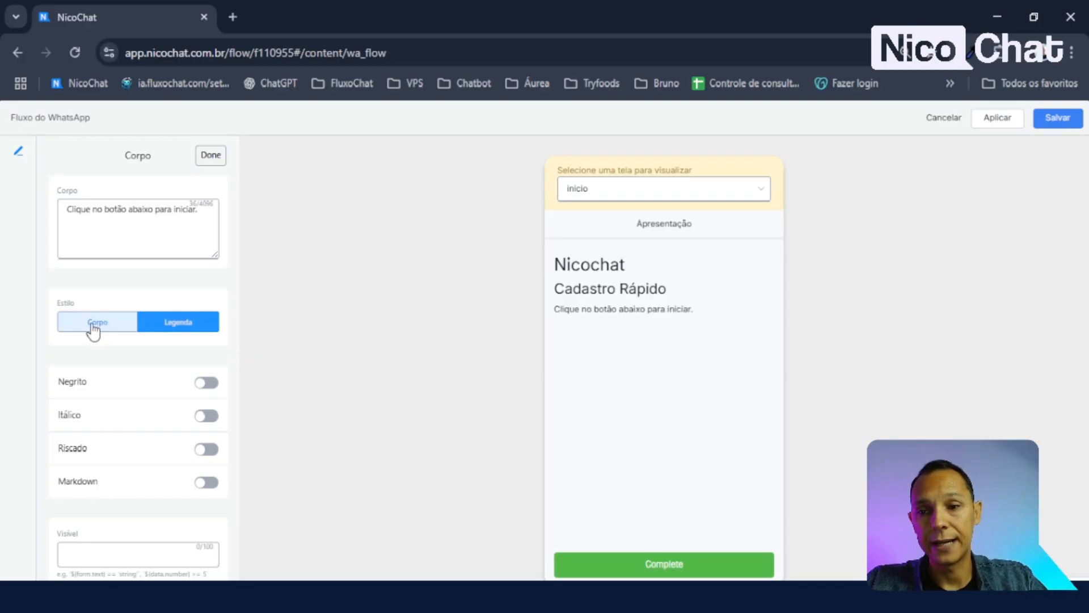
pyautogui.click(181, 329)
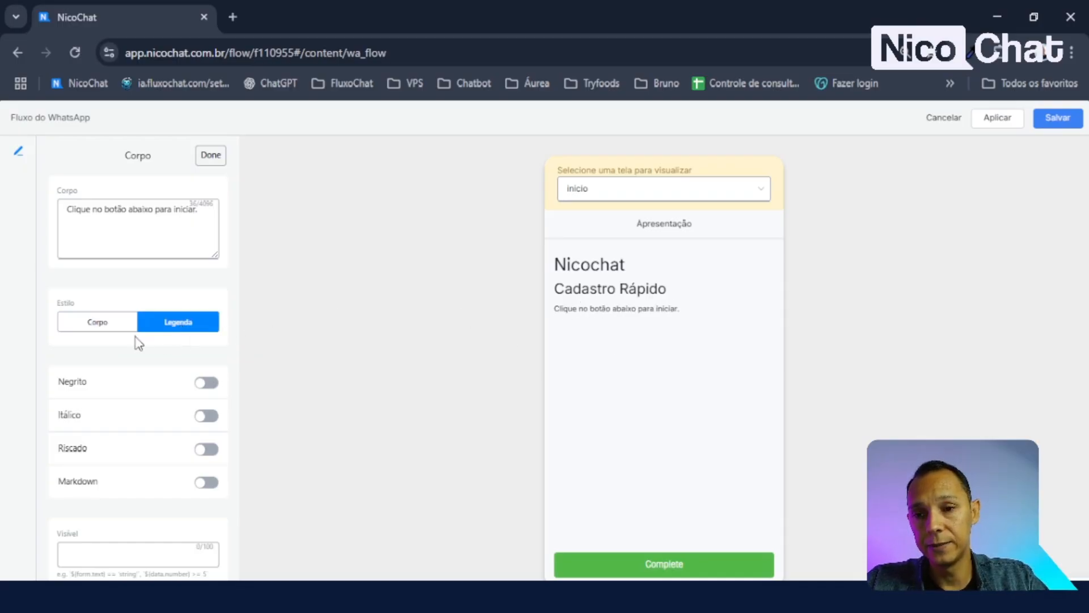
pyautogui.click(118, 324)
# - Preview bold, italic, strikethrough and Markdown on the body text, then turn them all off
pyautogui.click(207, 383)
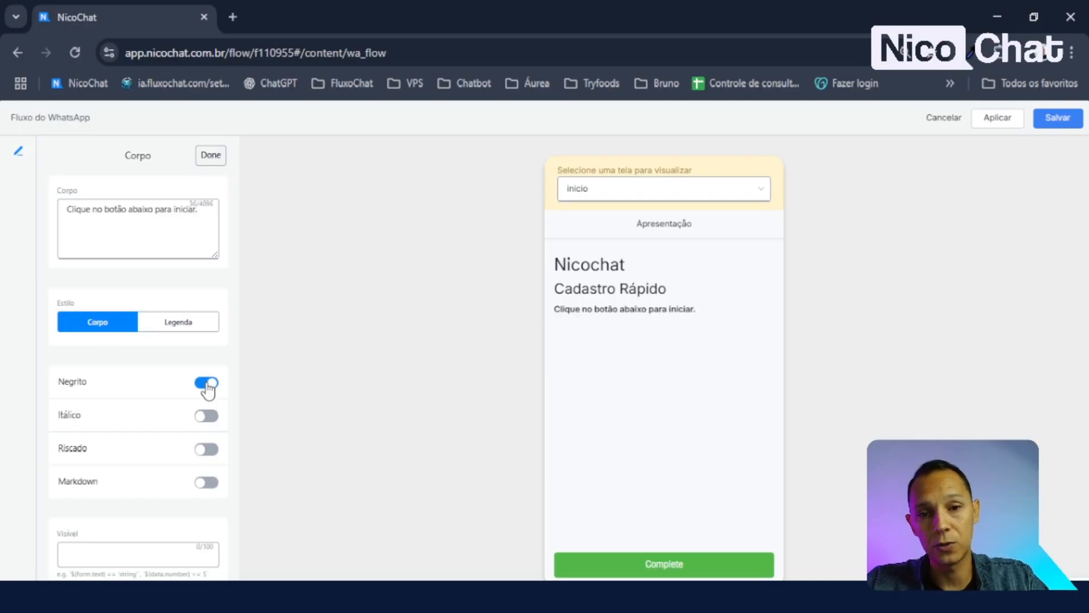
pyautogui.click(207, 416)
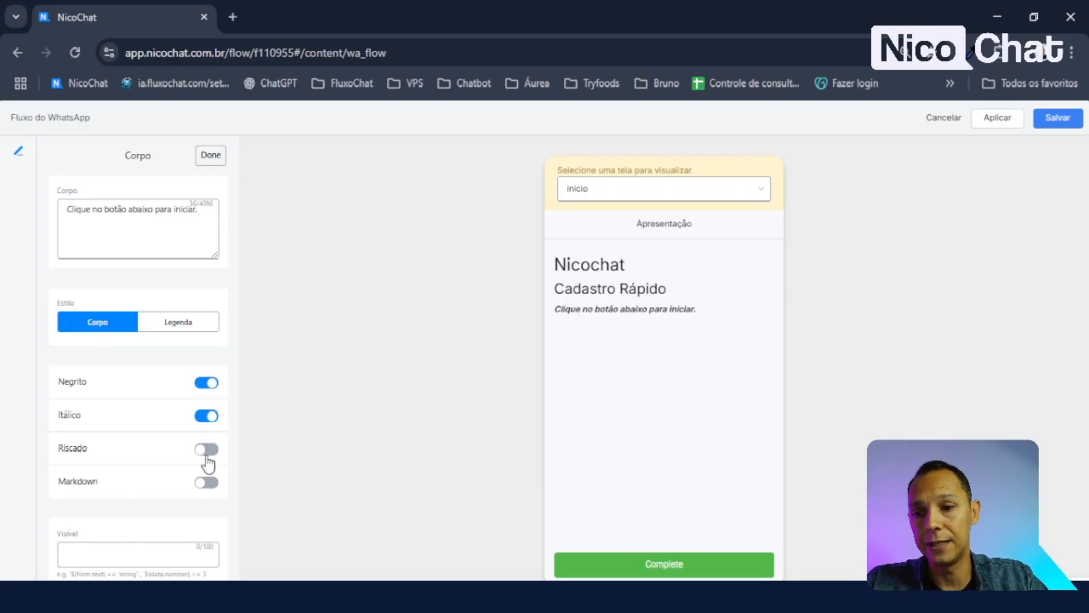
pyautogui.click(205, 454)
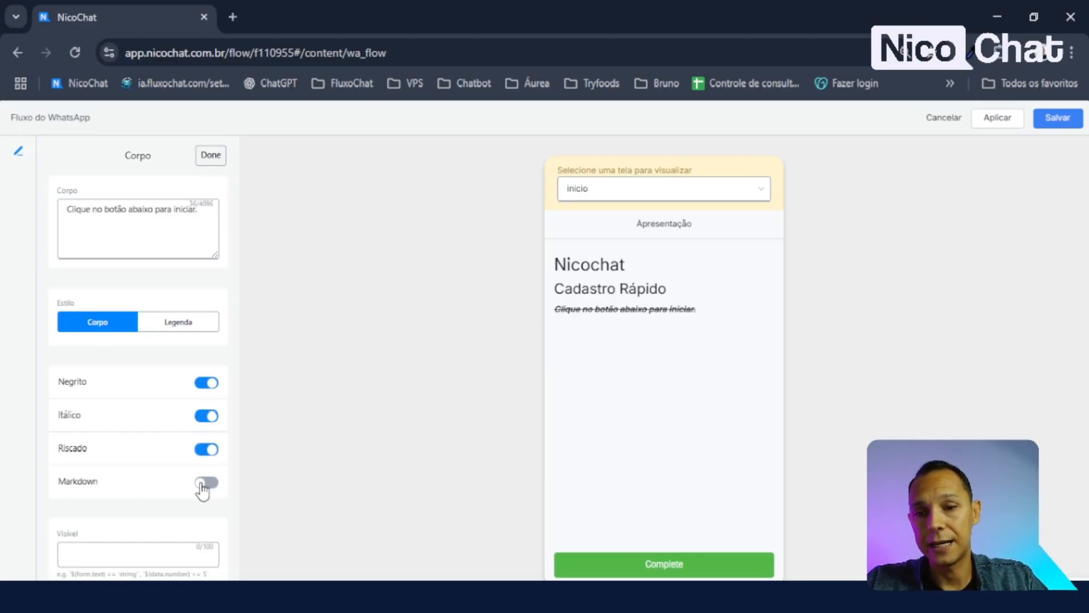
pyautogui.click(203, 486)
pyautogui.click(204, 485)
pyautogui.click(211, 450)
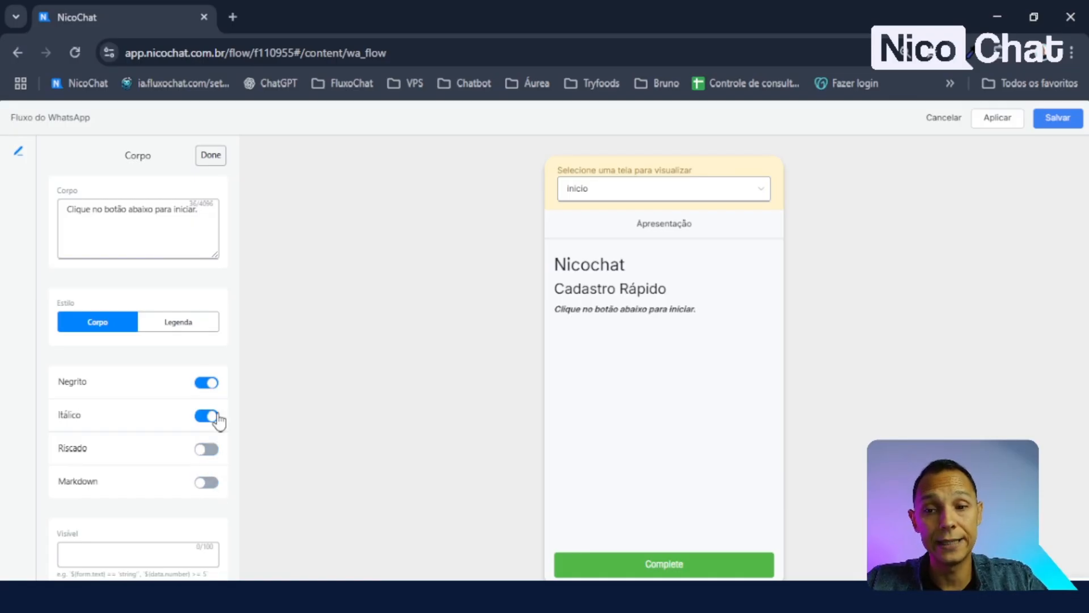
pyautogui.click(217, 420)
pyautogui.click(211, 384)
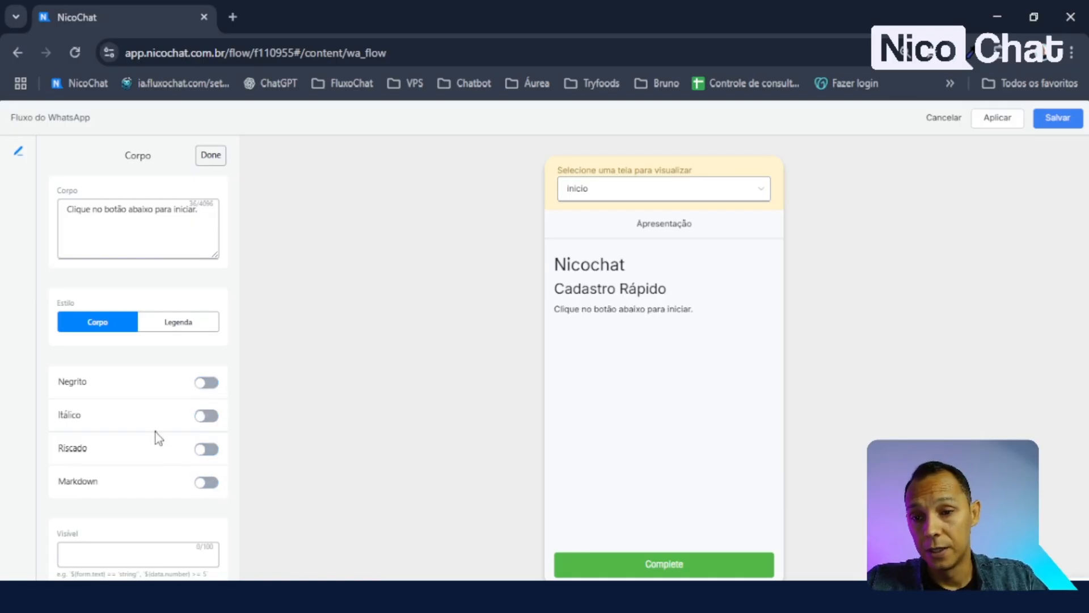
pyautogui.doubleClick(56, 482)
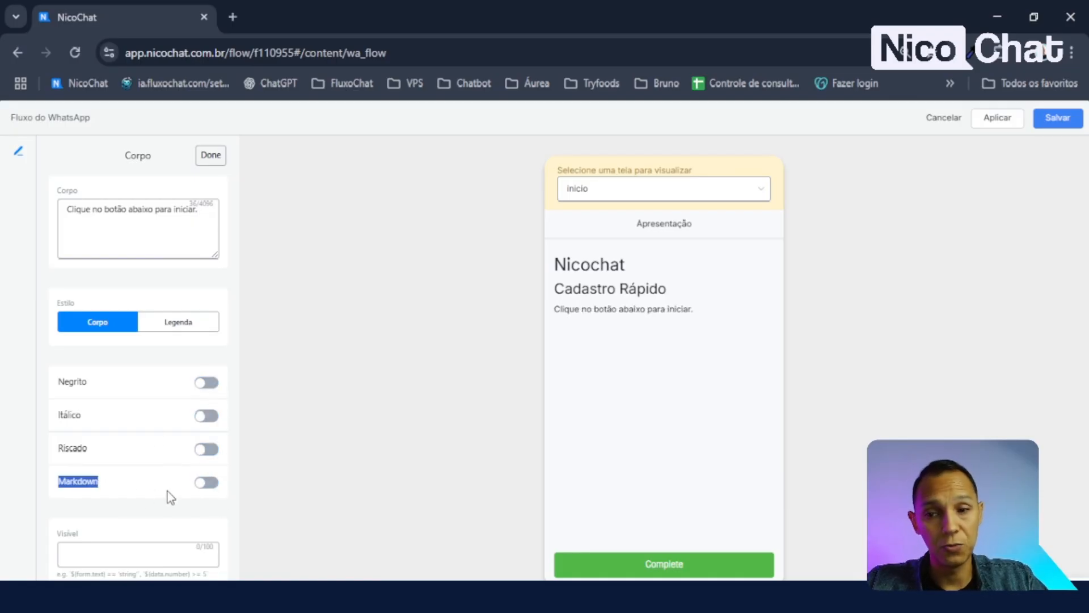
pyautogui.click(203, 483)
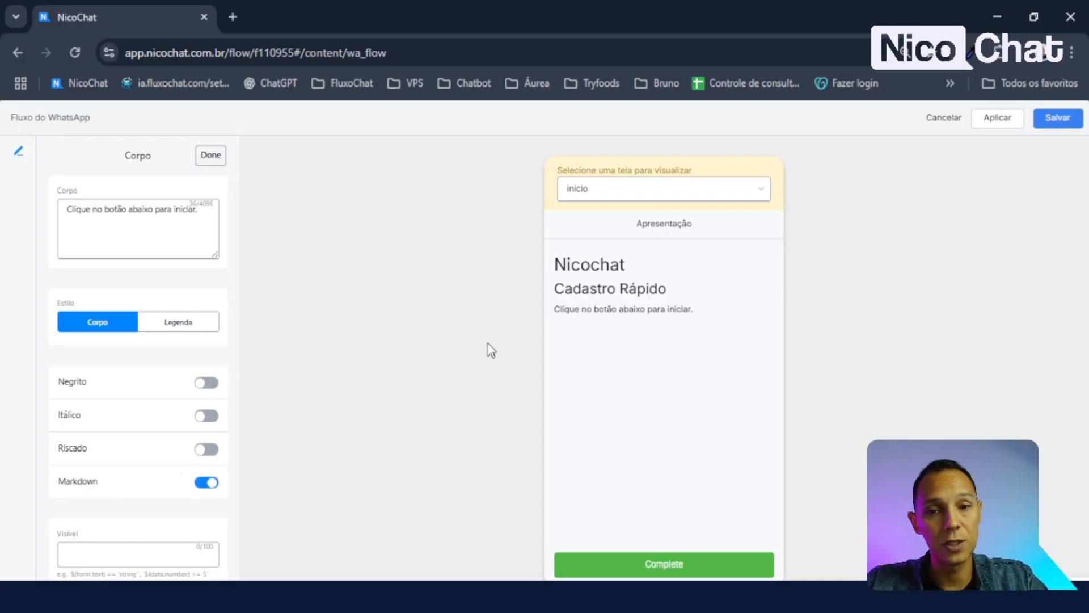
pyautogui.click(215, 488)
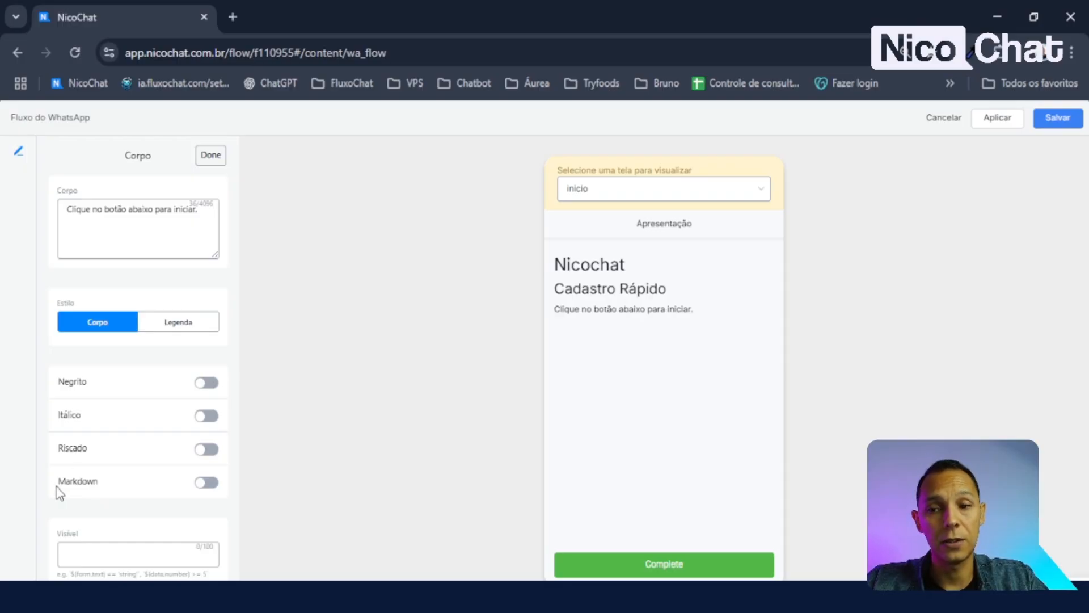
pyautogui.moveTo(57, 487); pyautogui.dragTo(127, 499)
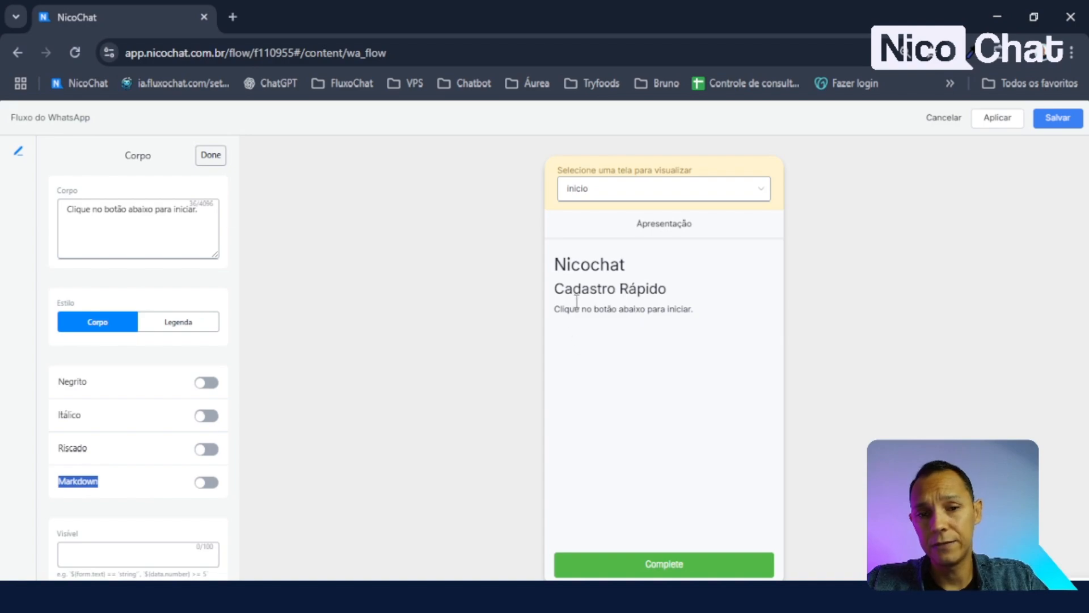
# - Check the plain body line in the preview, leave bold off, and finish the body text item
pyautogui.moveTo(556, 310); pyautogui.dragTo(708, 317)
pyautogui.click(673, 361)
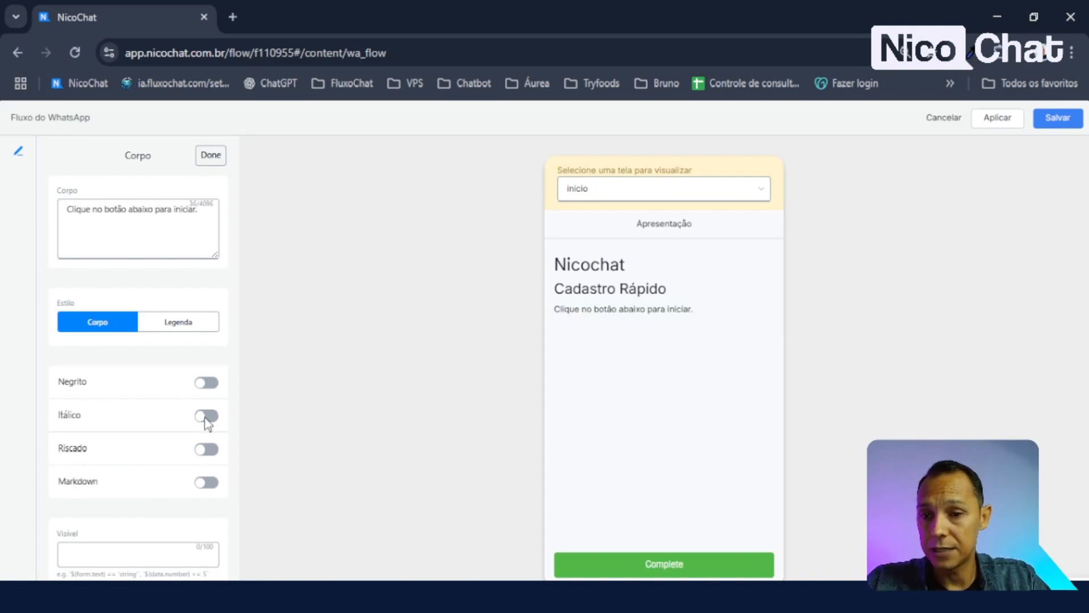
pyautogui.click(209, 384)
pyautogui.click(208, 384)
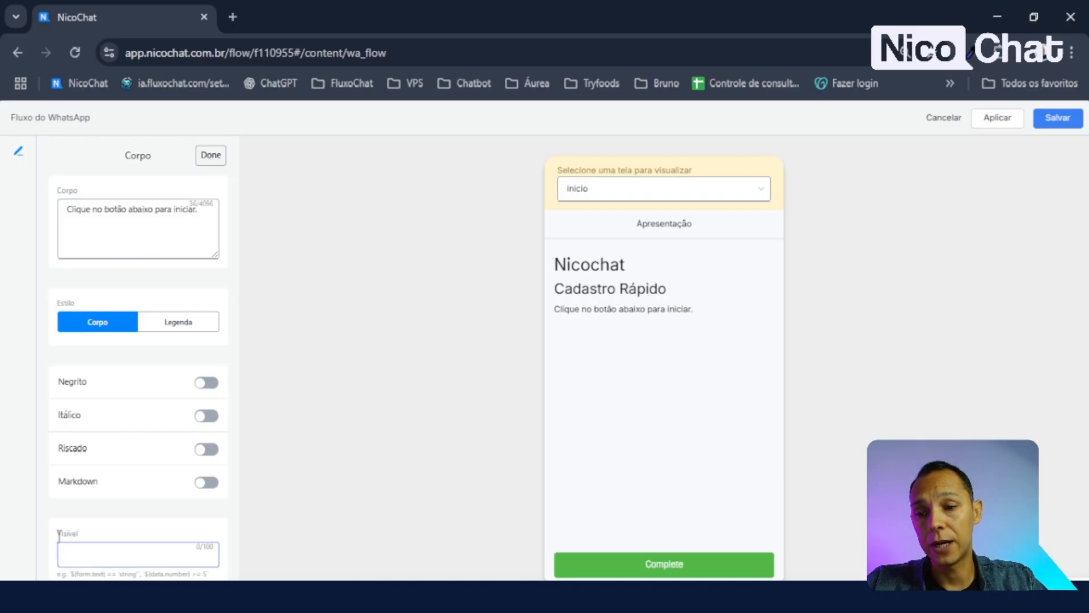
pyautogui.moveTo(60, 533); pyautogui.dragTo(106, 545)
pyautogui.click(132, 551)
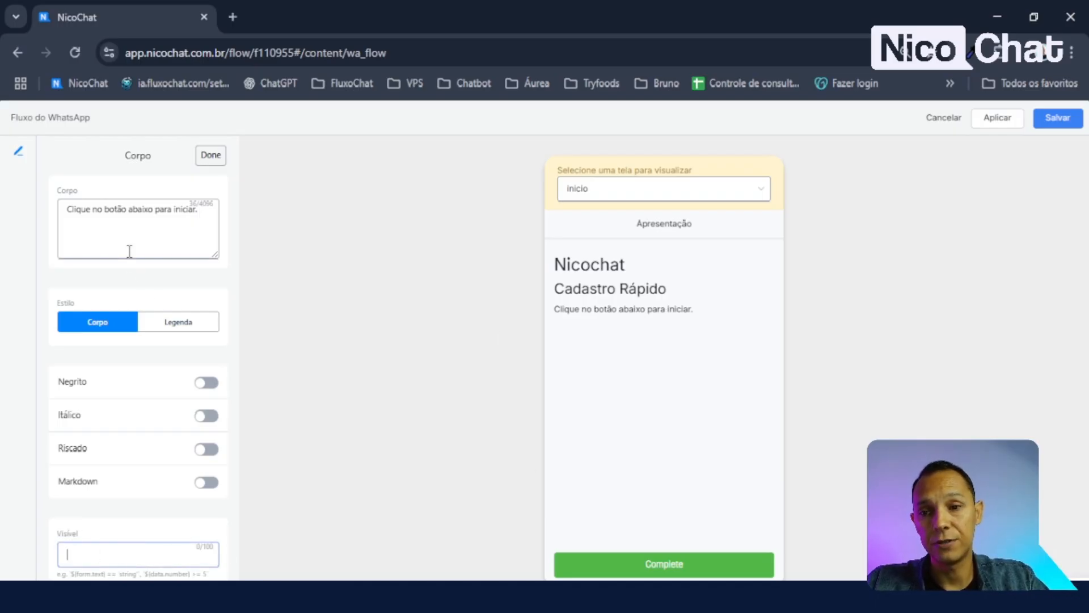
pyautogui.click(213, 166)
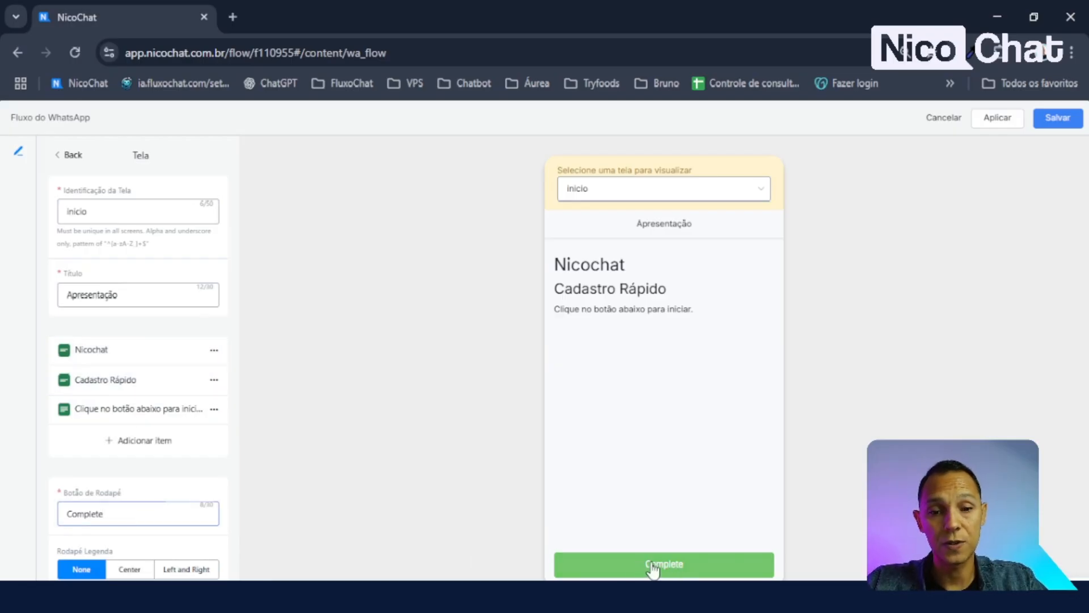
# - Replace the footer button text 'Complete' with 'Iniciar AGora'
pyautogui.moveTo(116, 516); pyautogui.dragTo(5, 508)
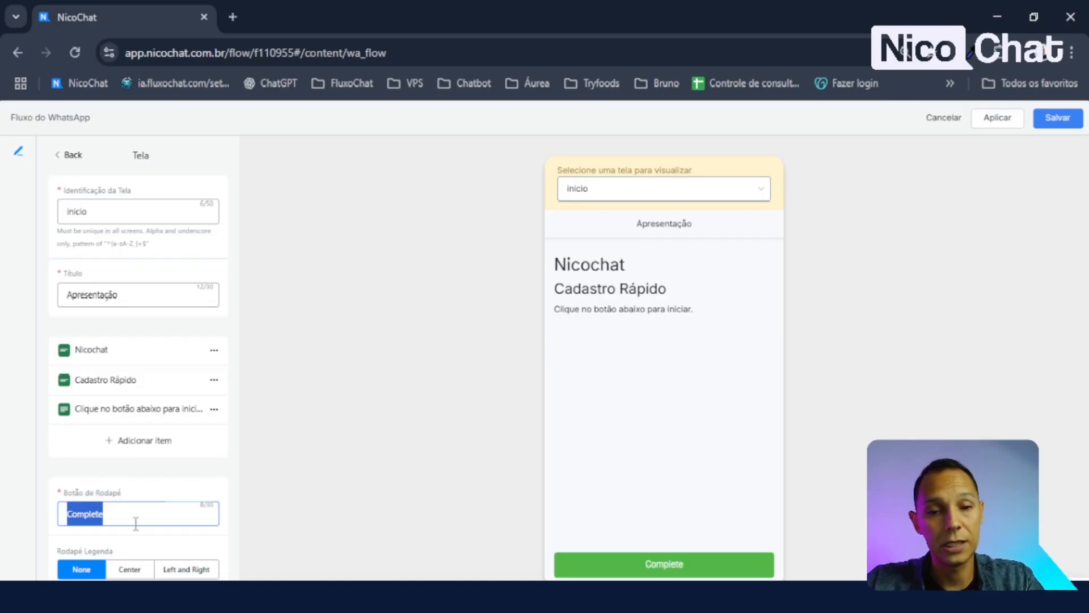
pyautogui.write('Iniciar ')
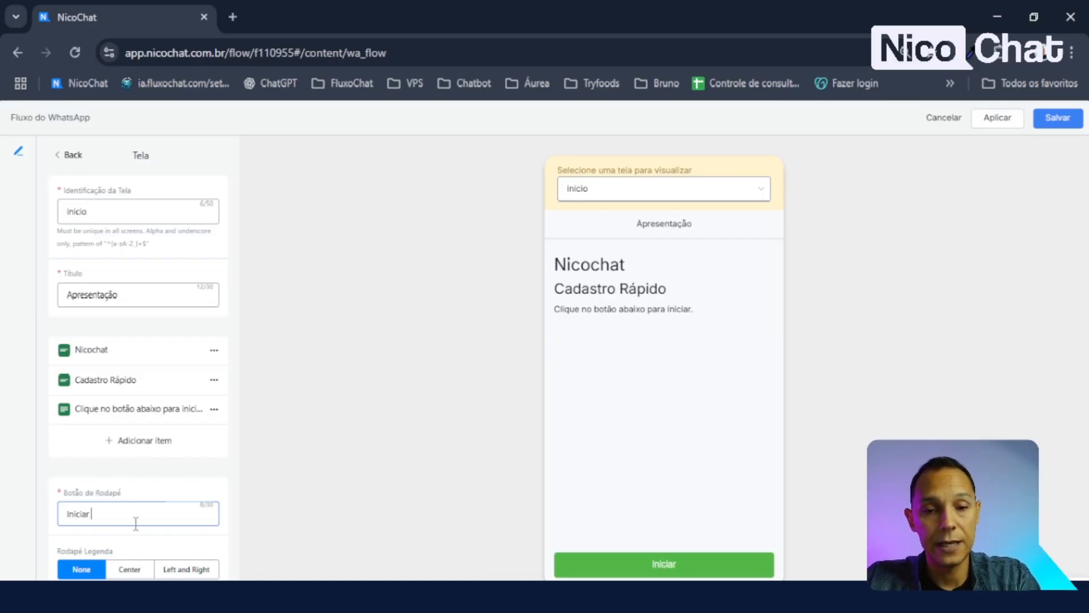
pyautogui.write('AGora!')
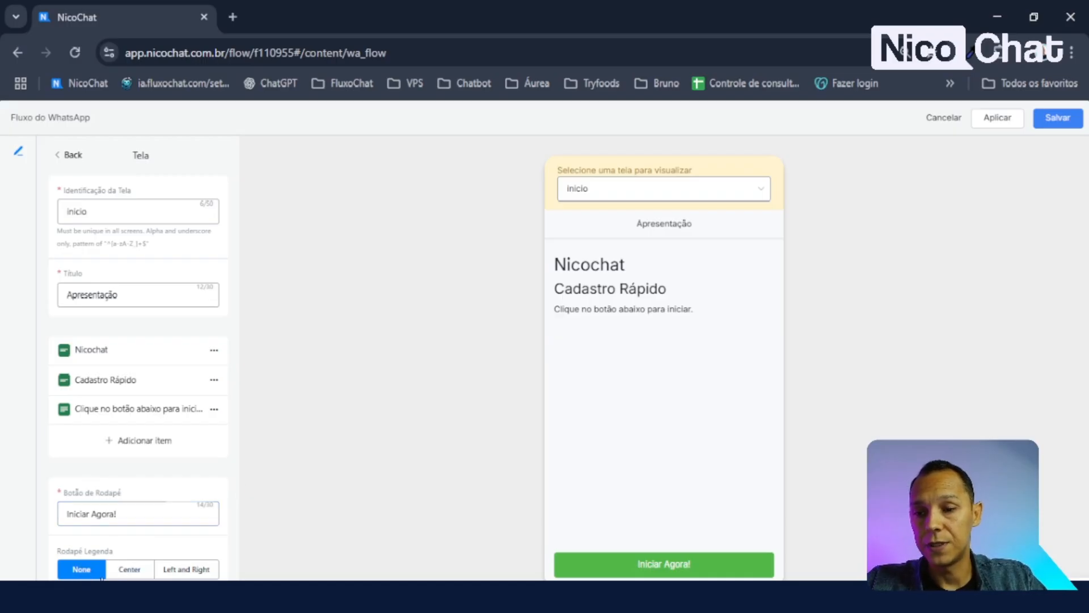
# - Add a centred footer caption and enter '0%' as its text
pyautogui.doubleClick(138, 570)
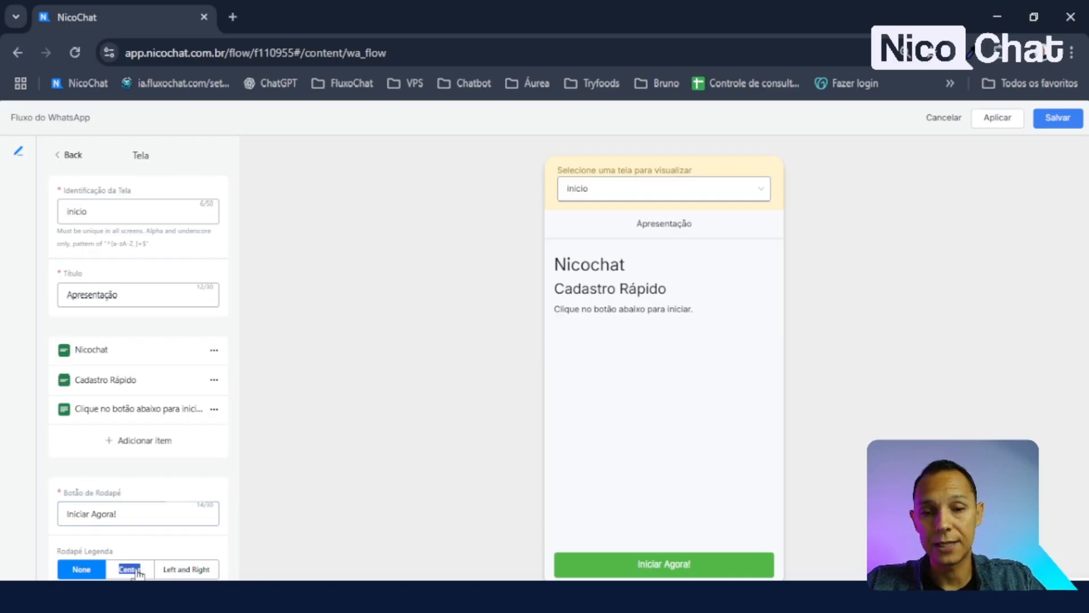
pyautogui.click(139, 571)
pyautogui.scroll(-1, 196, 550)
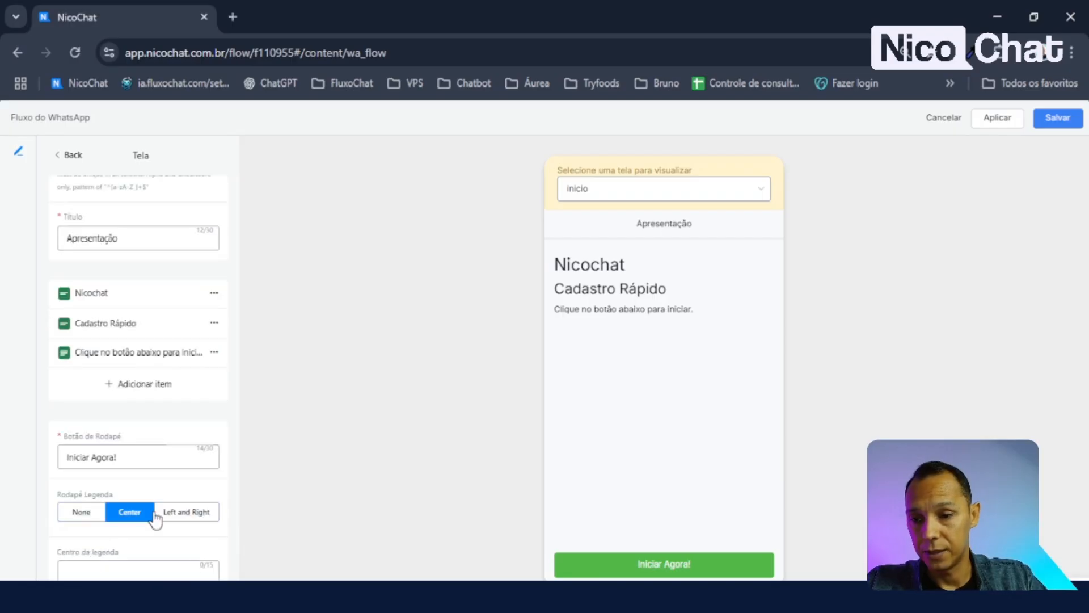
pyautogui.click(82, 513)
pyautogui.click(131, 569)
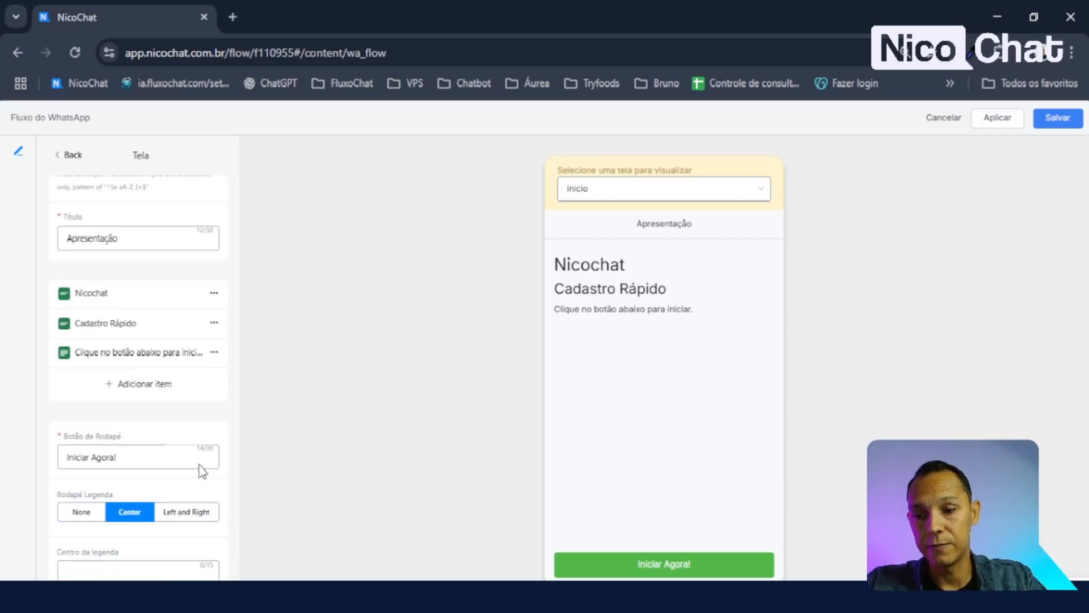
pyautogui.click(98, 576)
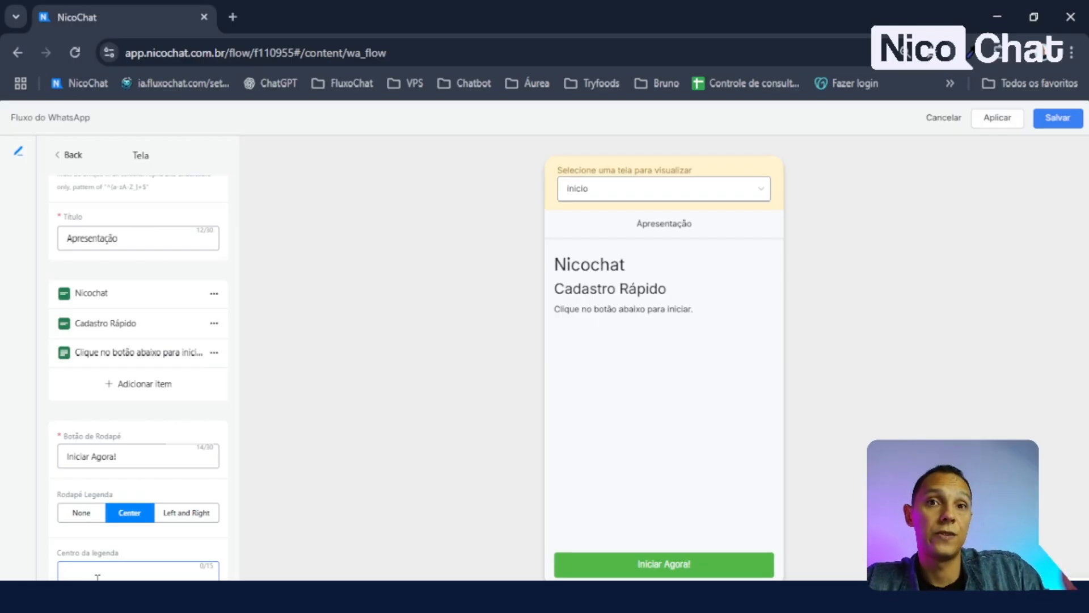
pyautogui.write('0')
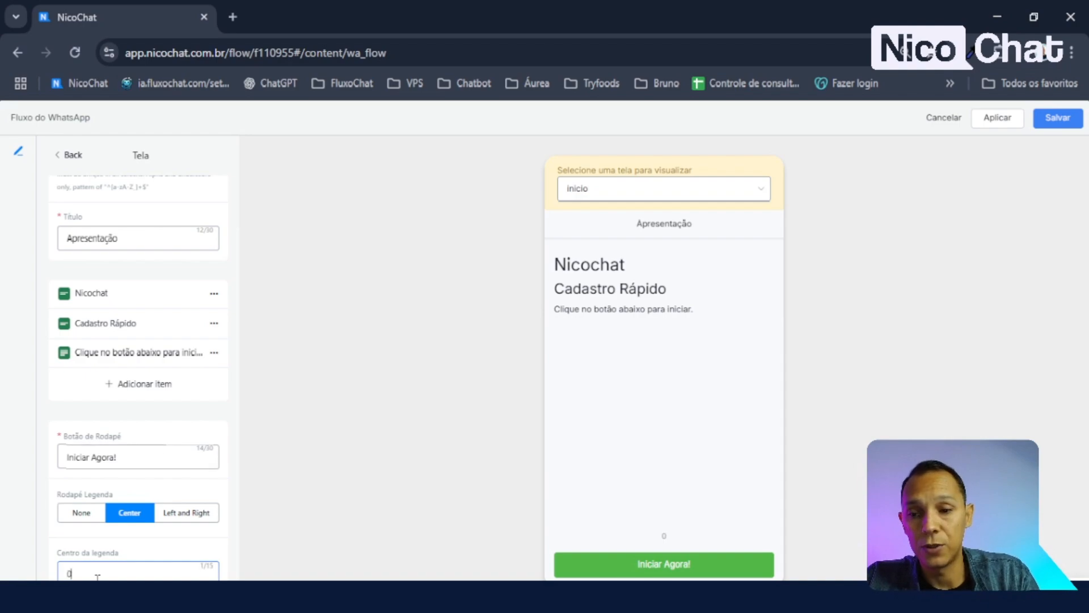
pyautogui.write('%')
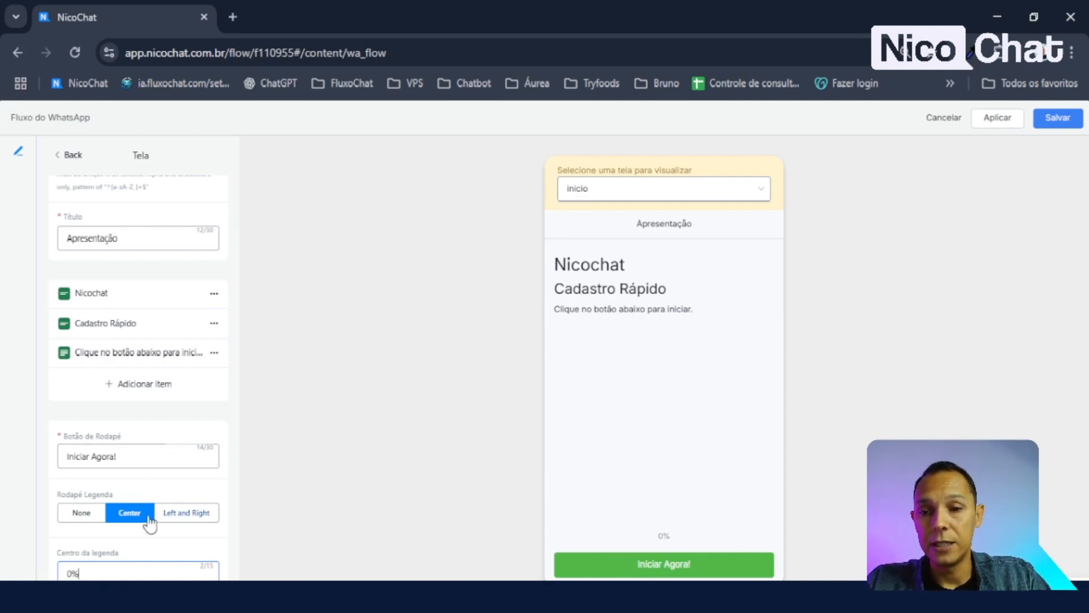
# - Try left and right footer captions, then clear the left caption text
pyautogui.click(190, 515)
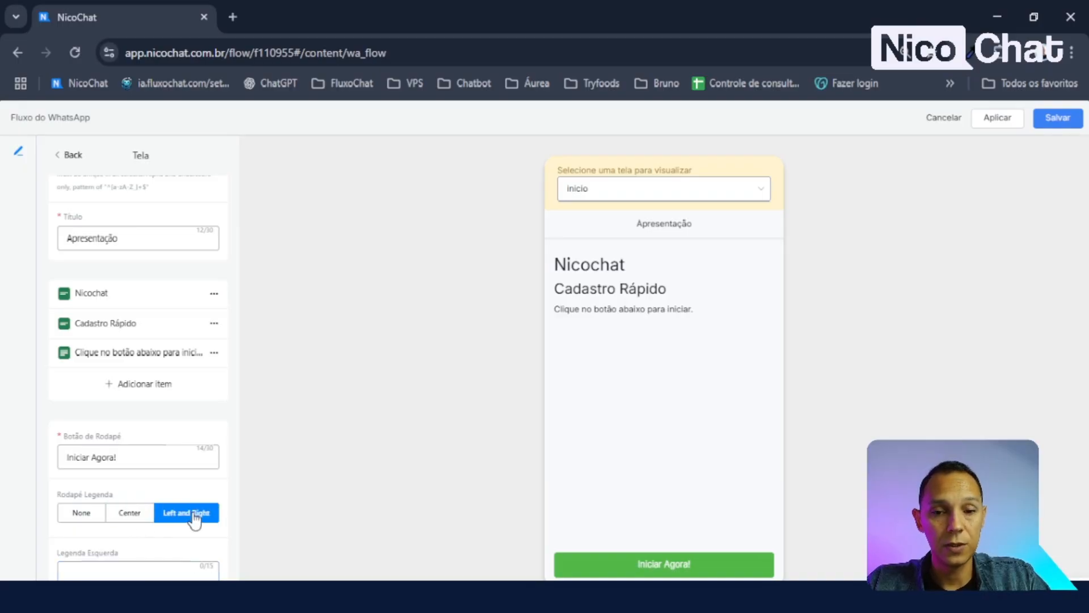
pyautogui.scroll(-1, 146, 563)
pyautogui.click(106, 521)
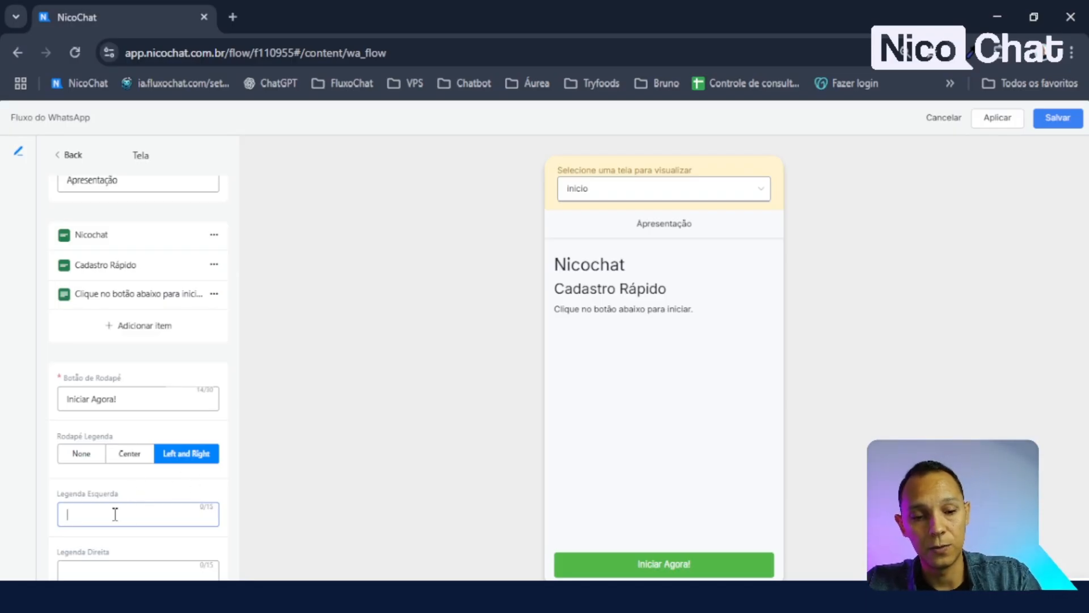
pyautogui.write('o')
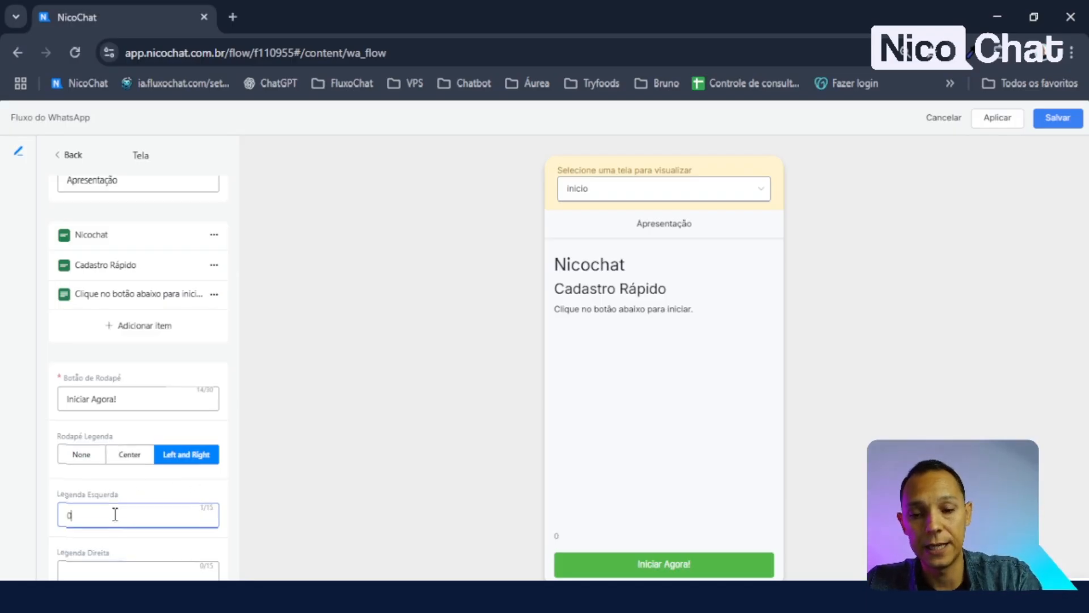
pyautogui.click(261, 508)
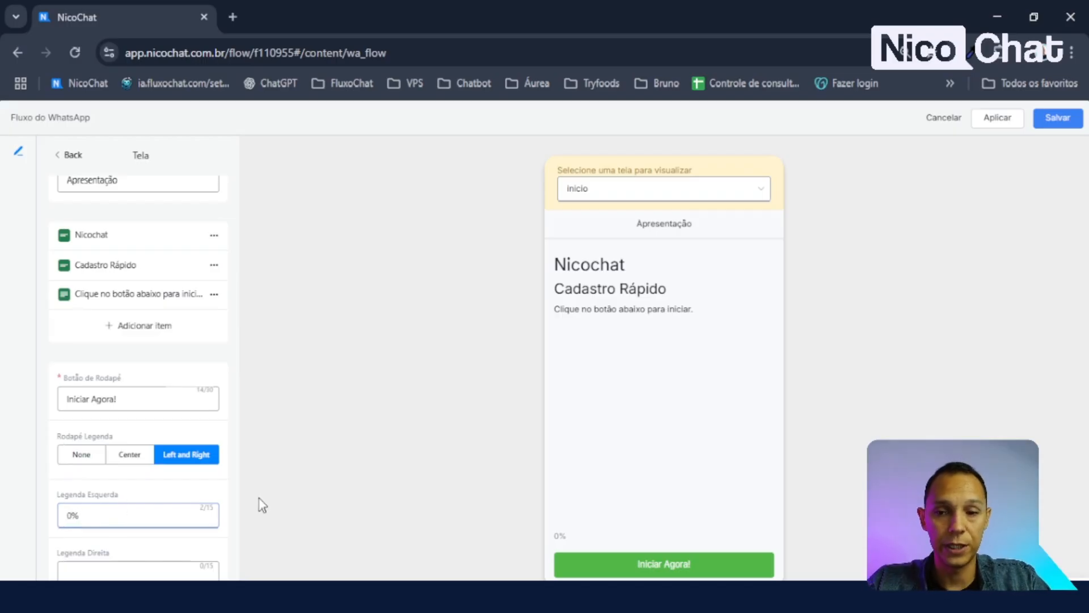
pyautogui.moveTo(97, 528); pyautogui.dragTo(5, 528)
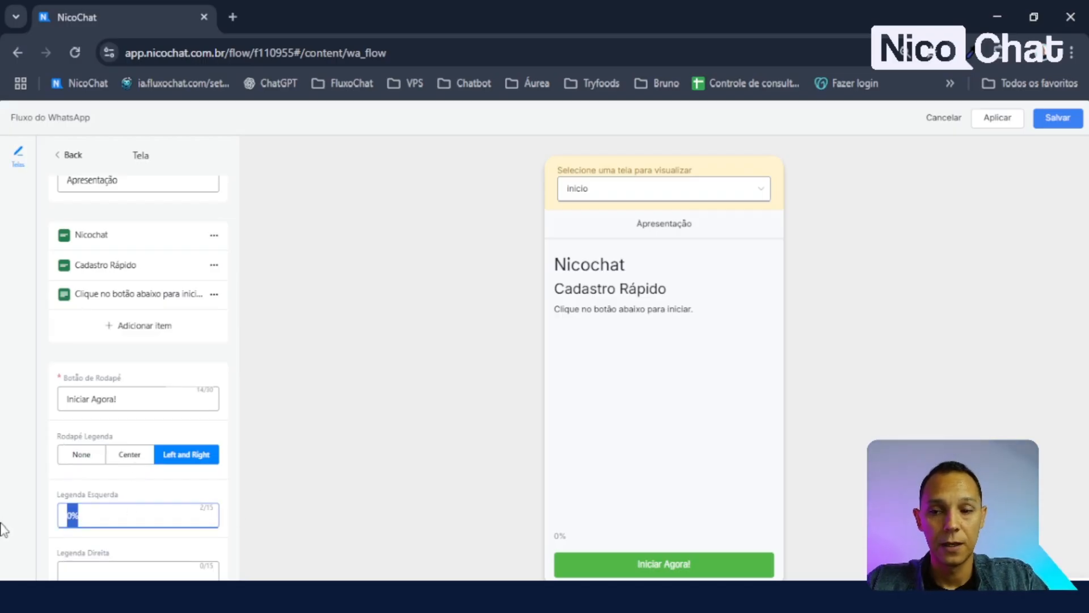
pyautogui.press('BackSpace')
# - Return to a single centred caption and change its text to 'Aqui abaixo'
pyautogui.click(128, 455)
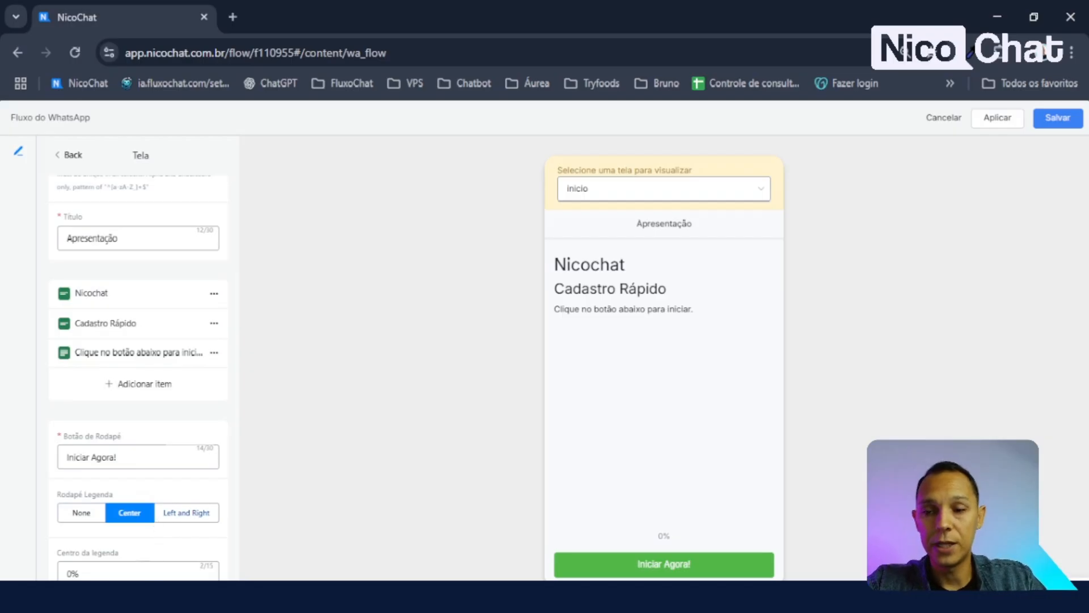
pyautogui.moveTo(102, 572); pyautogui.dragTo(0, 575)
pyautogui.write('Aqui')
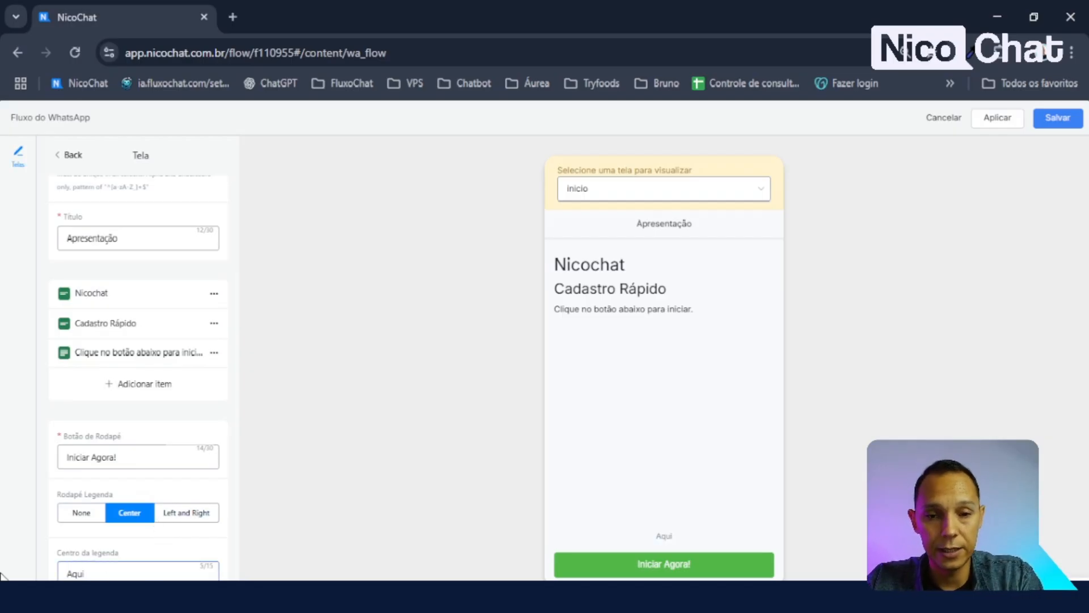
pyautogui.write(' abaixo')
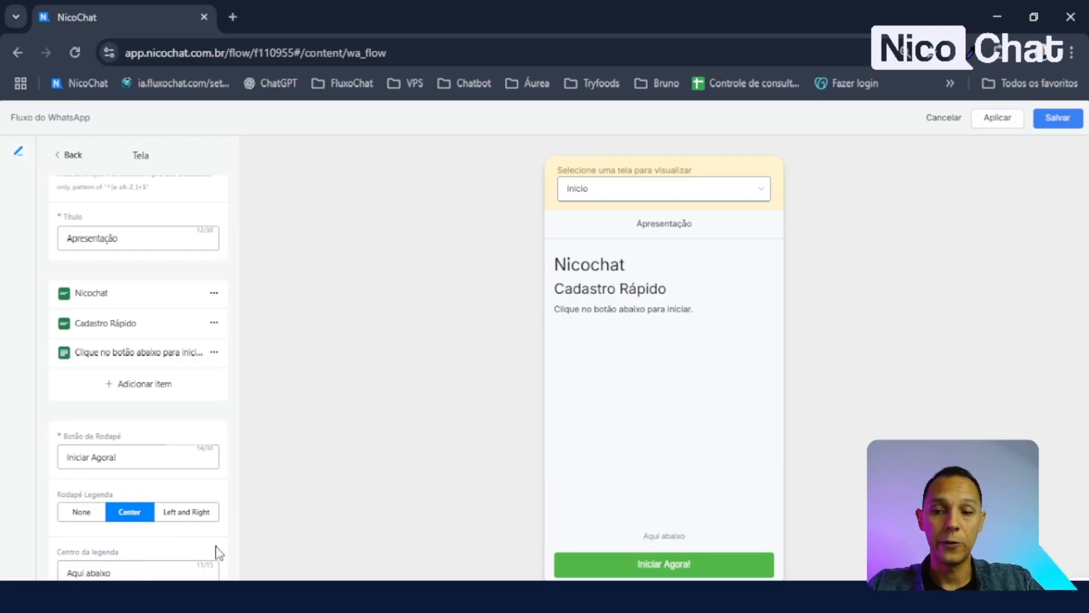
pyautogui.scroll(1, 170, 255)
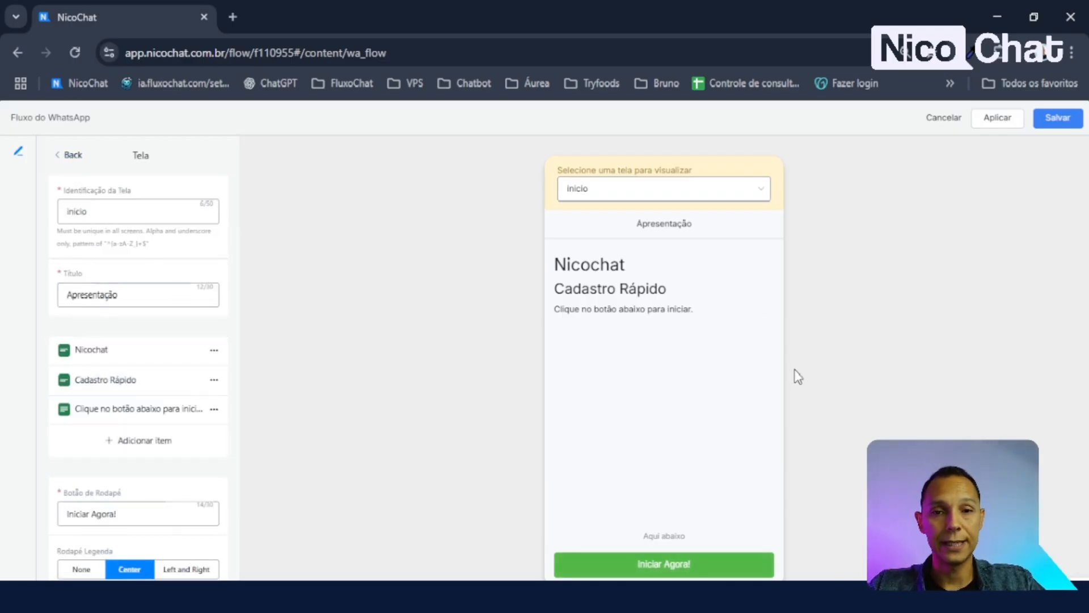
# - Save the Aula flows flow and reopen its screen editor previewing the inicio screen
pyautogui.click(1051, 122)
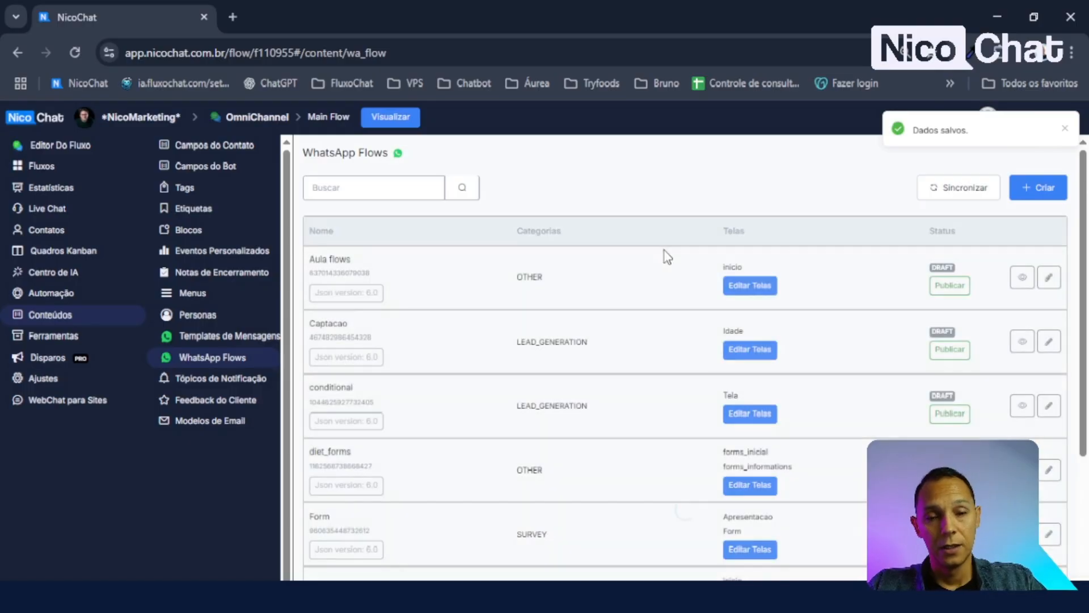
pyautogui.click(760, 290)
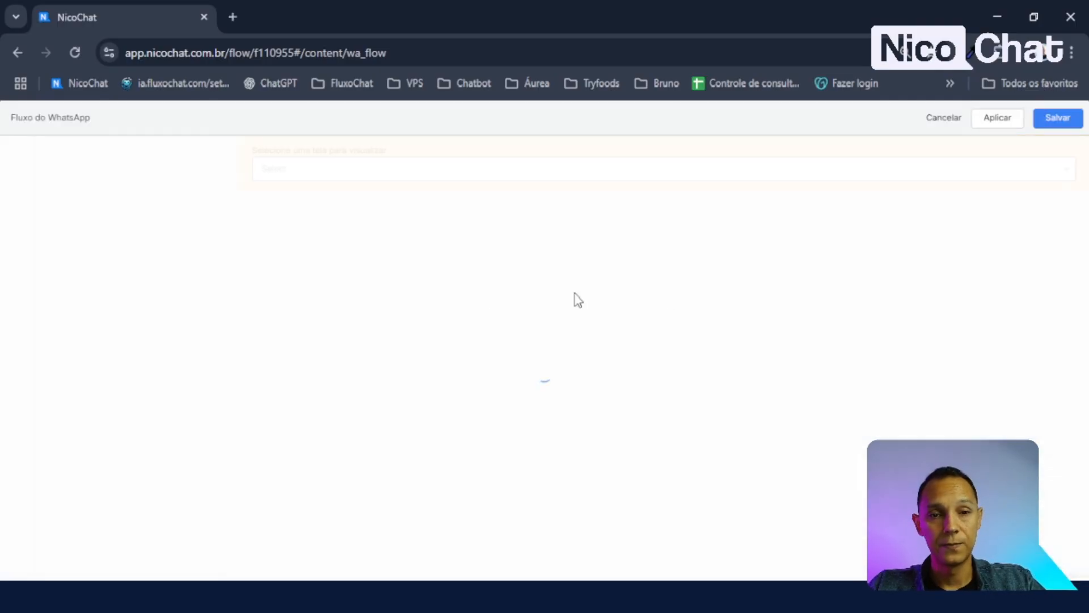
pyautogui.click(681, 189)
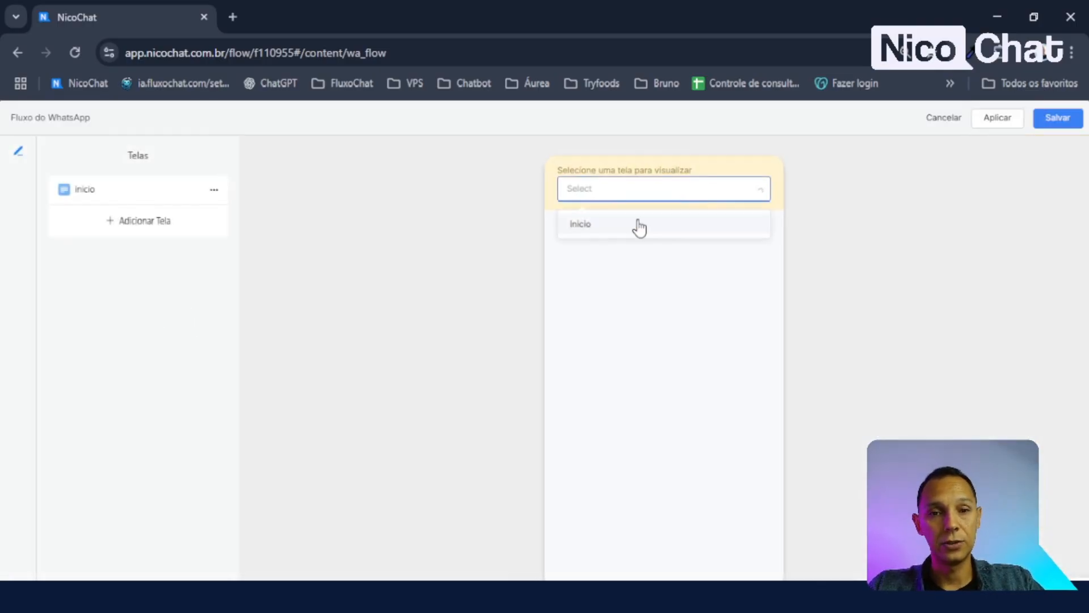
pyautogui.click(613, 223)
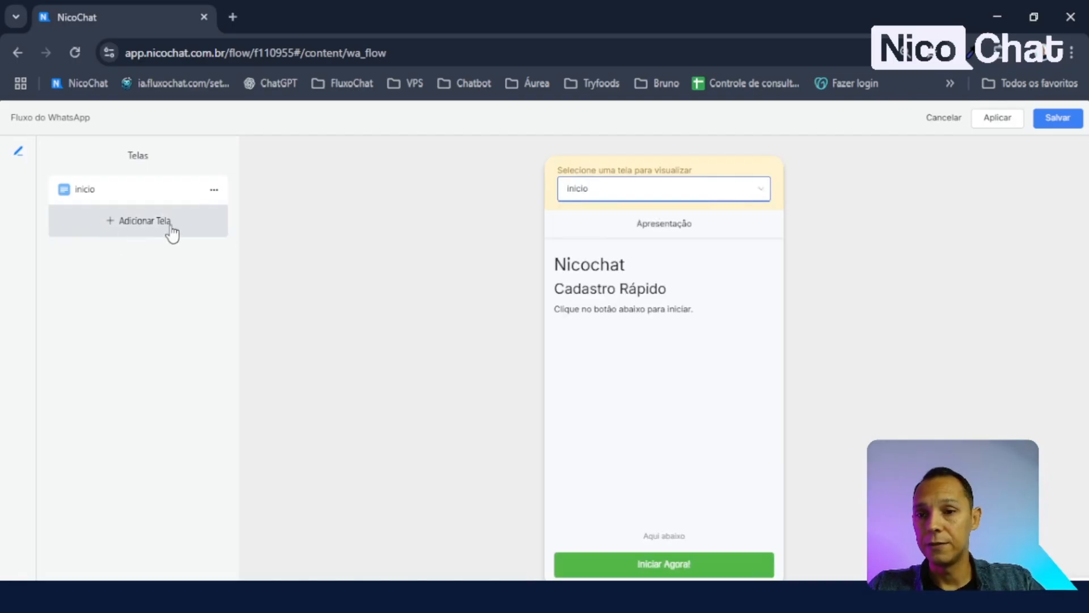
# - Add a plain Tela screen and replace its identifier with 'cadastro'
pyautogui.click(126, 230)
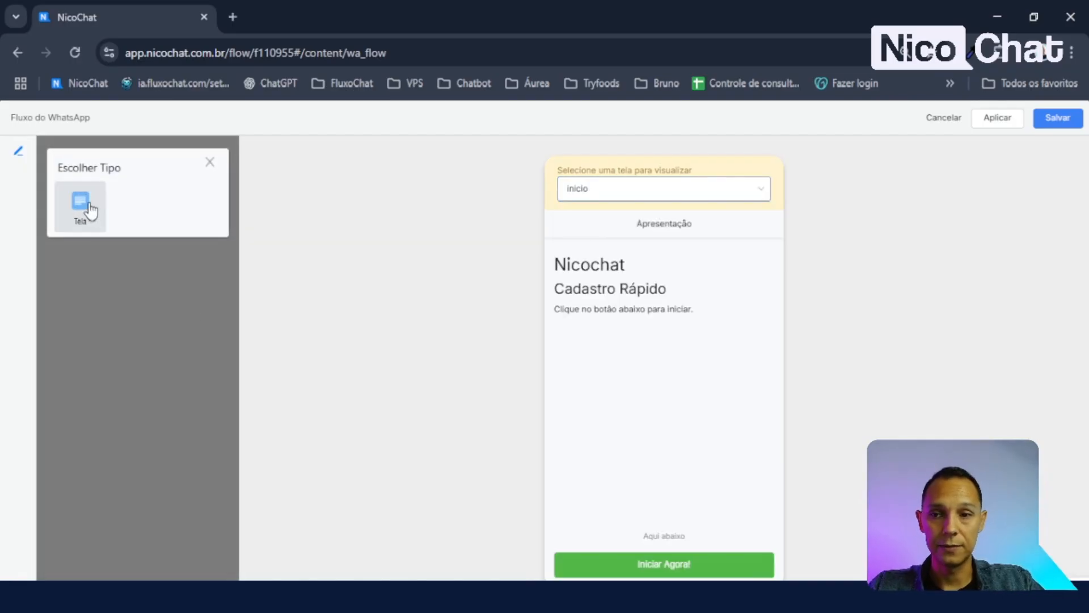
pyautogui.click(84, 206)
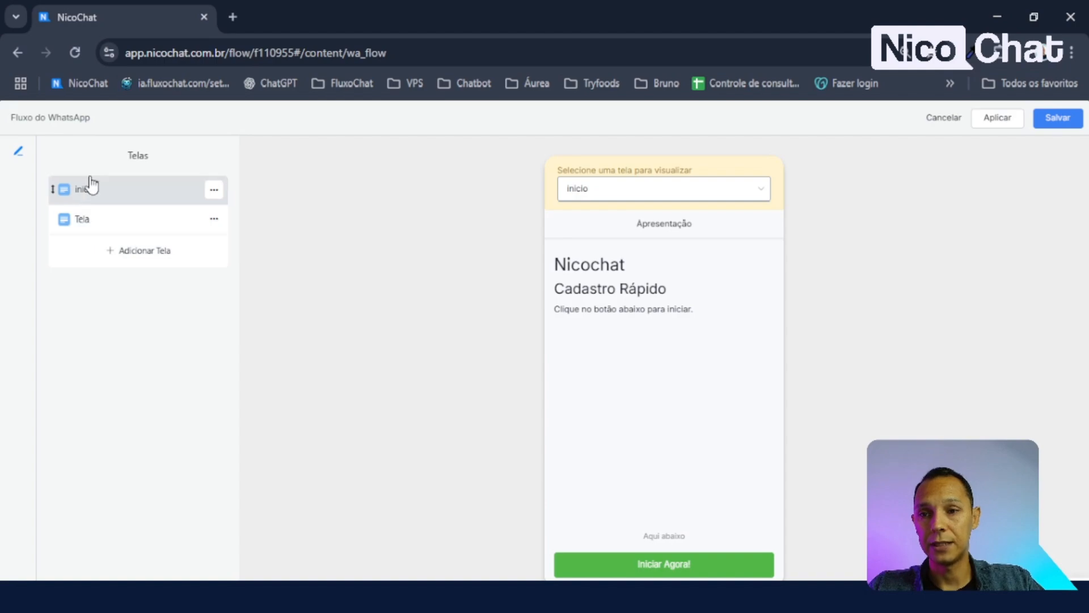
pyautogui.click(90, 224)
pyautogui.doubleClick(77, 209)
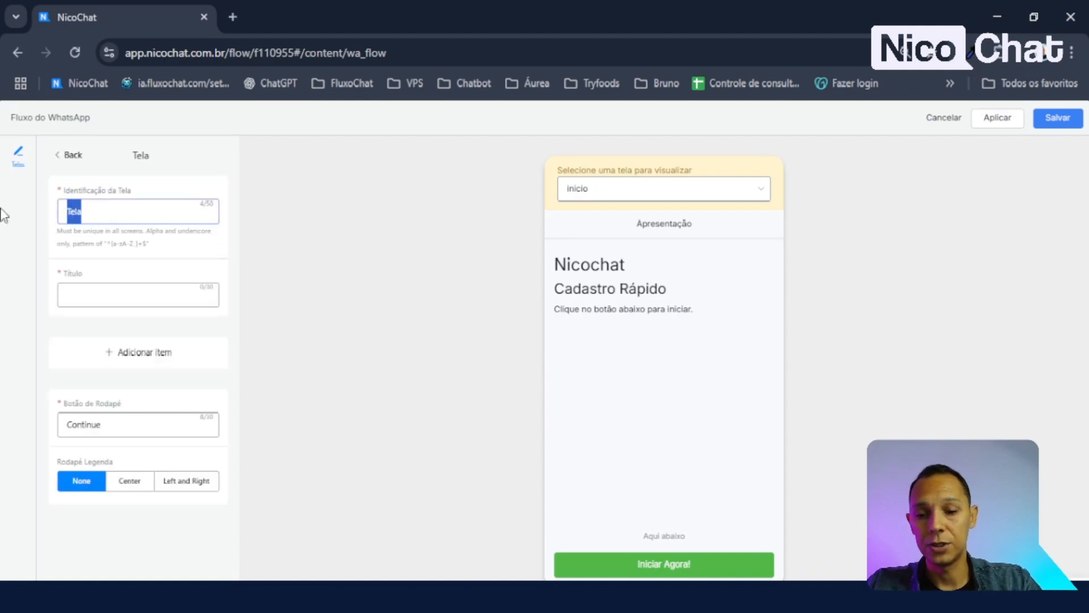
pyautogui.write('cad')
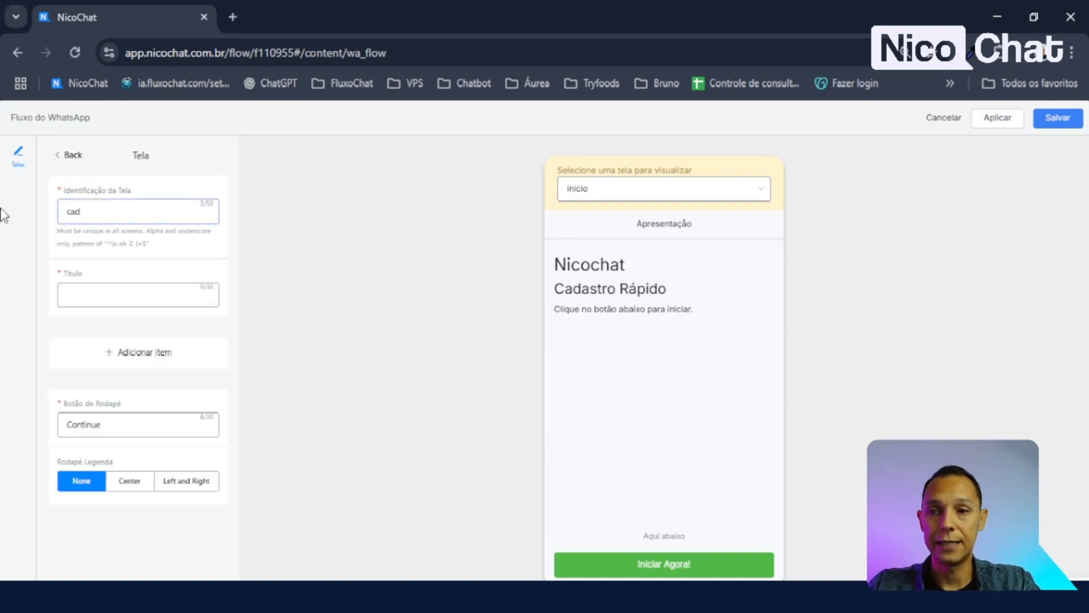
pyautogui.write('astro')
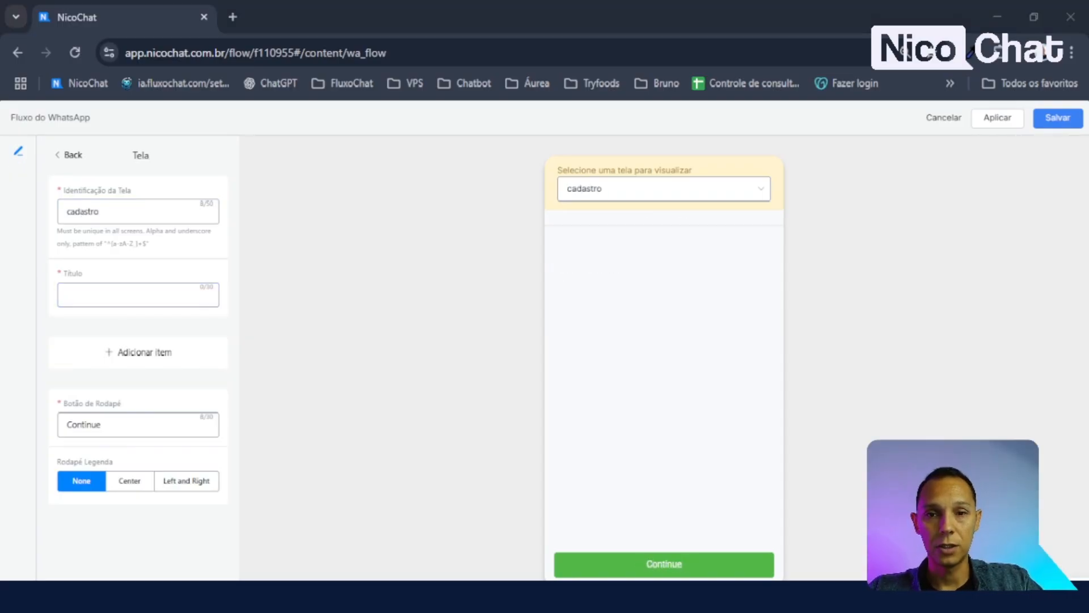
# - Title the screen 'Cadastro Rápido' and add a Subtítulo-style header with the fill-in-your-data sentence
pyautogui.click(173, 304)
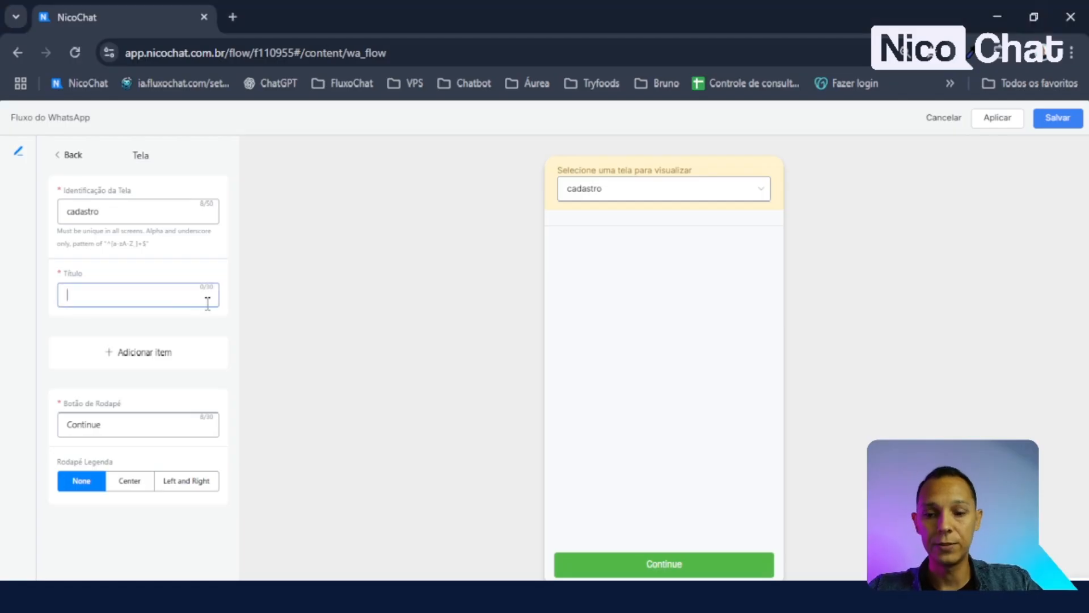
pyautogui.write('Cadastro Rápido')
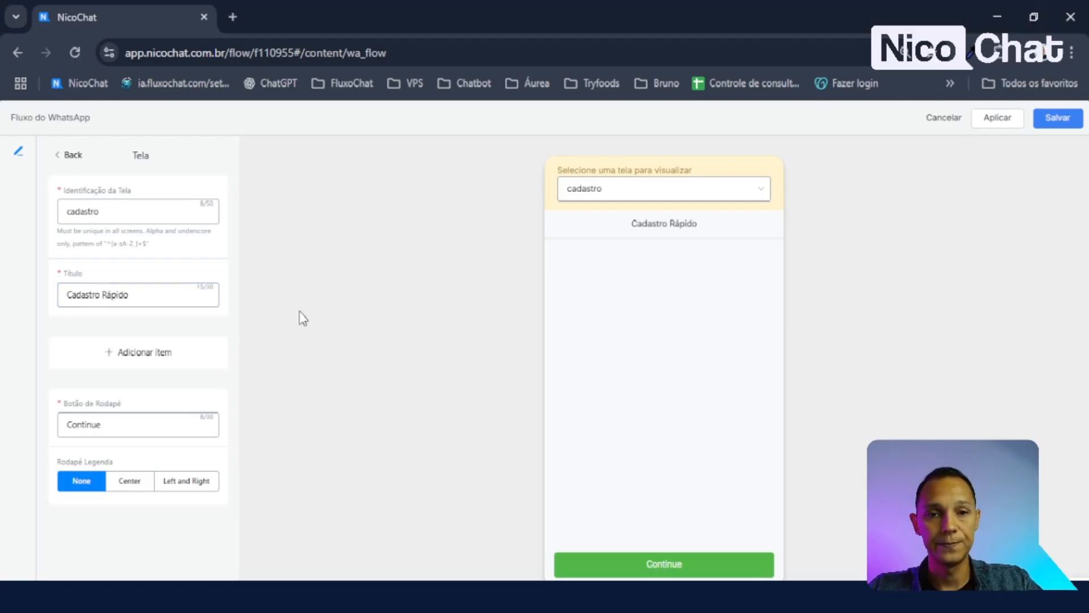
pyautogui.click(151, 354)
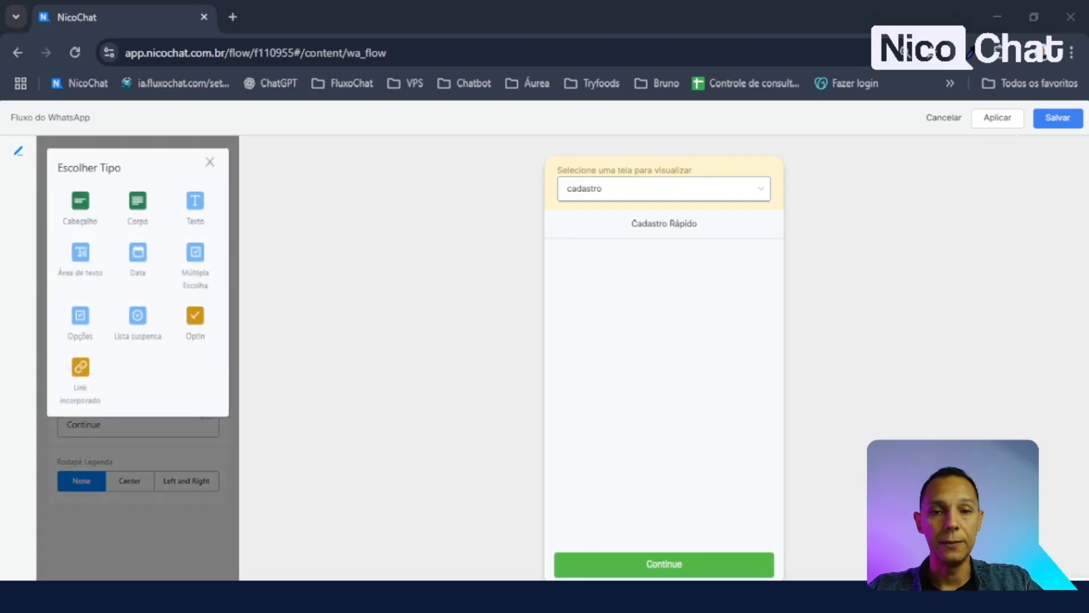
pyautogui.click(83, 208)
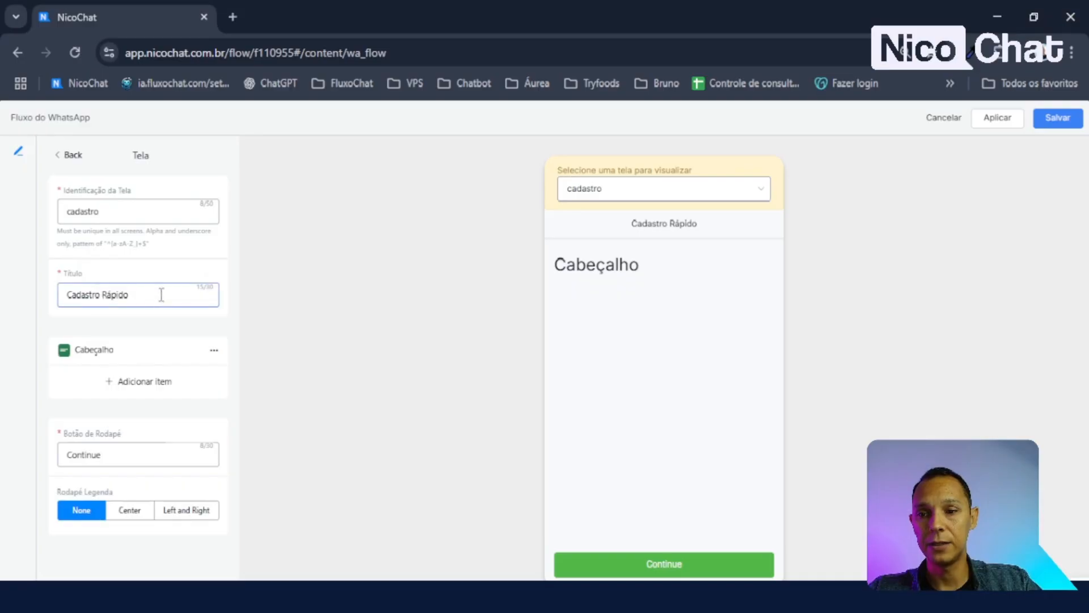
pyautogui.click(108, 351)
pyautogui.click(145, 375)
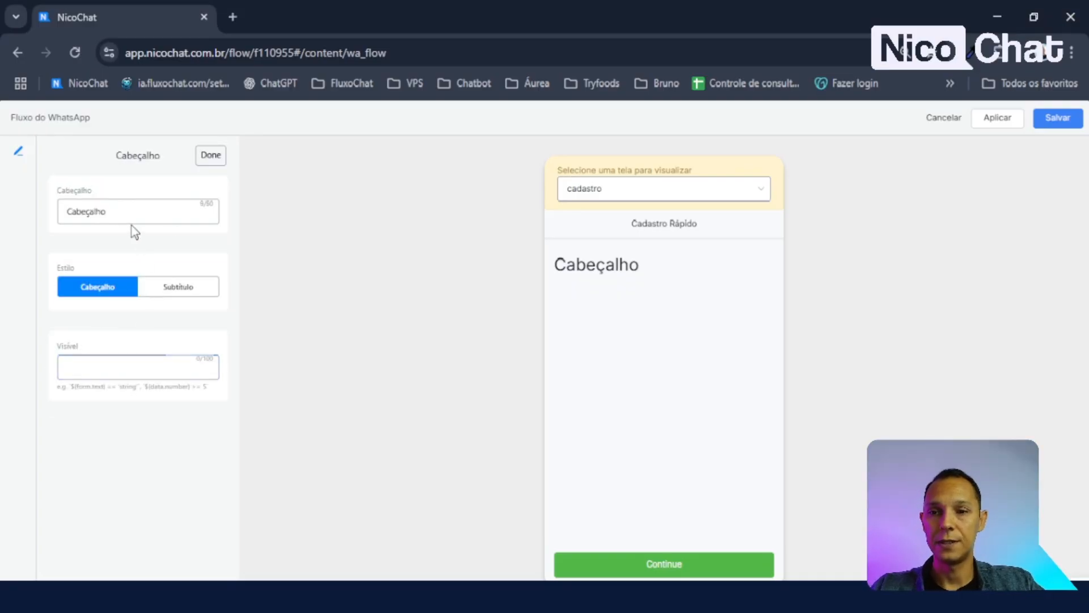
pyautogui.moveTo(141, 212); pyautogui.dragTo(5, 218)
pyautogui.write('Preencha os dados abaixo para que possamos indicar a automação ideal para você.')
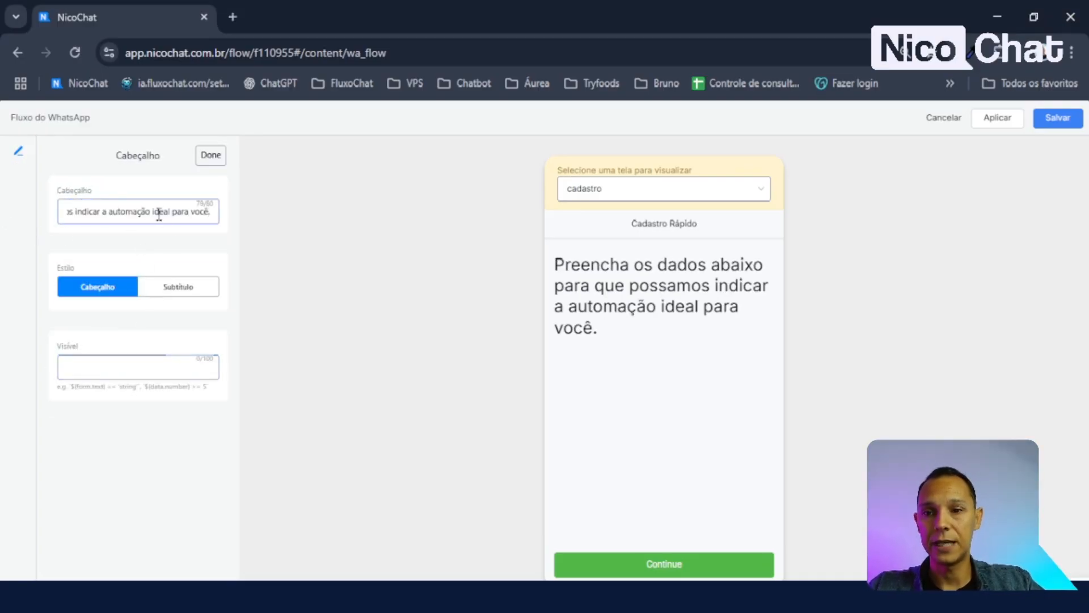
pyautogui.click(209, 243)
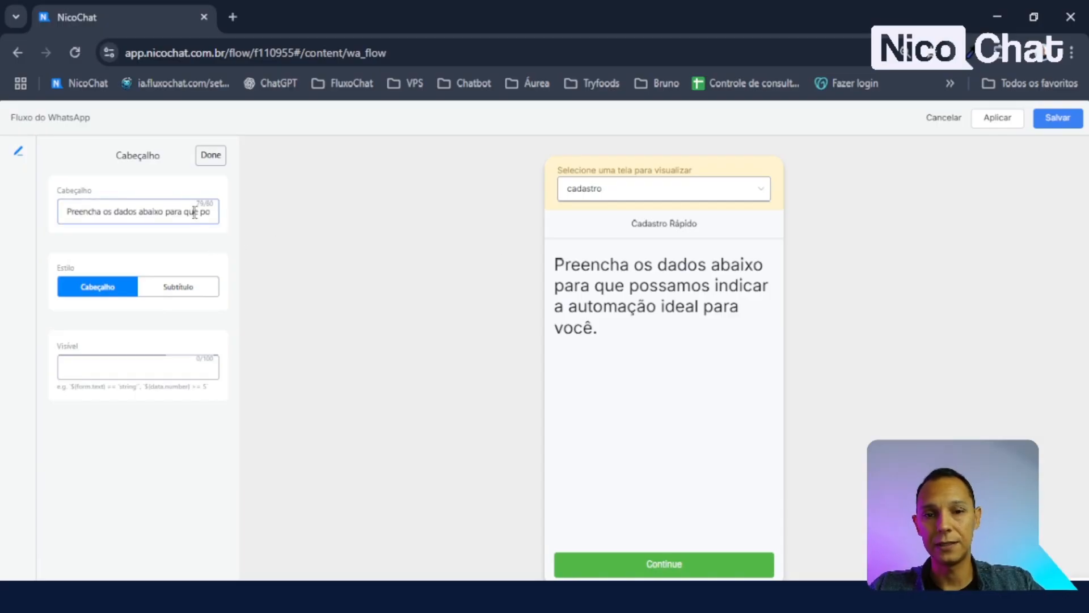
pyautogui.click(176, 291)
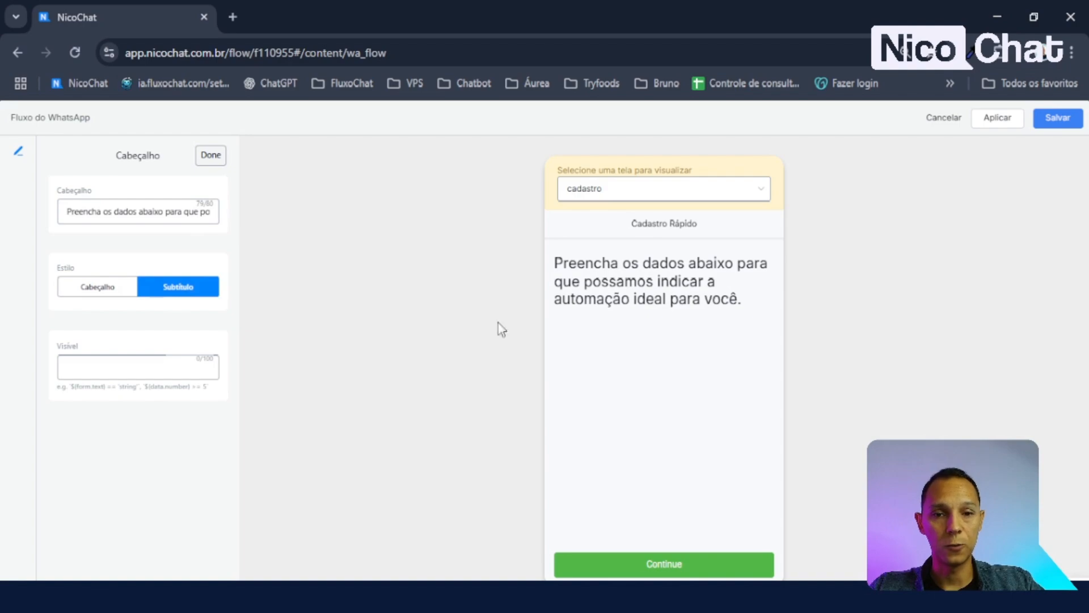
pyautogui.click(216, 165)
# - Add a Texto input item below the subtitle, try it in the preview, and open its settings
pyautogui.click(146, 389)
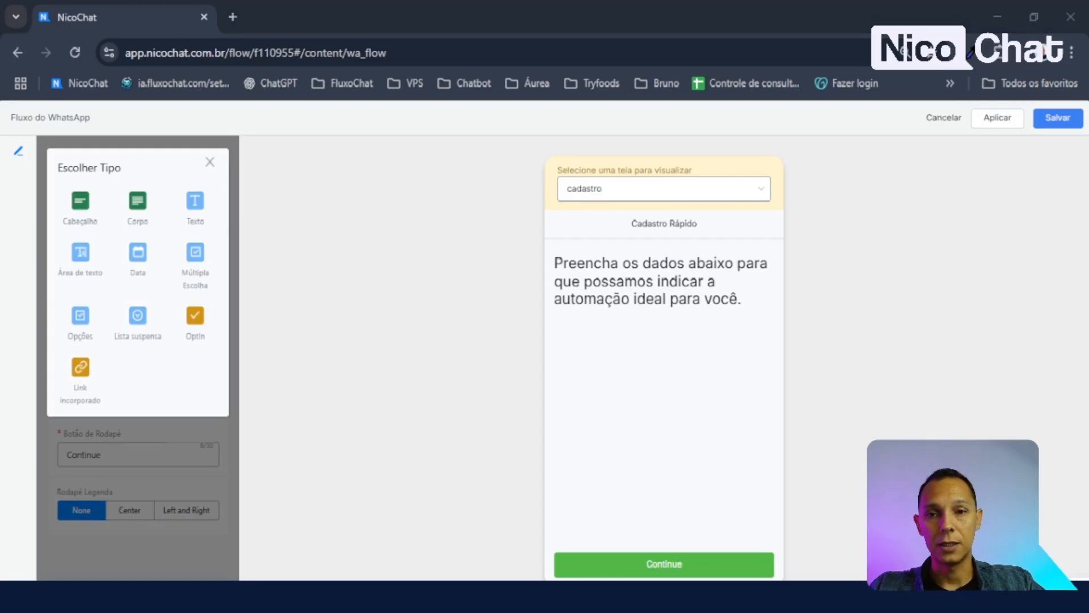
pyautogui.click(195, 204)
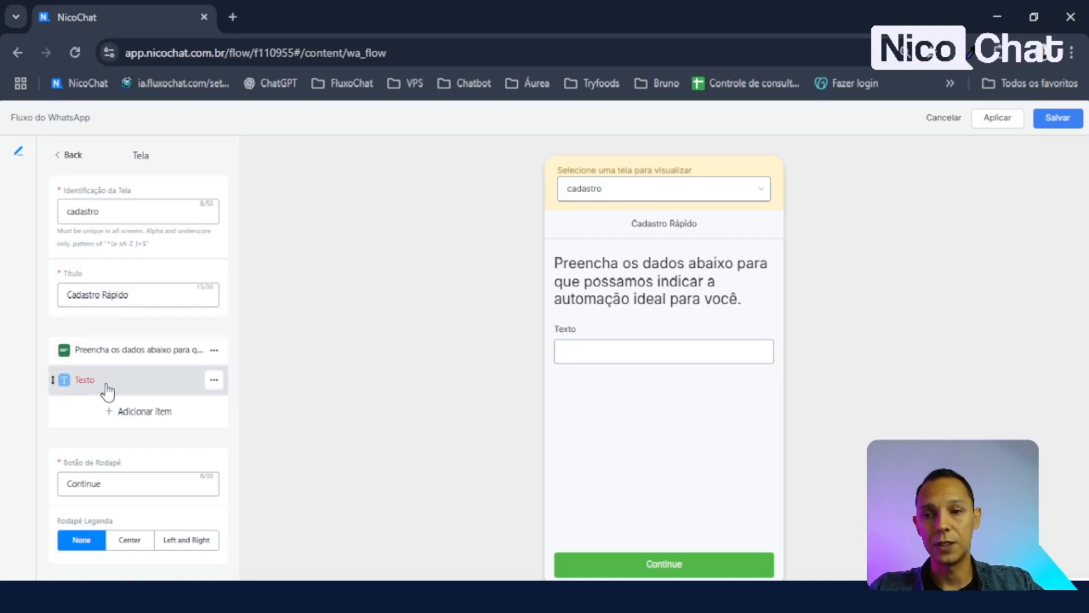
pyautogui.moveTo(554, 331); pyautogui.dragTo(581, 347)
pyautogui.click(612, 348)
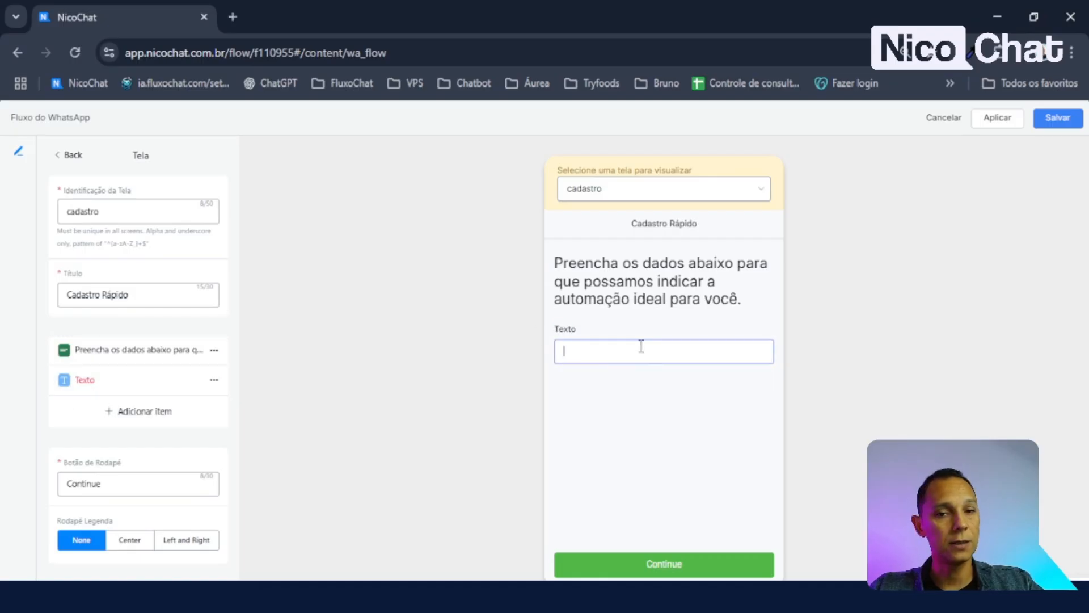
pyautogui.click(102, 385)
pyautogui.click(97, 208)
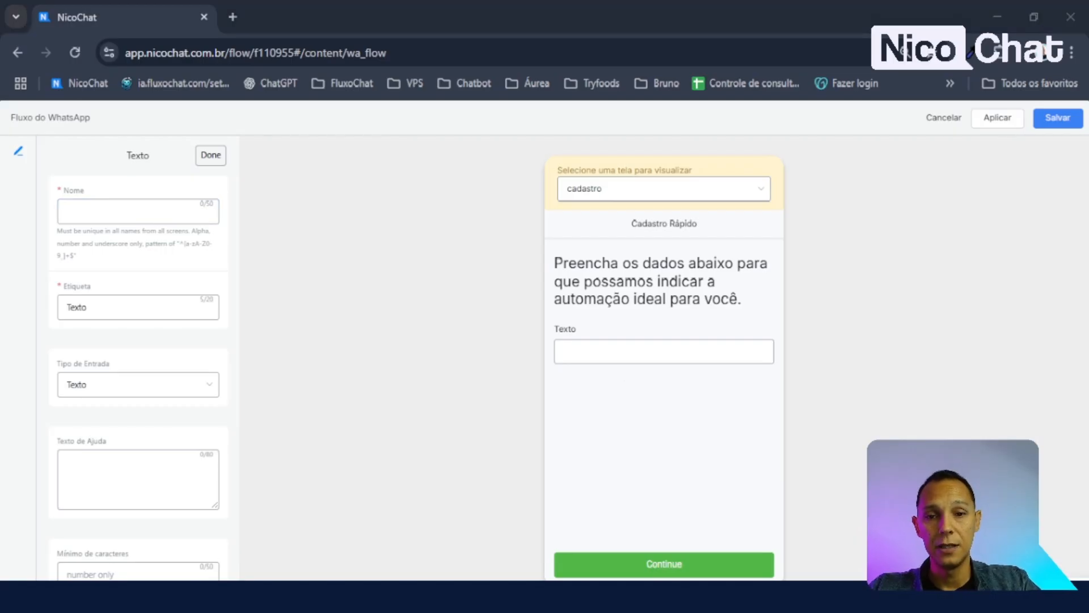
# - Check the field's Nome value 'nome' and try the input in the preview
pyautogui.hotkey('alt', 'Tab')
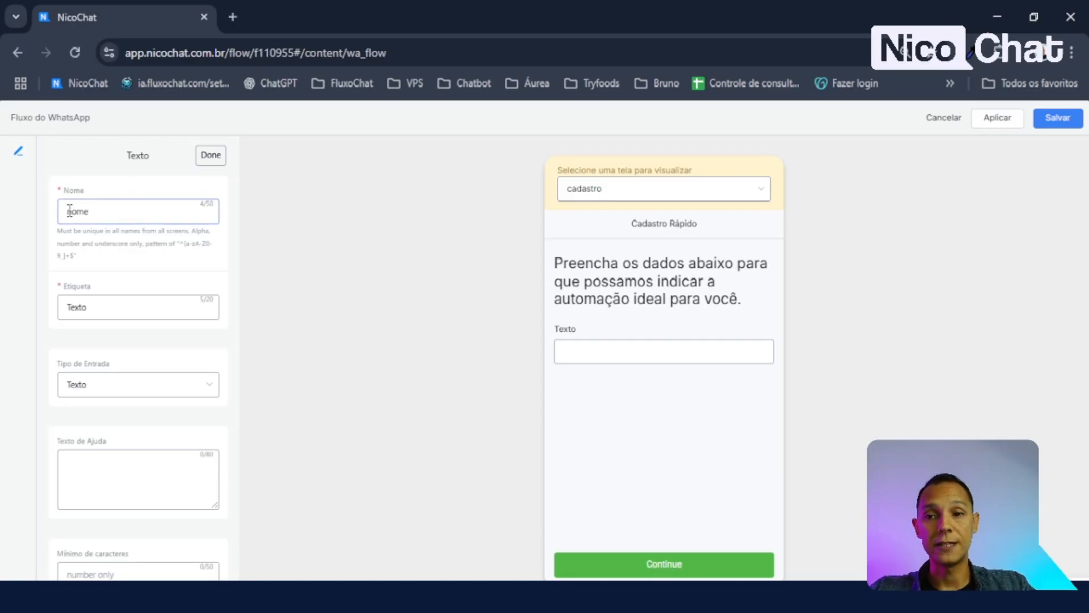
pyautogui.moveTo(68, 210); pyautogui.dragTo(102, 216)
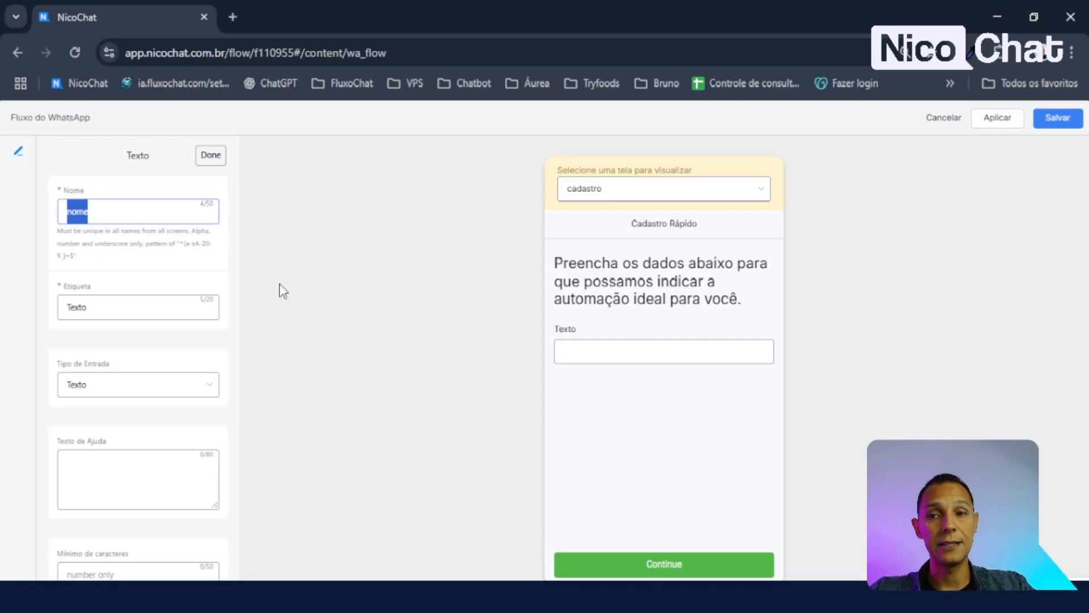
pyautogui.click(646, 345)
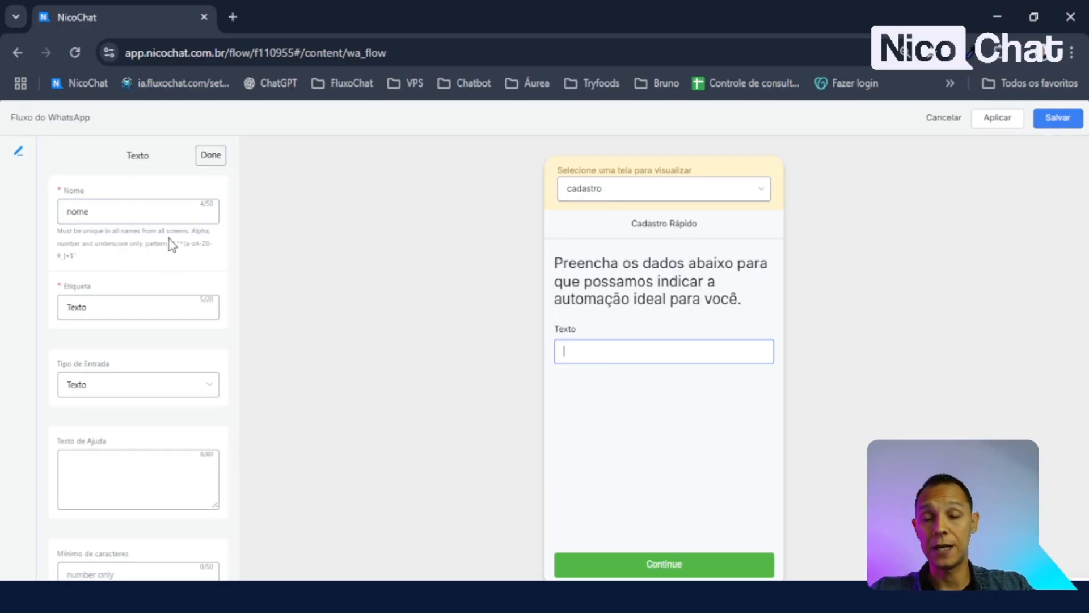
pyautogui.click(126, 216)
# - Replace the default label Texto with 'Nome completo'
pyautogui.click(170, 311)
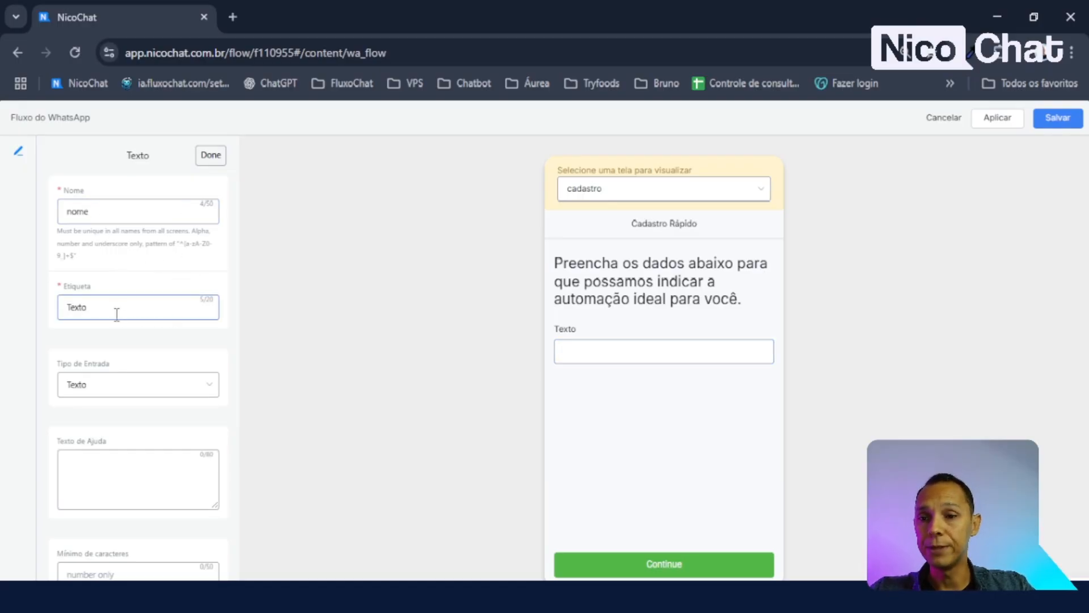
pyautogui.moveTo(117, 313); pyautogui.dragTo(11, 342)
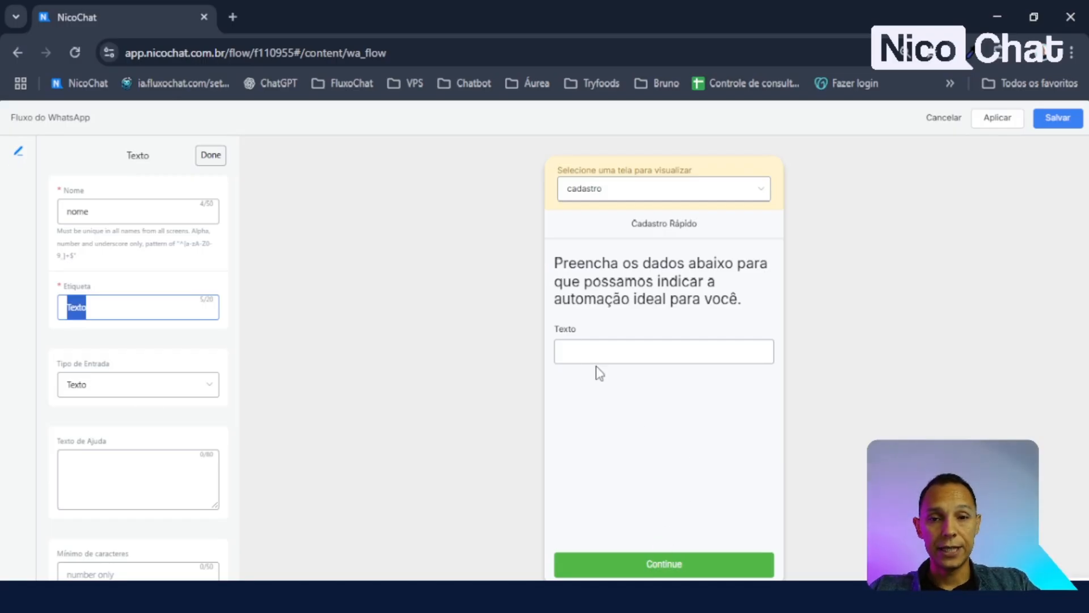
pyautogui.moveTo(576, 329); pyautogui.dragTo(554, 330)
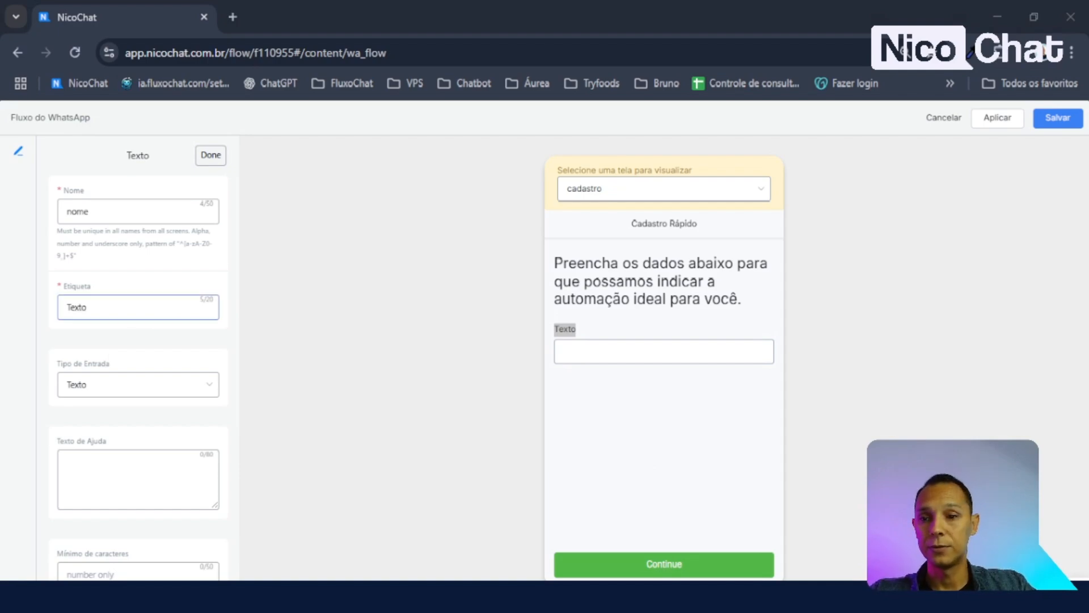
pyautogui.moveTo(94, 308); pyautogui.dragTo(2, 340)
pyautogui.write('Nome completo')
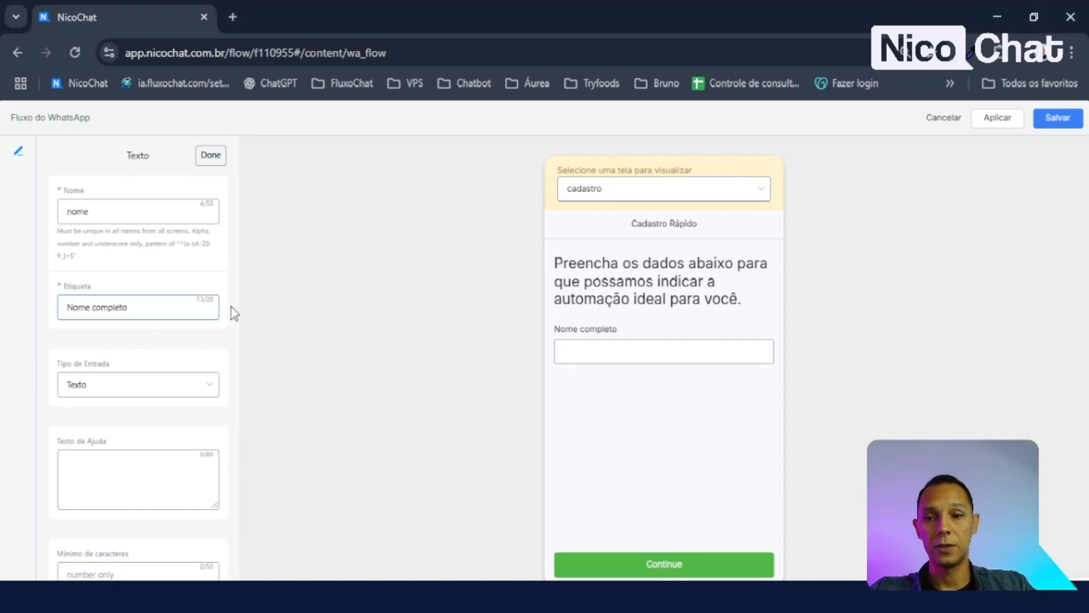
pyautogui.click(201, 357)
pyautogui.scroll(-2, 93, 379)
pyautogui.scroll(2, 114, 318)
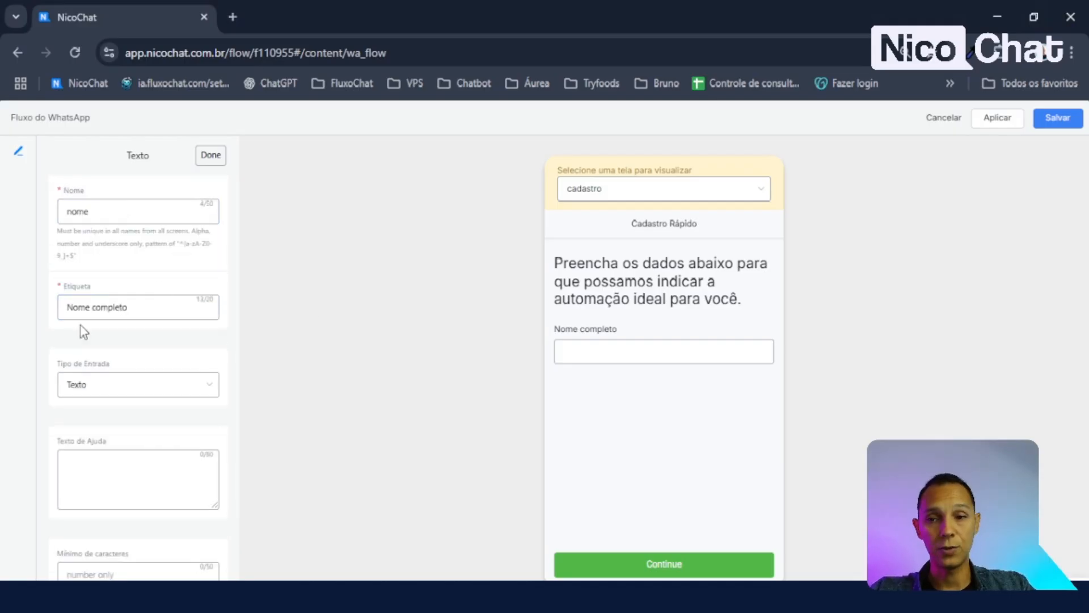
pyautogui.scroll(-2, 103, 353)
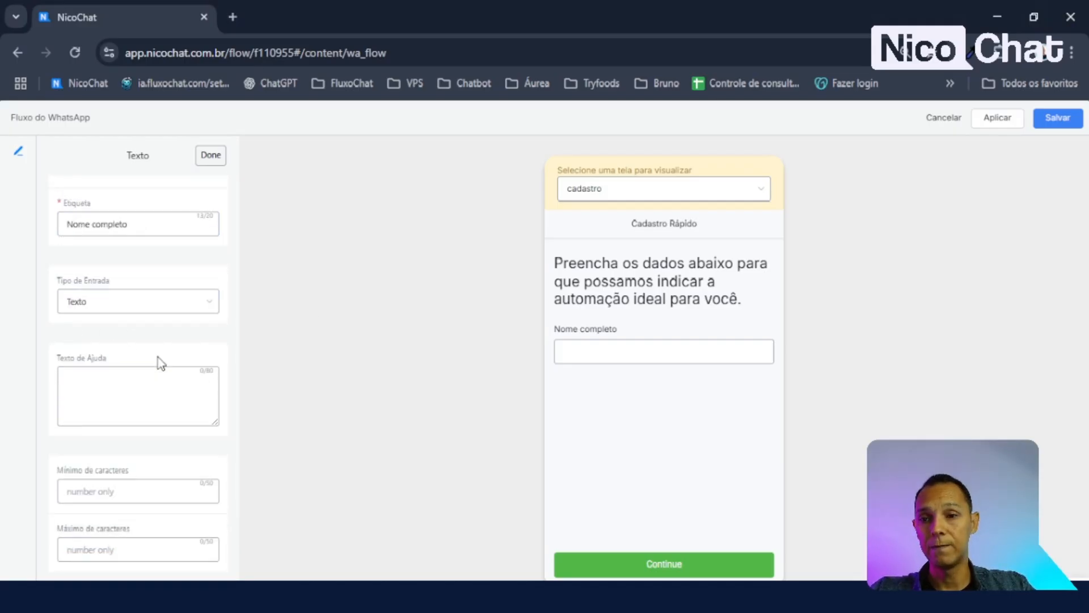
pyautogui.click(118, 310)
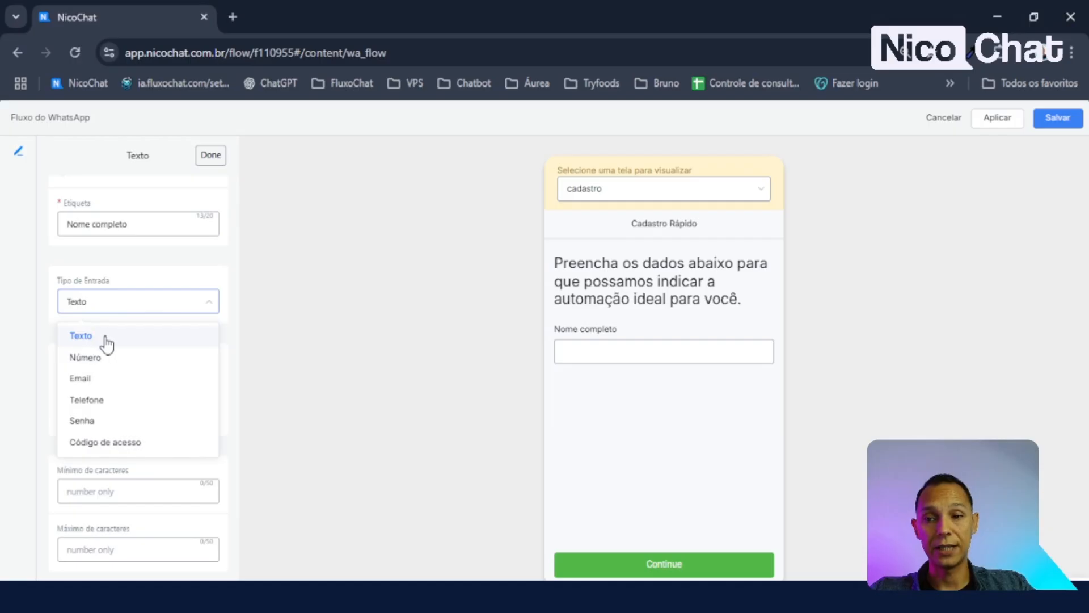
pyautogui.click(108, 423)
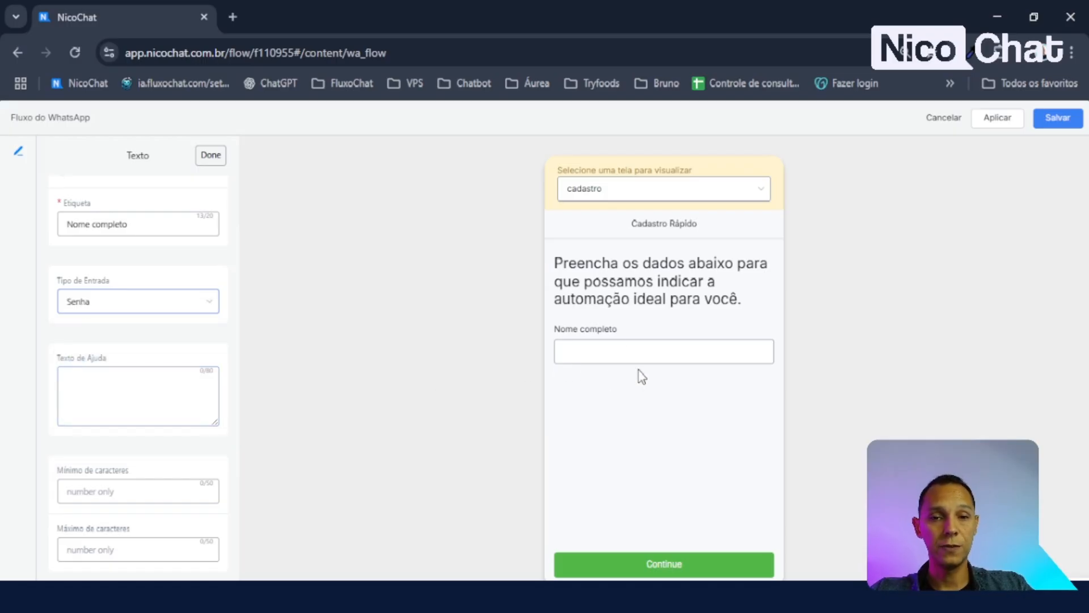
pyautogui.click(620, 351)
pyautogui.write('123456')
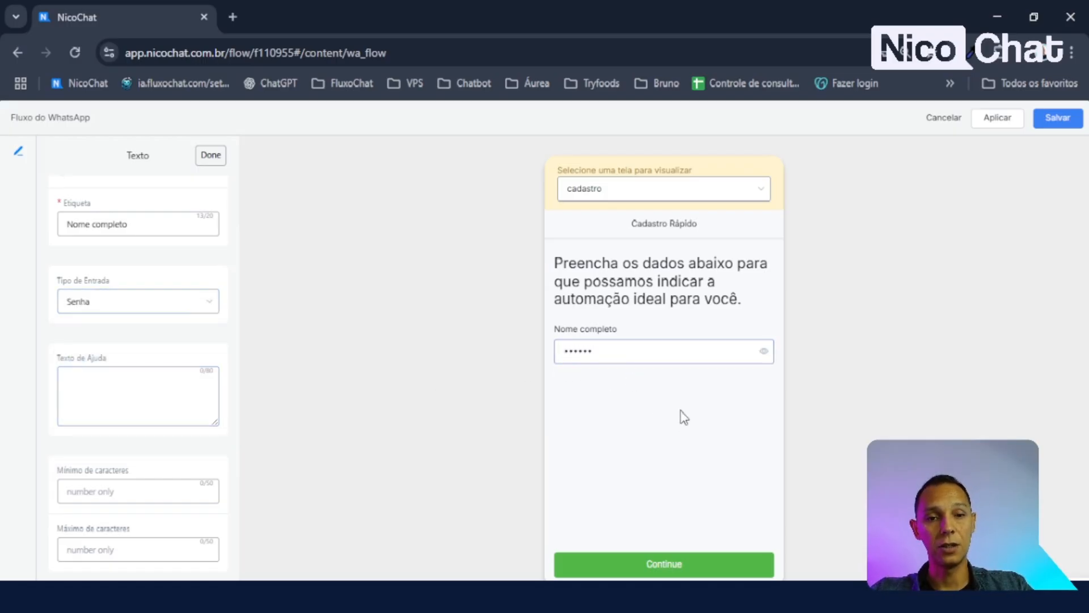
pyautogui.click(765, 354)
pyautogui.click(765, 356)
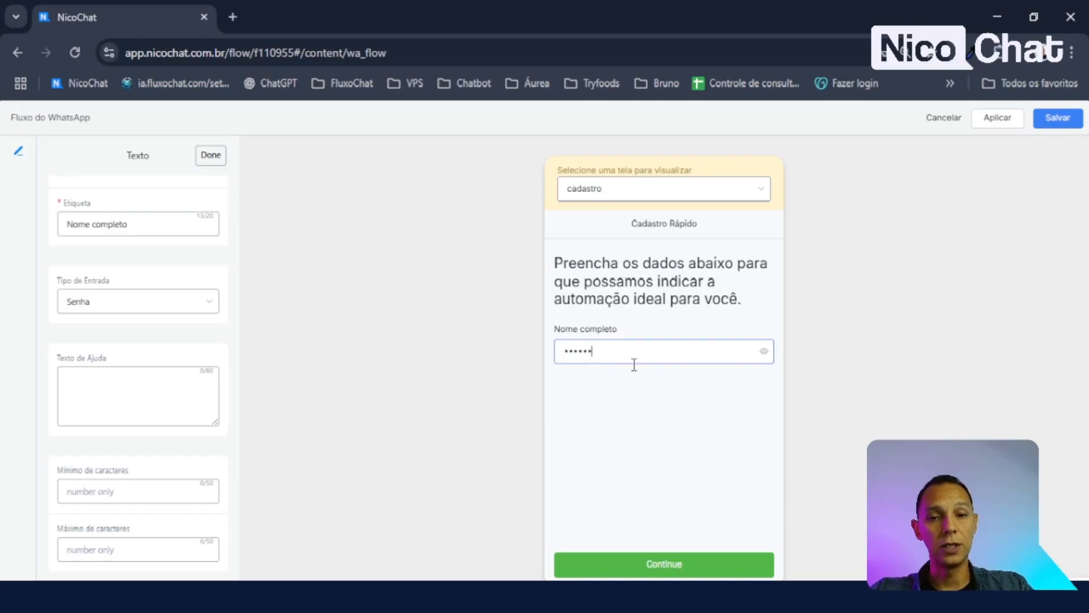
pyautogui.moveTo(562, 352); pyautogui.dragTo(535, 354)
pyautogui.click(599, 385)
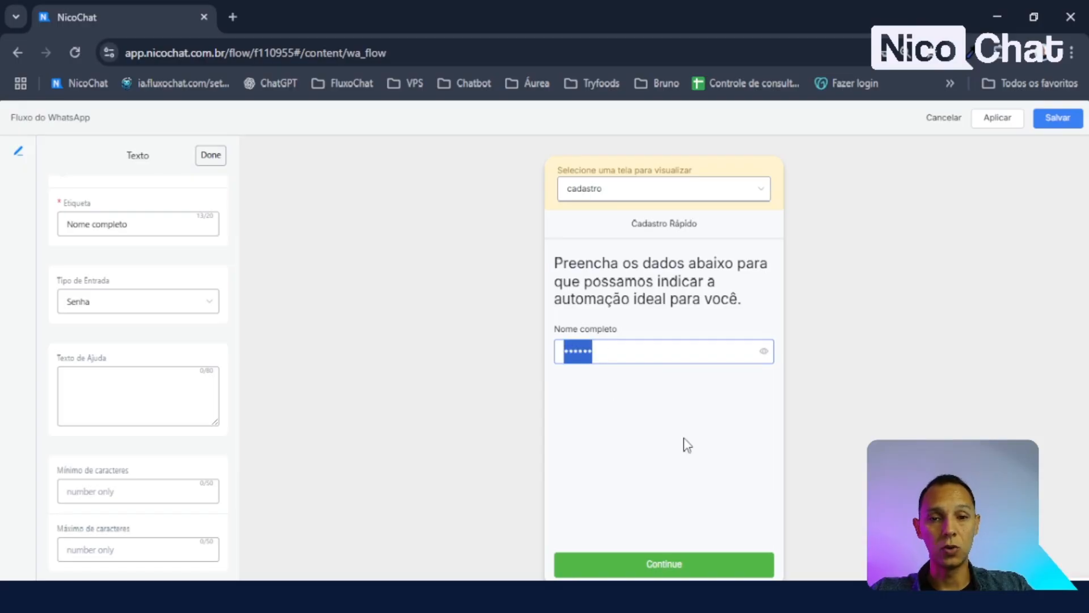
pyautogui.click(97, 303)
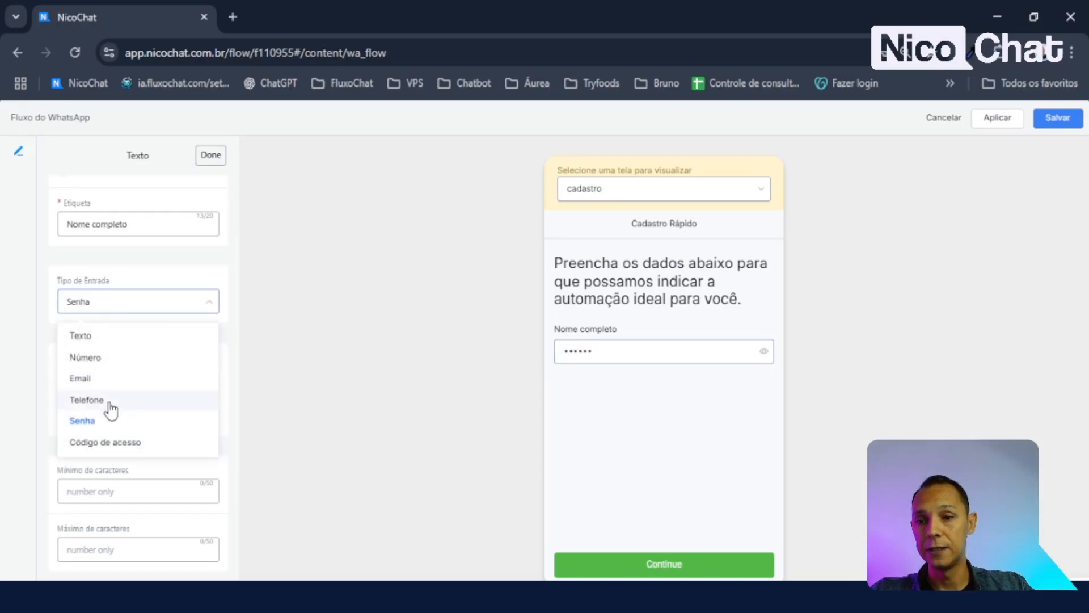
pyautogui.click(109, 402)
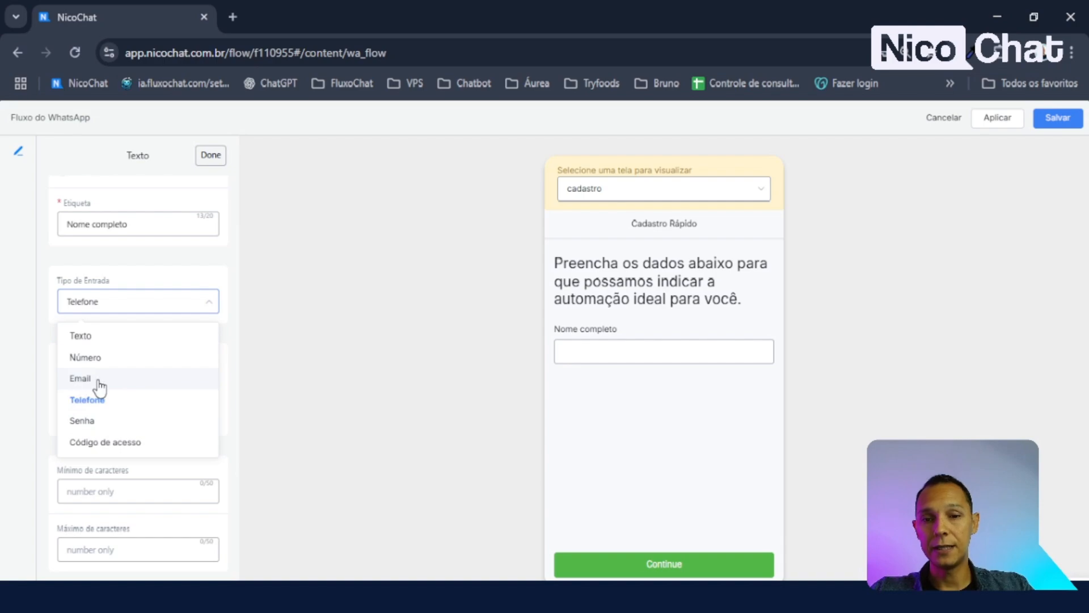
pyautogui.click(98, 380)
pyautogui.click(114, 304)
pyautogui.click(119, 336)
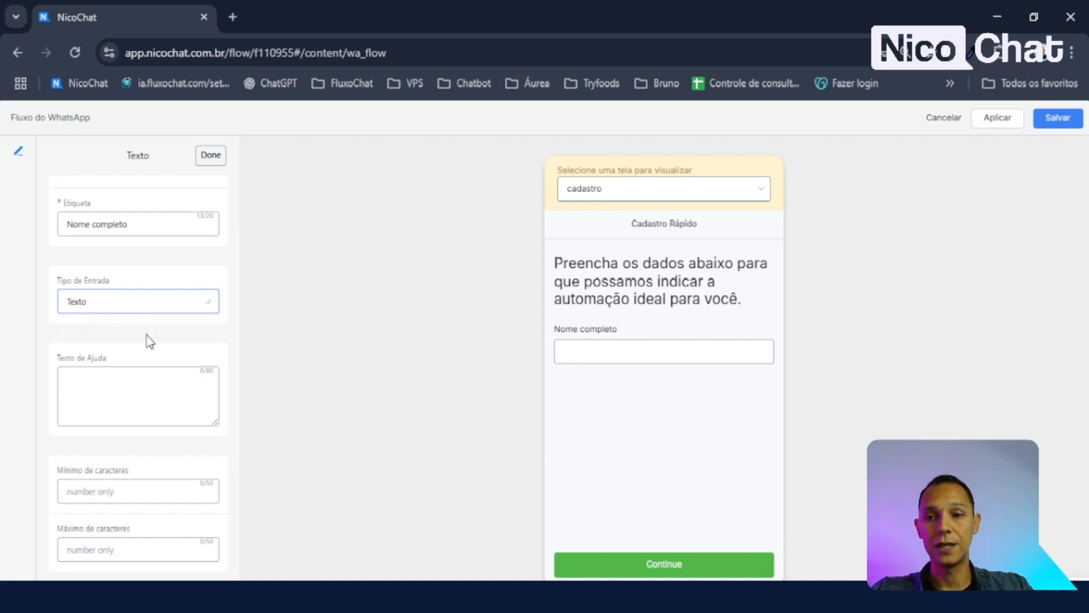
pyautogui.click(135, 386)
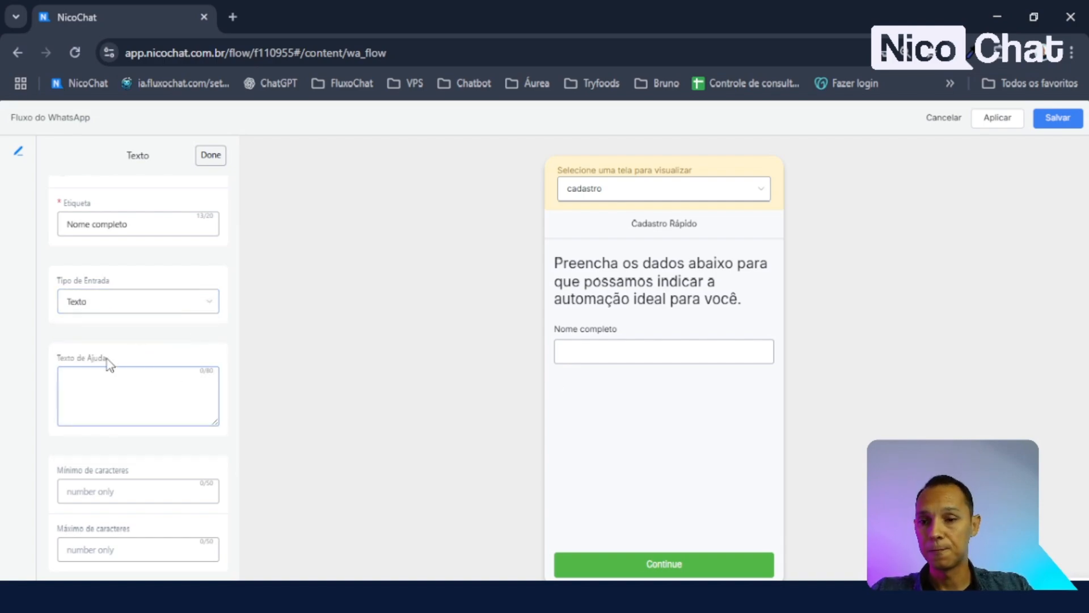
# - Enter the help text 'Digete aqui seu nome completo' and check it in the preview
pyautogui.scroll(-3, 136, 340)
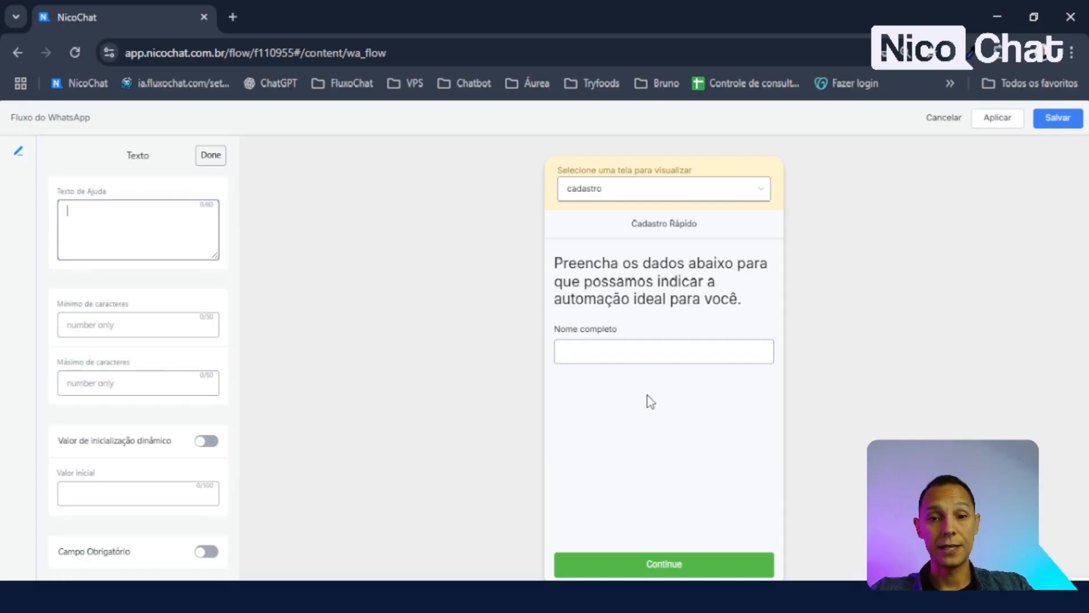
pyautogui.scroll(3, 117, 255)
pyautogui.click(113, 434)
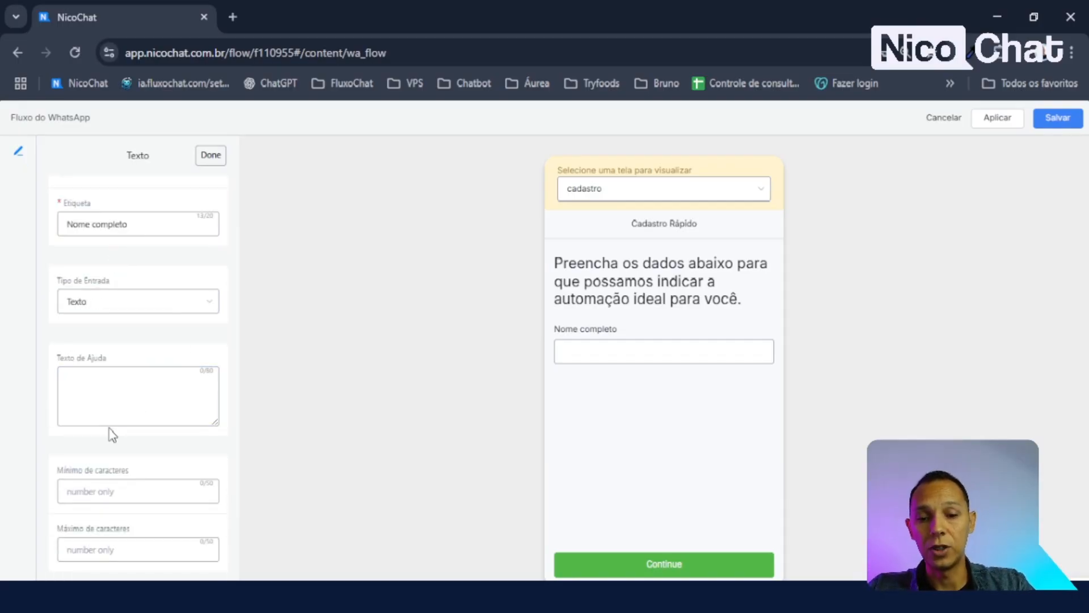
pyautogui.scroll(-4, 112, 434)
pyautogui.click(110, 428)
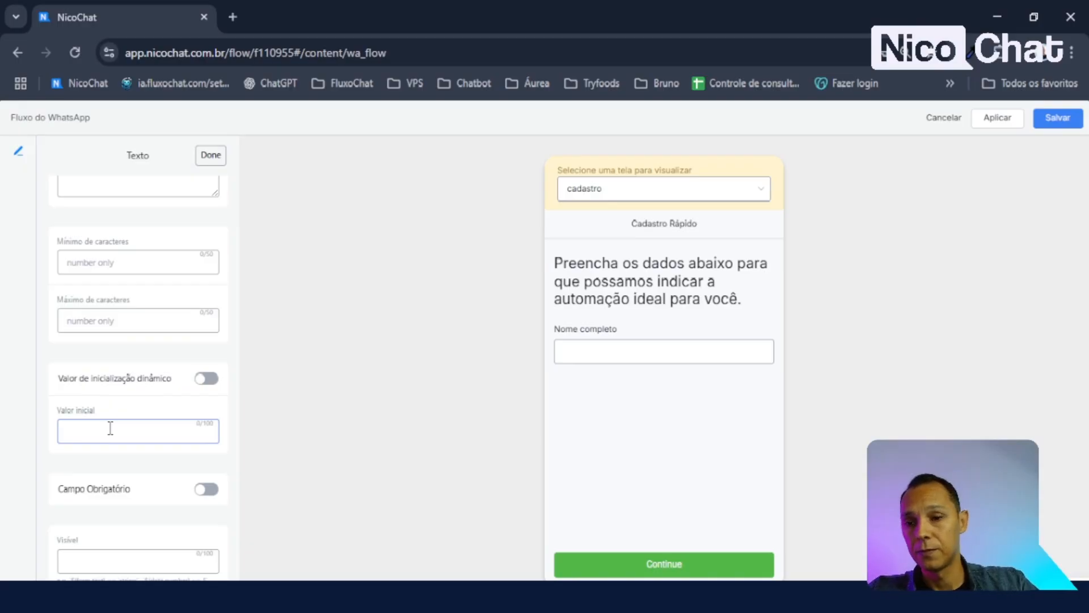
pyautogui.scroll(5, 110, 428)
pyautogui.click(96, 460)
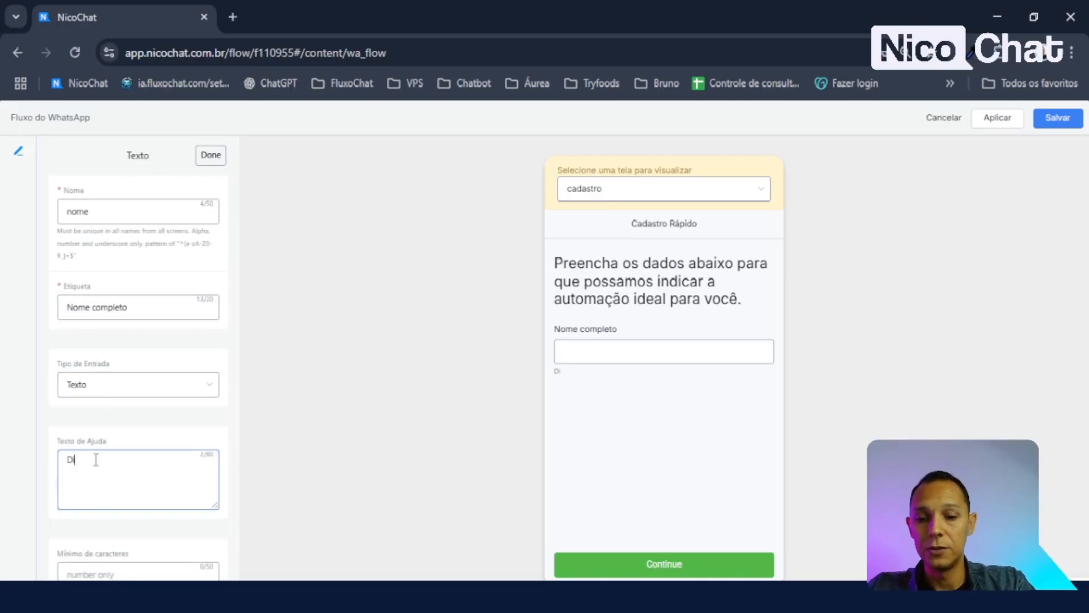
pyautogui.write('Digete aqui seu')
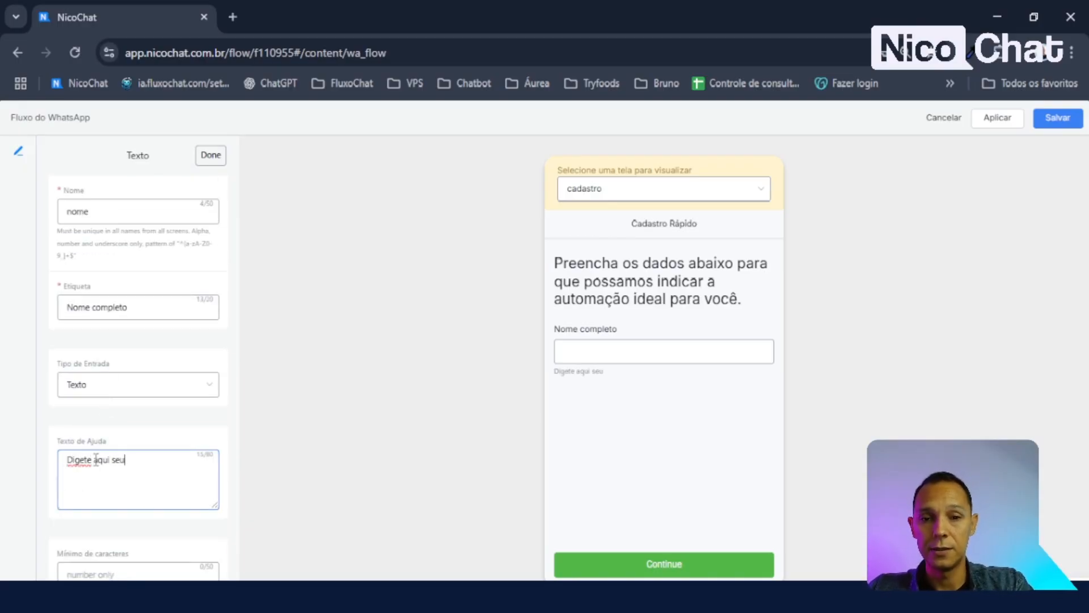
pyautogui.write(' nome completo')
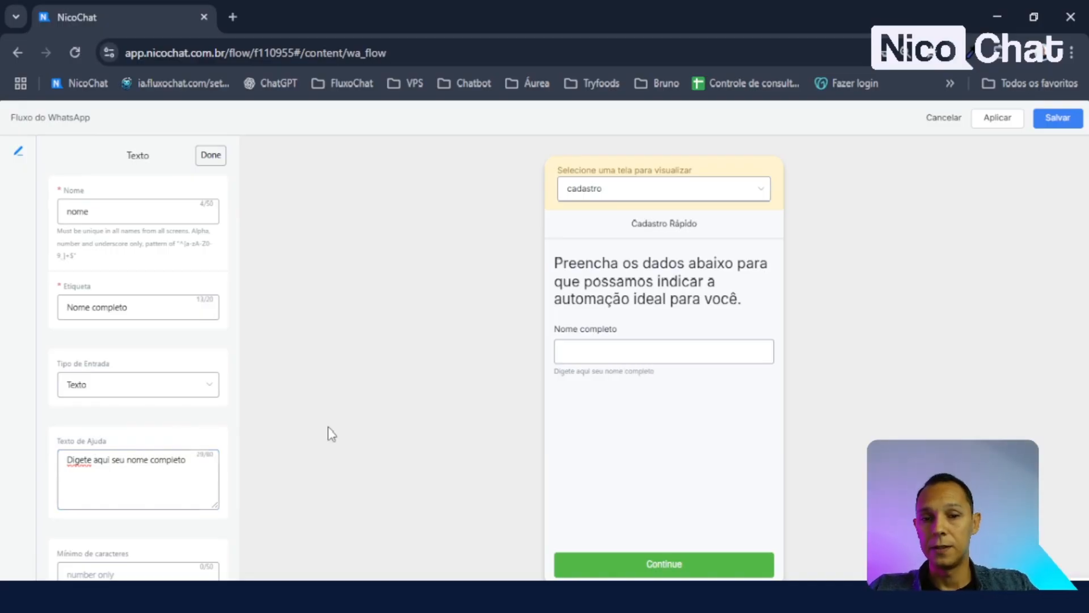
pyautogui.moveTo(659, 375); pyautogui.dragTo(554, 373)
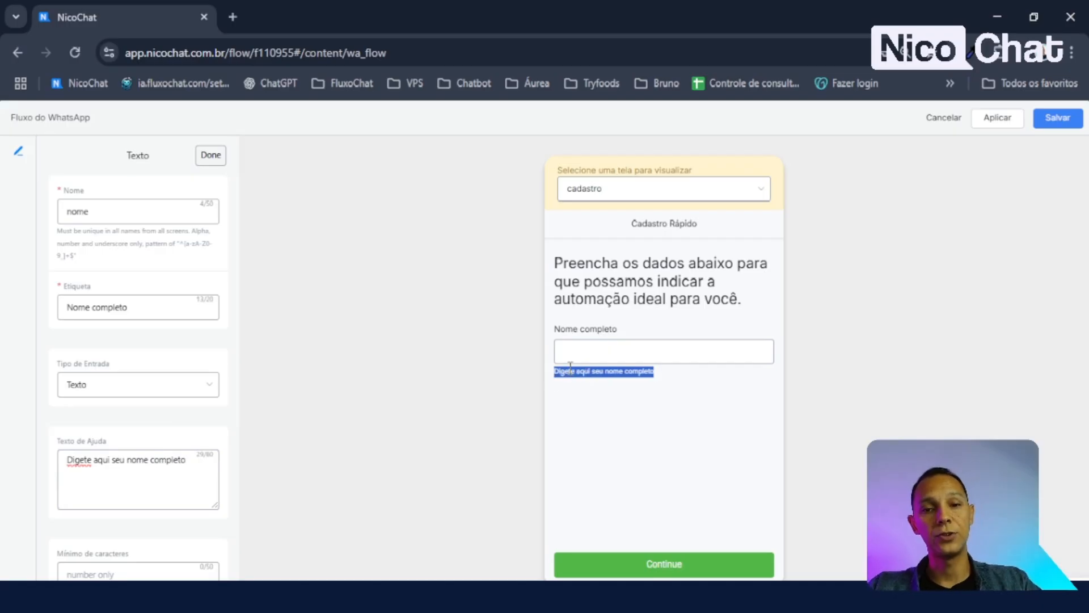
pyautogui.click(612, 347)
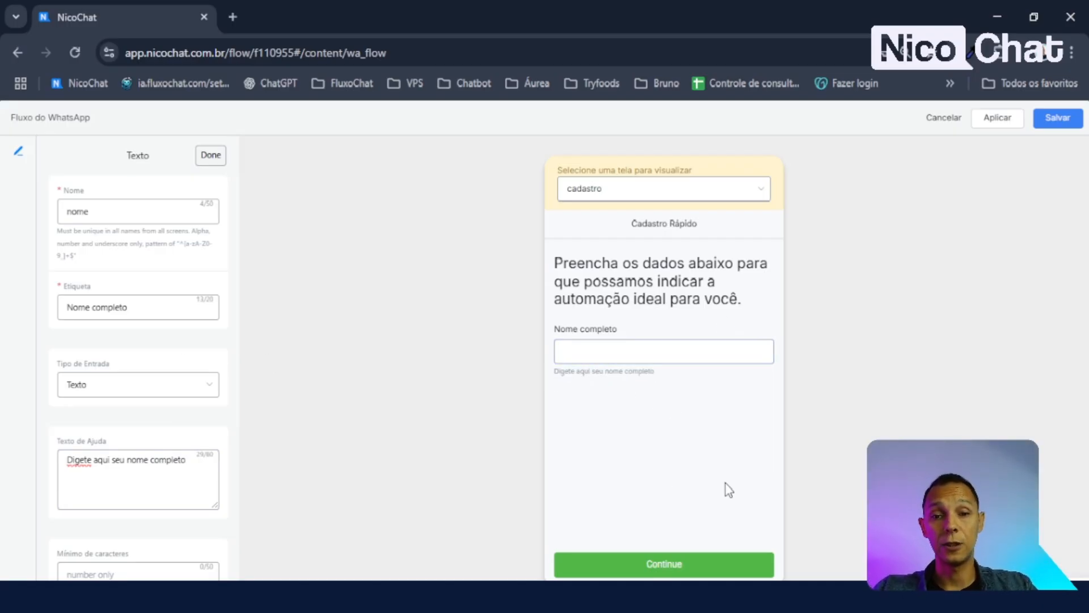
# - Set Mínimo de caracteres to 3 and test the field by typing 'A' in the preview
pyautogui.scroll(-3, 154, 380)
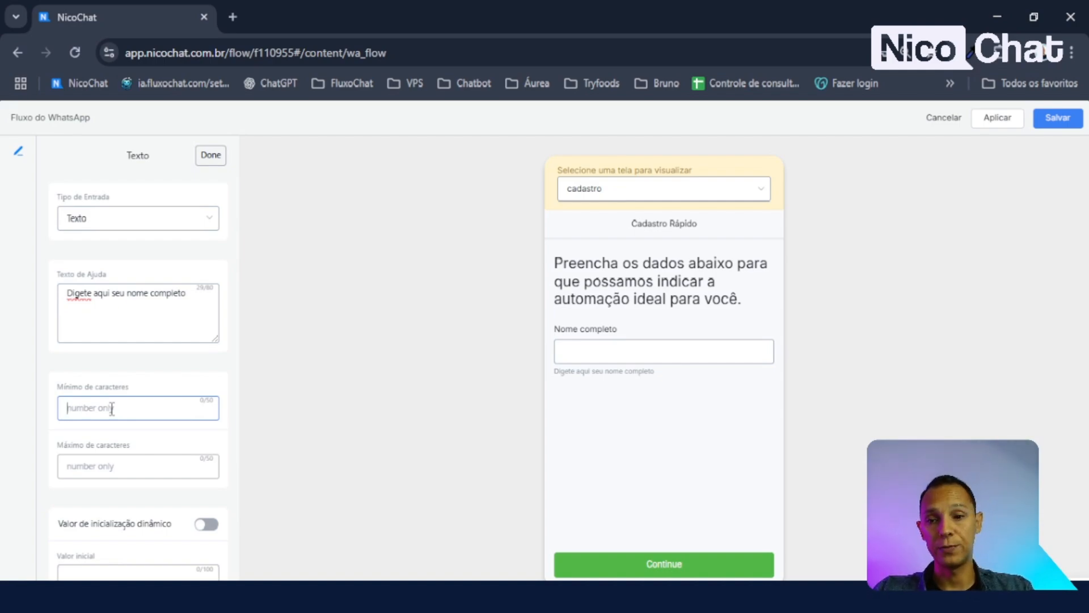
pyautogui.write('3')
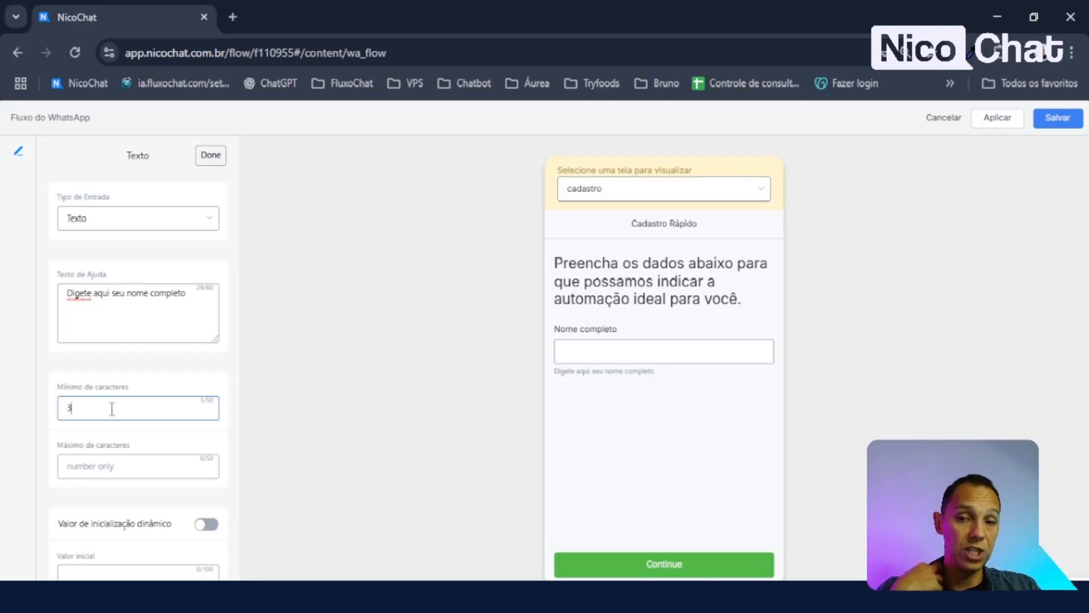
pyautogui.click(216, 316)
pyautogui.click(191, 373)
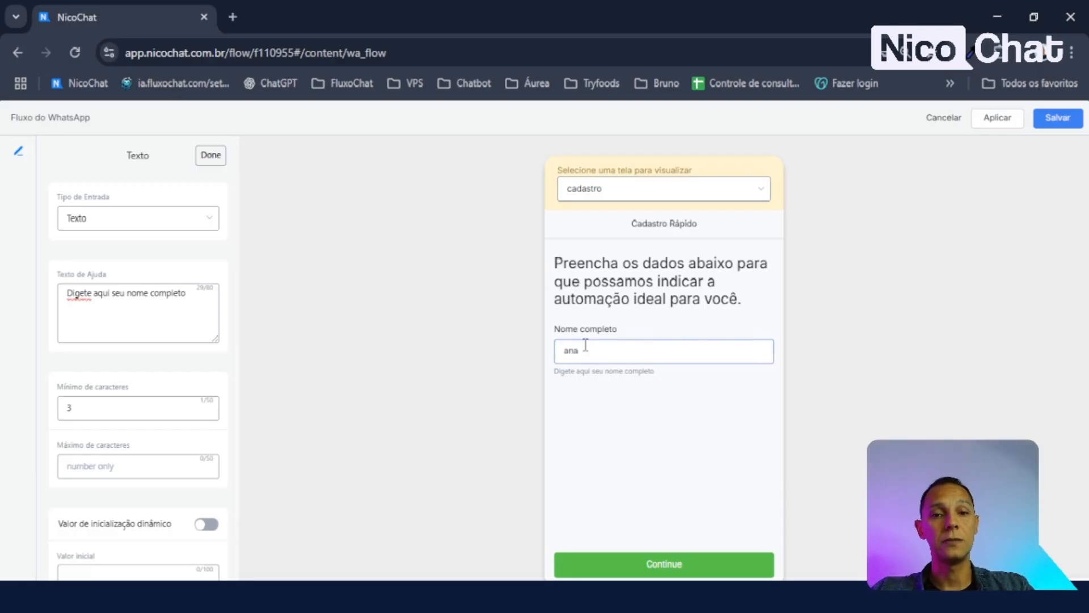
pyautogui.moveTo(584, 348); pyautogui.dragTo(426, 372)
pyautogui.write('An')
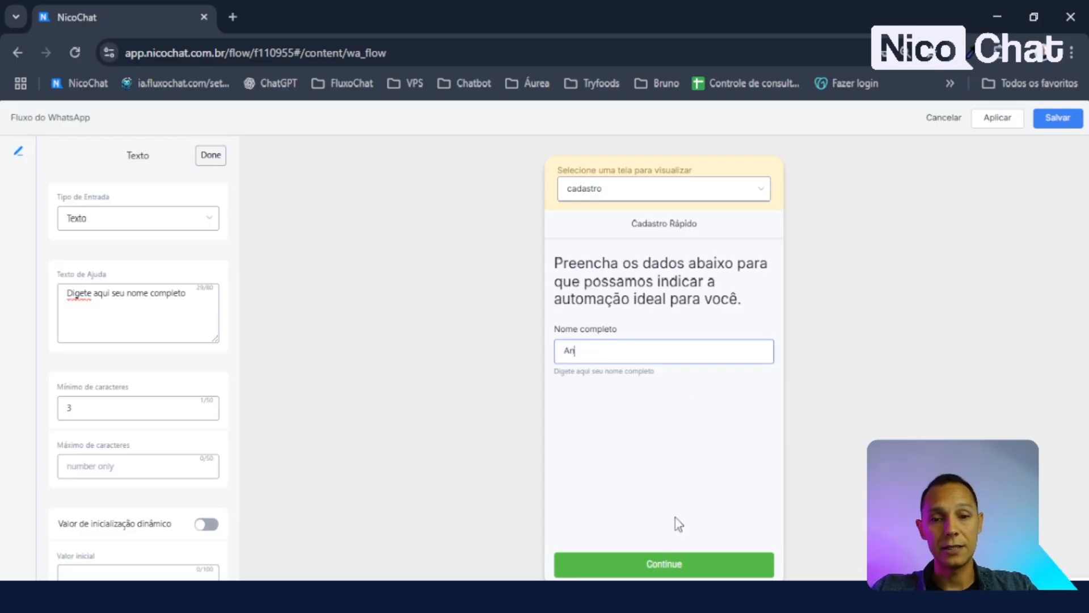
pyautogui.scroll(-3, 53, 430)
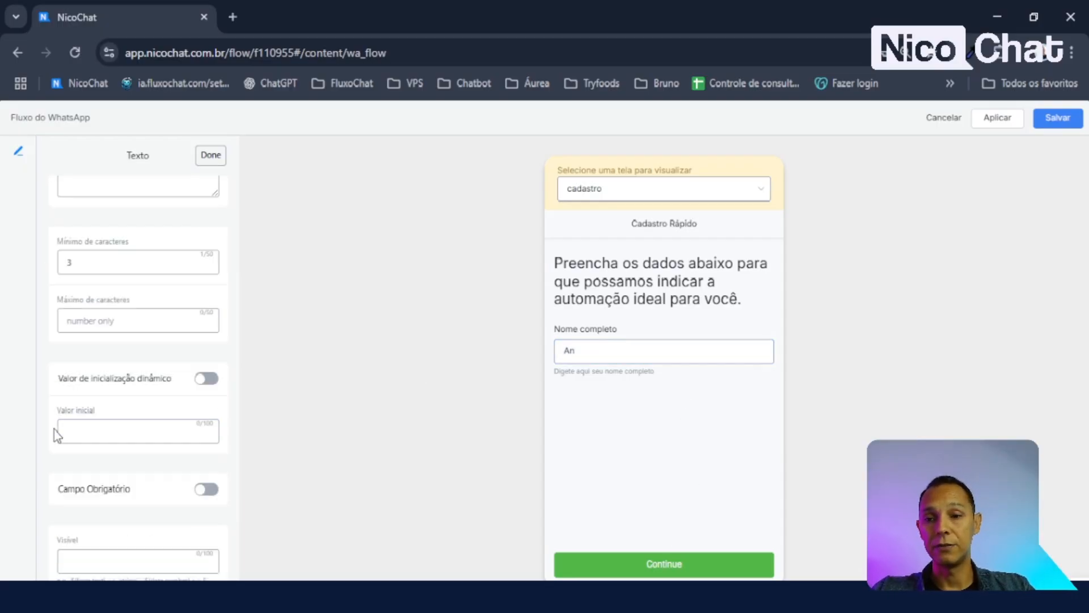
# - Mark the name field required, set a 50-character maximum, and test the preview
pyautogui.click(207, 489)
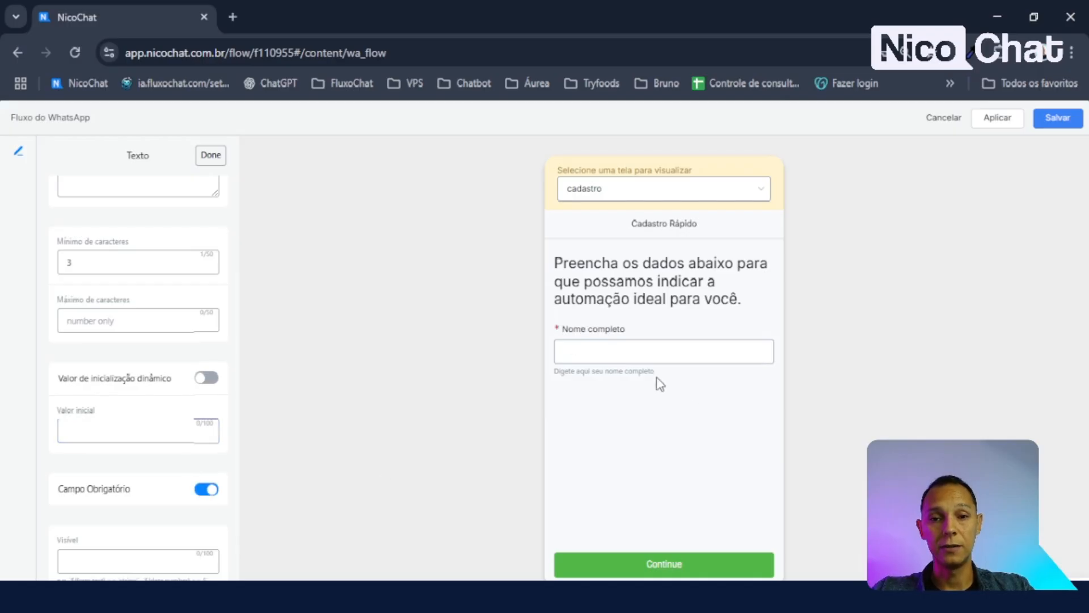
pyautogui.scroll(1, 113, 454)
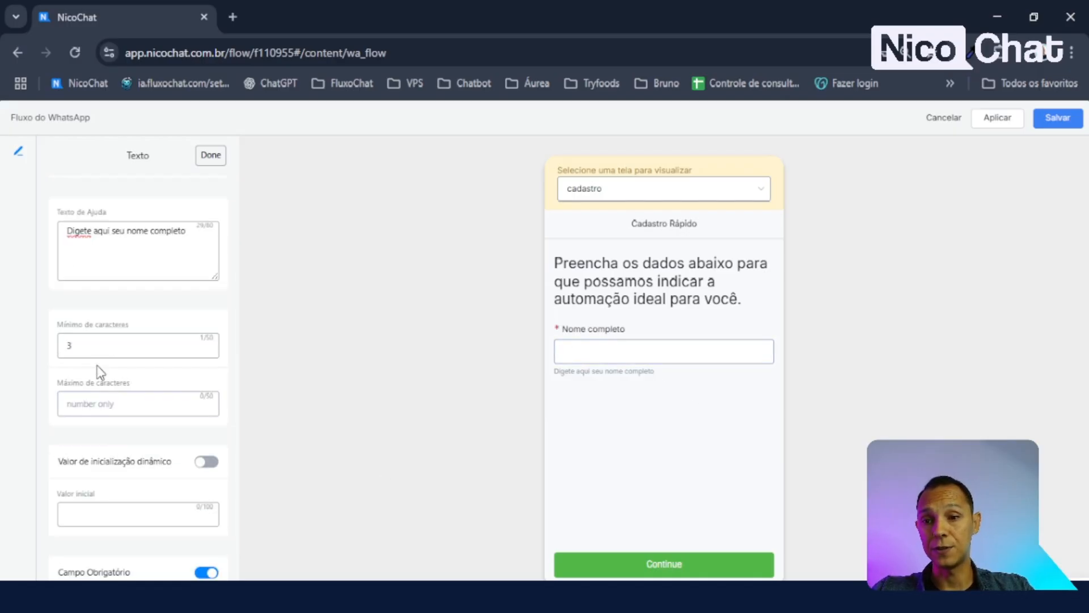
pyautogui.click(80, 345)
pyautogui.click(106, 406)
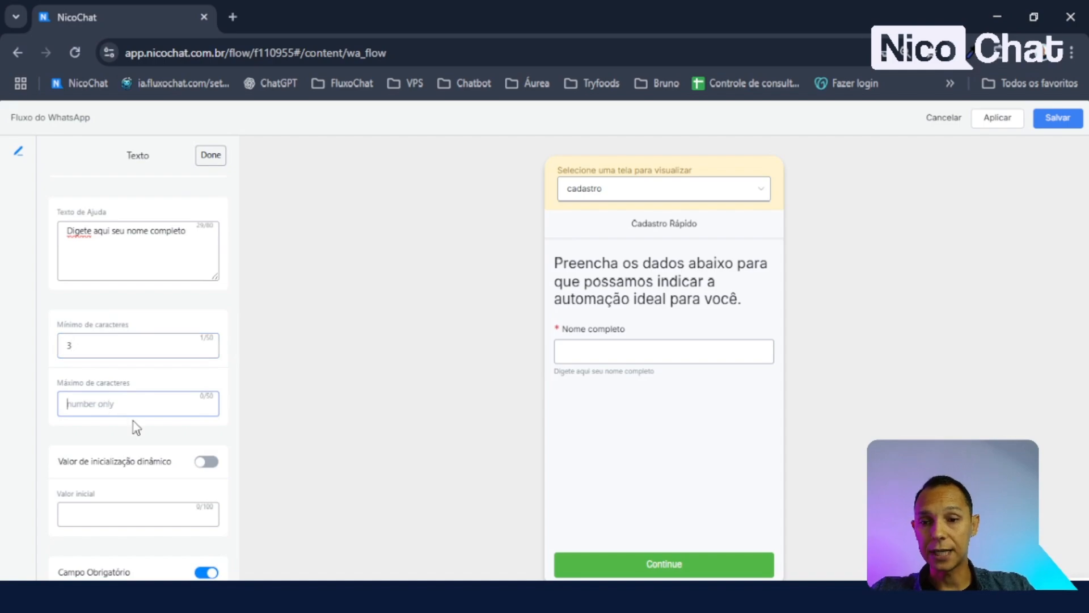
pyautogui.write('50')
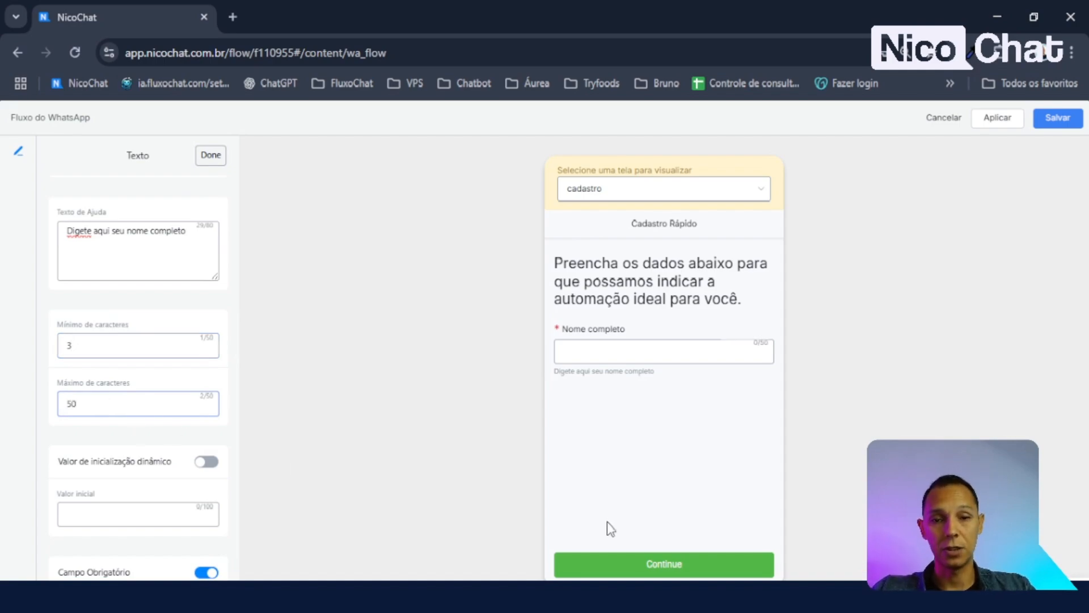
pyautogui.click(625, 346)
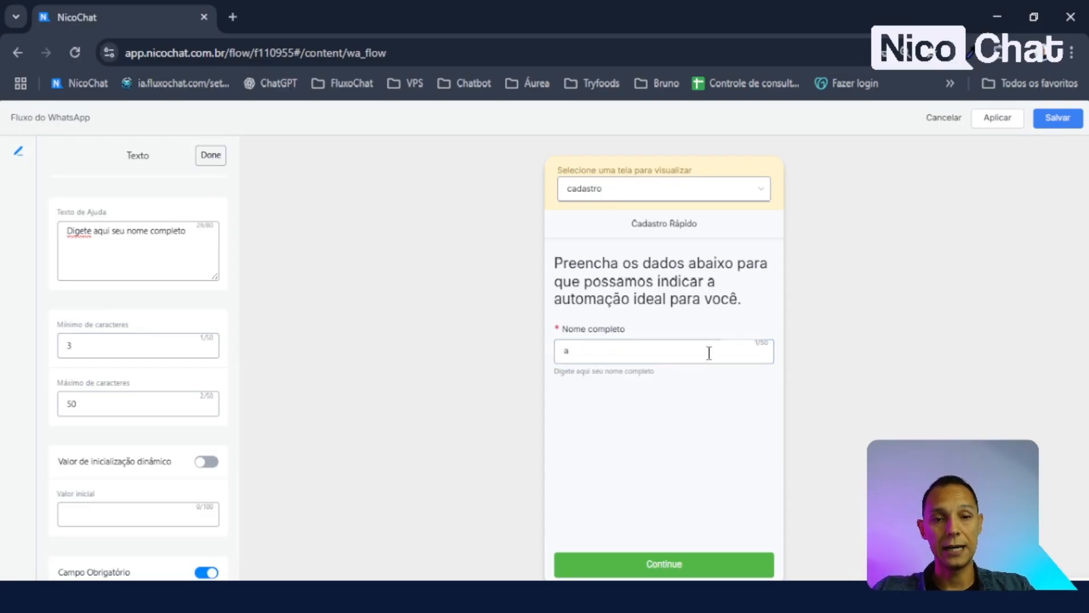
pyautogui.click(703, 555)
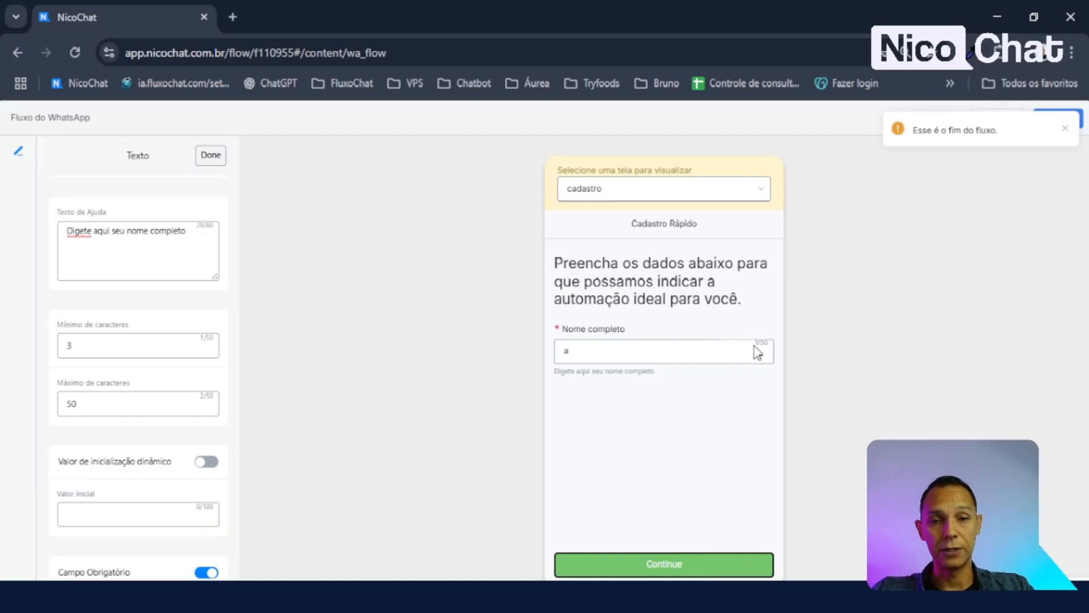
# - Delete the minimum character value and stray text, toggling dynamic initial value on and off
pyautogui.click(126, 345)
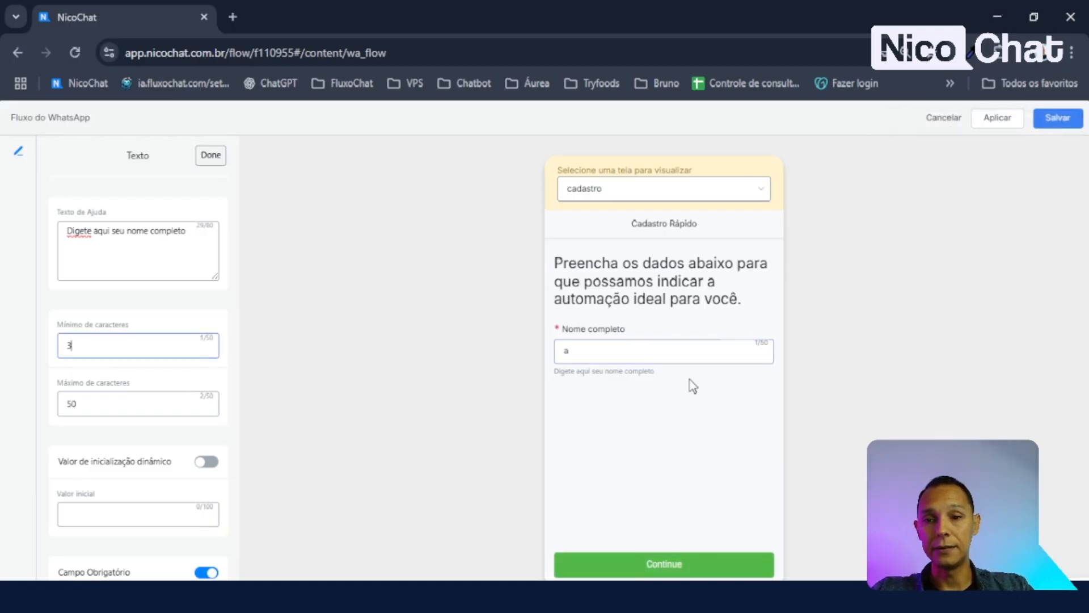
pyautogui.press('BackSpace')
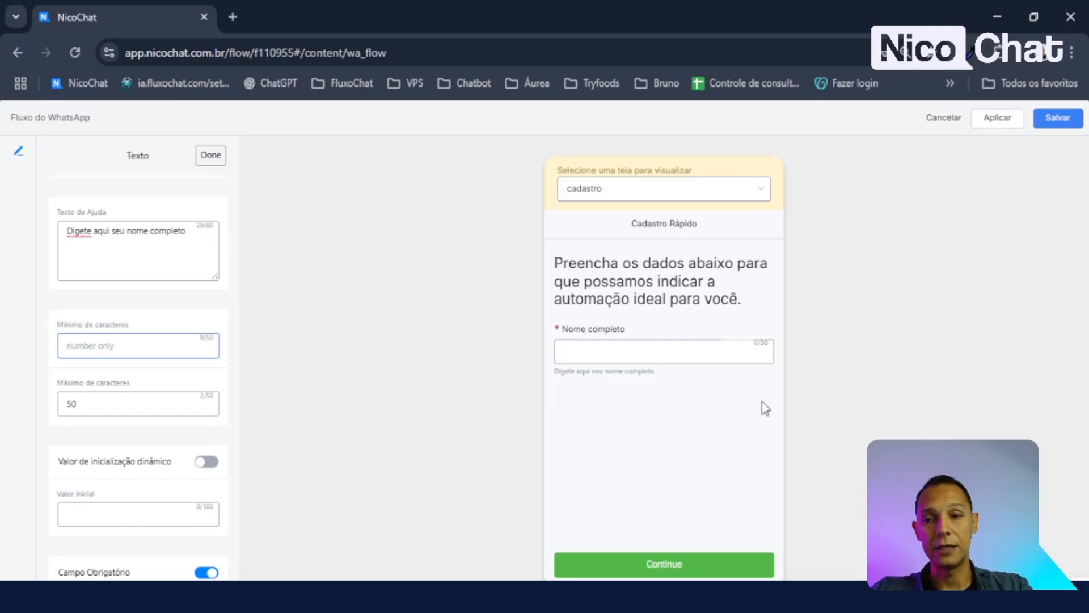
pyautogui.write('Am')
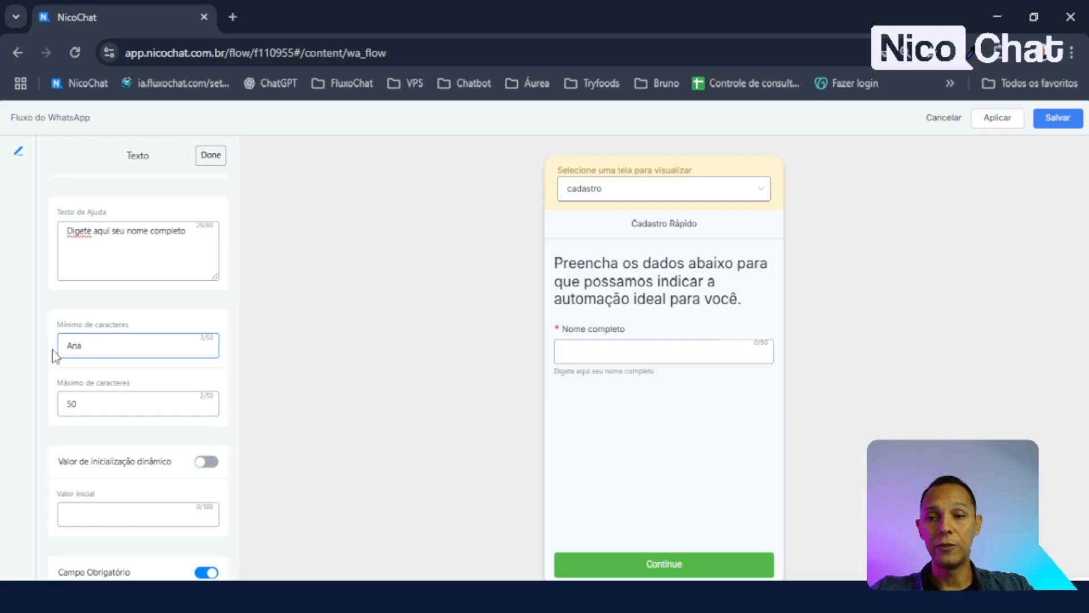
pyautogui.moveTo(93, 350); pyautogui.dragTo(21, 356)
pyautogui.press('BackSpace')
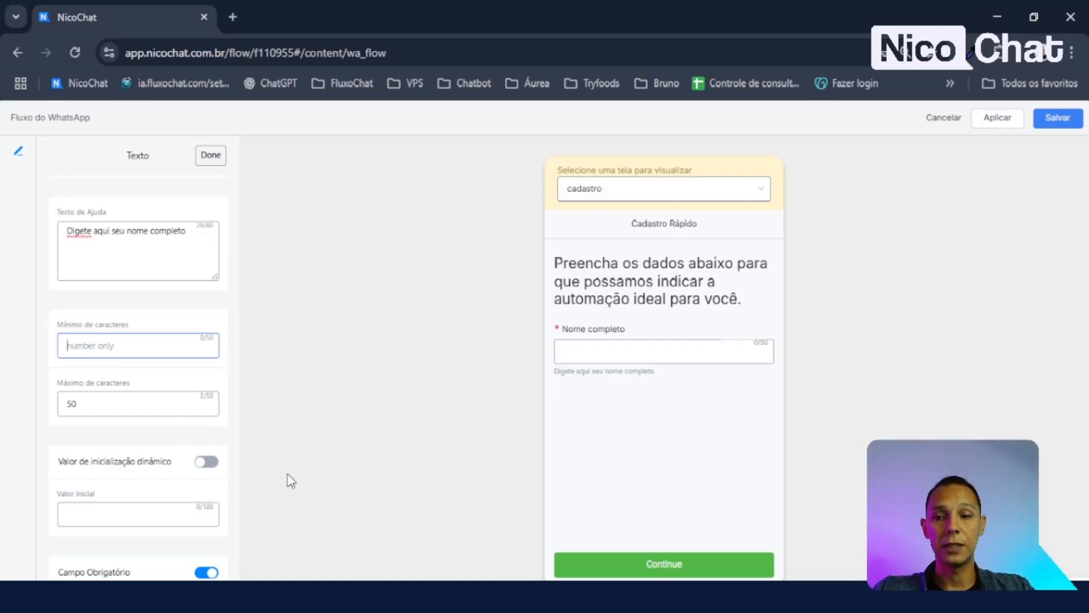
pyautogui.click(206, 461)
pyautogui.click(213, 463)
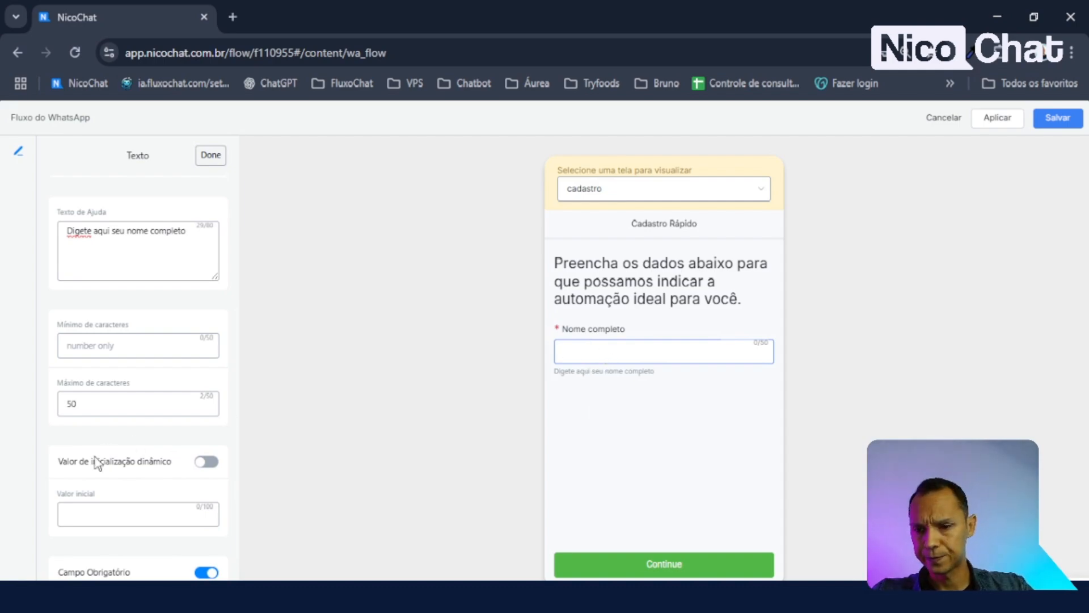
# - Toggle Valor de inicialização dinâmico on and off, leaving it disabled
pyautogui.click(207, 463)
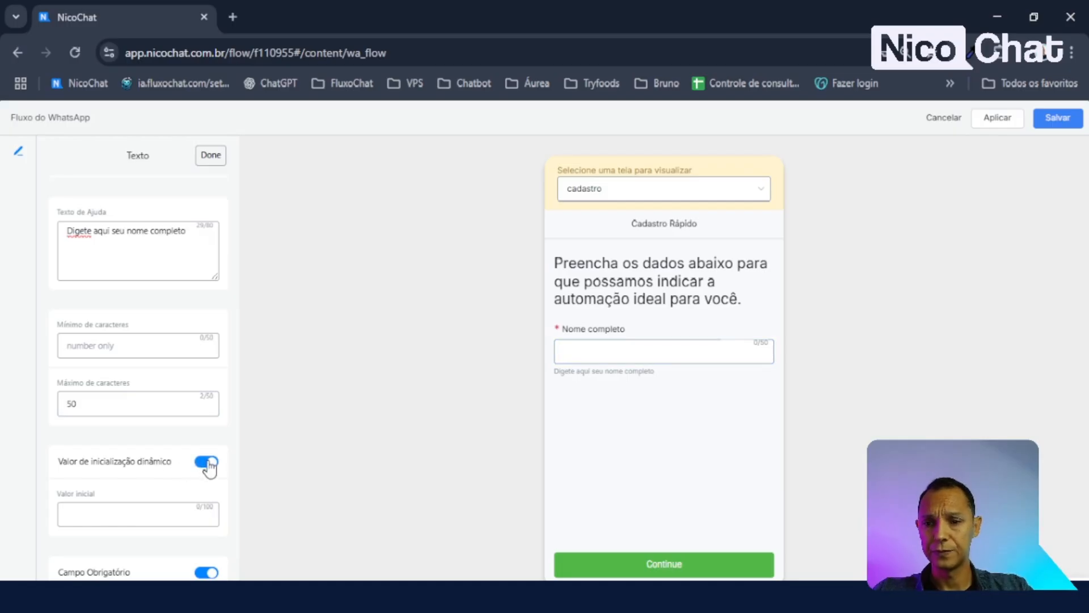
pyautogui.click(207, 463)
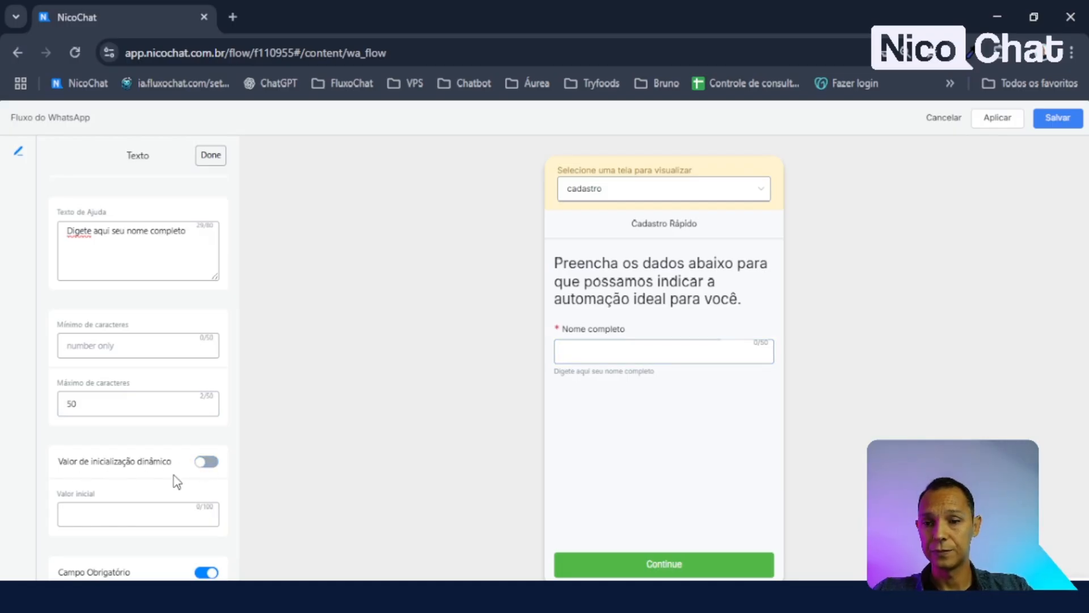
pyautogui.scroll(-2, 165, 479)
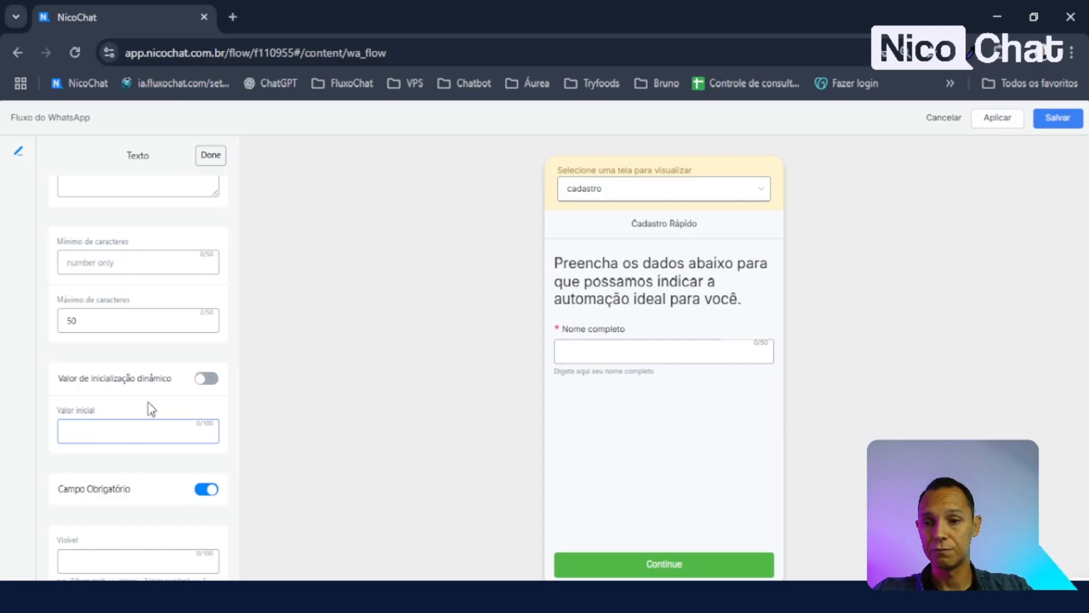
pyautogui.click(207, 378)
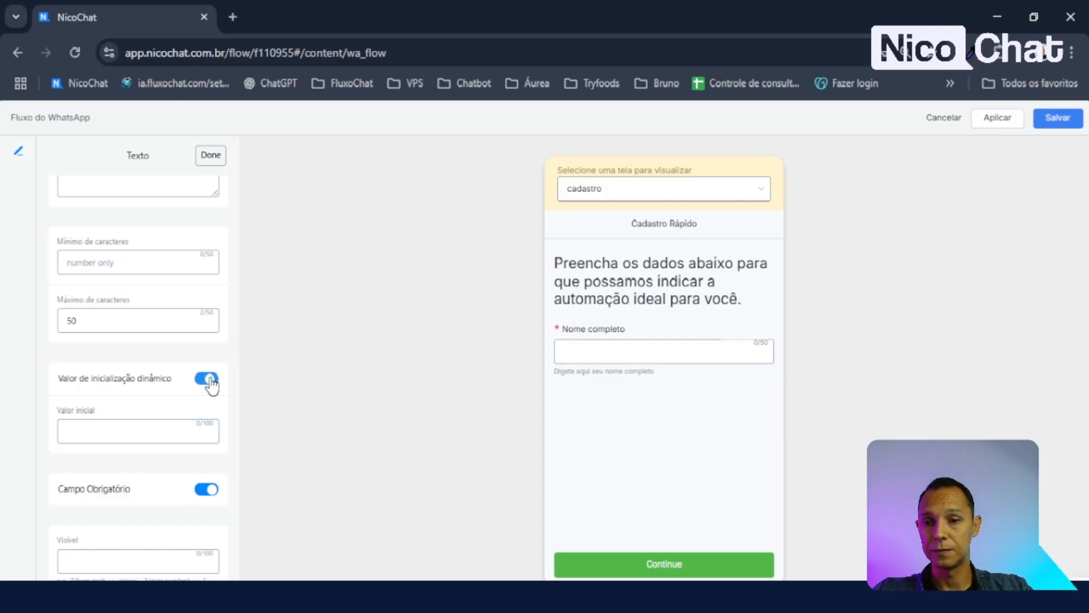
pyautogui.click(208, 379)
pyautogui.scroll(2, 136, 420)
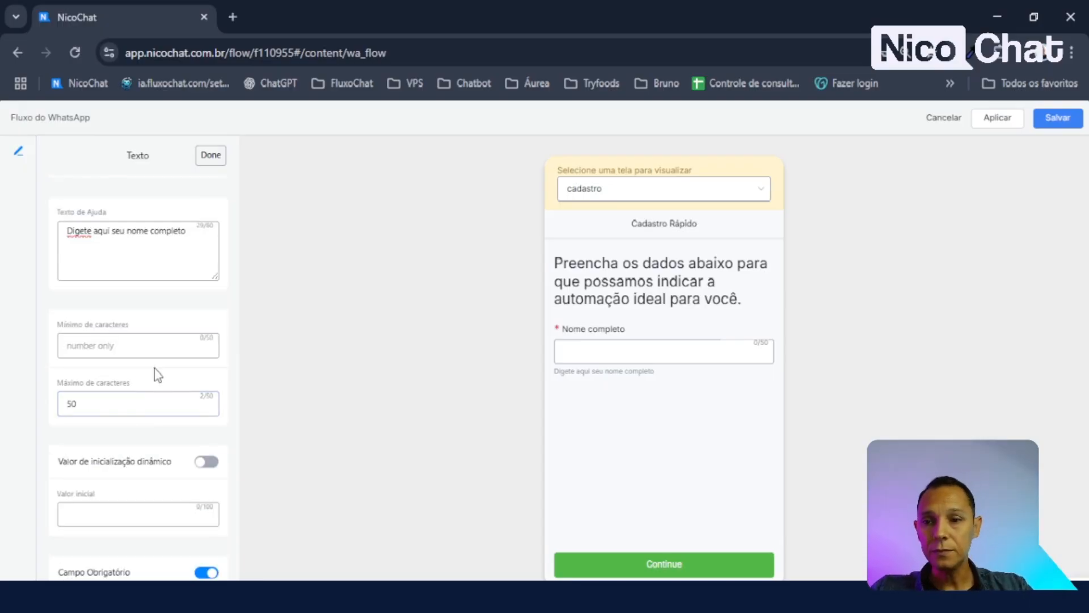
# - Set the minimum length back to 3, briefly try an initial value, and recheck Campo Obrigatório
pyautogui.click(168, 349)
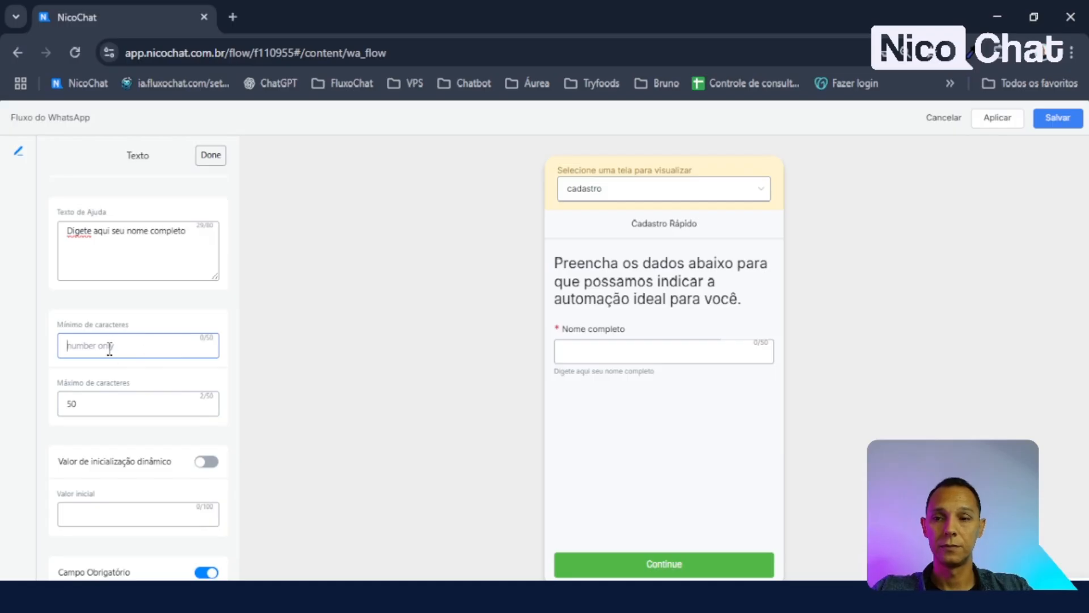
pyautogui.write('3')
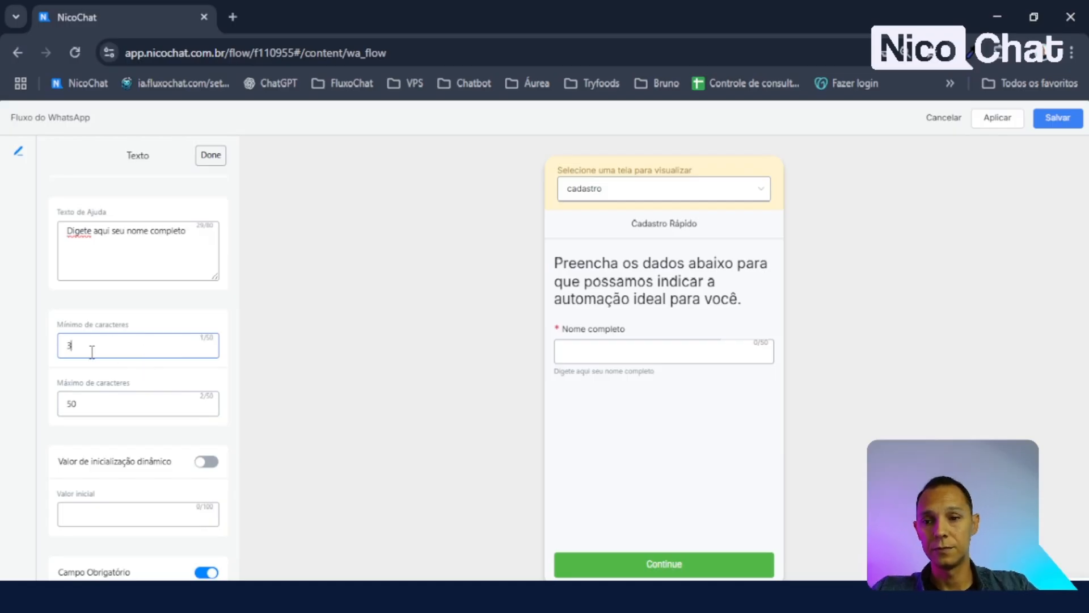
pyautogui.scroll(4, 159, 372)
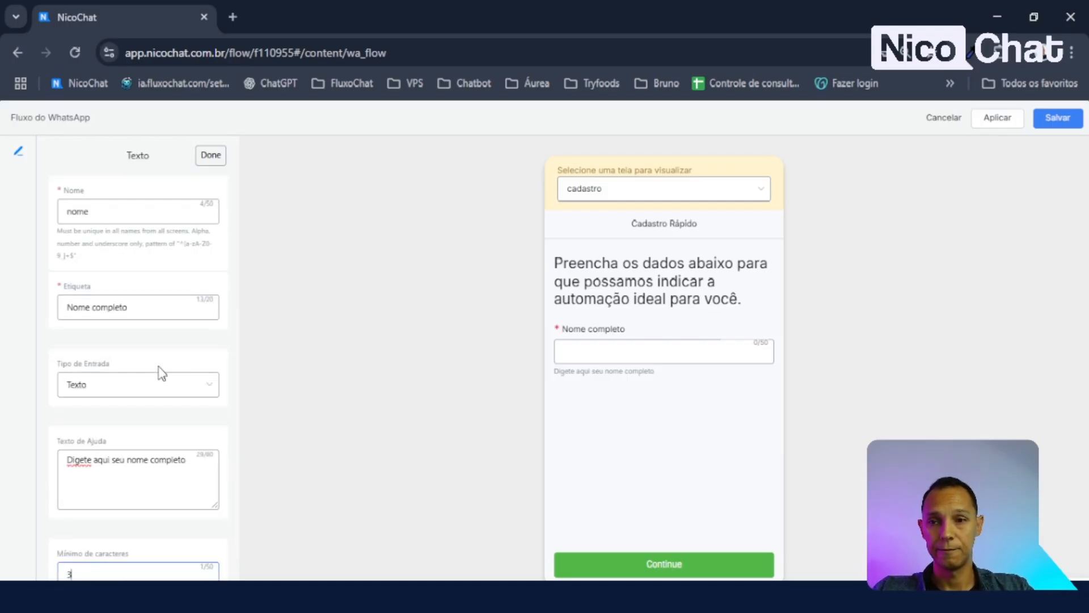
pyautogui.scroll(-6, 160, 372)
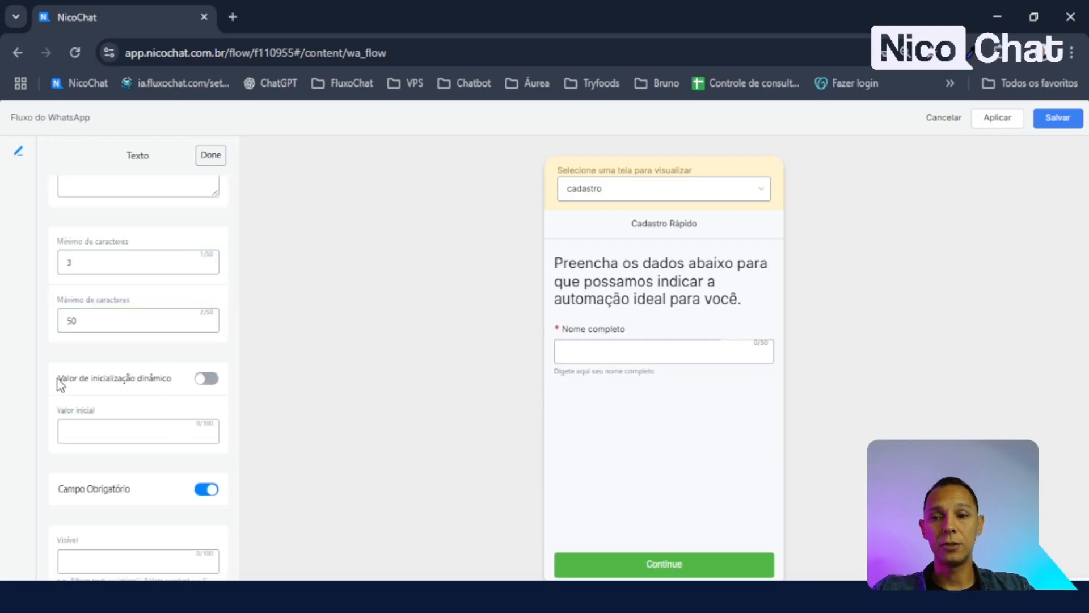
pyautogui.moveTo(58, 378); pyautogui.dragTo(163, 388)
pyautogui.click(186, 395)
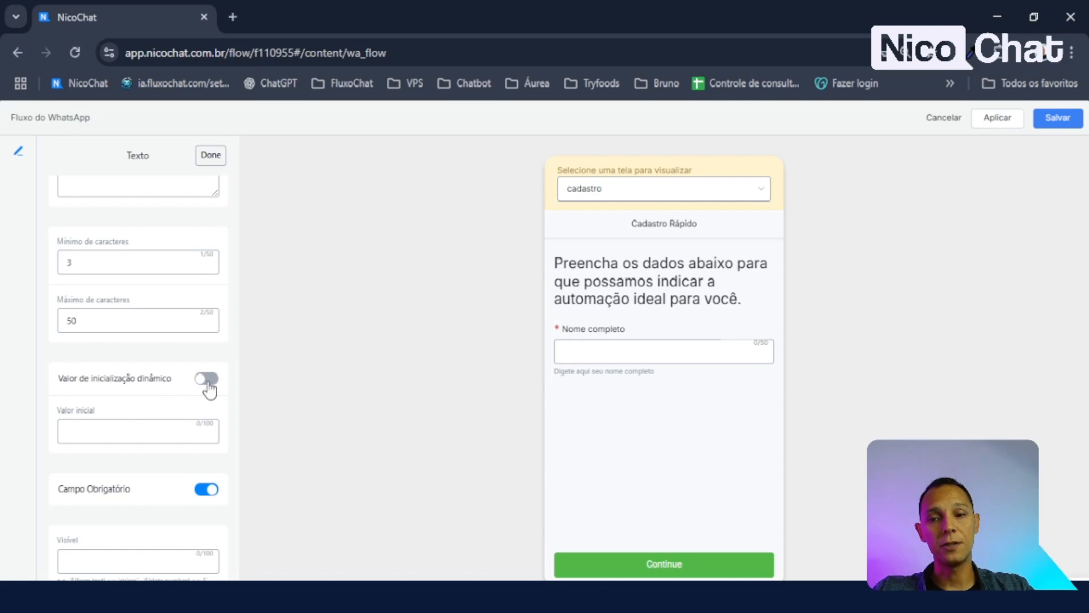
pyautogui.click(208, 382)
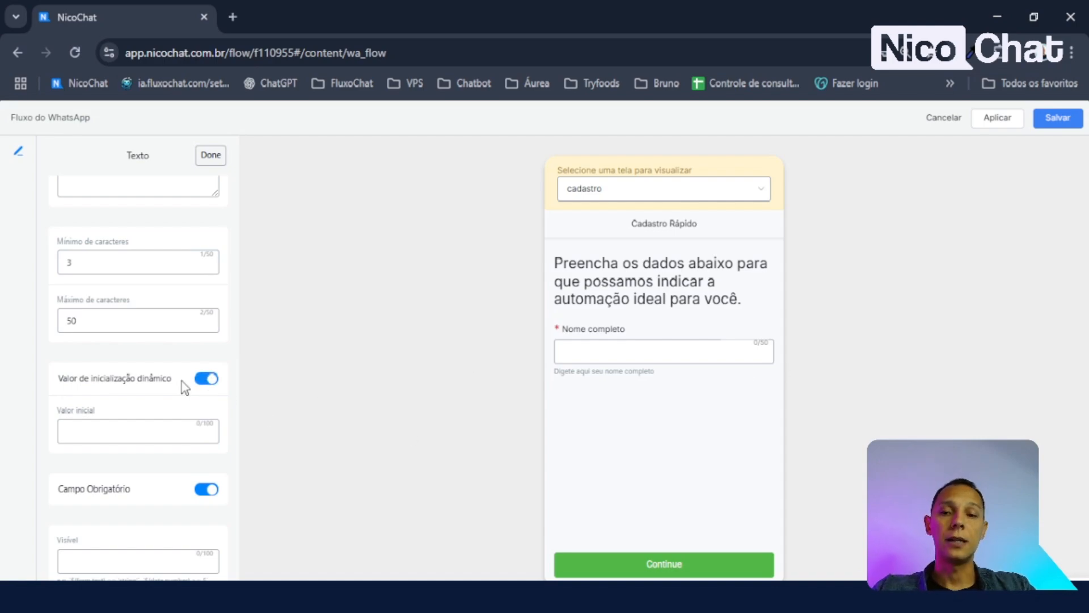
pyautogui.click(92, 435)
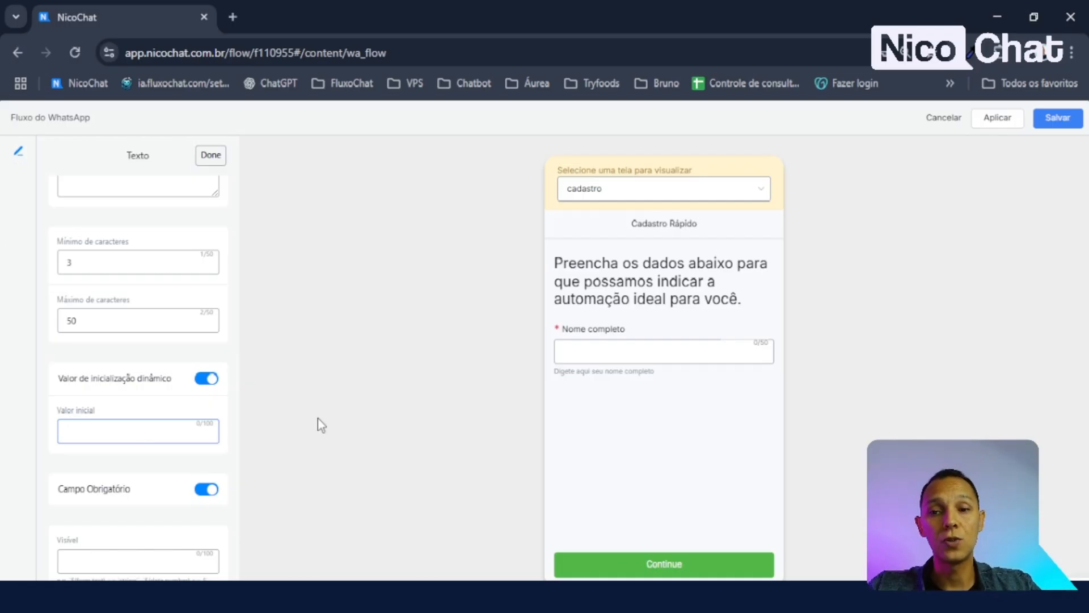
pyautogui.click(206, 378)
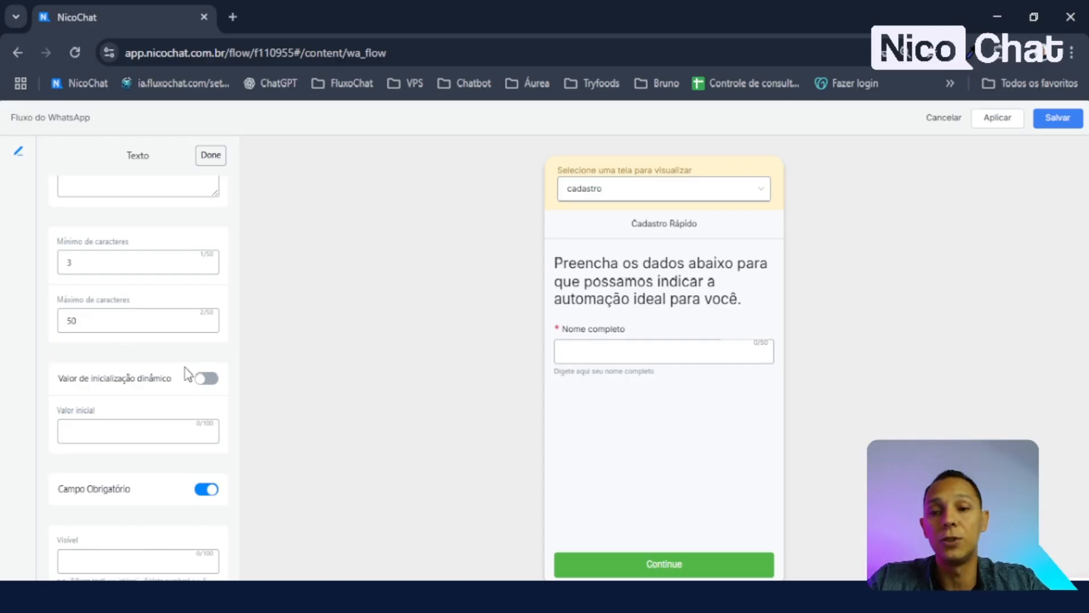
pyautogui.click(209, 491)
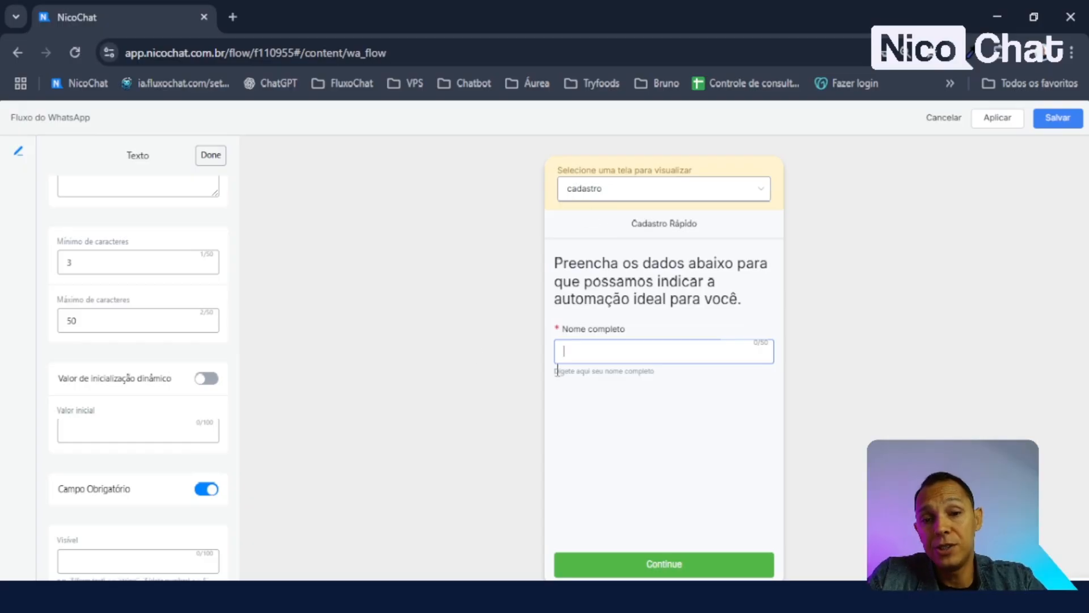
# - Enter a sample name as the field's Valor inicial
pyautogui.moveTo(561, 331); pyautogui.dragTo(547, 332)
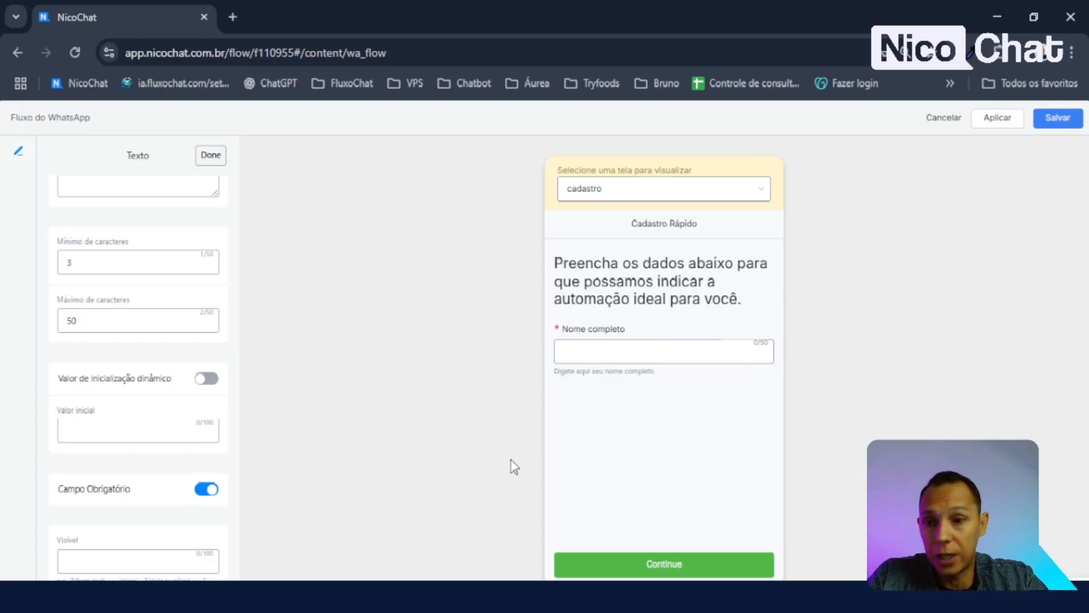
pyautogui.click(140, 422)
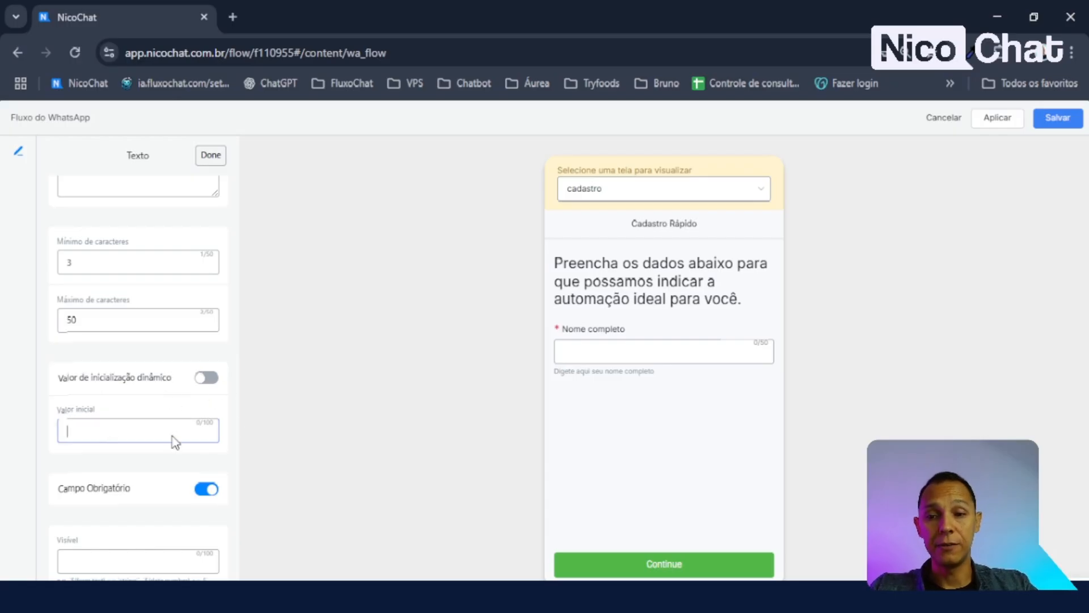
pyautogui.moveTo(80, 379); pyautogui.dragTo(153, 380)
pyautogui.click(186, 396)
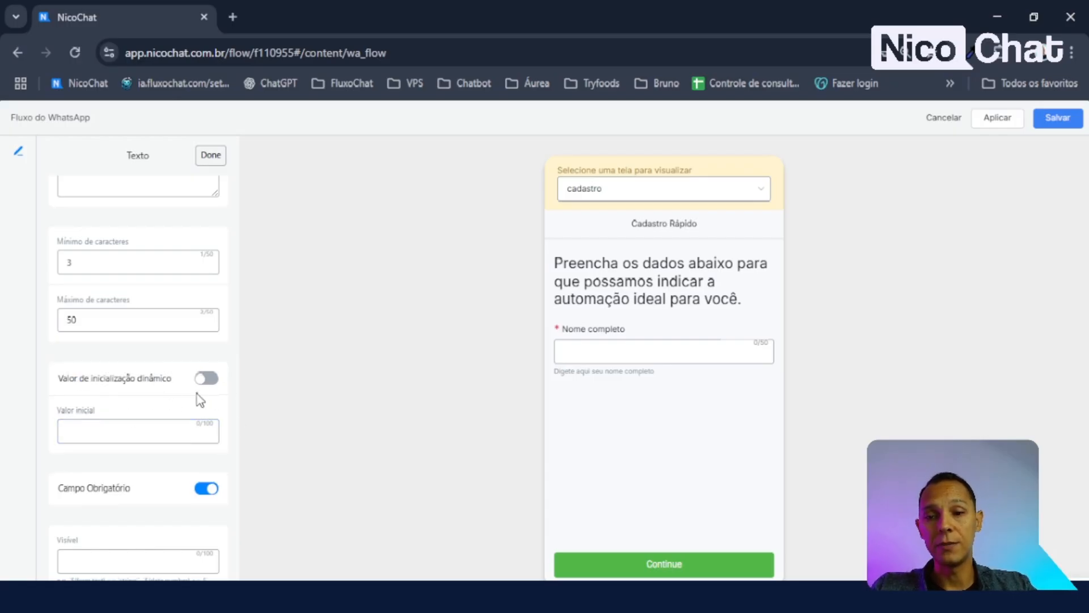
pyautogui.click(109, 435)
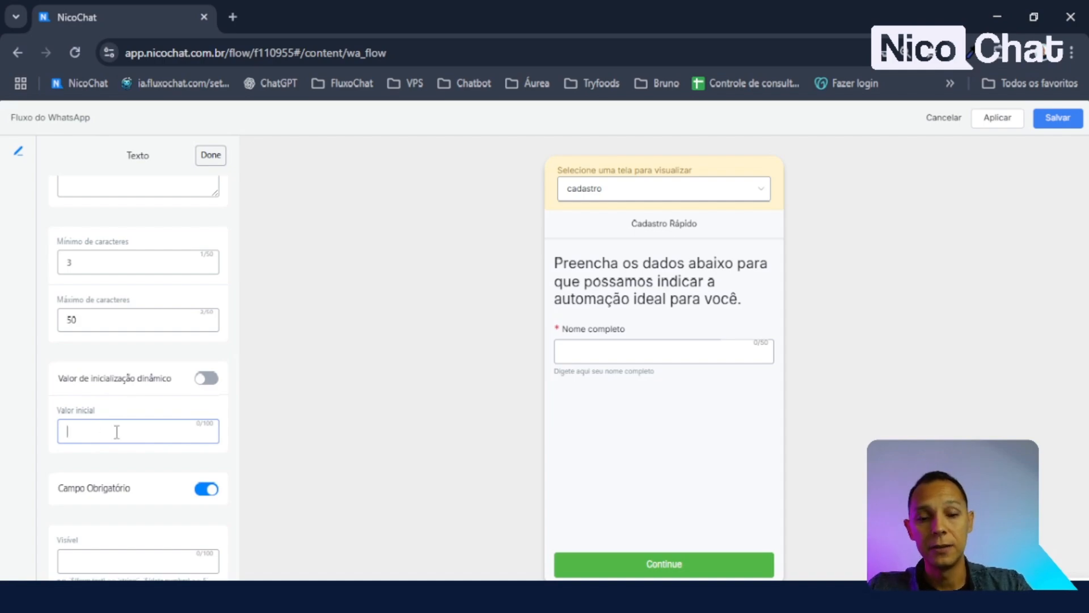
pyautogui.write('asda')
pyautogui.press('BackSpace')
pyautogui.press('BackSpace')
pyautogui.press('BackSpace')
pyautogui.press('BackSpace')
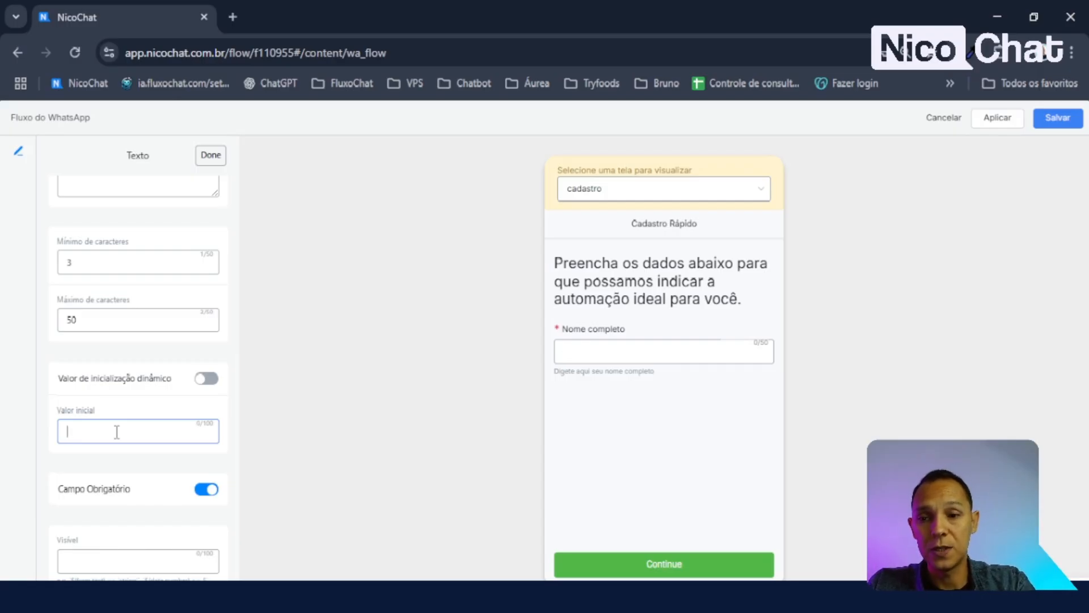
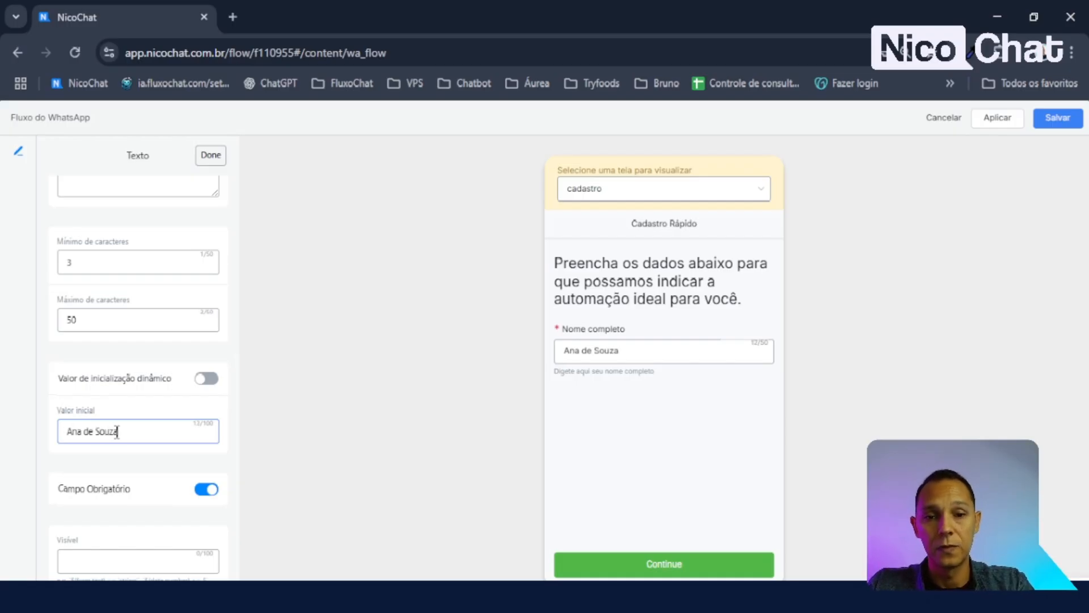
pyautogui.click(637, 474)
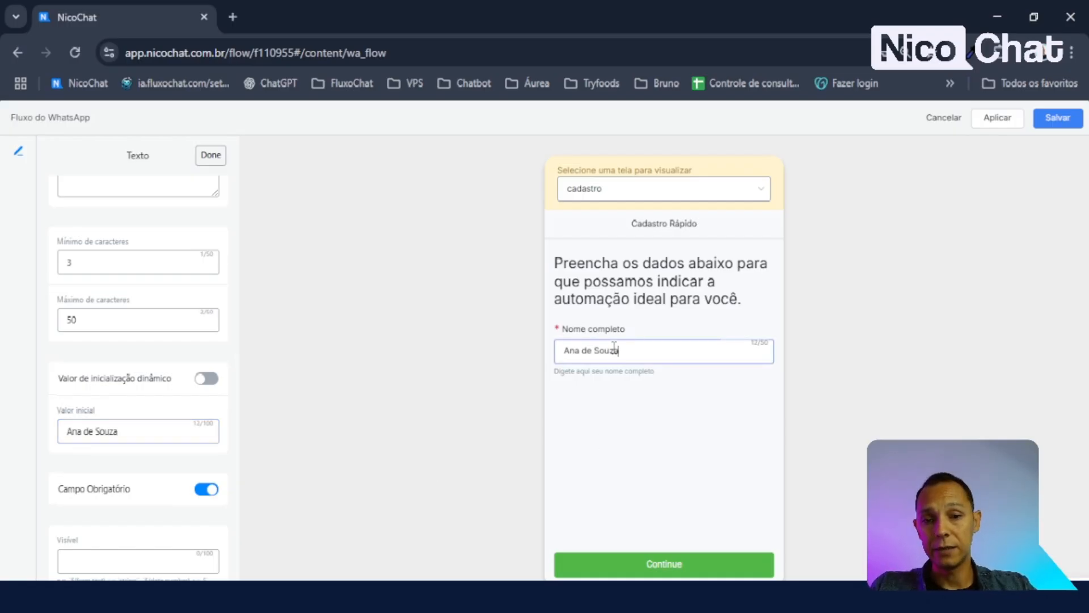
# - Select and delete the sample name from Valor inicial so the field starts empty
pyautogui.moveTo(620, 350); pyautogui.dragTo(417, 353)
pyautogui.click(660, 396)
pyautogui.moveTo(175, 439); pyautogui.dragTo(5, 529)
pyautogui.press('BackSpace')
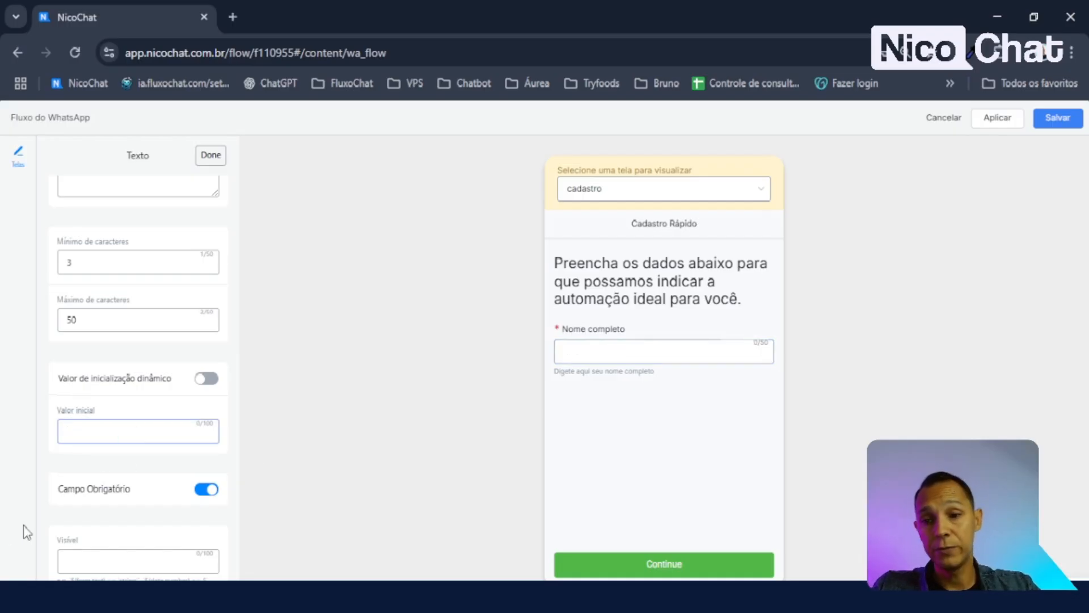
# - Confirm the empty name field in the preview and open the Escolher Tipo item chooser
pyautogui.click(601, 447)
pyautogui.click(597, 358)
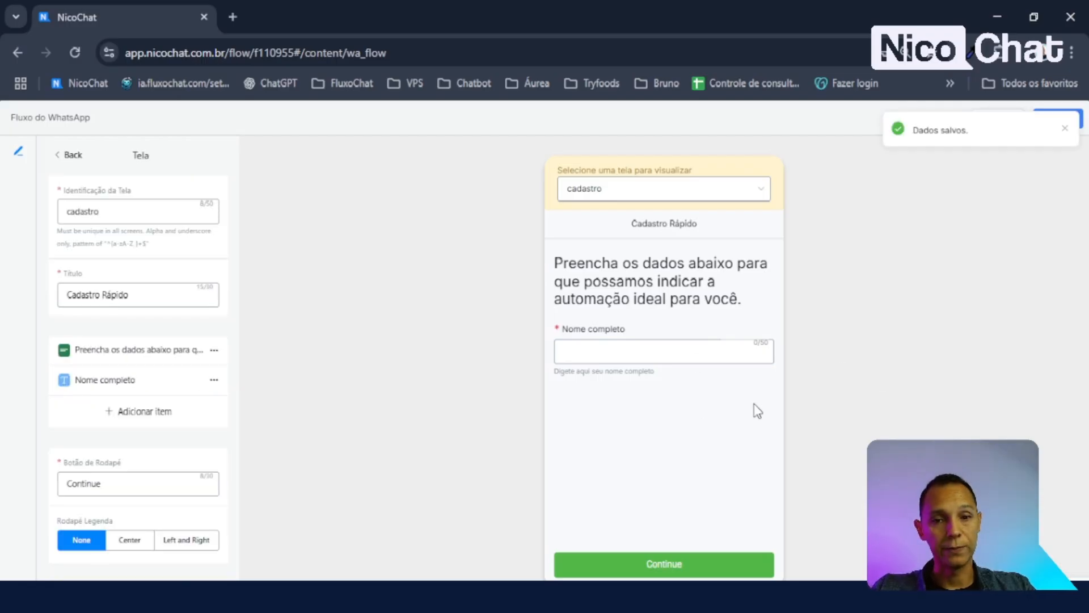
pyautogui.click(144, 414)
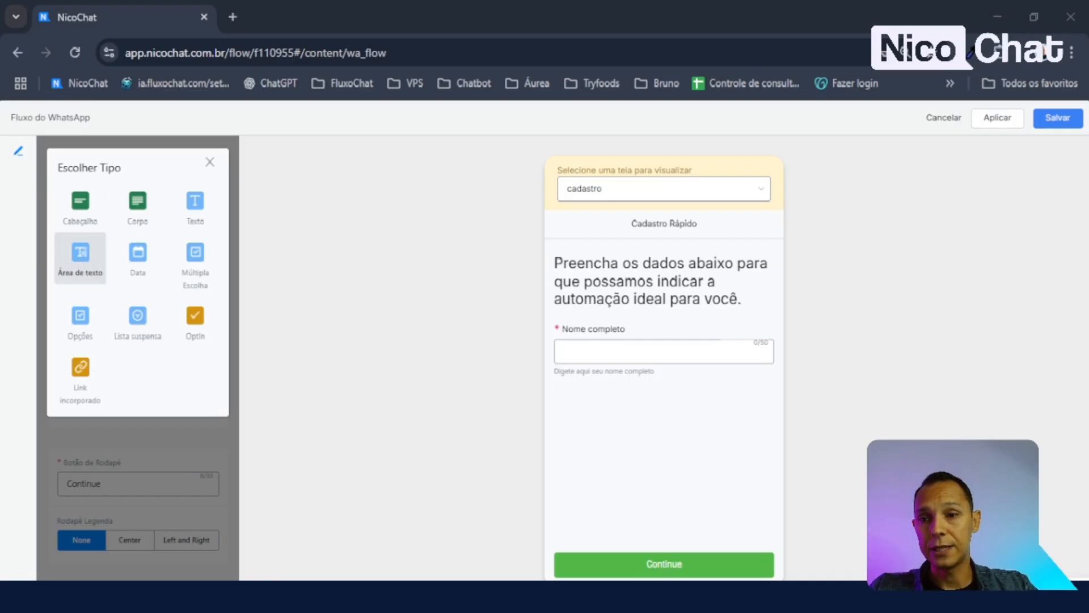
# - Add an Área de texto item and set its maximum to 1000 characters
pyautogui.click(80, 260)
pyautogui.click(624, 430)
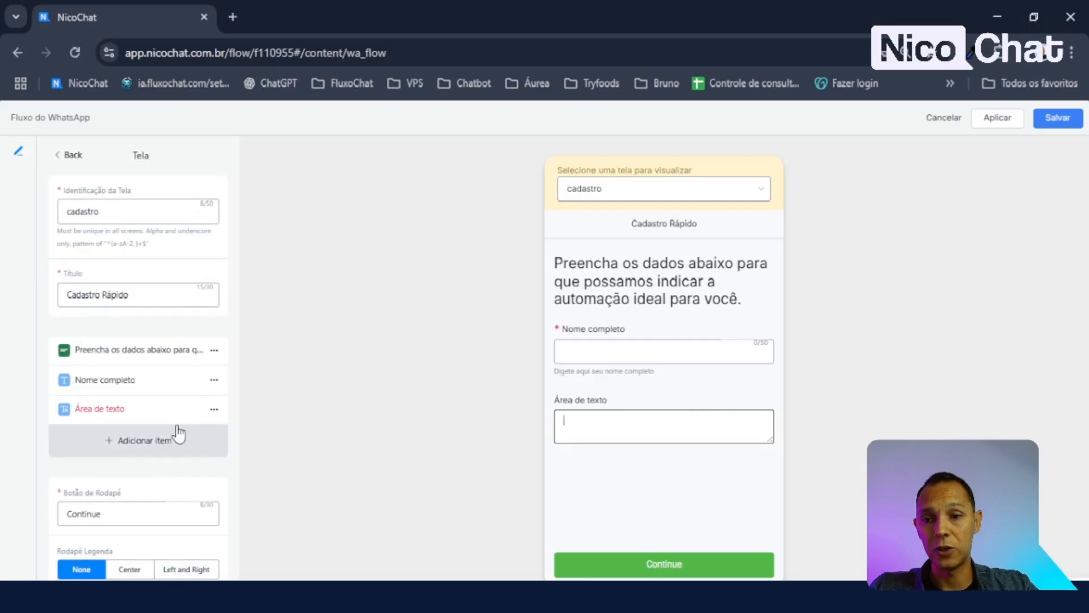
pyautogui.click(118, 409)
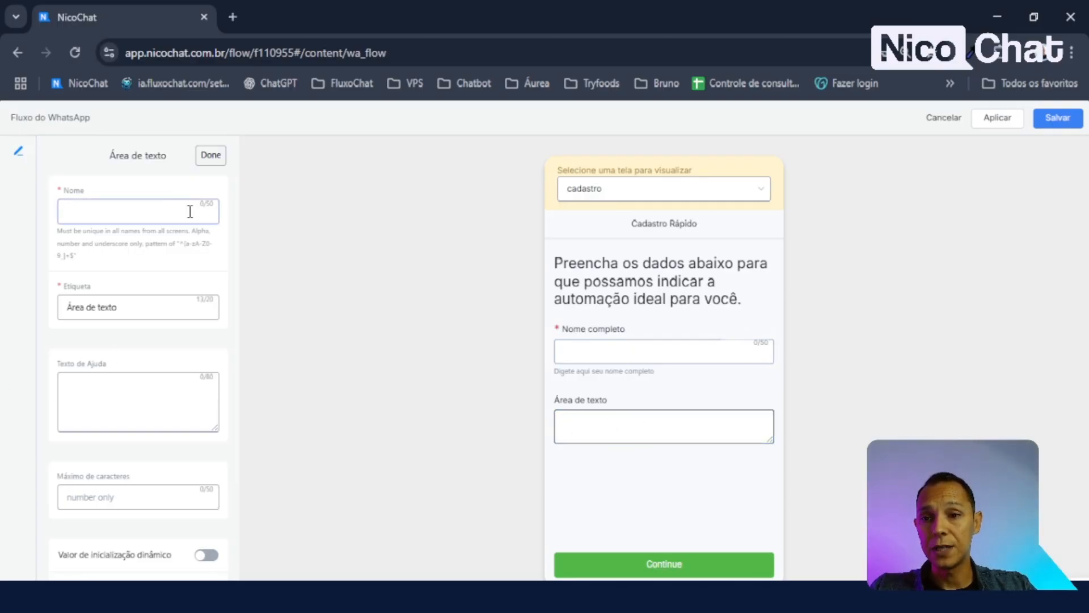
pyautogui.scroll(-3, 148, 377)
pyautogui.scroll(3, 140, 378)
pyautogui.click(153, 382)
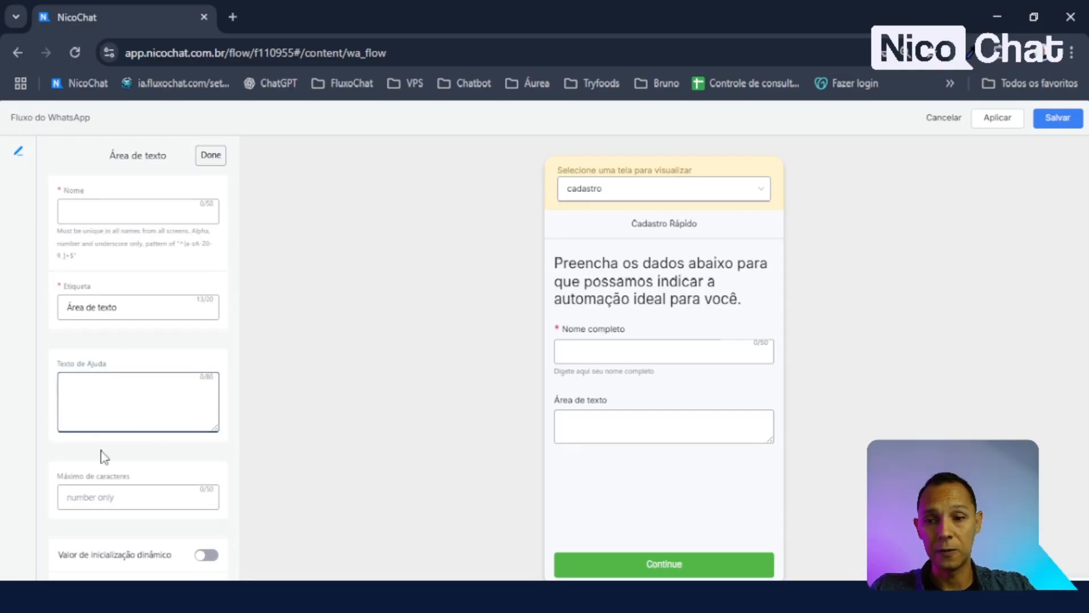
pyautogui.click(117, 497)
pyautogui.write('100')
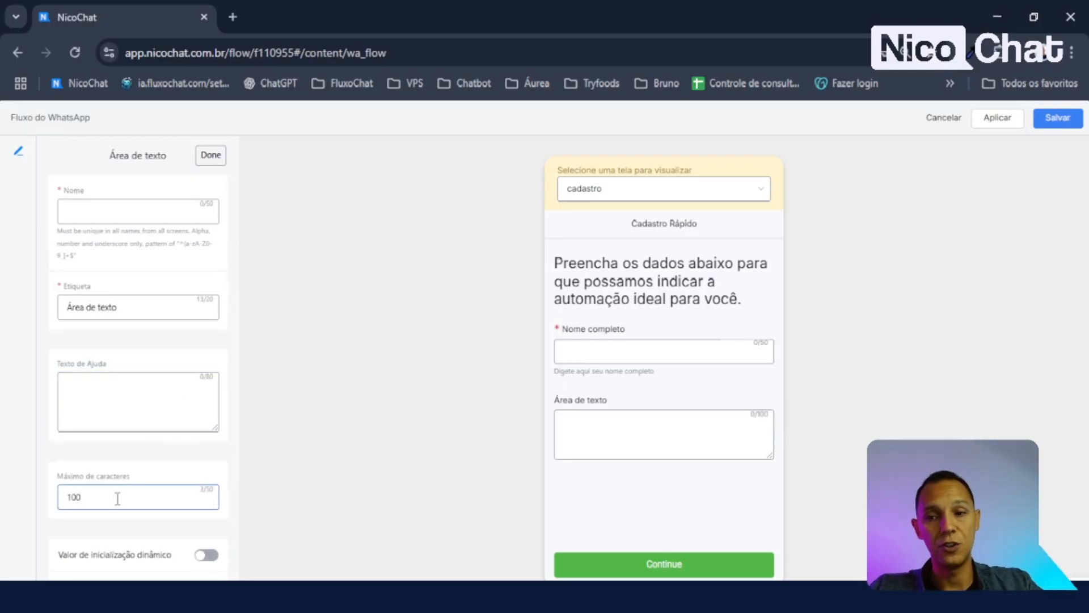
pyautogui.moveTo(112, 496); pyautogui.dragTo(29, 506)
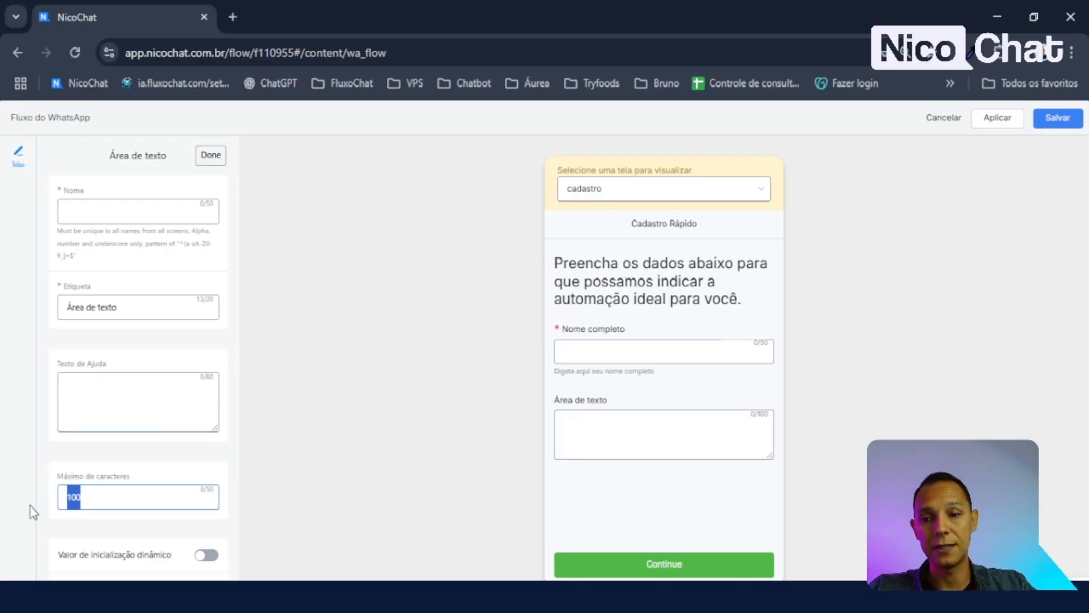
pyautogui.press('BackSpace')
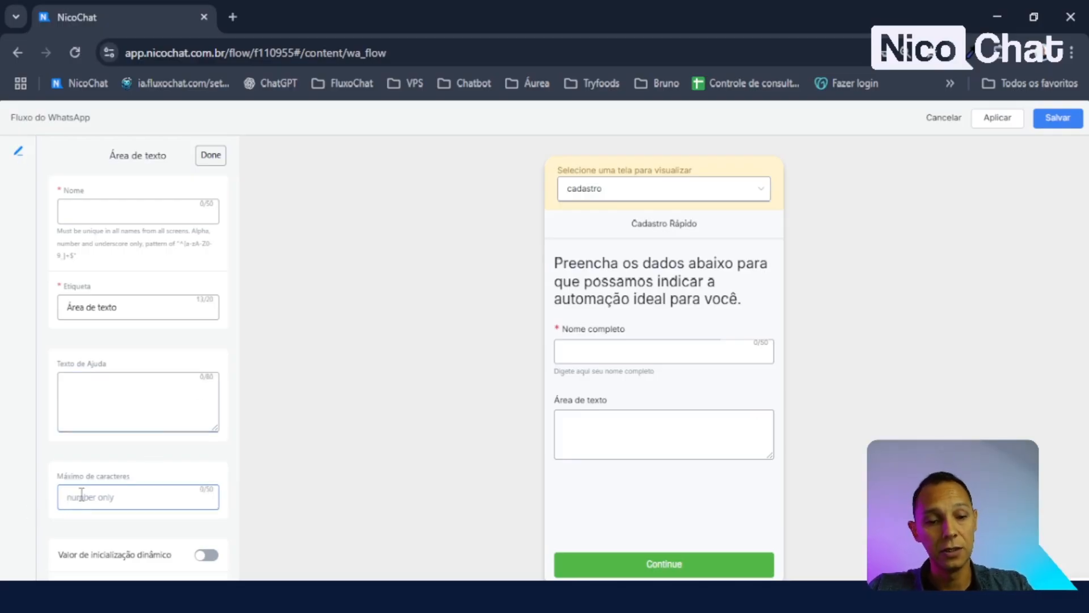
pyautogui.write('1000')
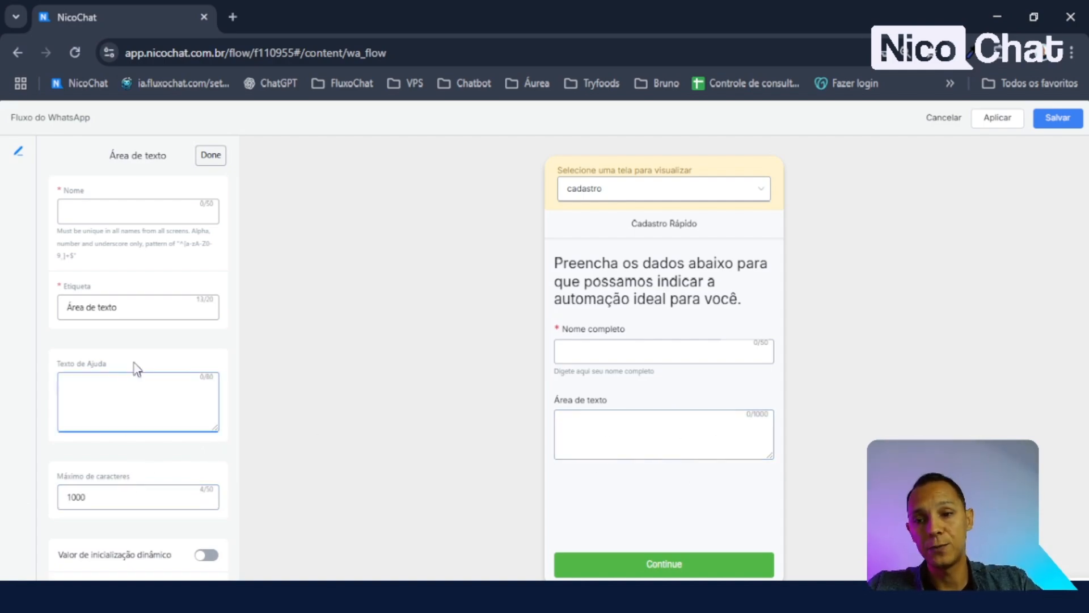
pyautogui.moveTo(127, 498); pyautogui.dragTo(2, 506)
pyautogui.click(126, 491)
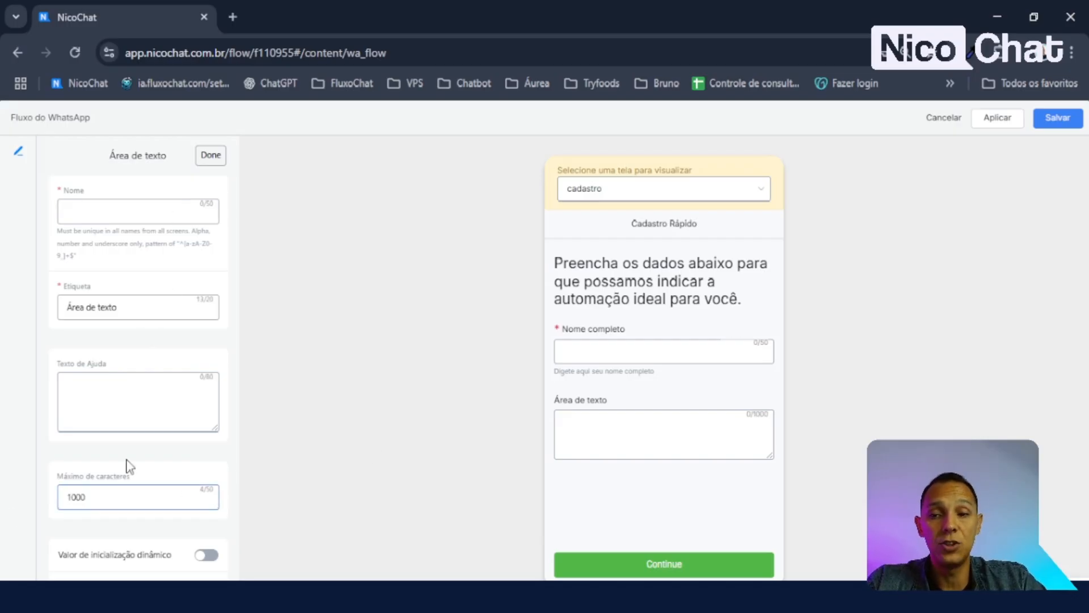
# - Name the text area 'informacao', label it 'O que você deseja?', and paste its help text
pyautogui.click(93, 213)
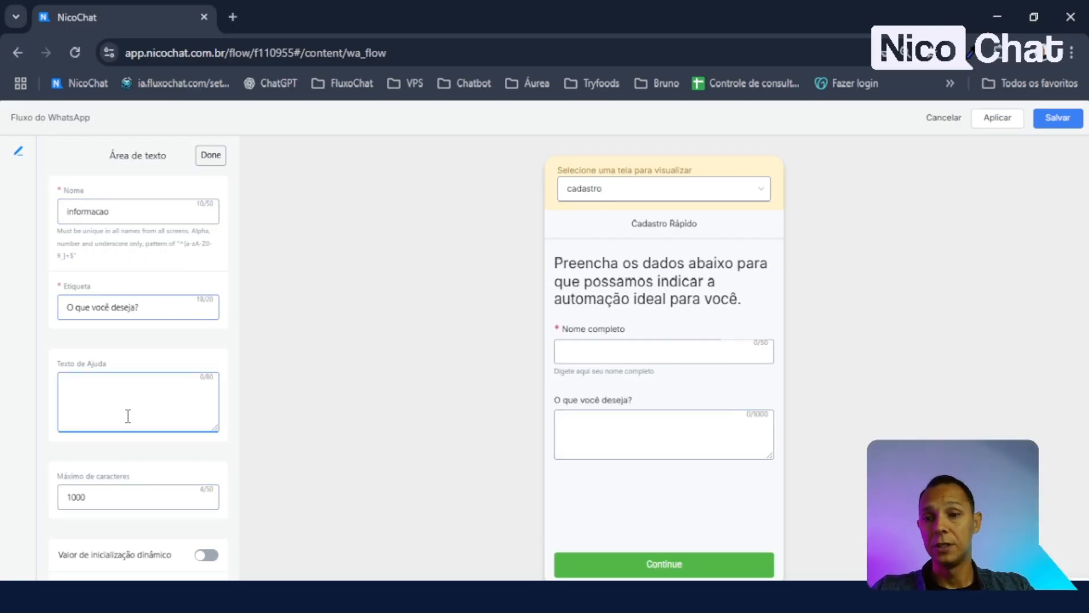
pyautogui.click(160, 406)
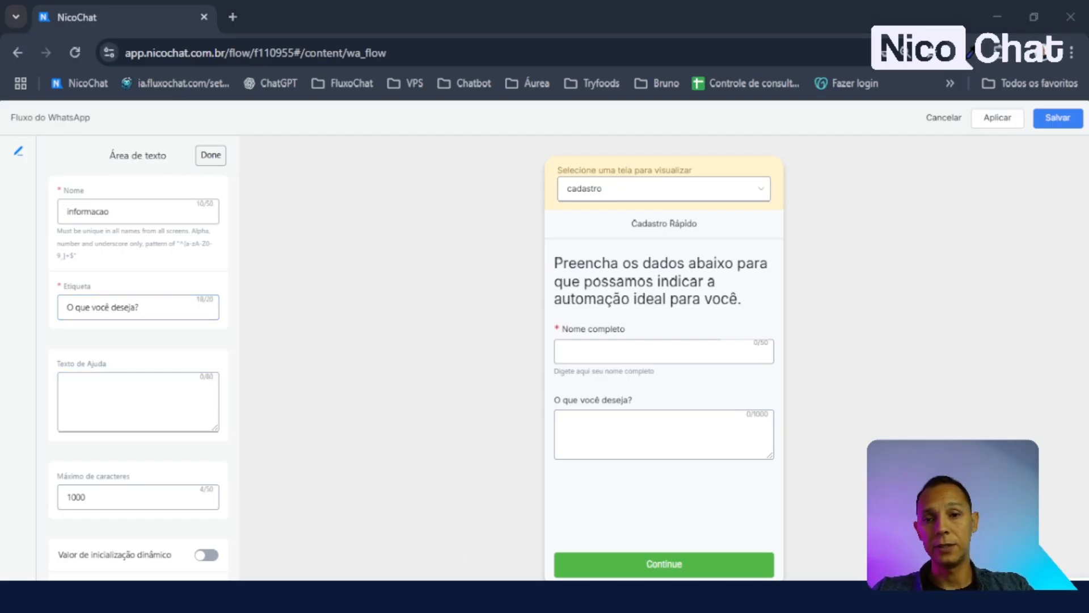
pyautogui.hotkey('alt', 'Tab')
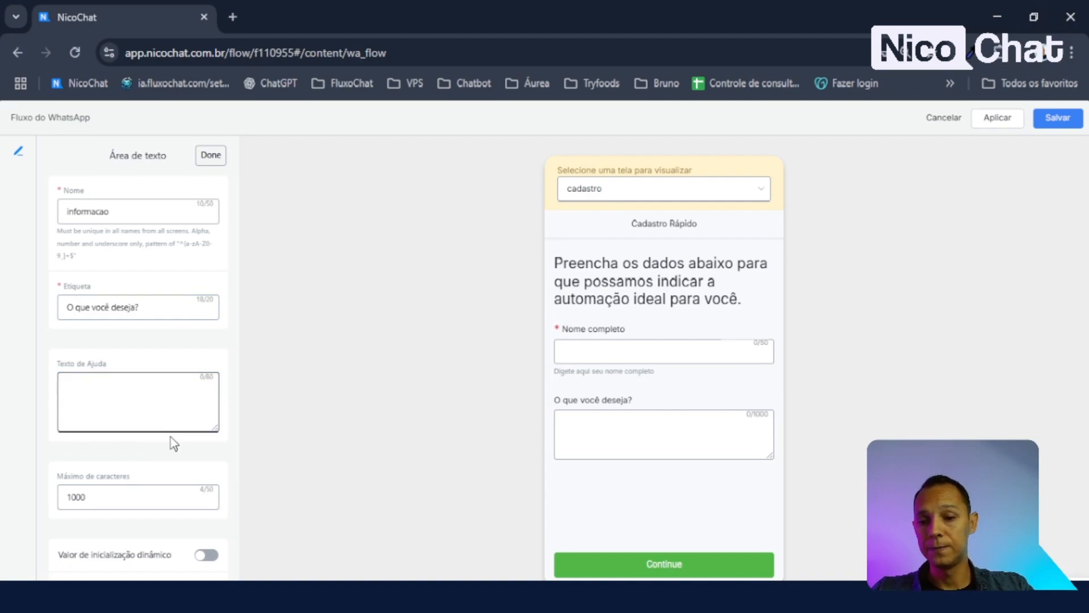
pyautogui.write('Descreva, em poucas linhas, o que você deseja automatizar.')
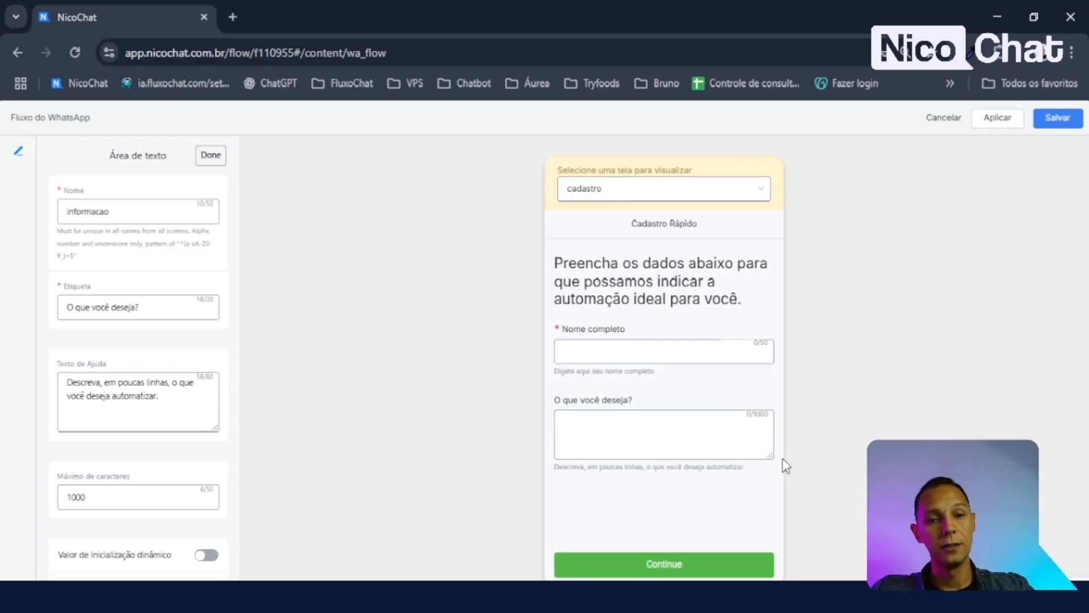
pyautogui.moveTo(769, 456); pyautogui.dragTo(768, 432)
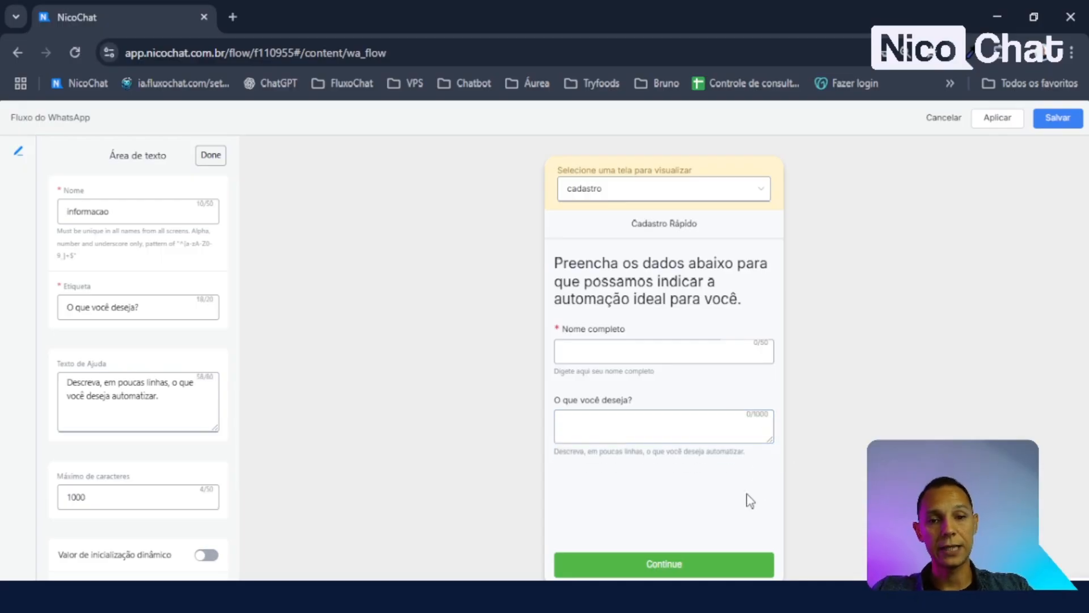
# - Switch on Campo Obrigatório for the text area and confirm the asterisk in the preview
pyautogui.scroll(-2, 158, 337)
pyautogui.scroll(-2, 158, 337)
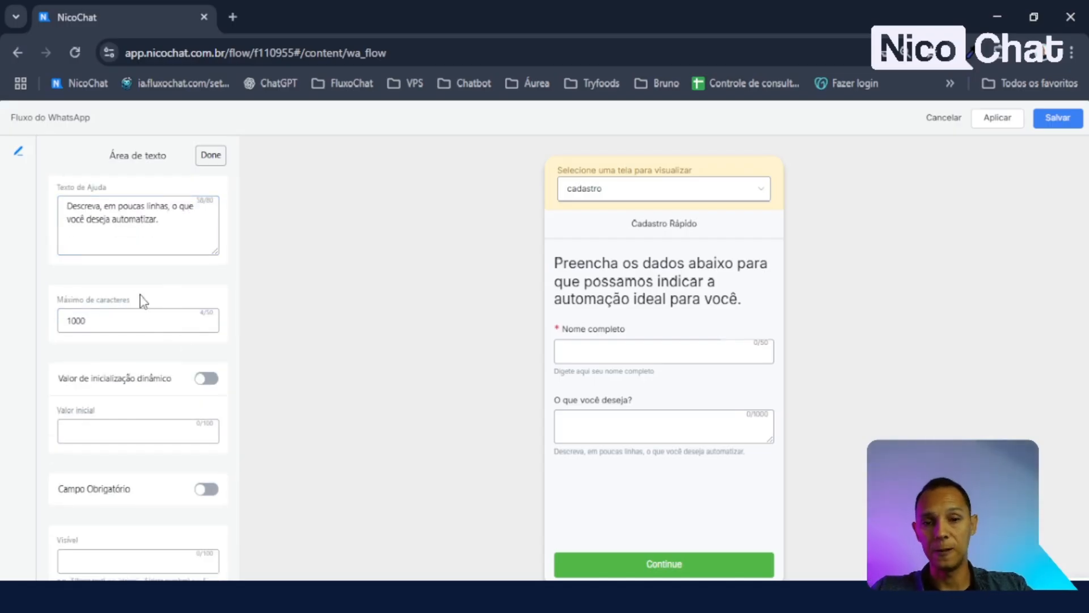
pyautogui.click(209, 379)
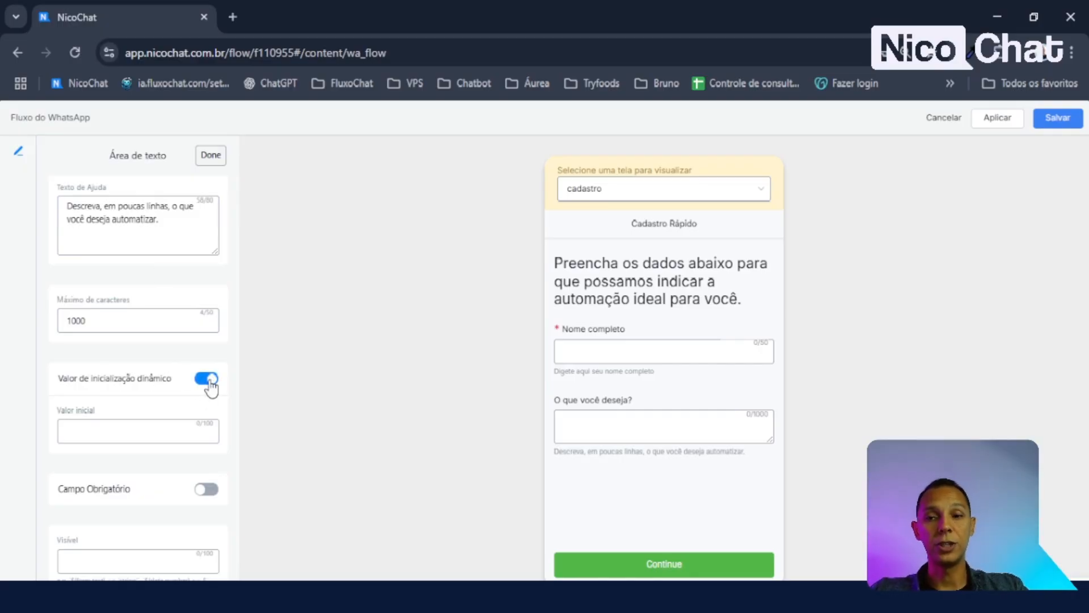
pyautogui.click(210, 383)
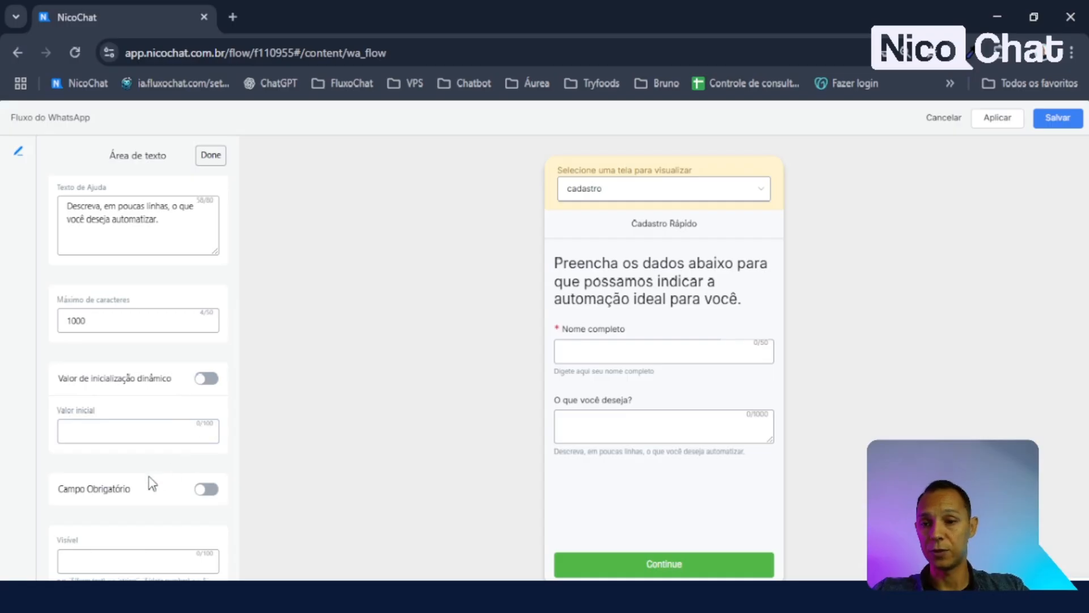
pyautogui.click(206, 488)
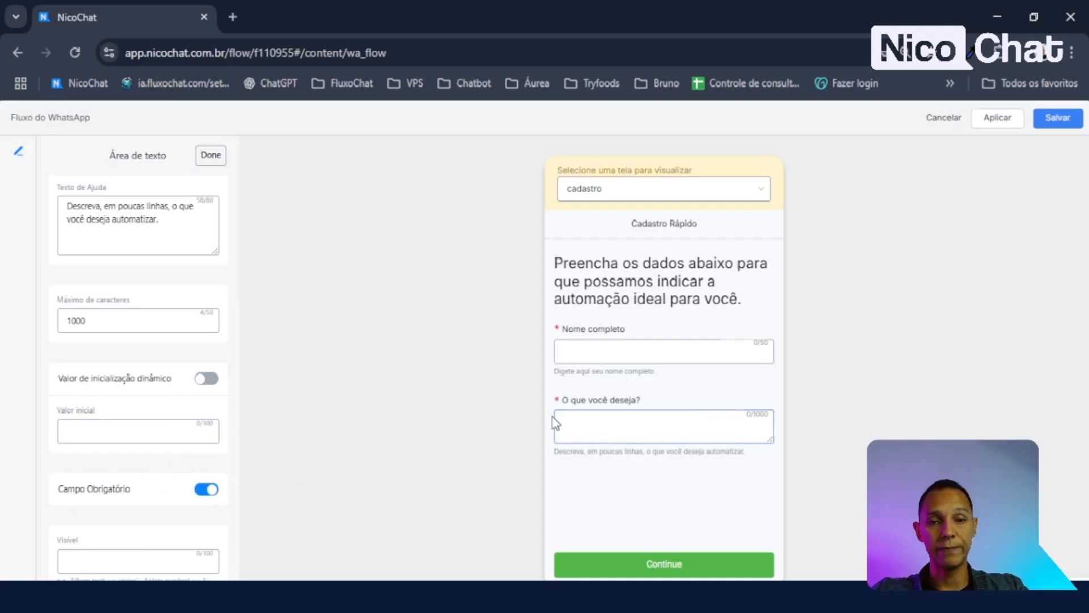
pyautogui.click(666, 428)
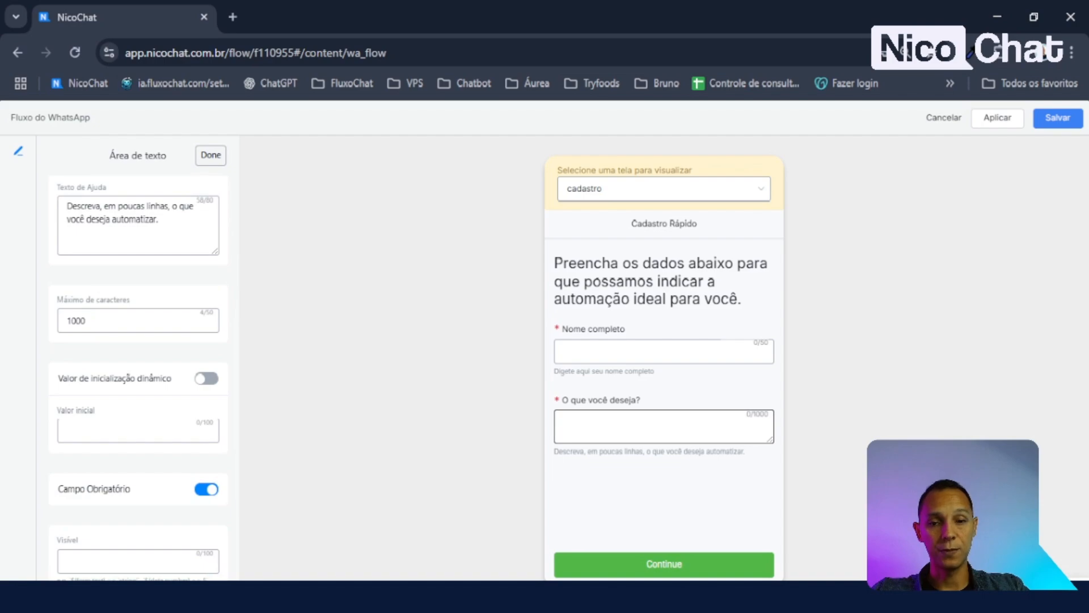
# - Finish the text area settings and add a date picker item to the cadastro screen
pyautogui.scroll(3, 170, 284)
pyautogui.click(211, 154)
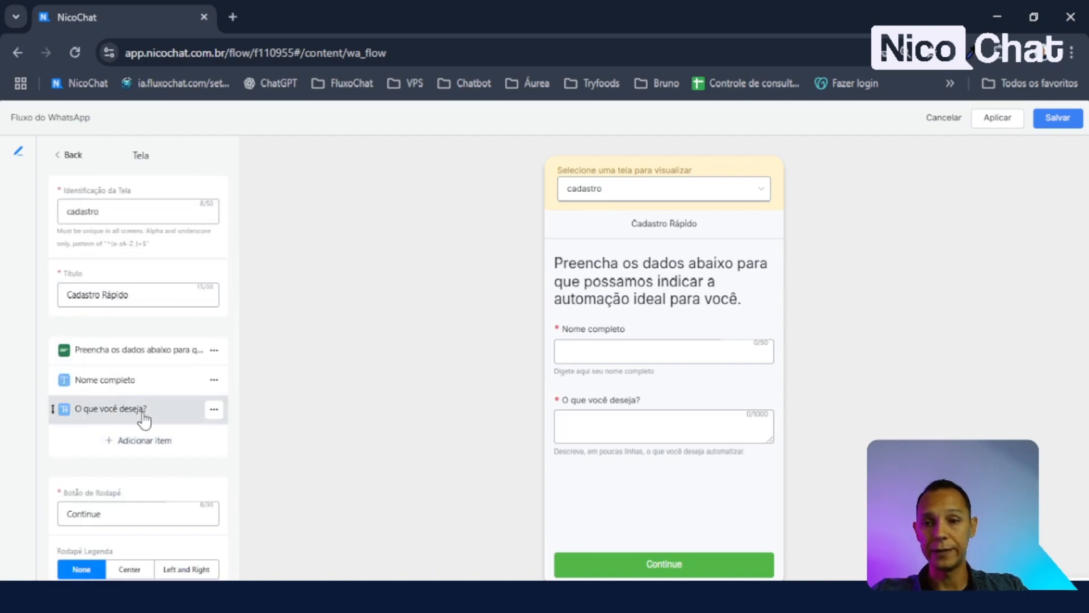
pyautogui.click(152, 444)
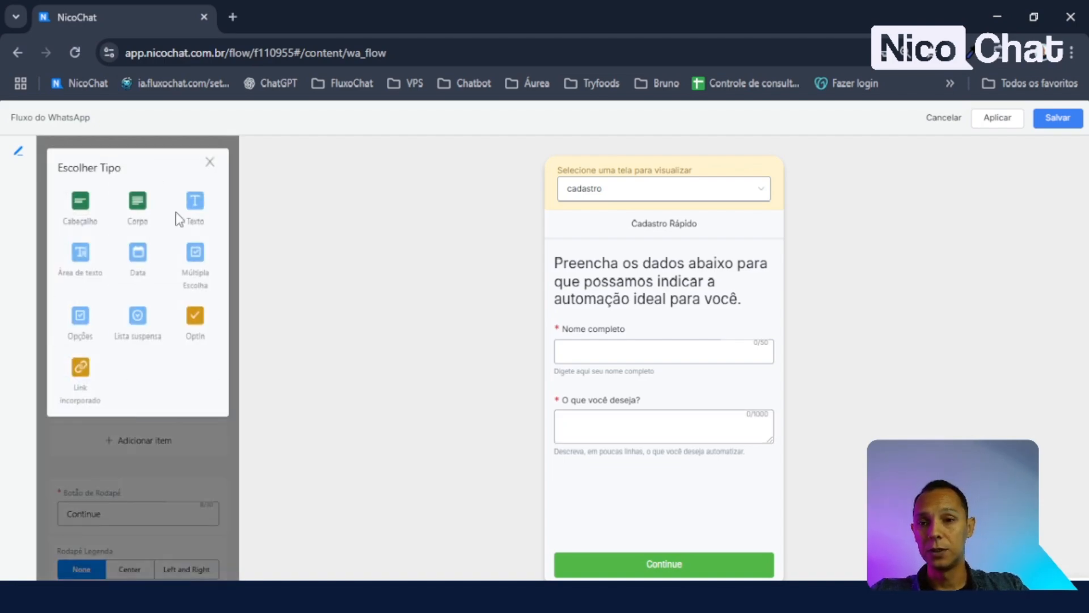
pyautogui.click(138, 259)
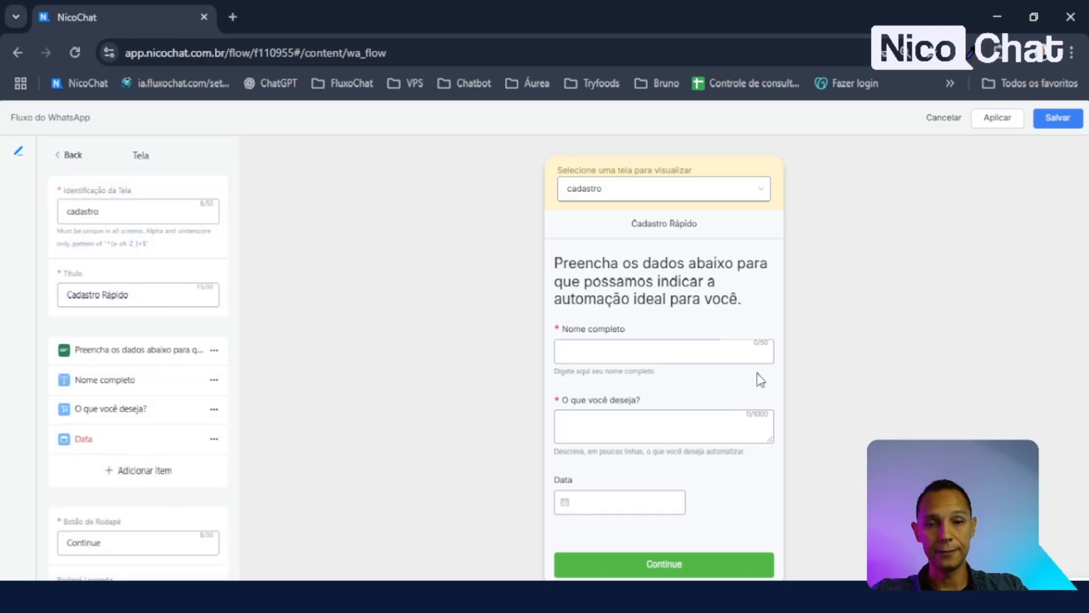
# - Name the date field data_inco, label it 'Data de Início', and check its preview calendar
pyautogui.click(109, 448)
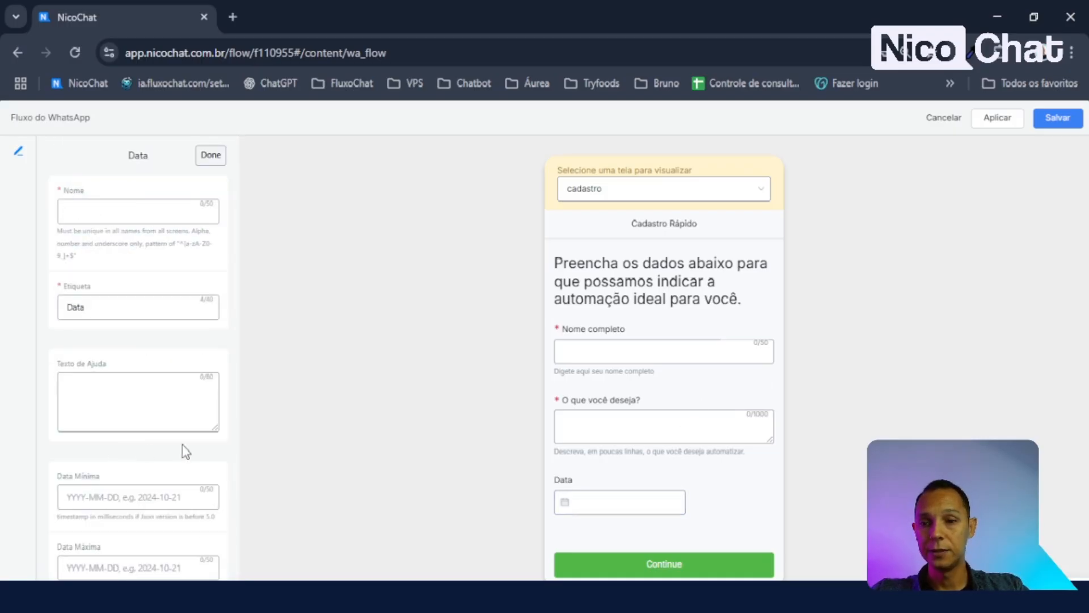
pyautogui.click(108, 210)
pyautogui.write('data')
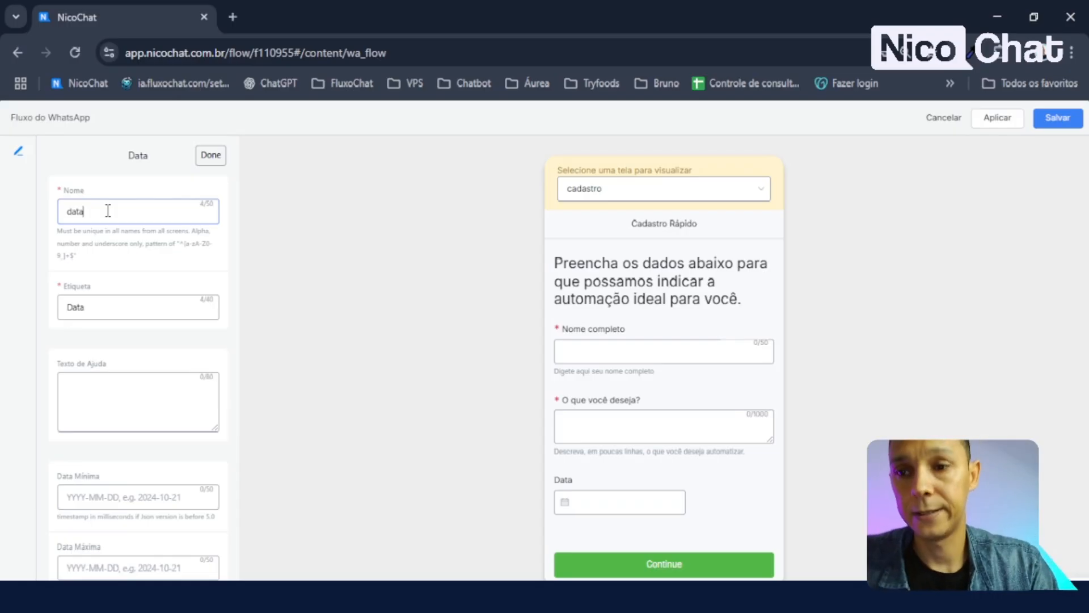
pyautogui.write('_inco')
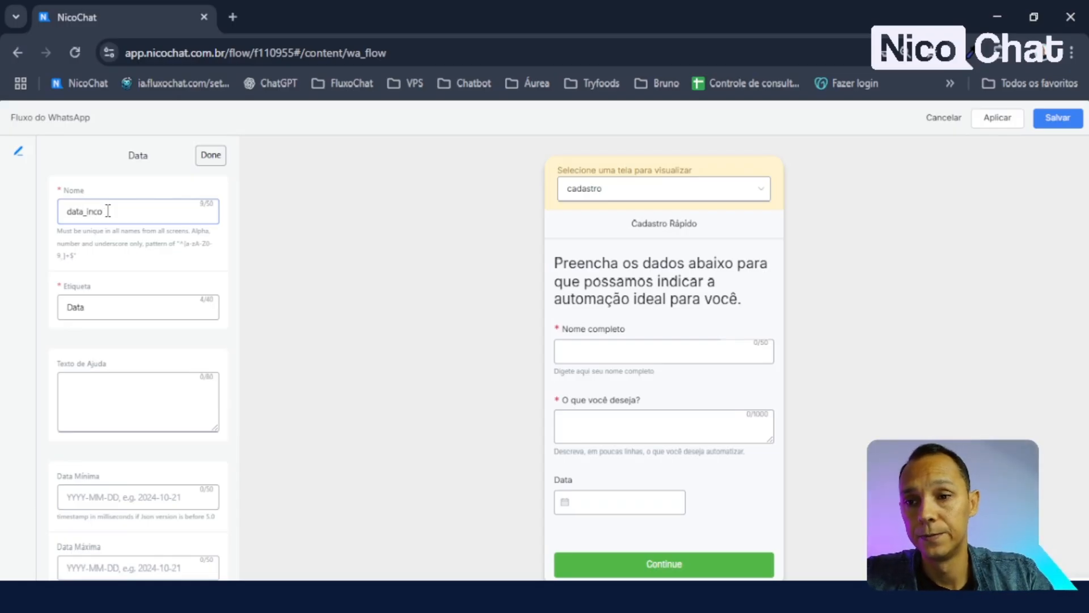
pyautogui.press('Tab')
pyautogui.write('Data de Início')
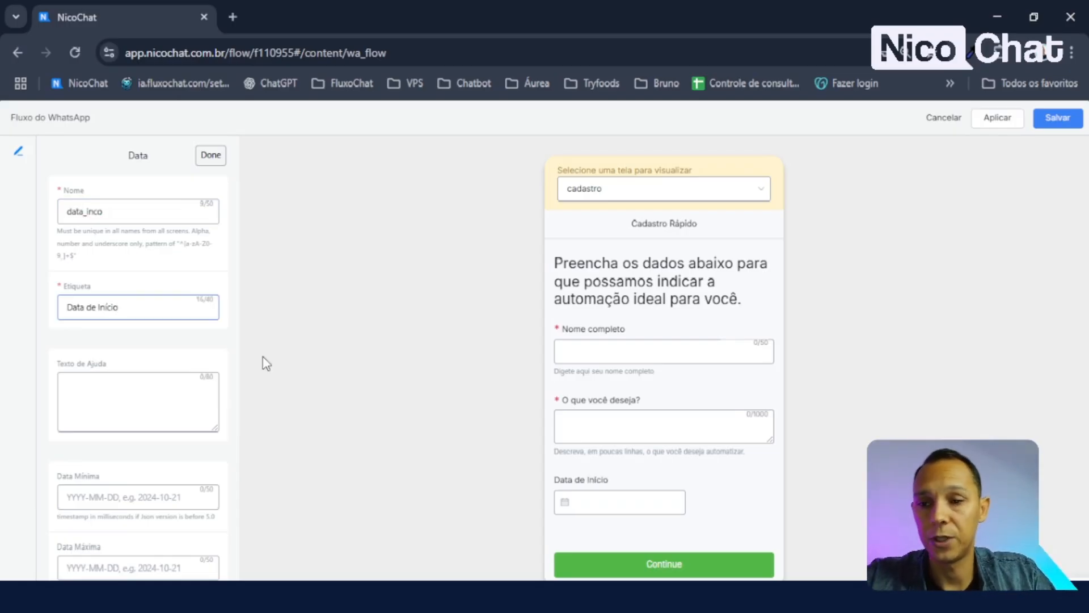
pyautogui.click(632, 494)
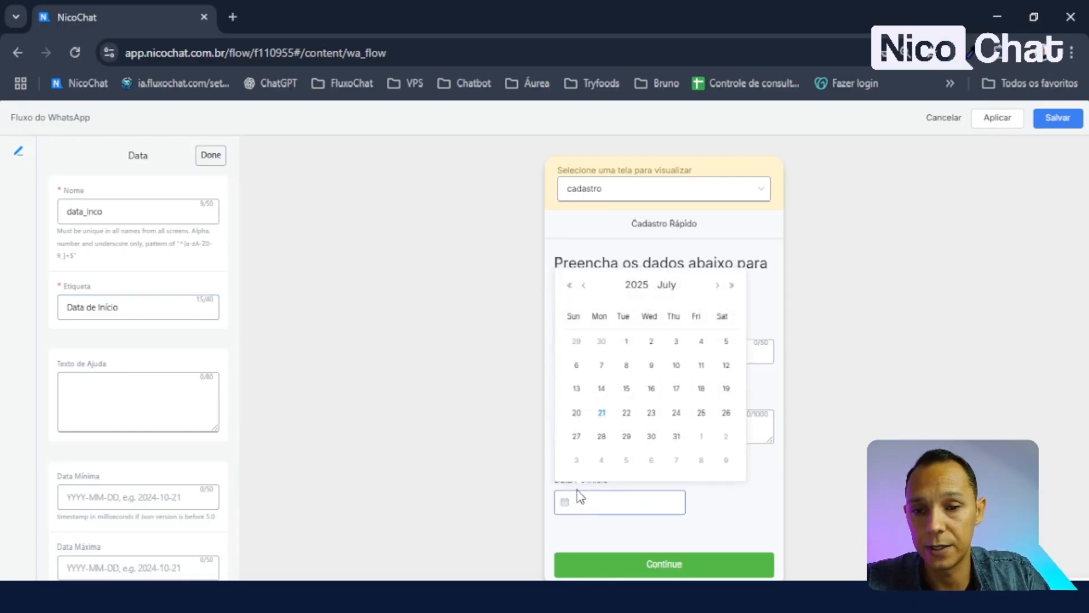
pyautogui.click(773, 514)
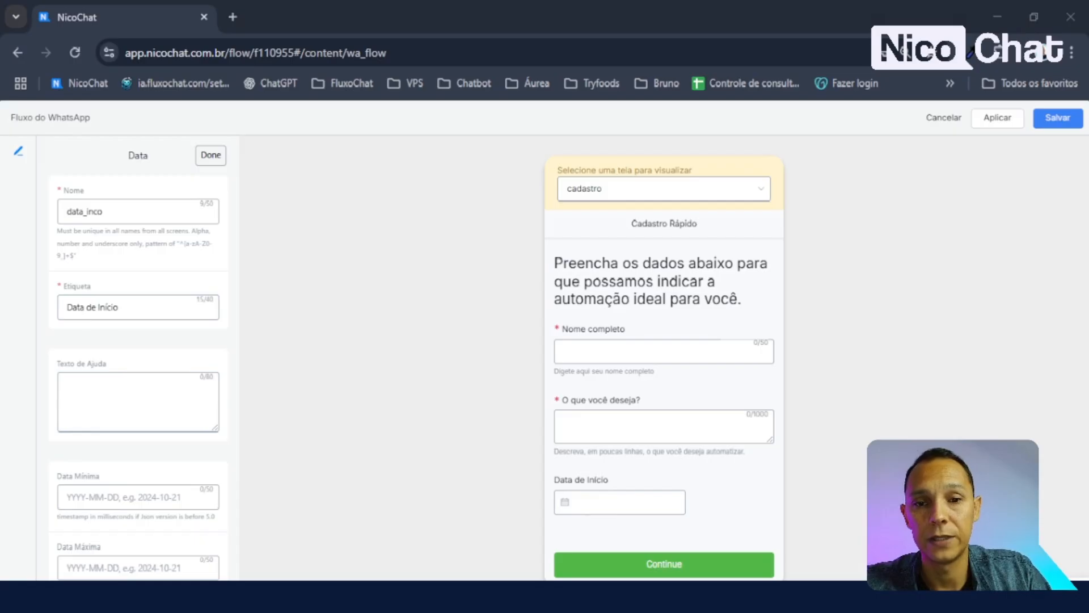
# - Add help text 'Quando pretende iniciar o projeto?' and test picking dates, ending on the 18th, in the preview
pyautogui.click(135, 420)
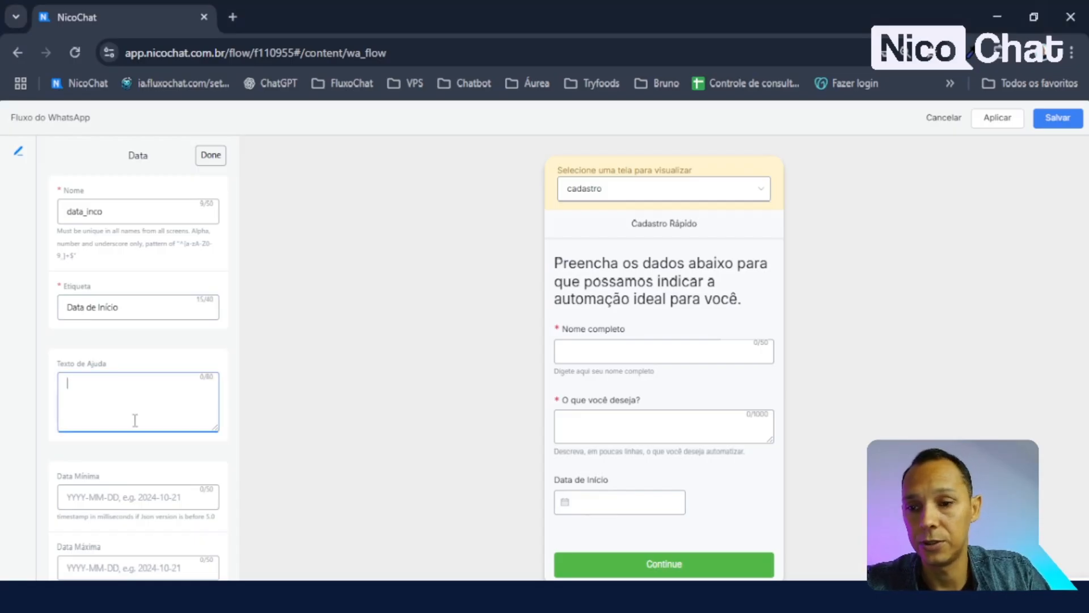
pyautogui.write('Quando pretende iniciar o projeto?')
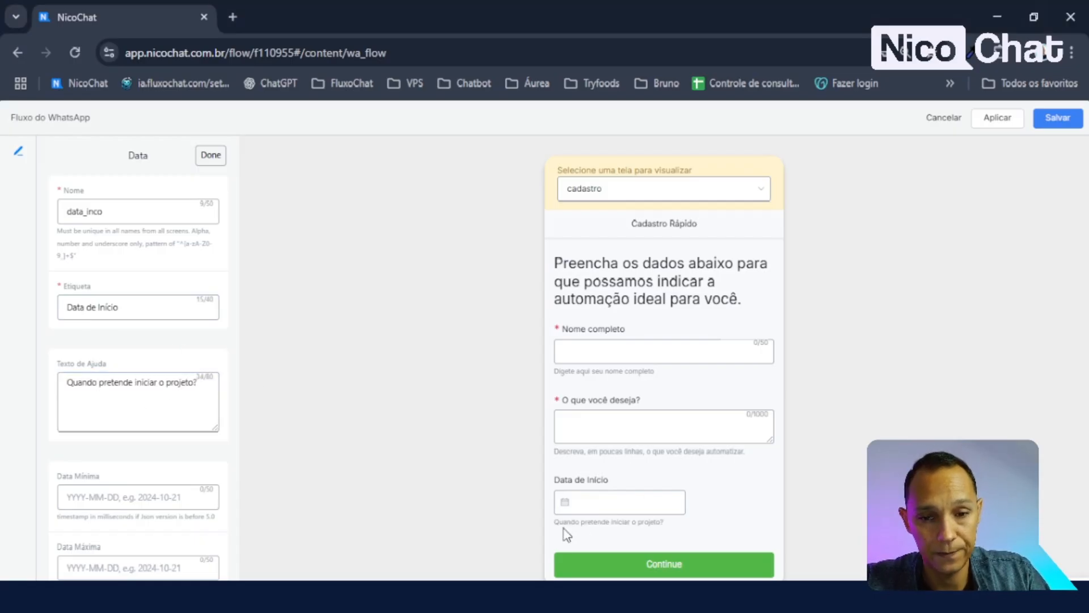
pyautogui.moveTo(553, 522); pyautogui.dragTo(715, 526)
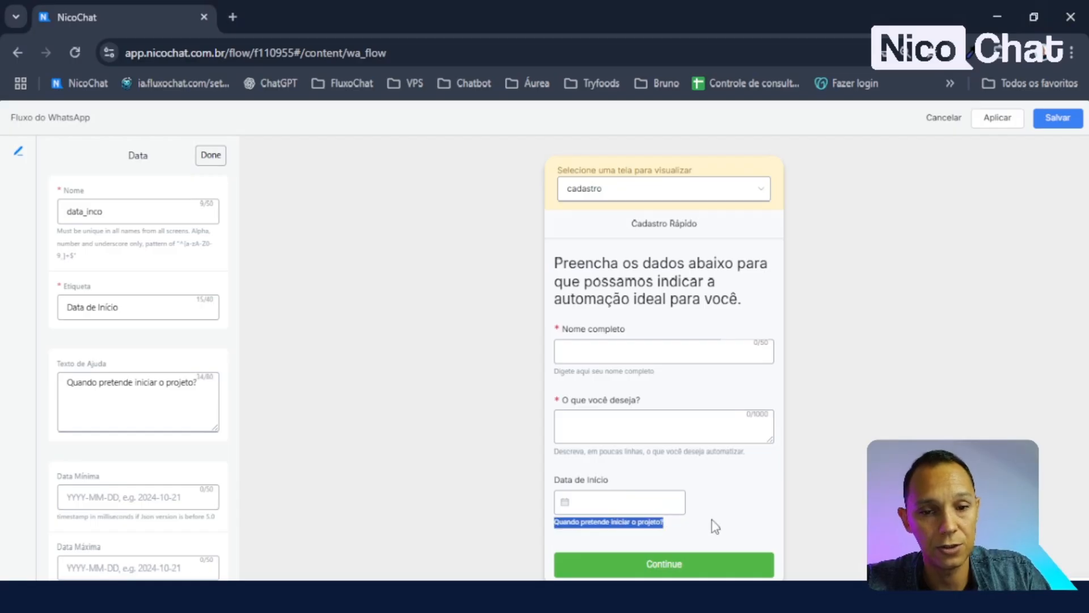
pyautogui.click(630, 501)
pyautogui.click(653, 366)
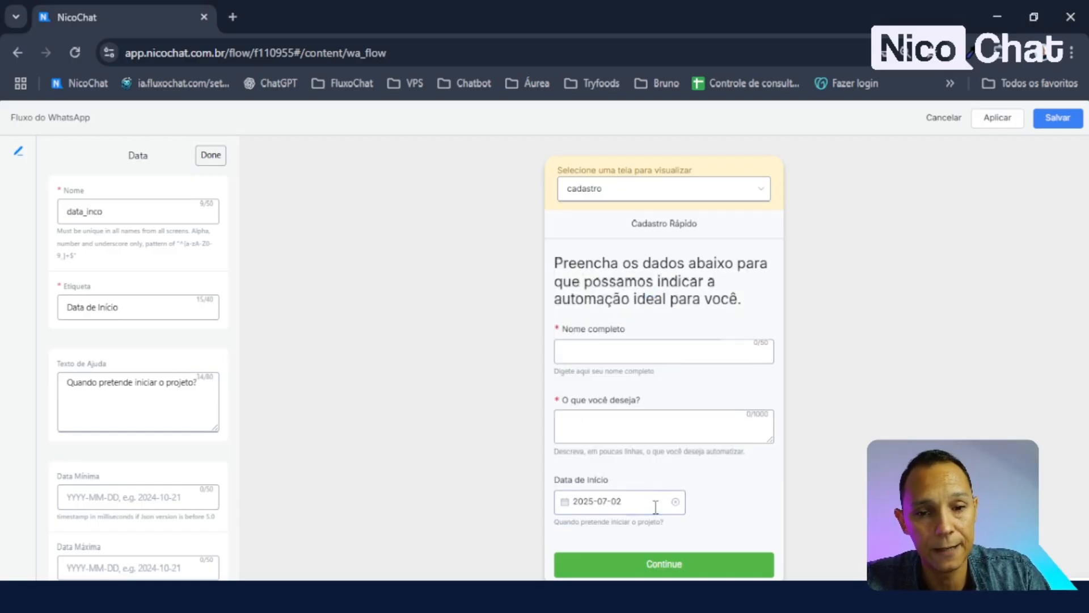
pyautogui.click(673, 501)
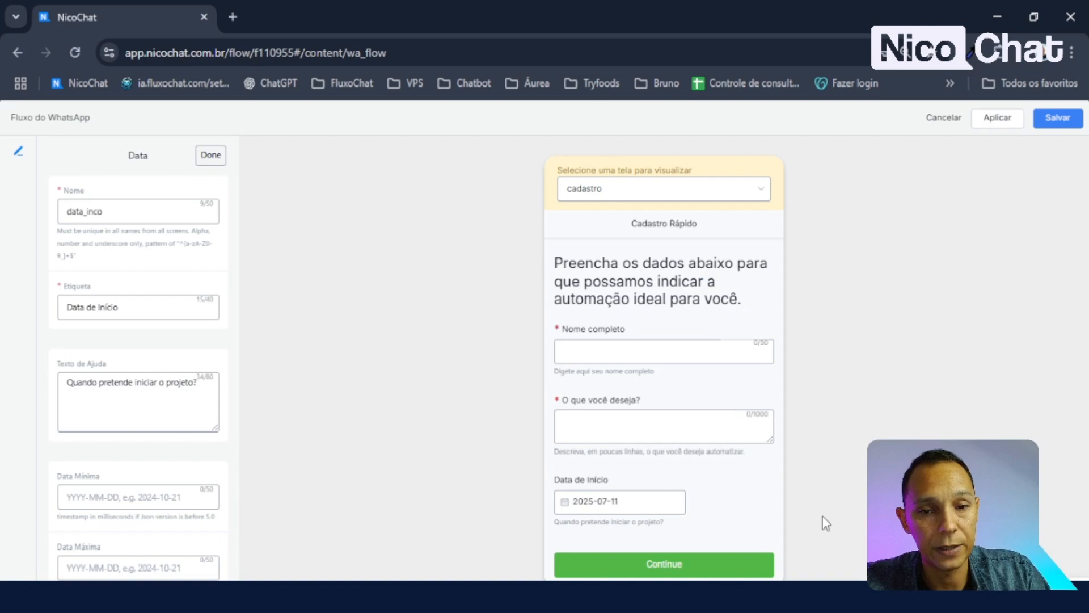
pyautogui.click(651, 505)
pyautogui.click(703, 390)
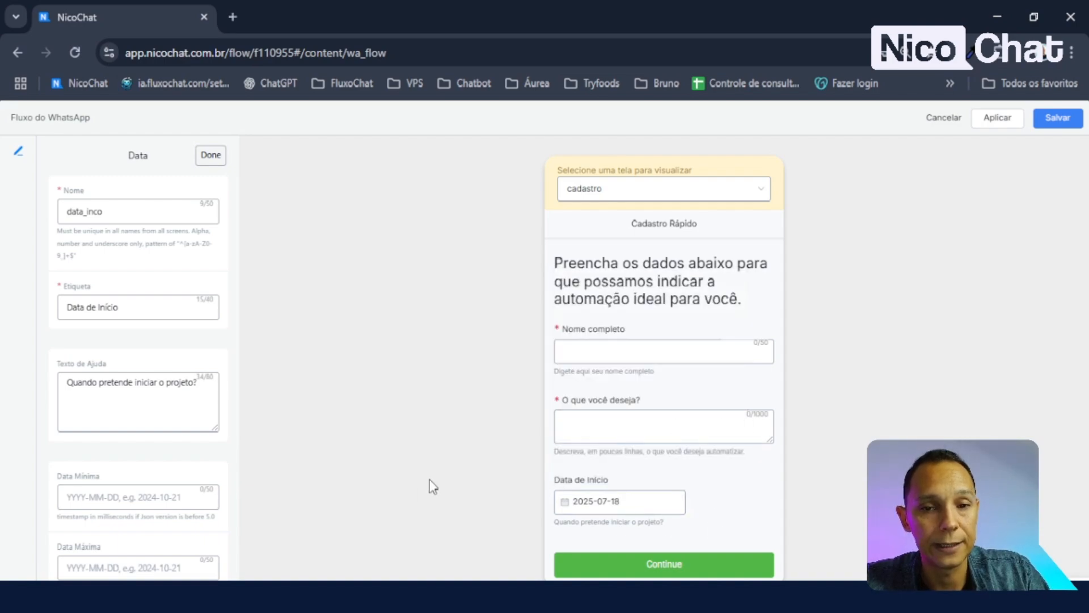
# - Enter 2025-07-21 as the Data Mínima and try picking a date in the preview
pyautogui.scroll(-3, 134, 340)
pyautogui.click(134, 336)
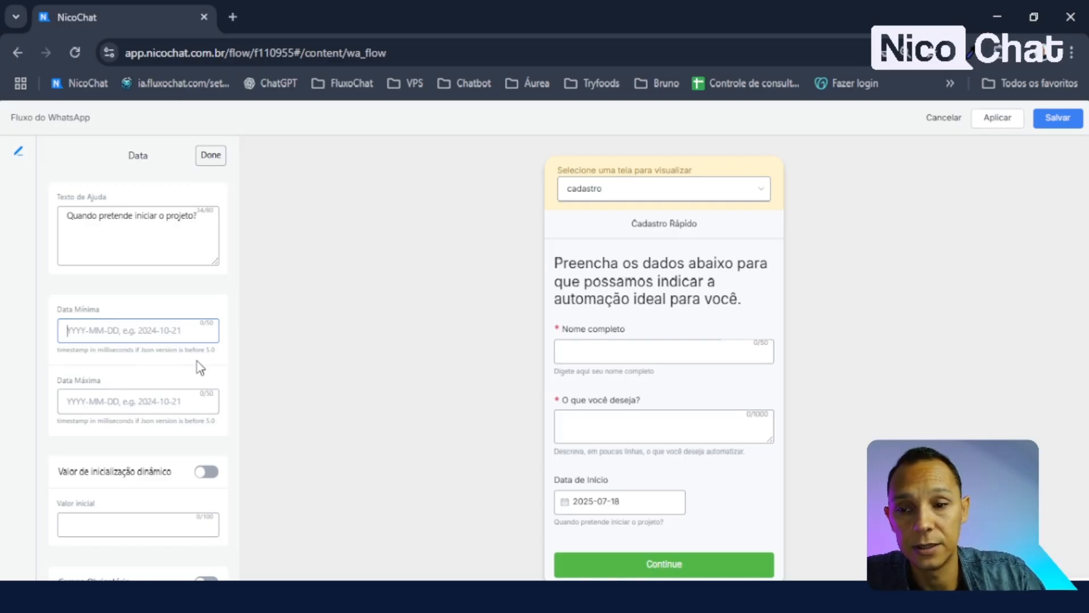
pyautogui.write('2025-07-21')
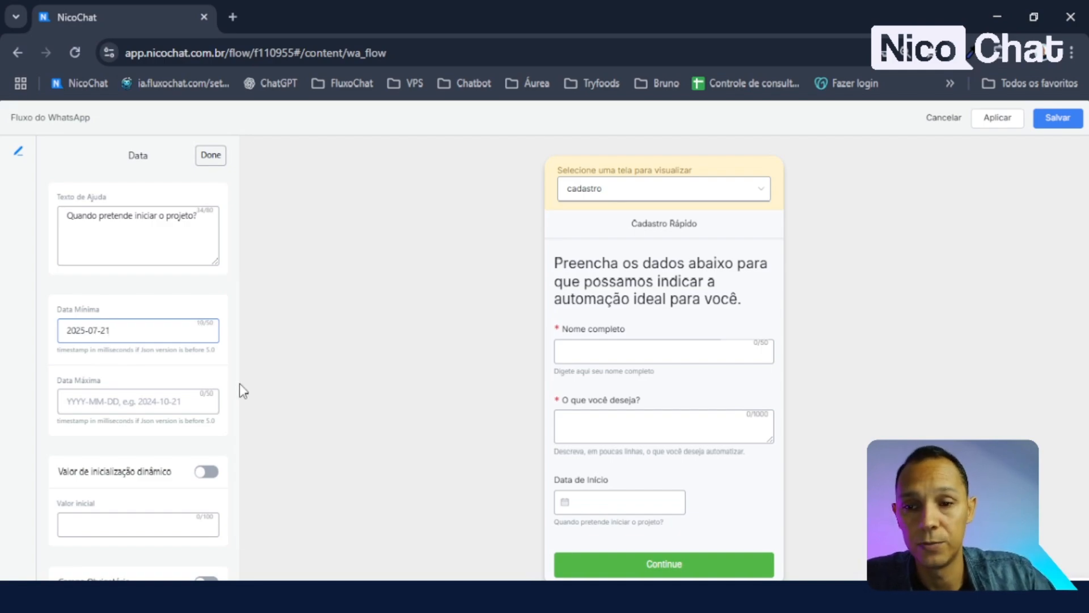
pyautogui.click(632, 502)
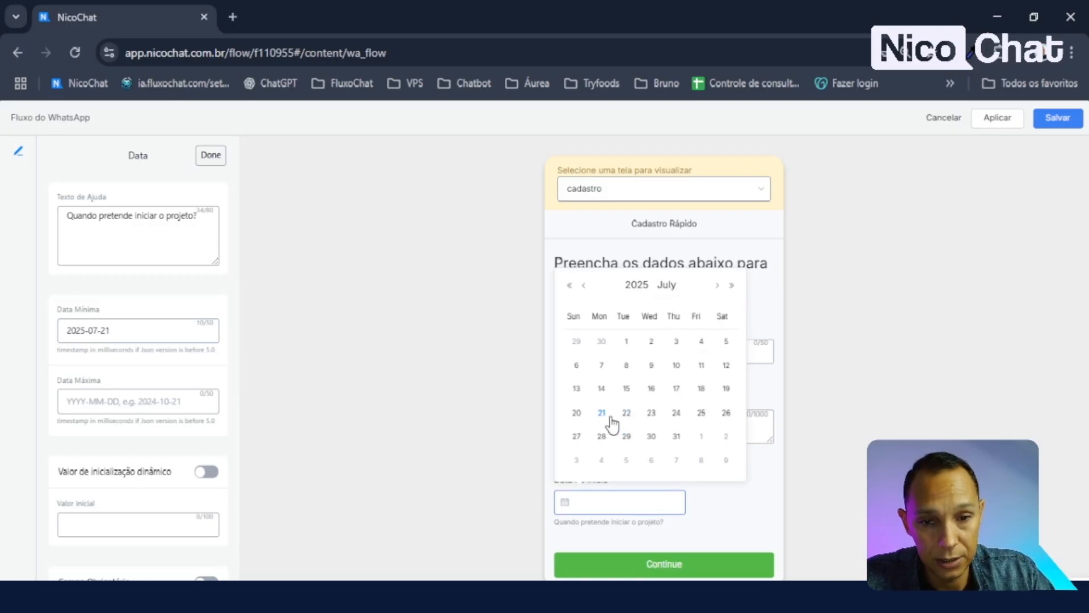
pyautogui.click(602, 389)
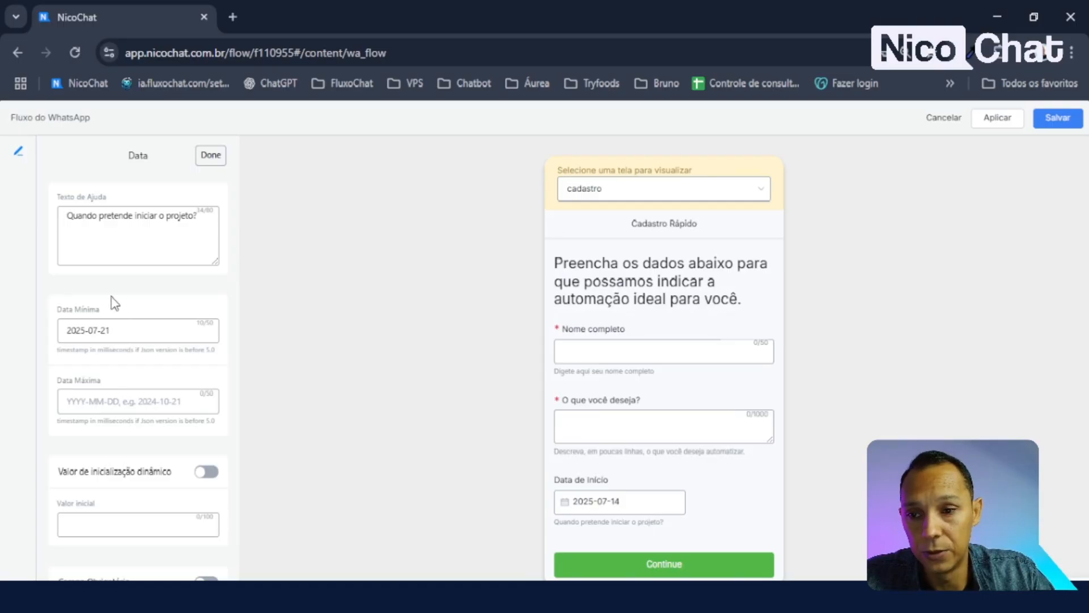
# - Recheck the minimum date value and test the preview calendar's allowed dates, trying July 8
pyautogui.click(101, 330)
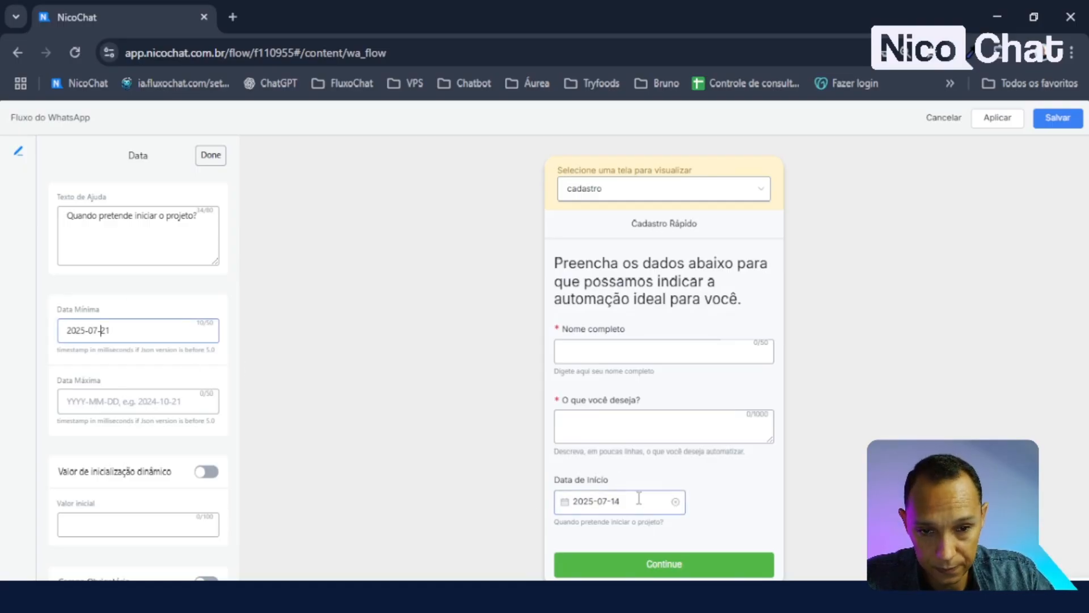
pyautogui.click(610, 502)
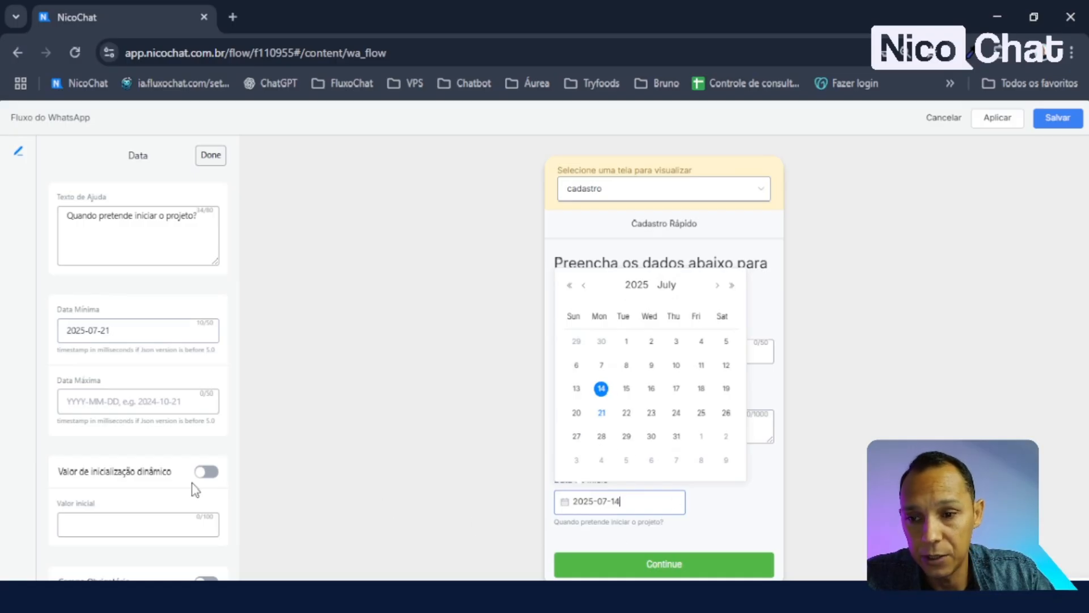
pyautogui.scroll(-2, 187, 499)
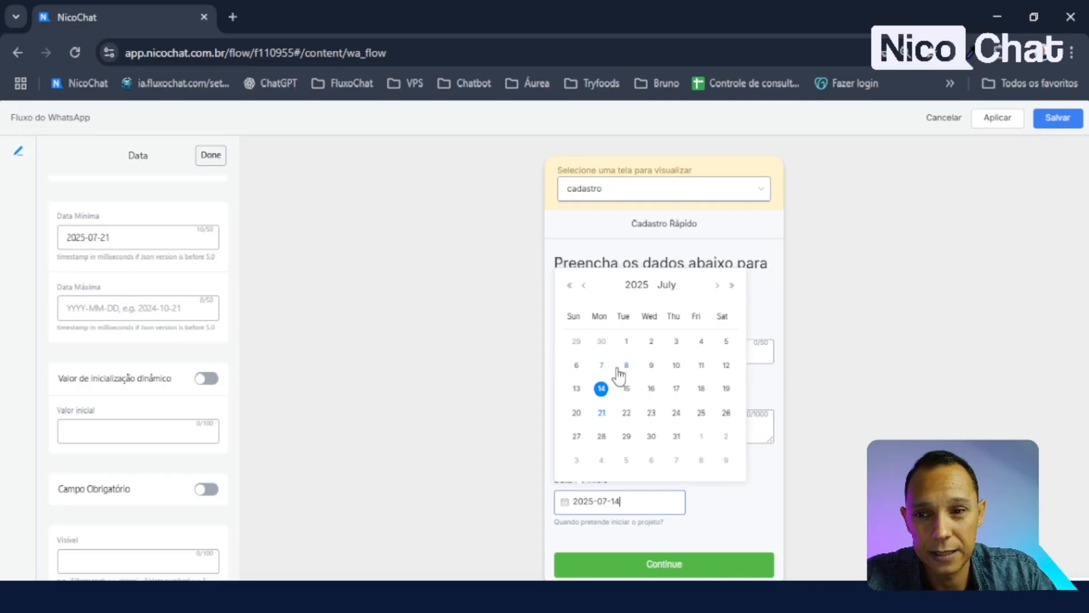
pyautogui.scroll(3, 195, 377)
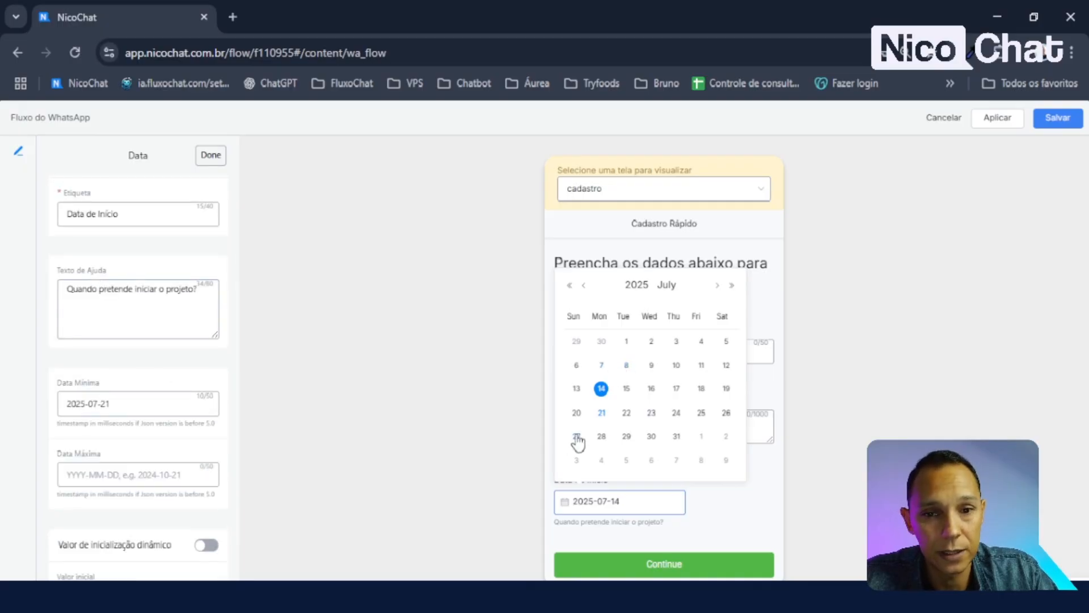
pyautogui.click(627, 367)
pyautogui.click(130, 404)
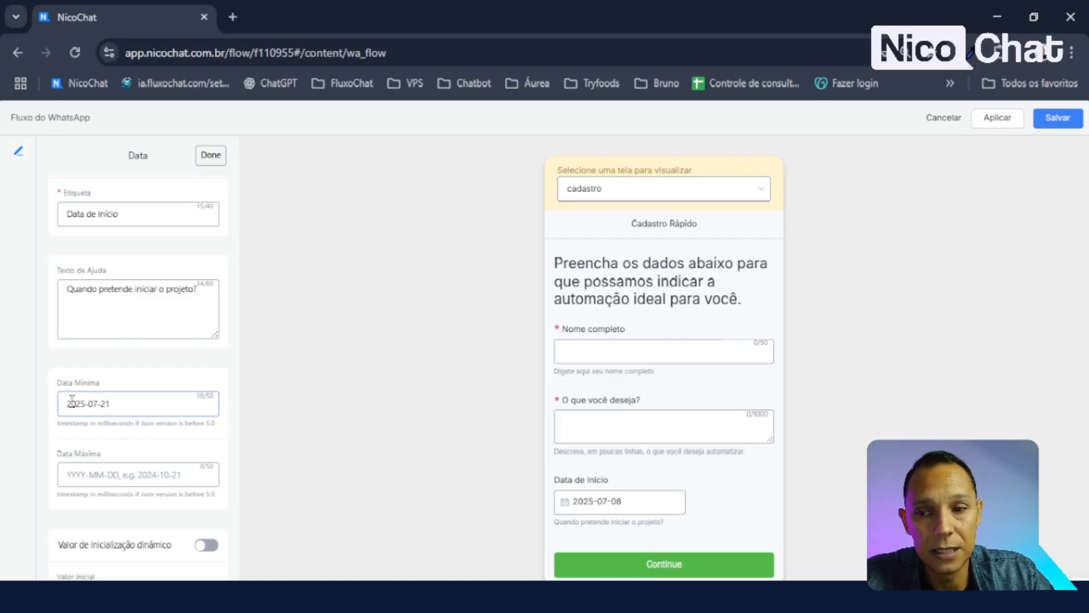
pyautogui.moveTo(71, 400); pyautogui.dragTo(137, 404)
pyautogui.click(300, 451)
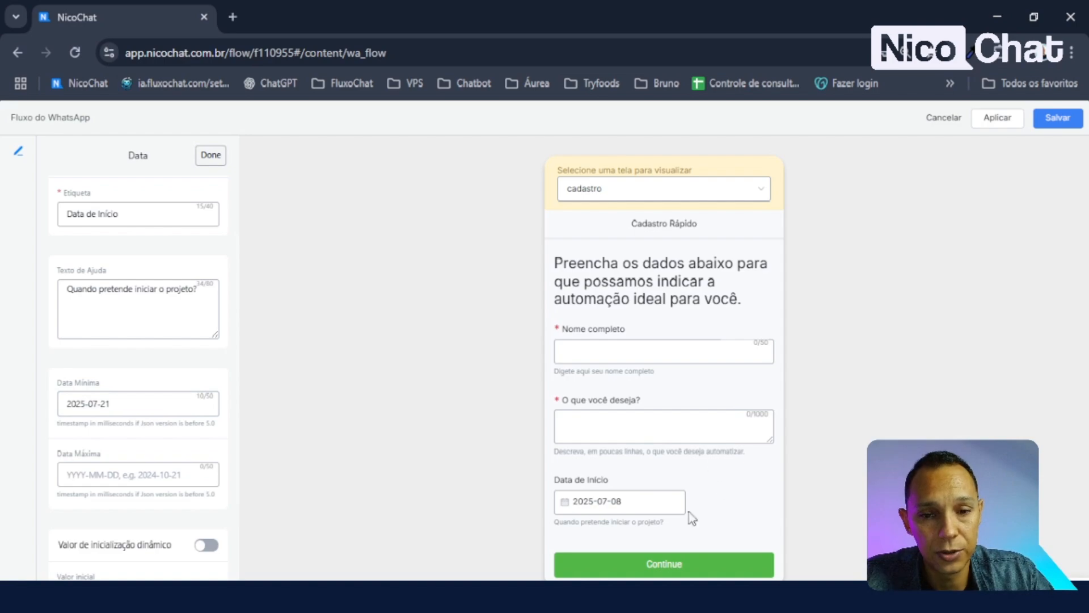
pyautogui.click(624, 510)
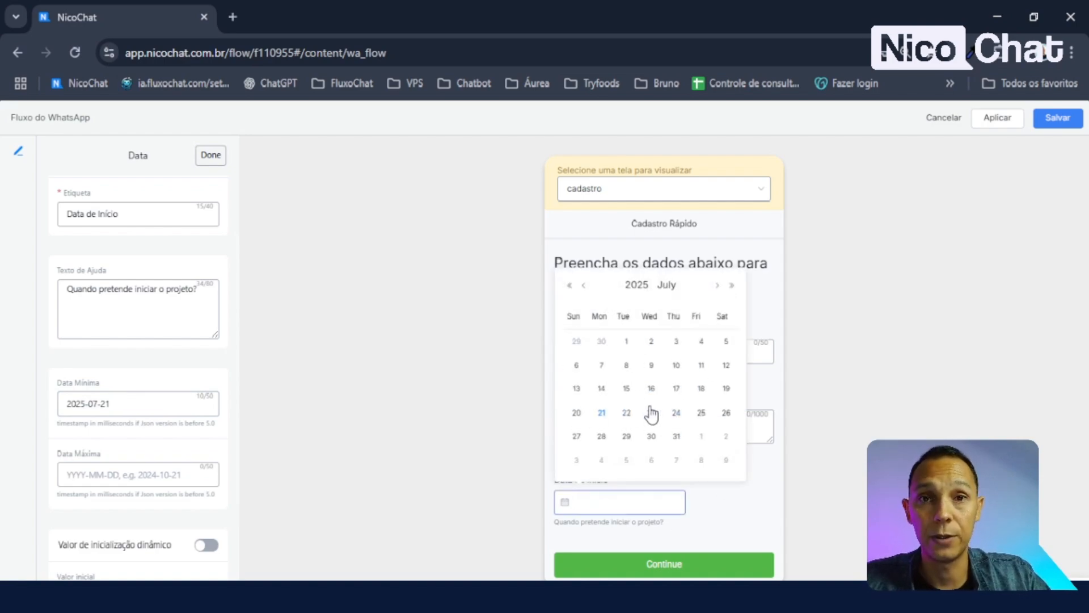
pyautogui.click(787, 510)
pyautogui.click(103, 406)
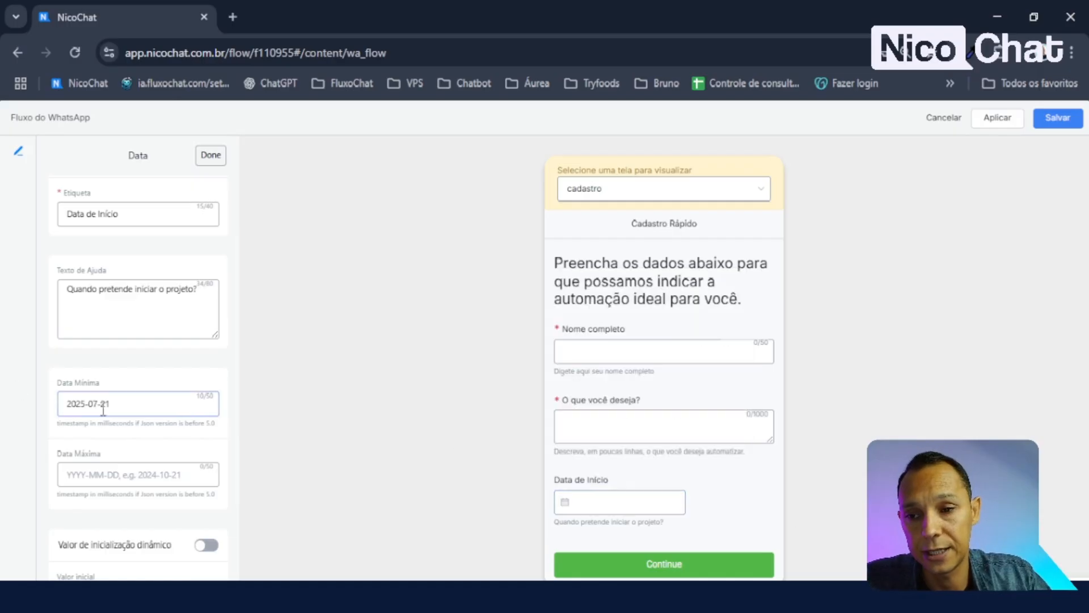
pyautogui.scroll(-3, 103, 409)
# - Leave Data Máxima blank and switch on 'Valor de inicialização dinâmico', leaving Valor inicial empty
pyautogui.click(113, 305)
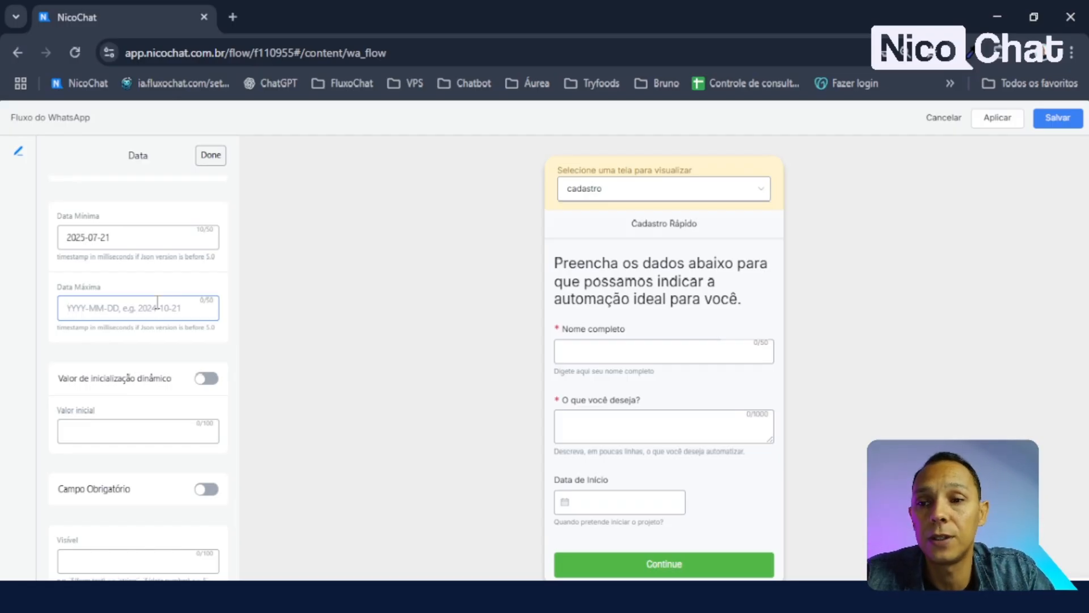
pyautogui.click(253, 311)
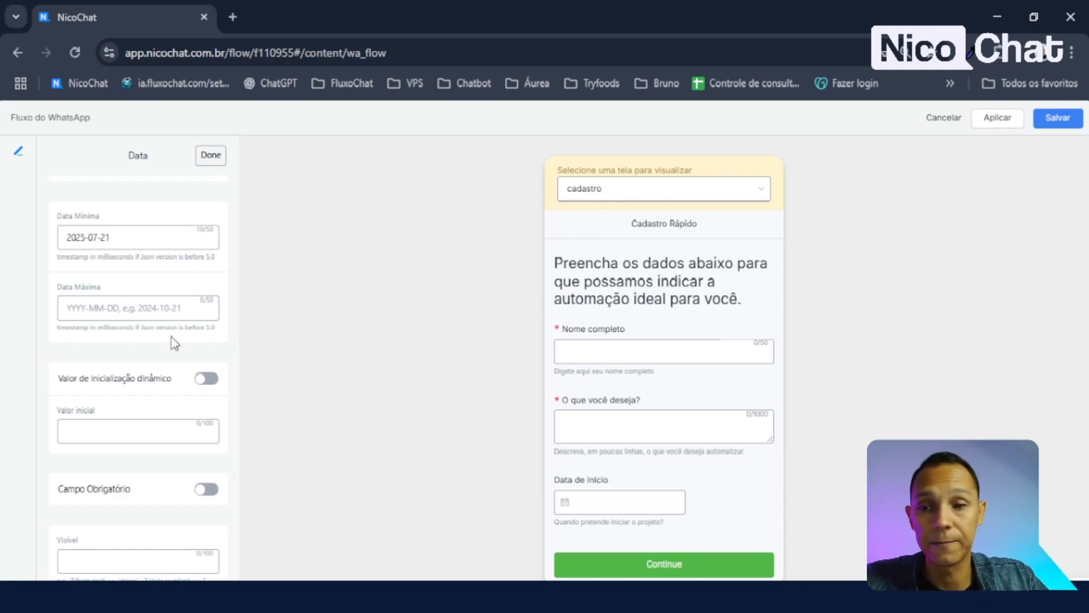
pyautogui.click(204, 379)
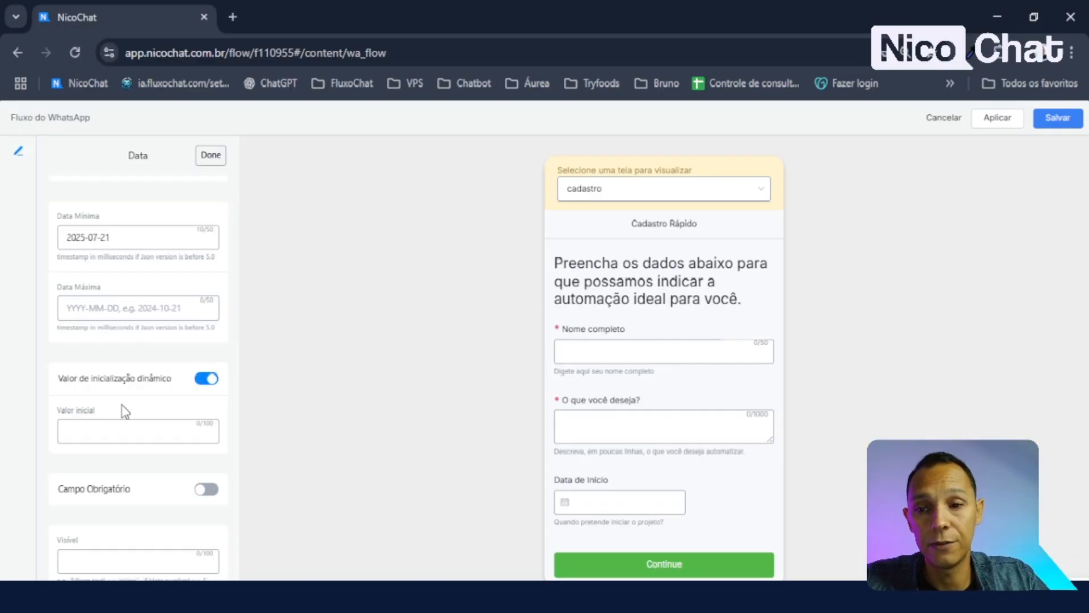
pyautogui.click(85, 440)
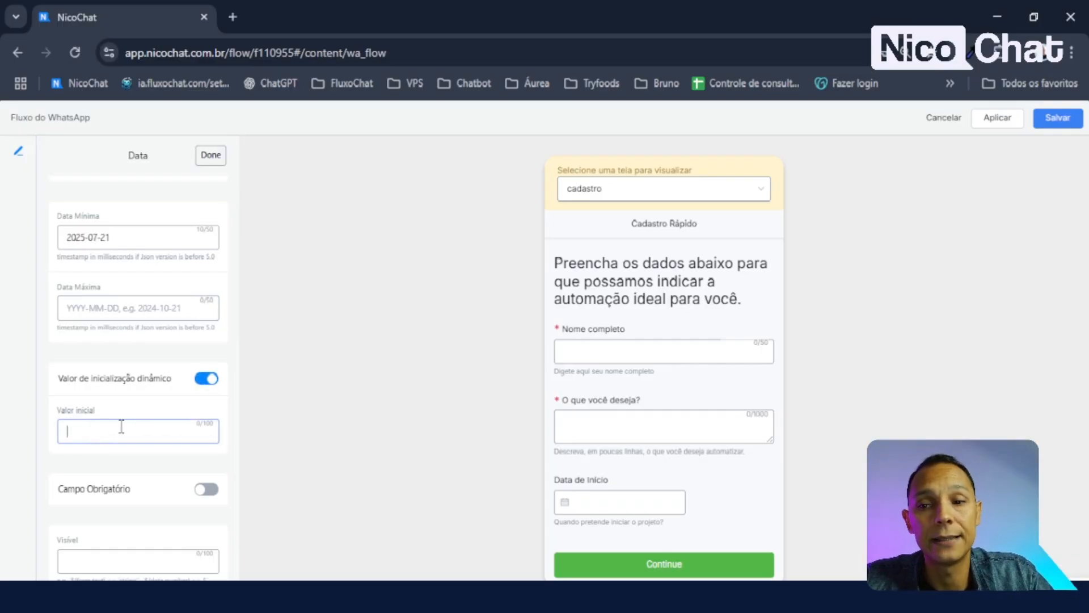
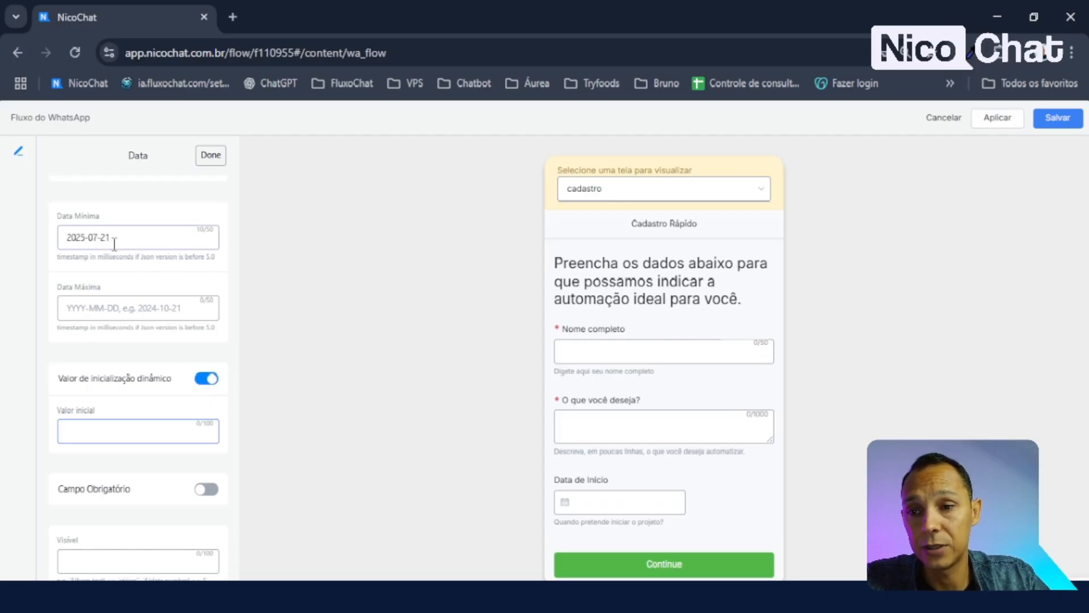
# - Switch on Campo Obrigatório for the Data de Início field and close its editor
pyautogui.scroll(3, 165, 280)
pyautogui.scroll(-3, 208, 397)
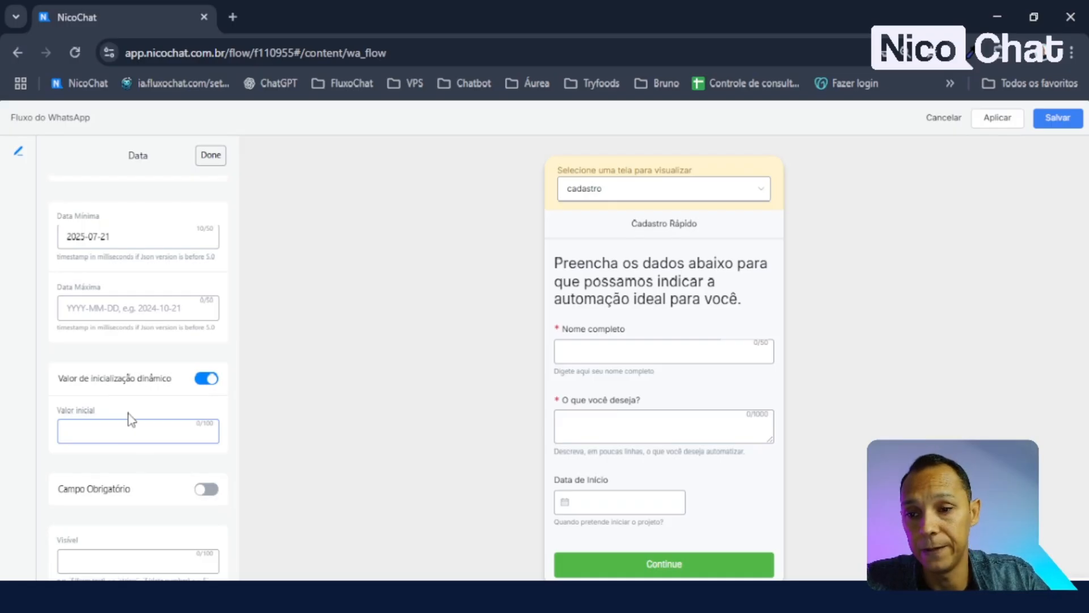
pyautogui.click(209, 492)
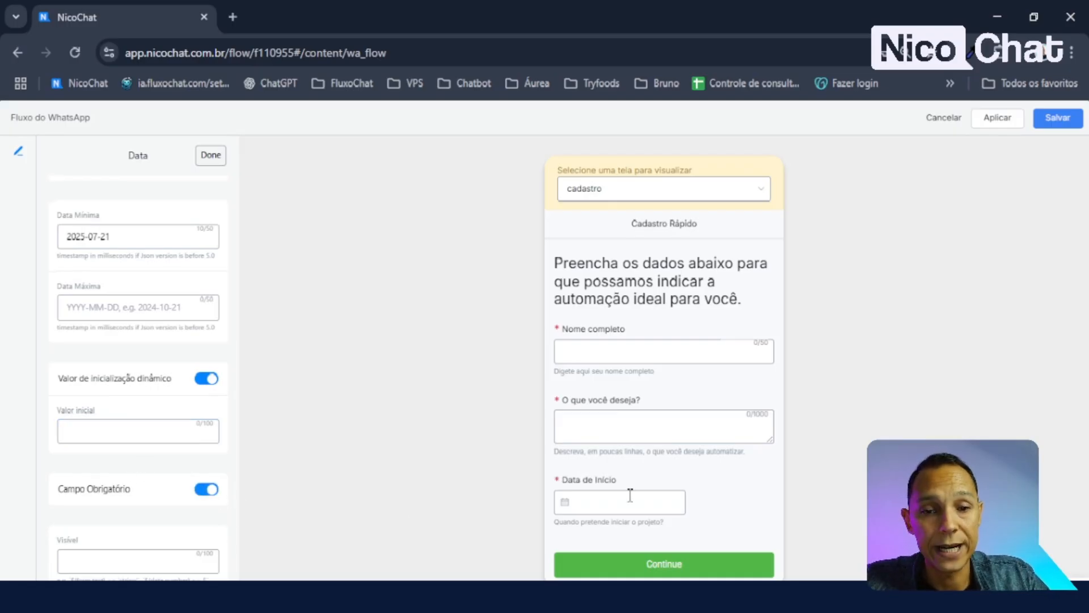
pyautogui.click(205, 496)
pyautogui.click(207, 493)
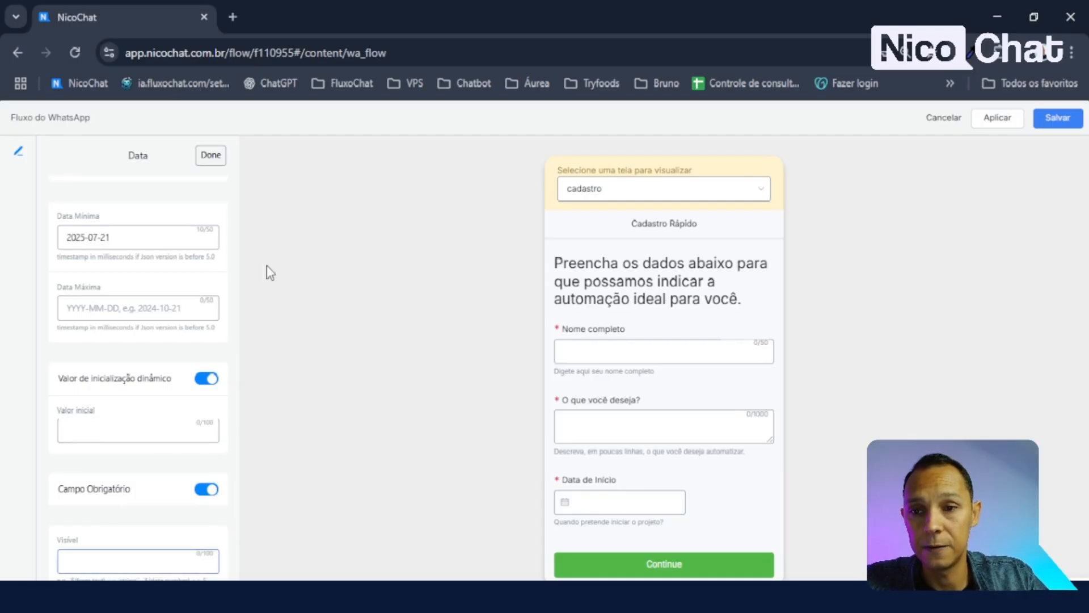
pyautogui.click(210, 155)
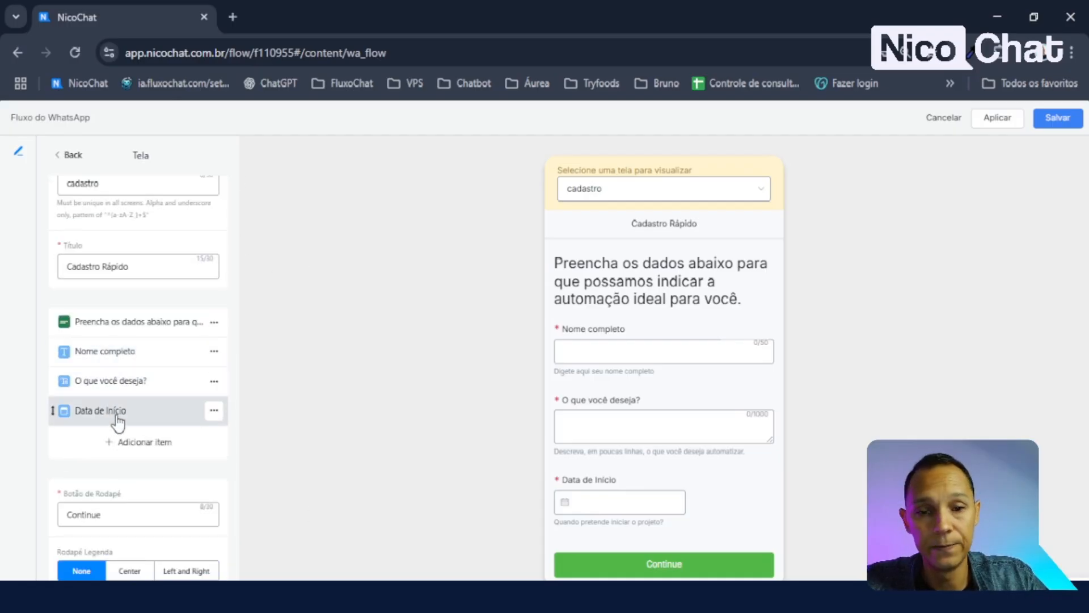
# - Add a Múltipla Escolha checkbox field and test its Option 1 and Option 2 in the preview
pyautogui.click(130, 442)
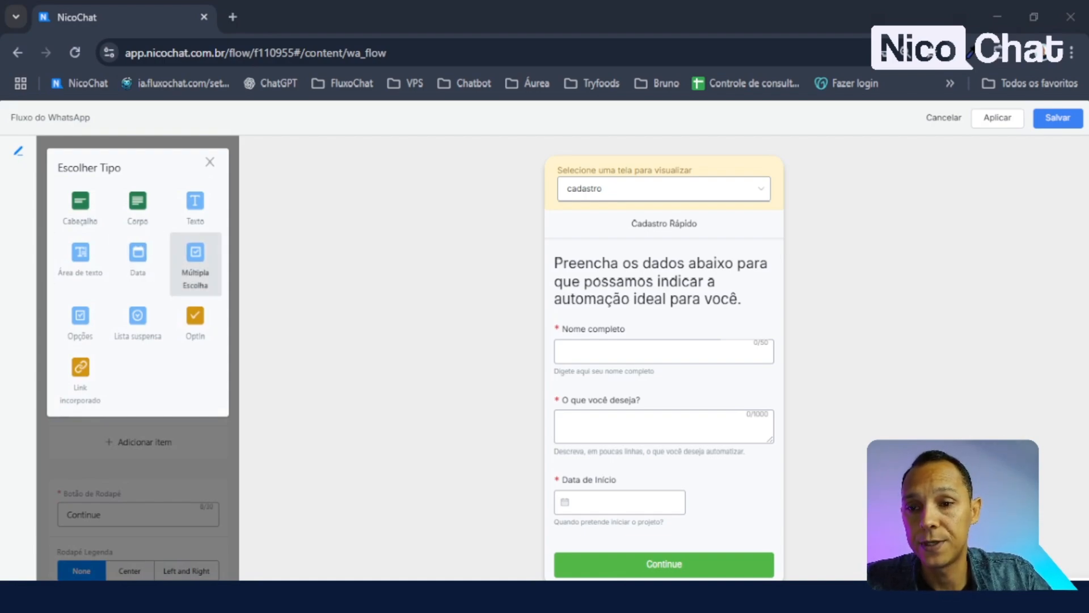
pyautogui.click(195, 264)
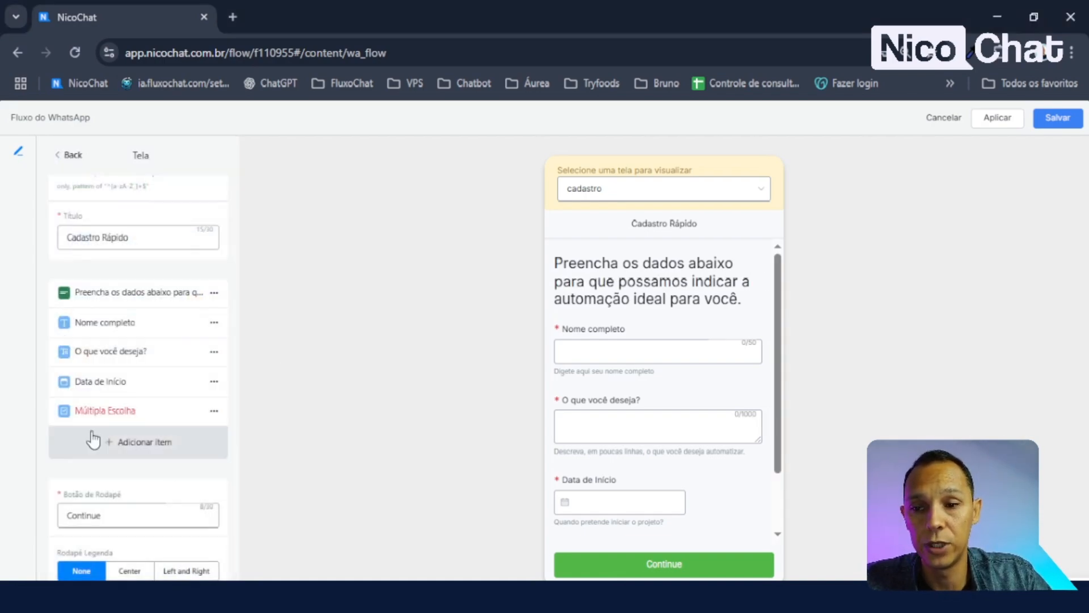
pyautogui.scroll(3, 657, 329)
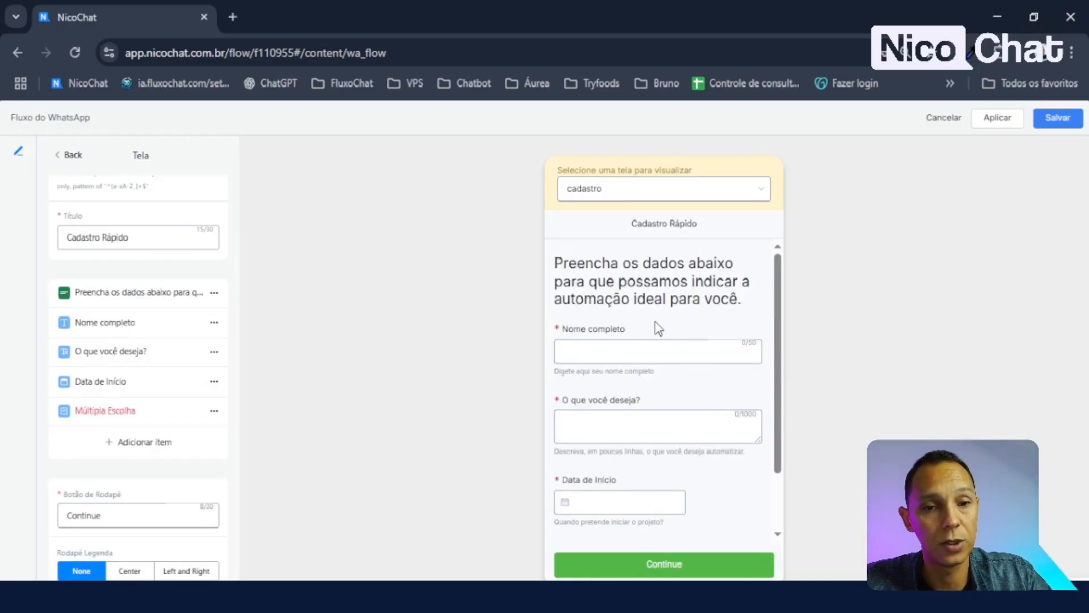
pyautogui.scroll(-3, 652, 326)
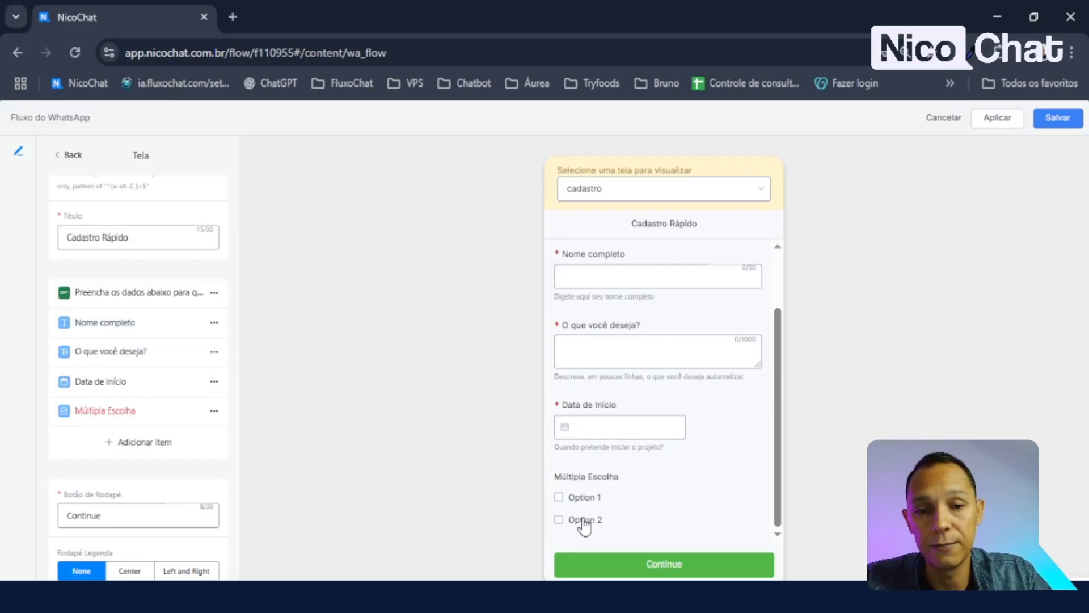
pyautogui.click(559, 497)
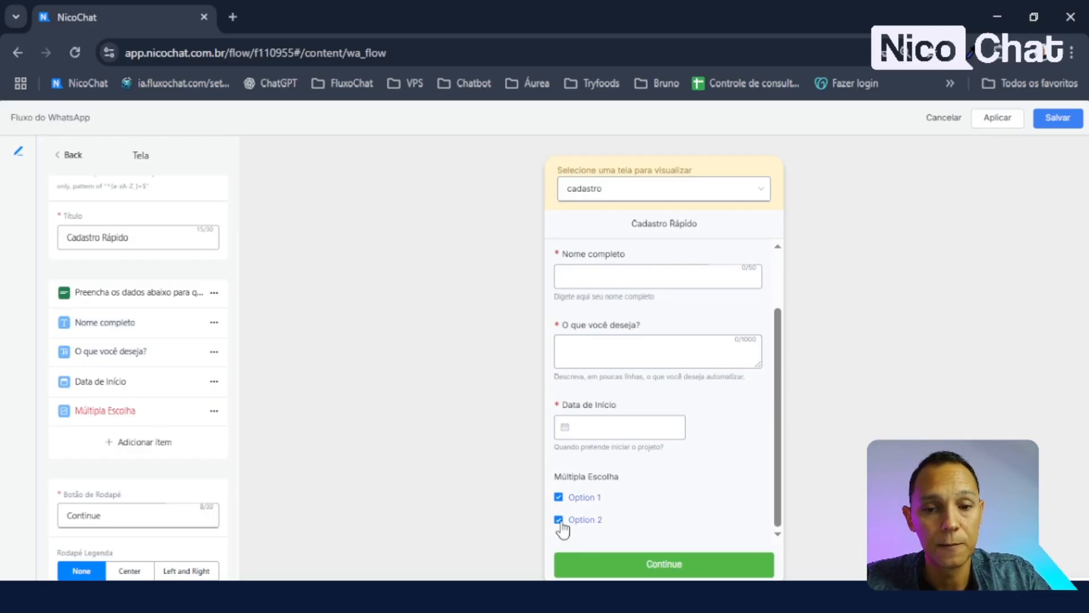
pyautogui.click(560, 521)
pyautogui.click(559, 499)
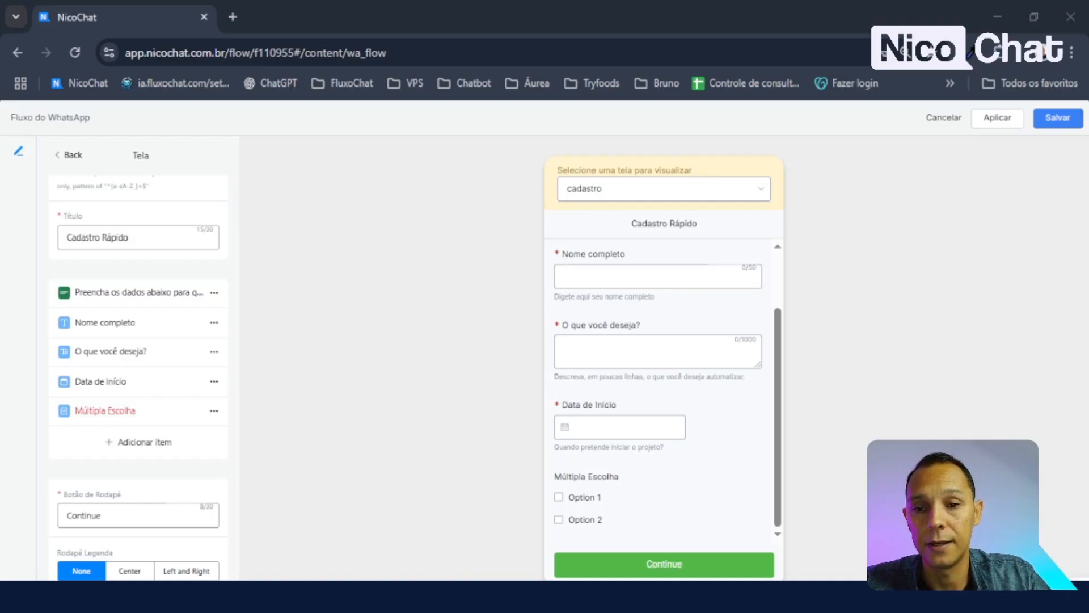
# - Name the checkbox field canais and relabel it 'Quais canais?'
pyautogui.click(120, 414)
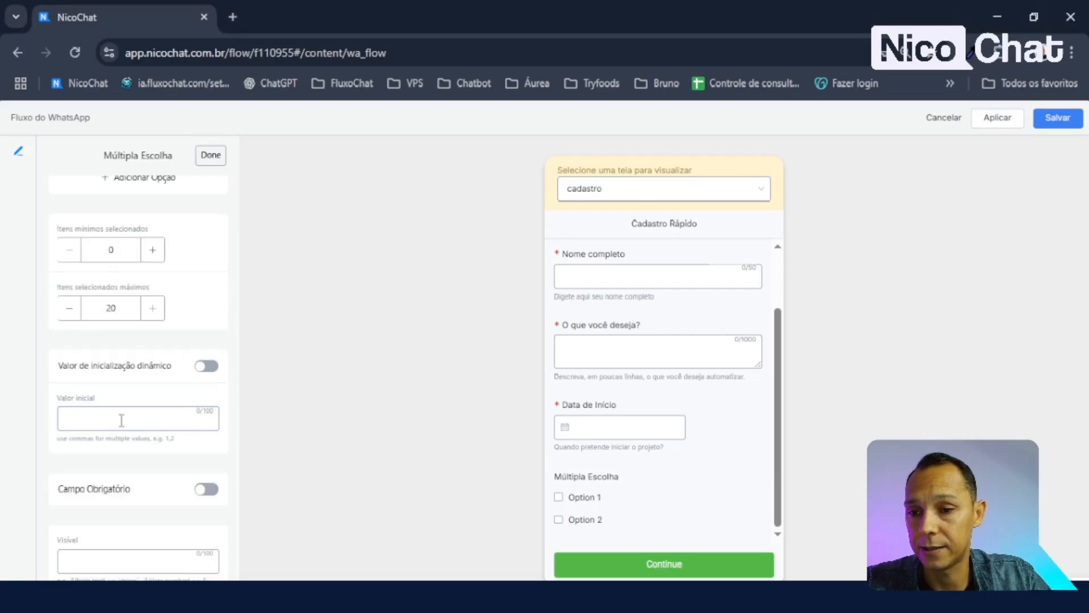
pyautogui.scroll(5, 88, 198)
pyautogui.click(110, 216)
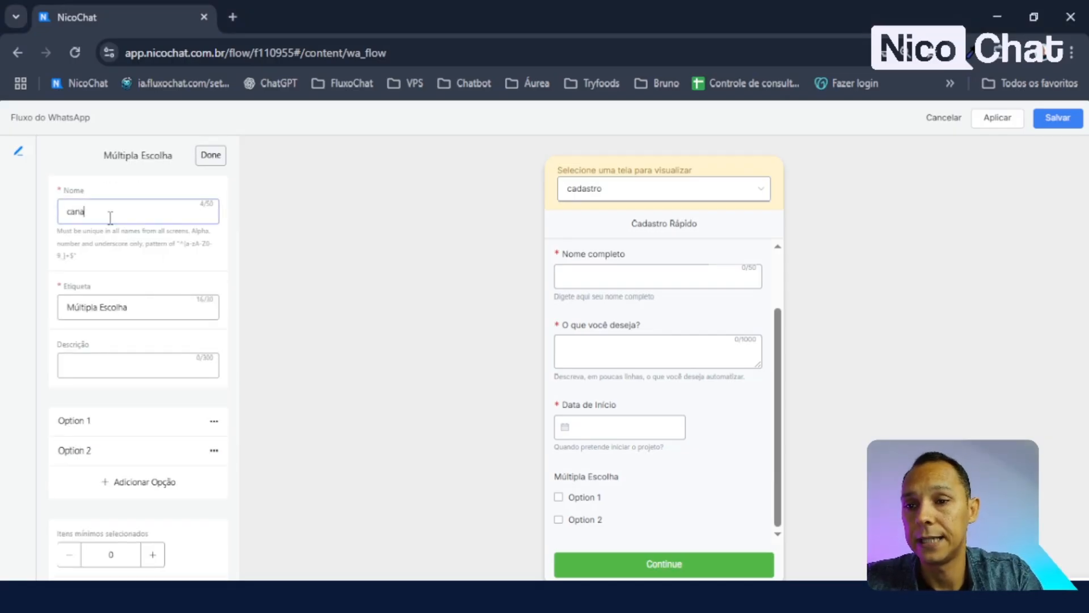
pyautogui.moveTo(151, 309); pyautogui.dragTo(2, 310)
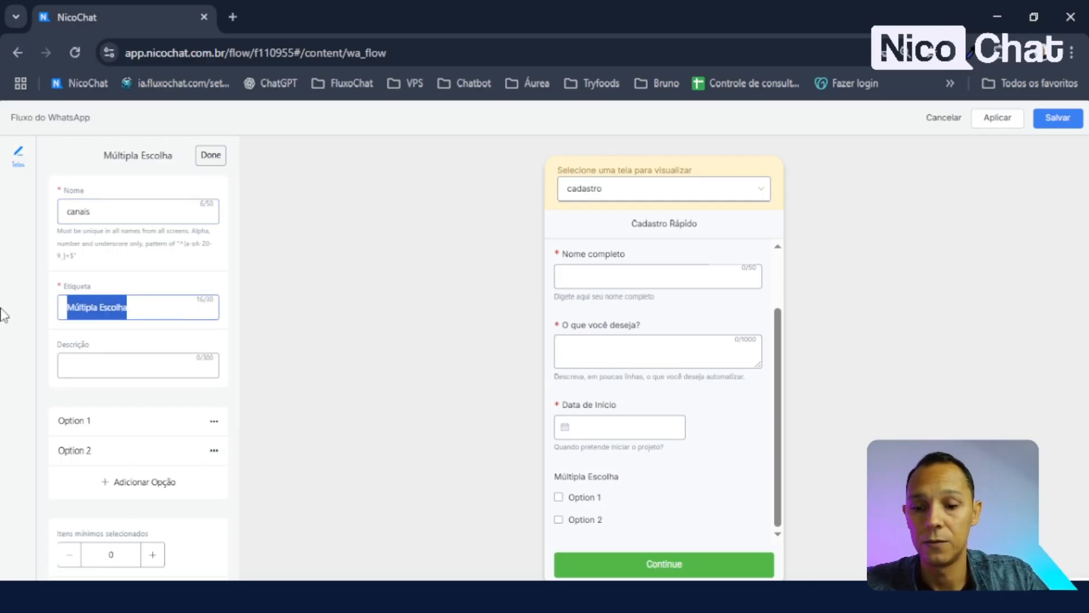
pyautogui.write('Quais canais?')
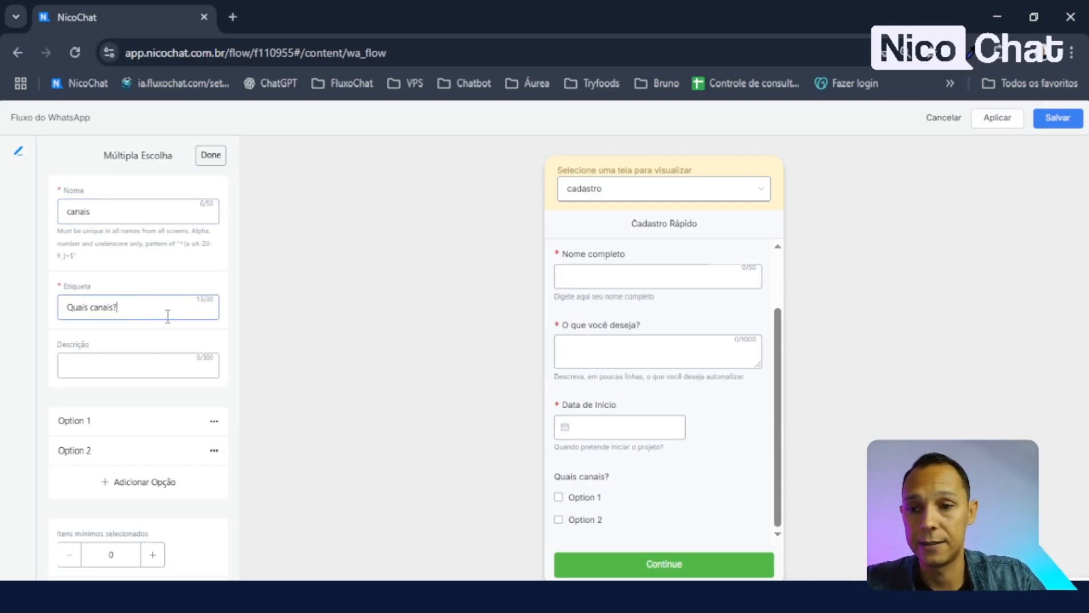
pyautogui.click(667, 596)
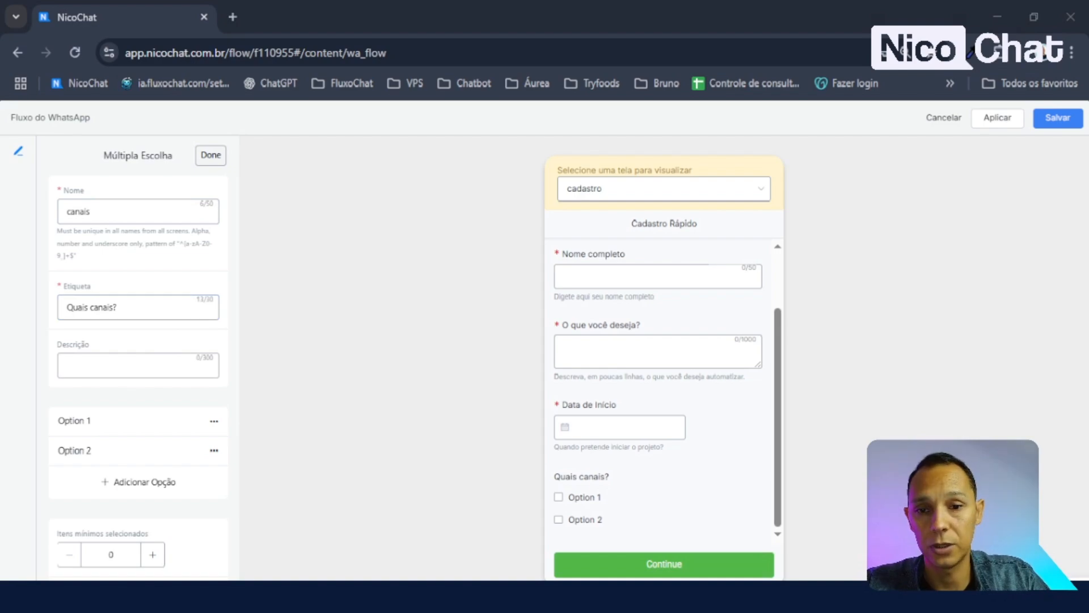
# - Paste 'Quais canais você quer automatizar?' as the field's description and check the preview
pyautogui.click(138, 368)
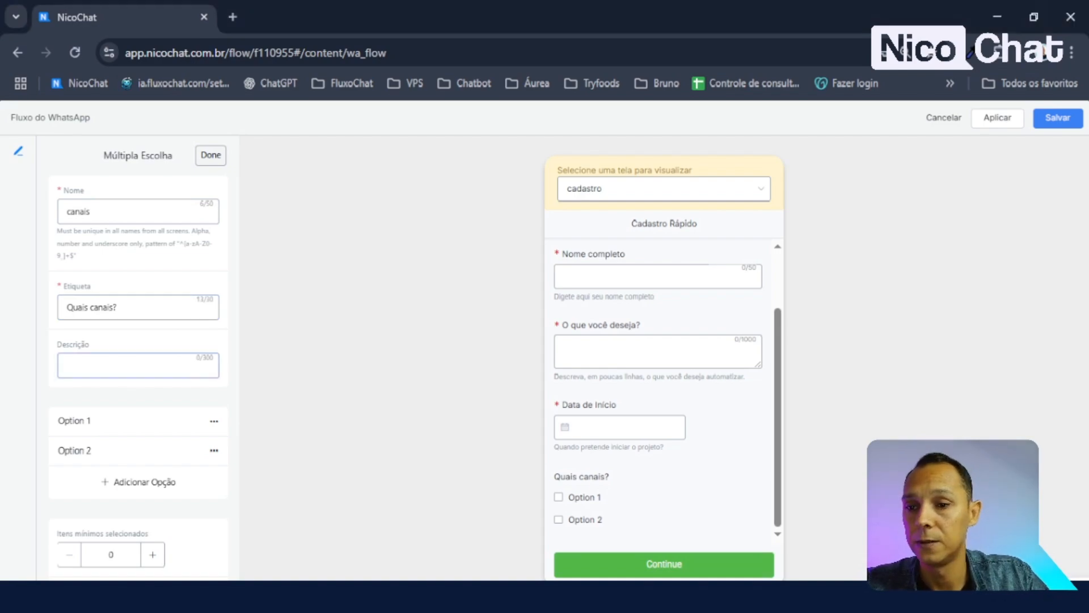
pyautogui.write('Quais canais você quer automatizar?')
pyautogui.click(125, 307)
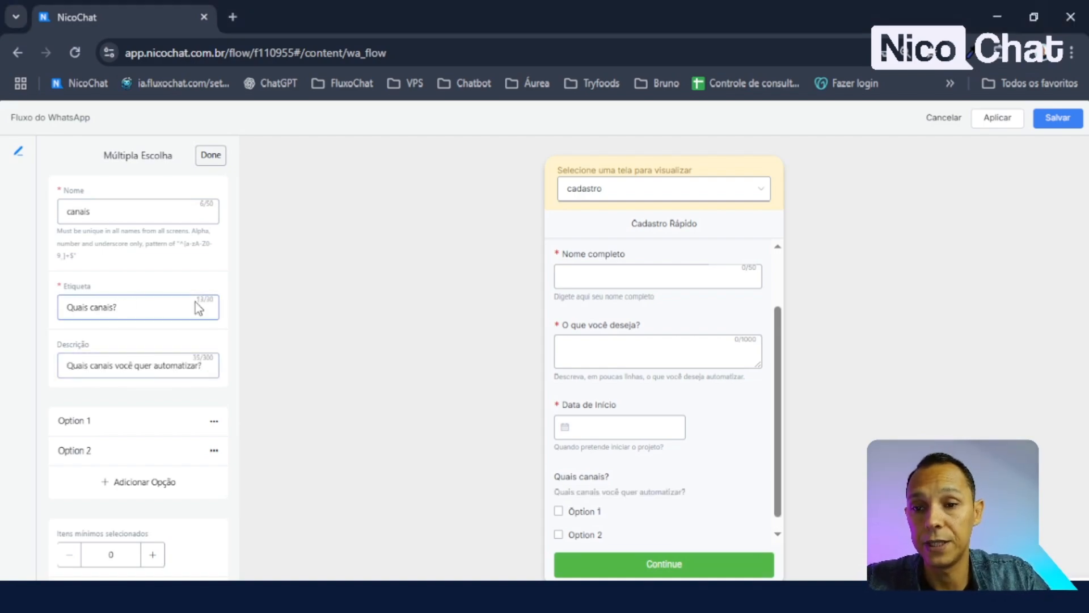
pyautogui.click(112, 368)
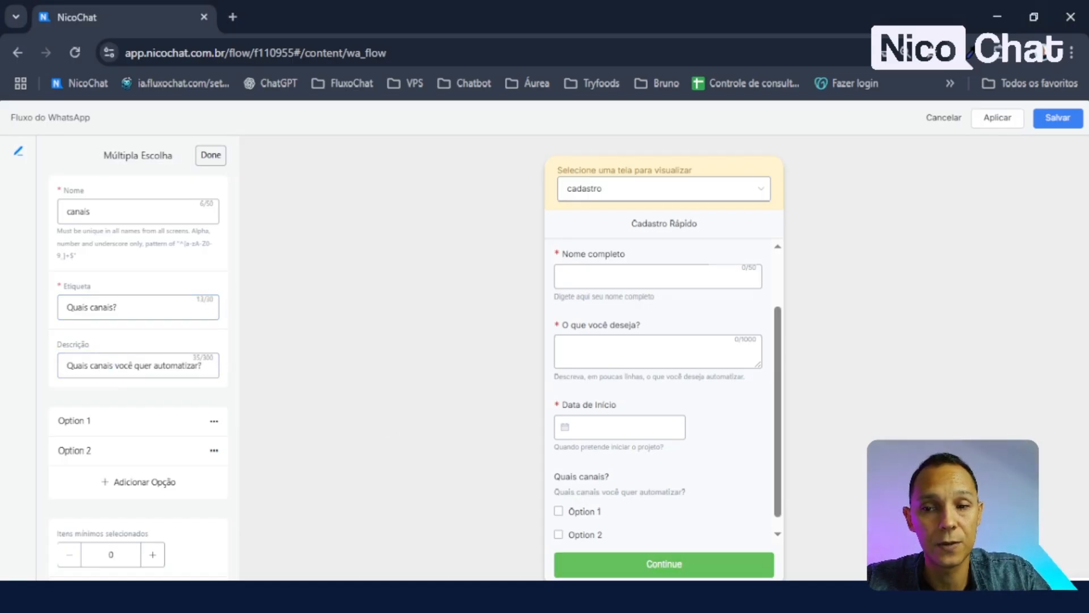
pyautogui.scroll(-1, 673, 456)
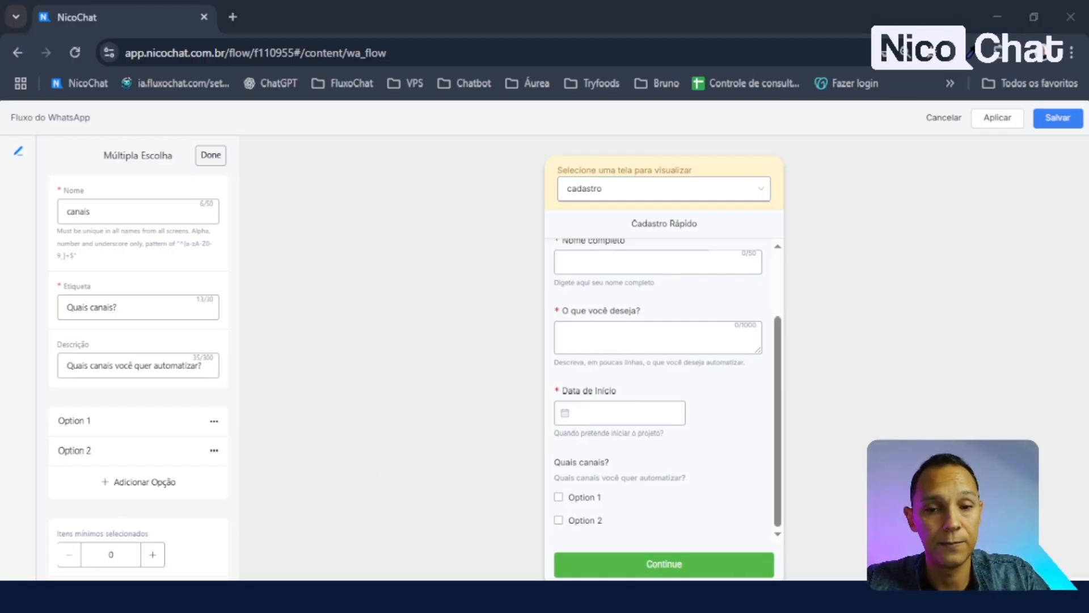
pyautogui.scroll(-3, 138, 363)
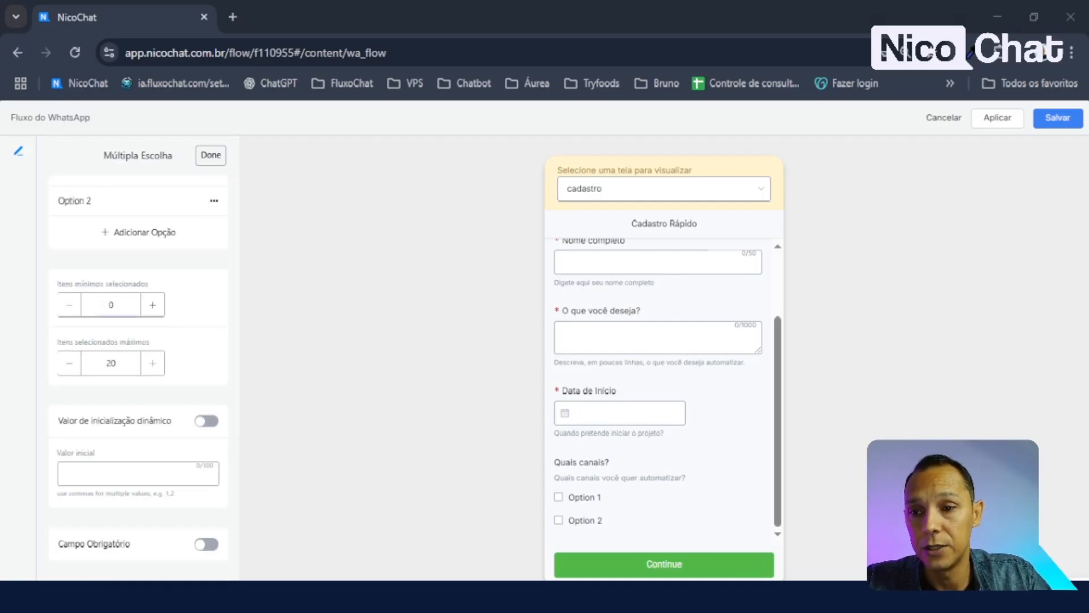
pyautogui.scroll(3, 137, 363)
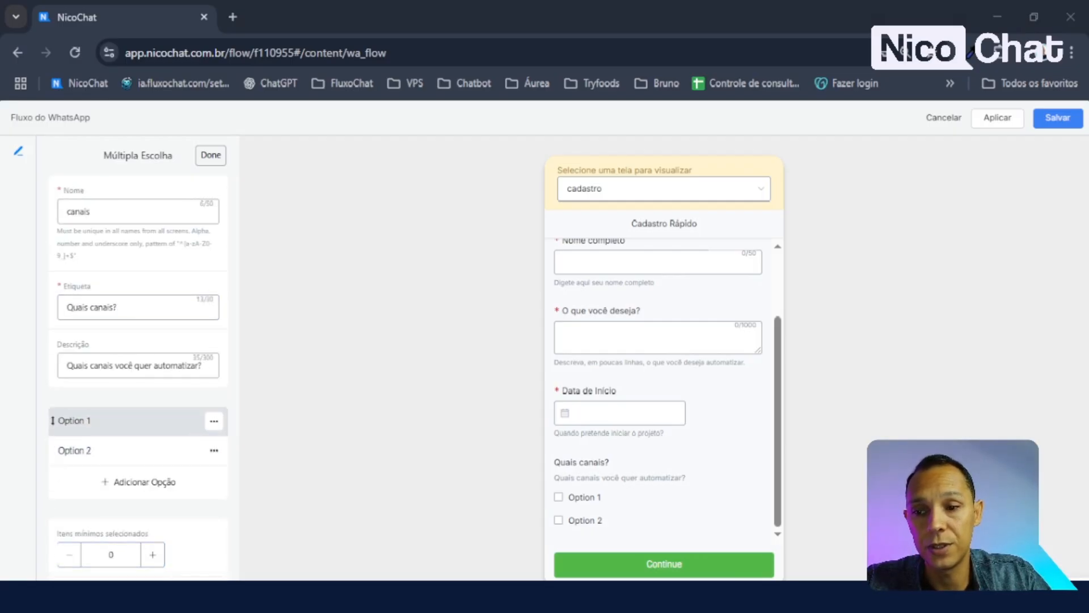
# - Rename Option 1 to WhatsApp and paste WhatsApp as its value
pyautogui.click(133, 420)
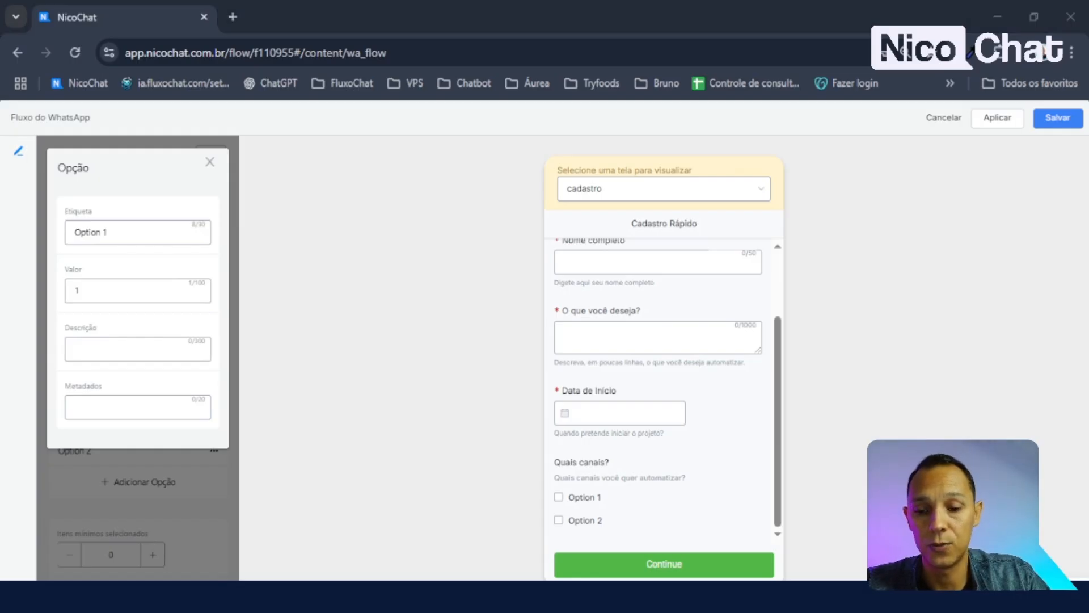
pyautogui.click(153, 240)
pyautogui.hotkey('ctrl', 'a')
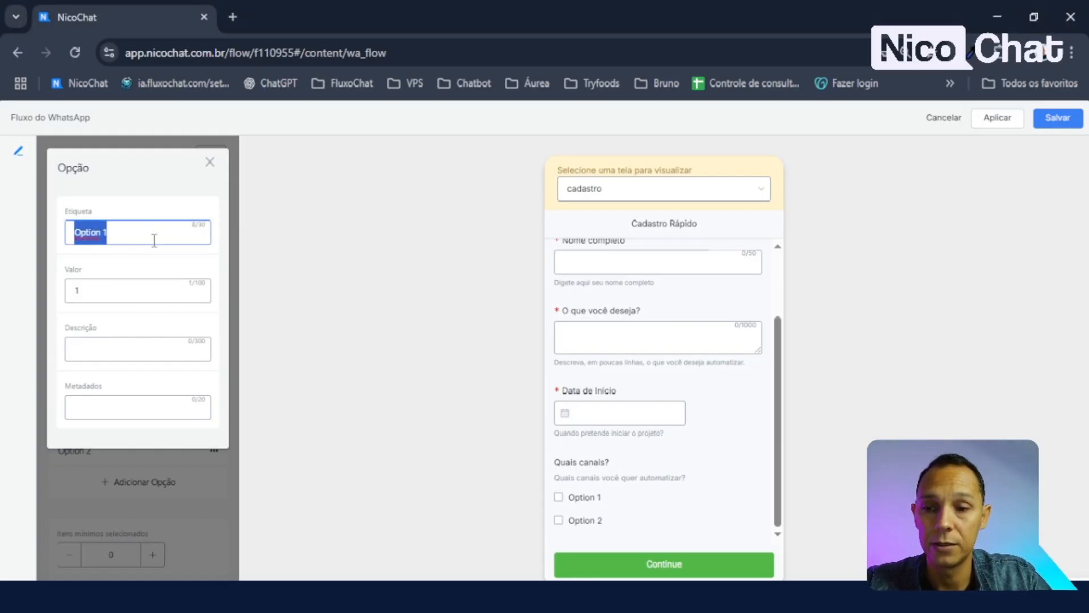
pyautogui.write('WhatsApp')
pyautogui.click(191, 286)
pyautogui.doubleClick(163, 312)
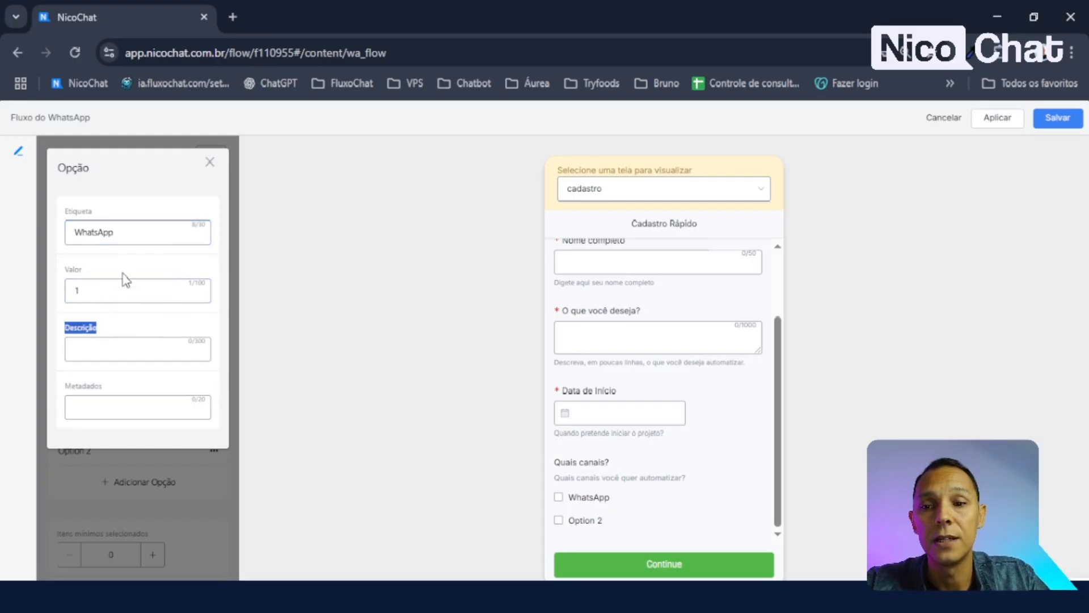
pyautogui.moveTo(120, 232); pyautogui.dragTo(7, 245)
pyautogui.hotkey('ctrl', 'c')
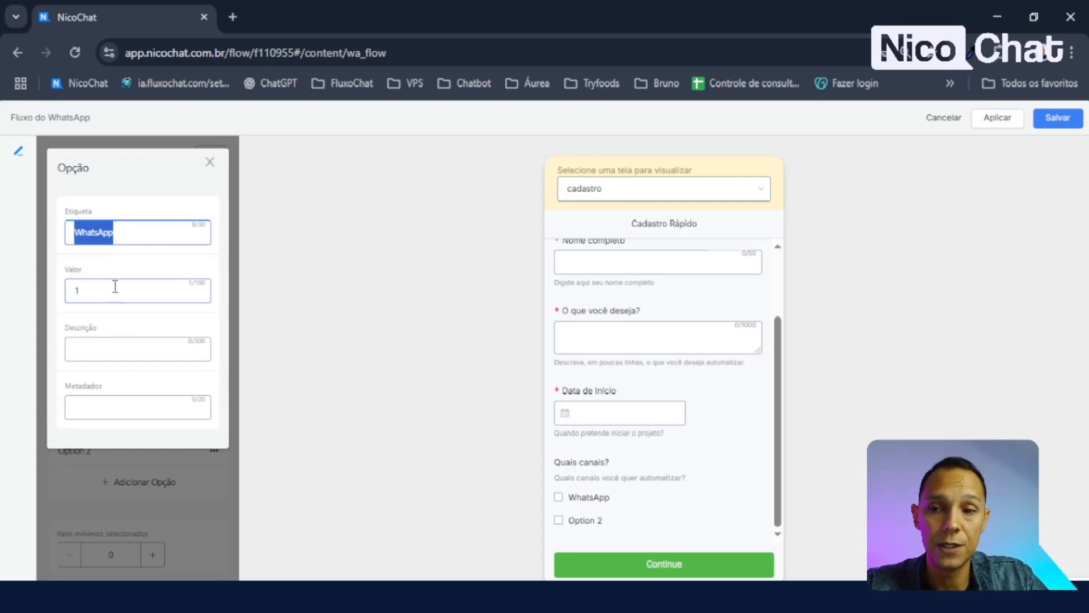
pyautogui.click(114, 287)
pyautogui.hotkey('ctrl', 'a')
pyautogui.hotkey('ctrl', 'v')
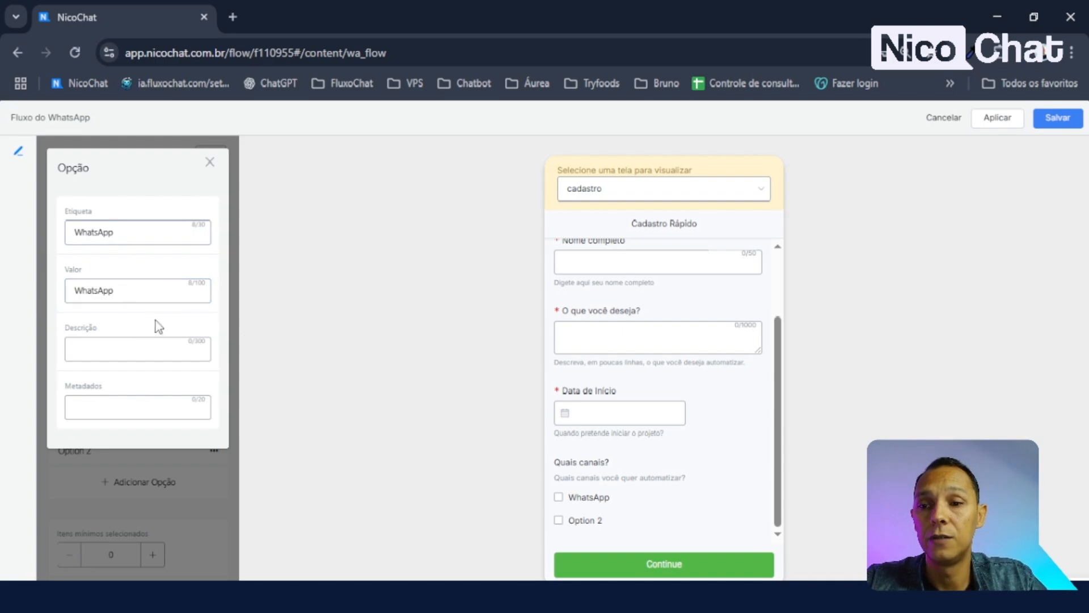
# - Review the WhatsApp option's description, metadata, label and value fields
pyautogui.click(110, 349)
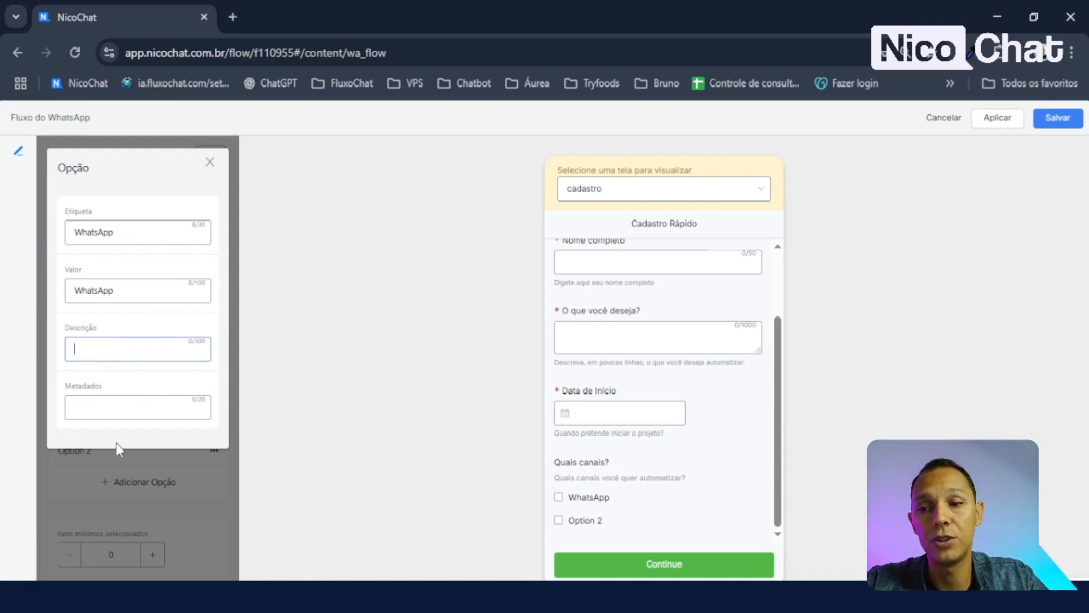
pyautogui.click(115, 407)
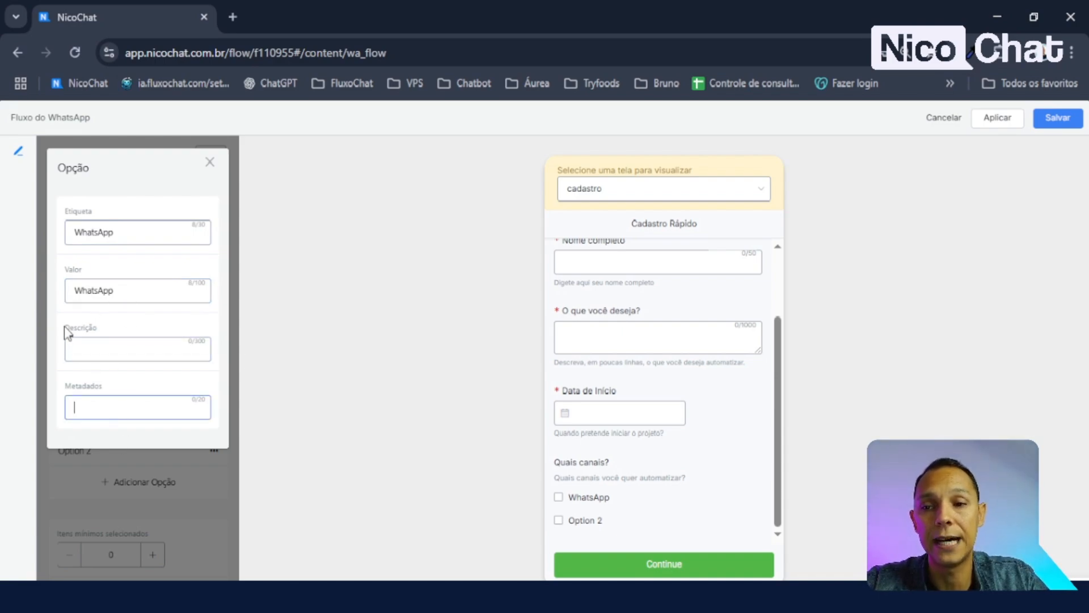
pyautogui.moveTo(63, 325); pyautogui.dragTo(220, 416)
pyautogui.click(136, 370)
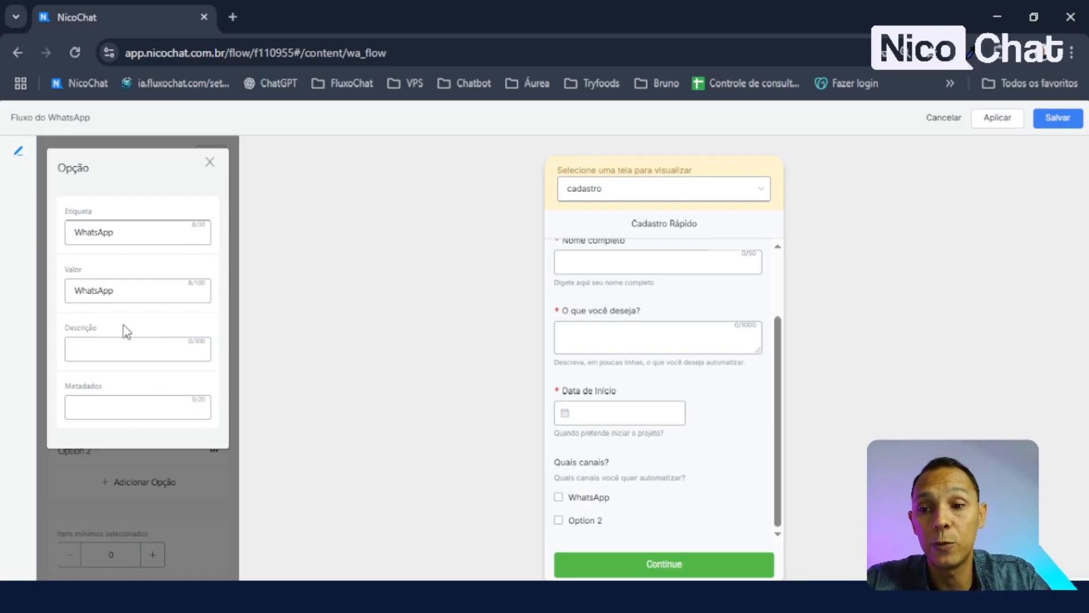
pyautogui.click(122, 234)
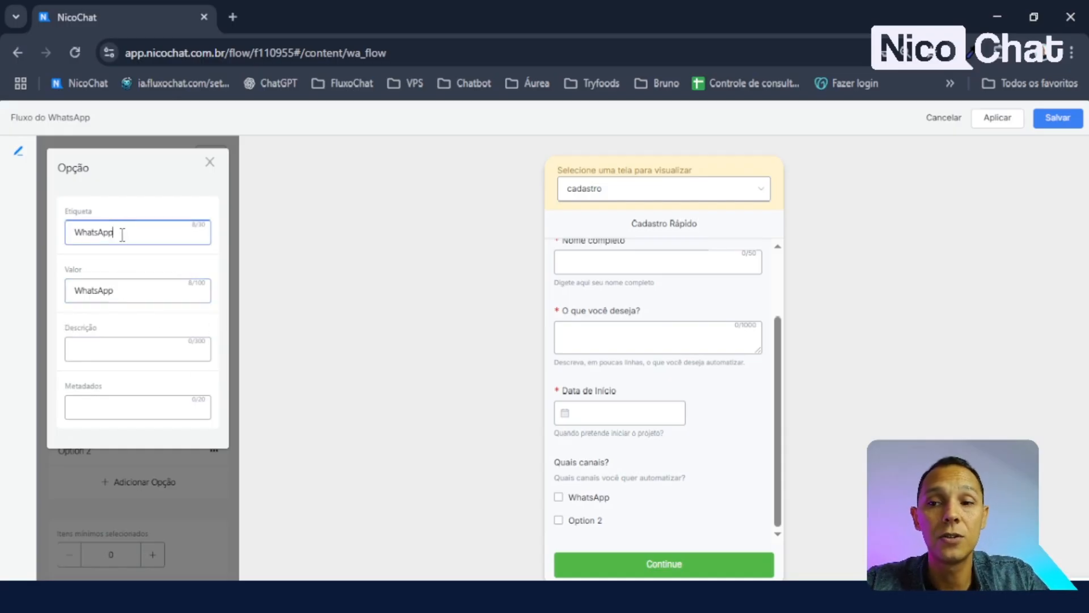
pyautogui.click(134, 299)
pyautogui.doubleClick(118, 297)
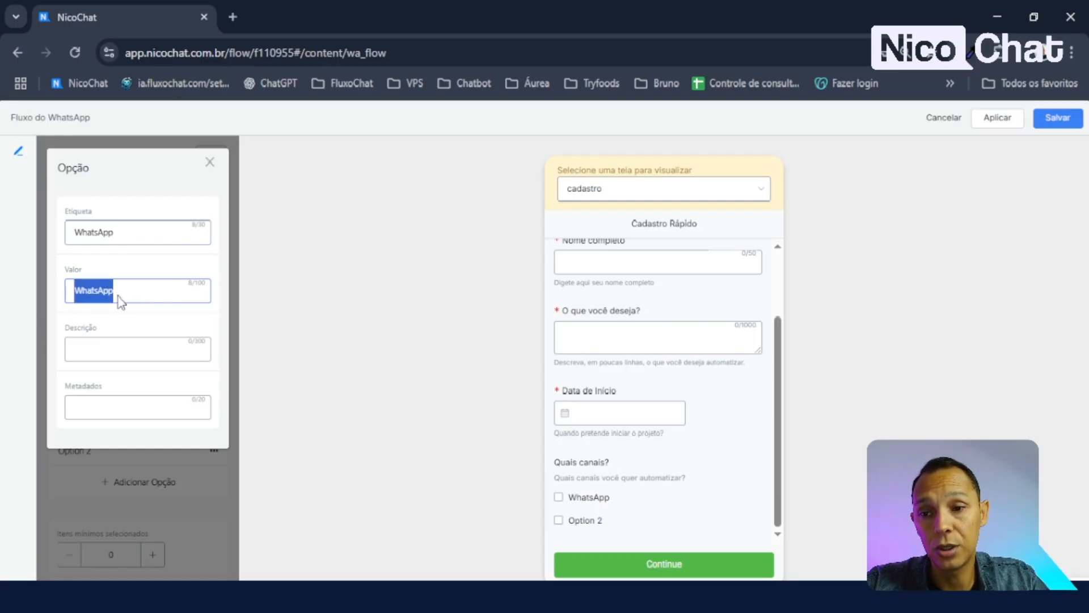
pyautogui.click(134, 275)
pyautogui.click(102, 231)
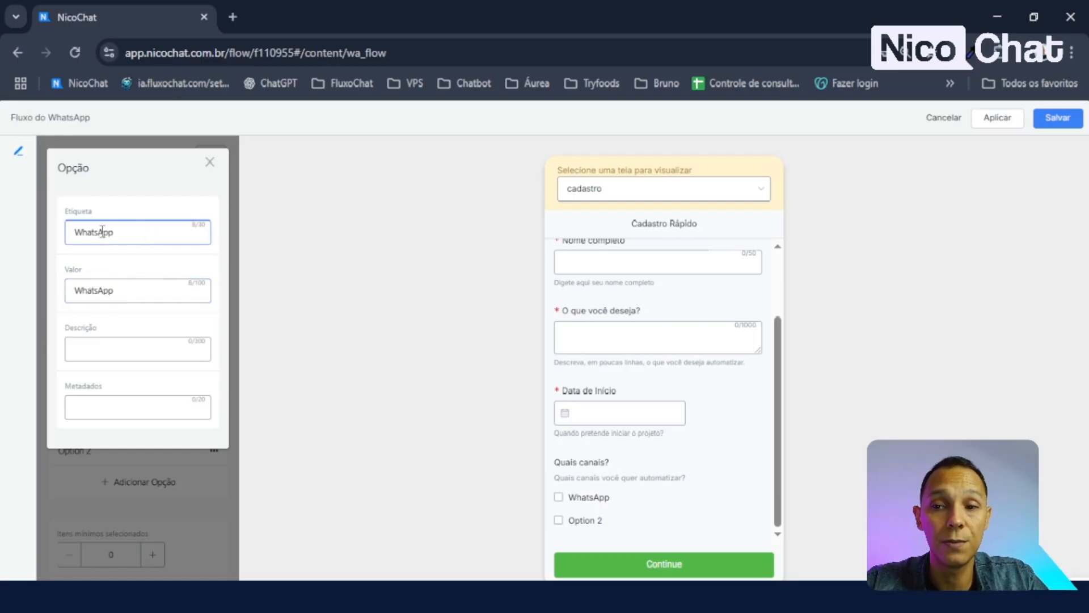
pyautogui.moveTo(119, 229); pyautogui.dragTo(49, 233)
pyautogui.click(169, 202)
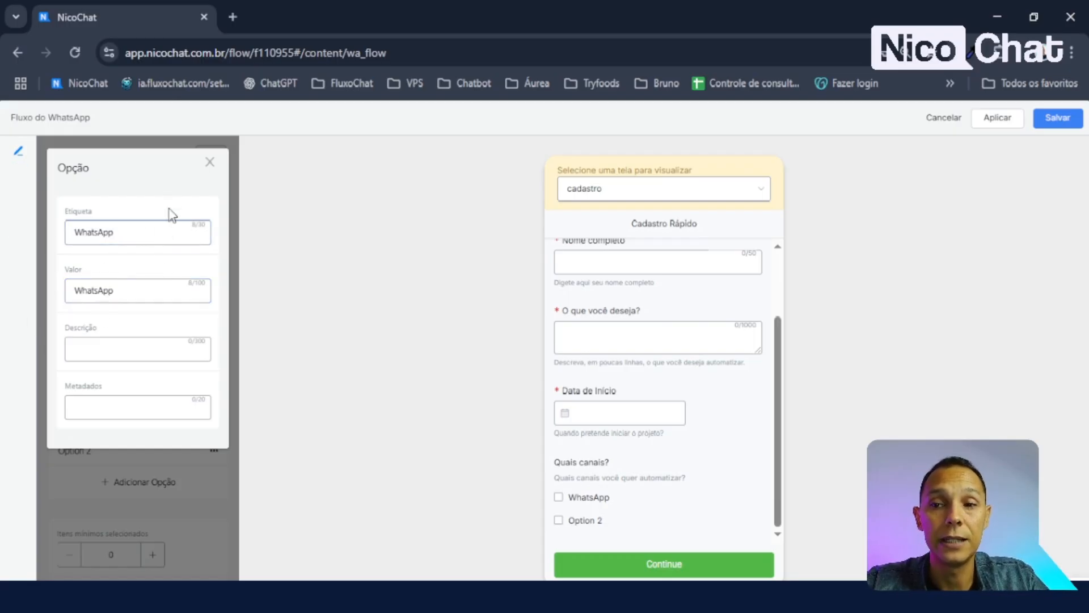
pyautogui.click(154, 238)
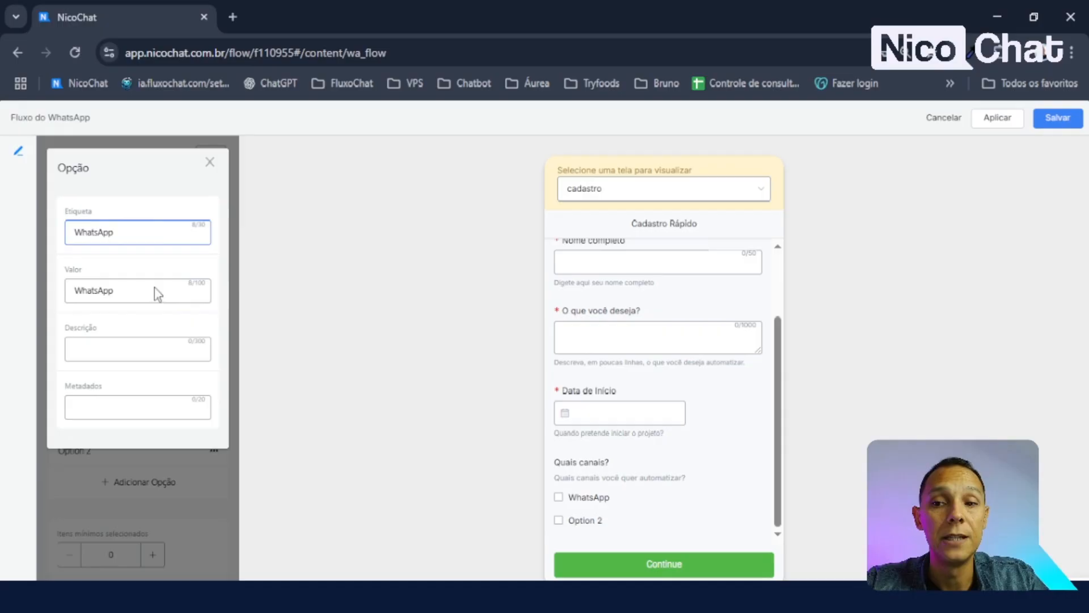
pyautogui.click(204, 282)
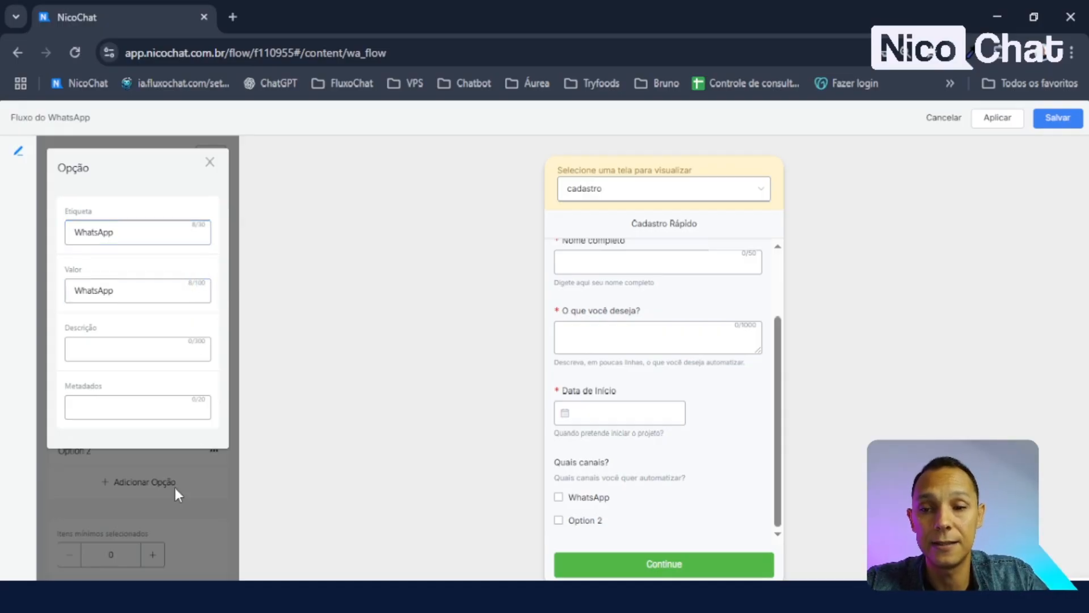
# - Rename Option 2 to Instagram with Instagram as its value
pyautogui.click(210, 163)
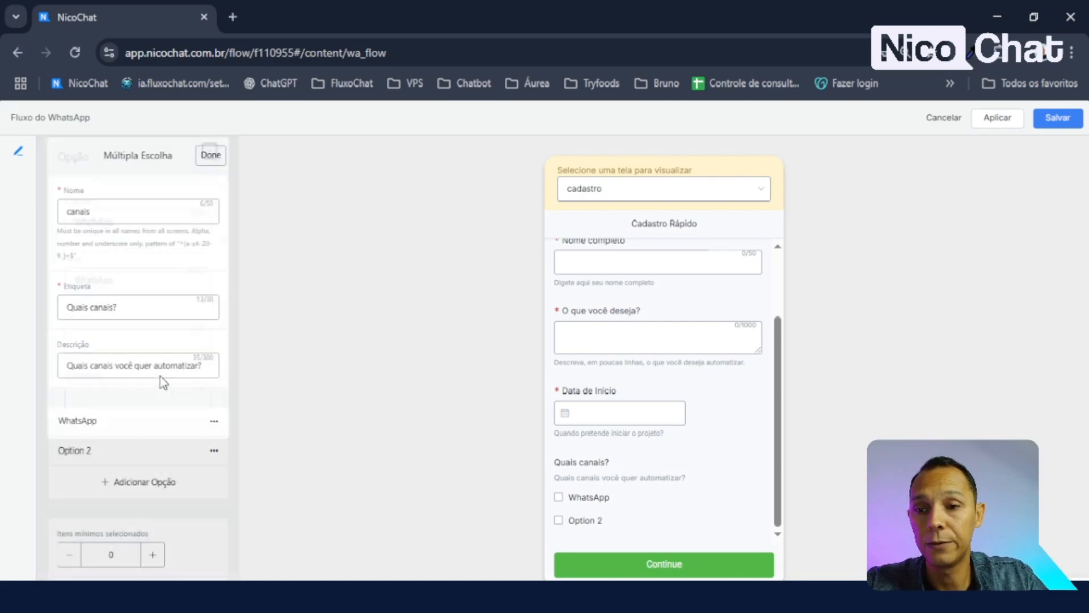
pyautogui.scroll(-2, 142, 423)
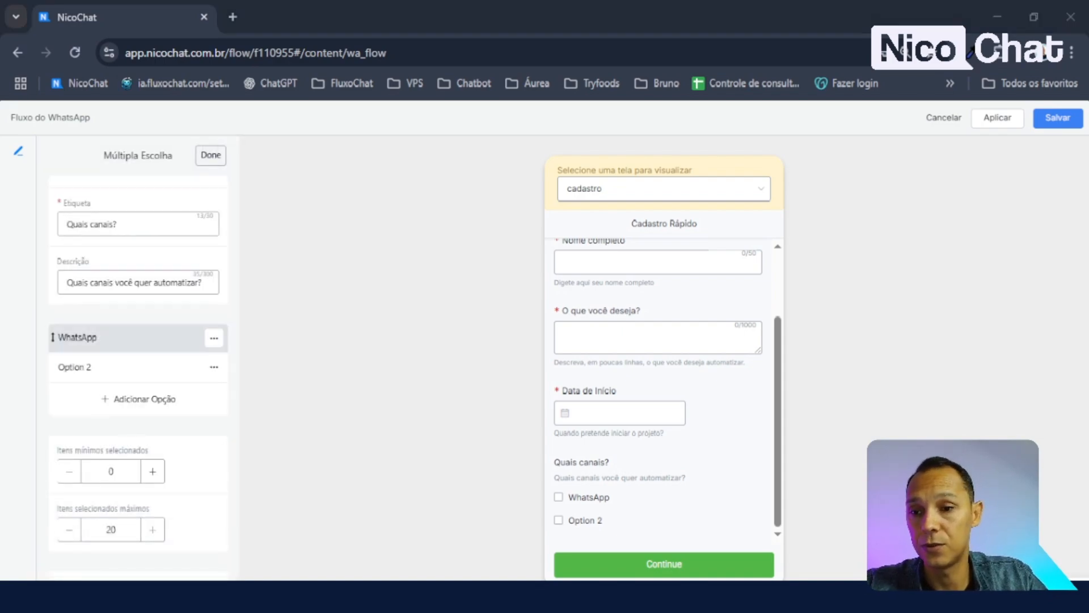
pyautogui.click(97, 368)
pyautogui.moveTo(121, 242); pyautogui.dragTo(3, 233)
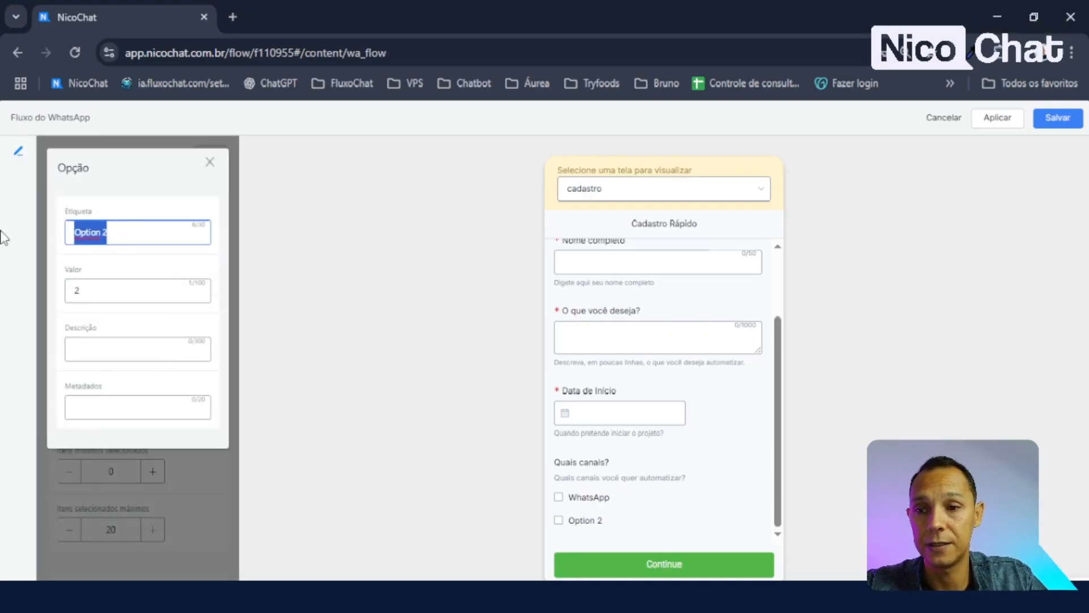
pyautogui.write('Instagram')
pyautogui.press('Tab')
pyautogui.hotkey('ctrl', 'v')
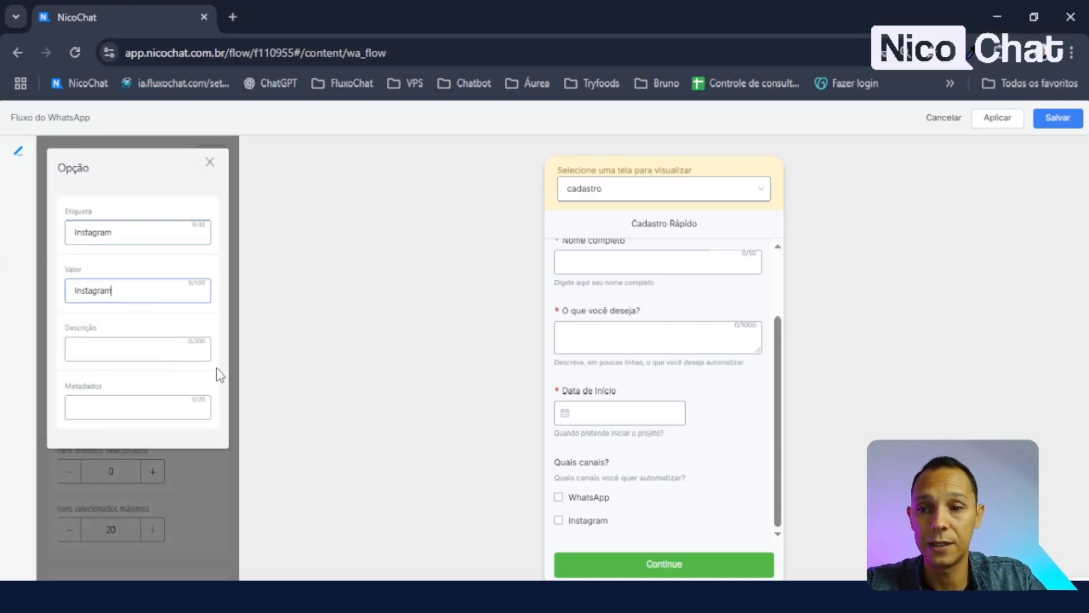
pyautogui.click(210, 162)
pyautogui.scroll(-2, 159, 318)
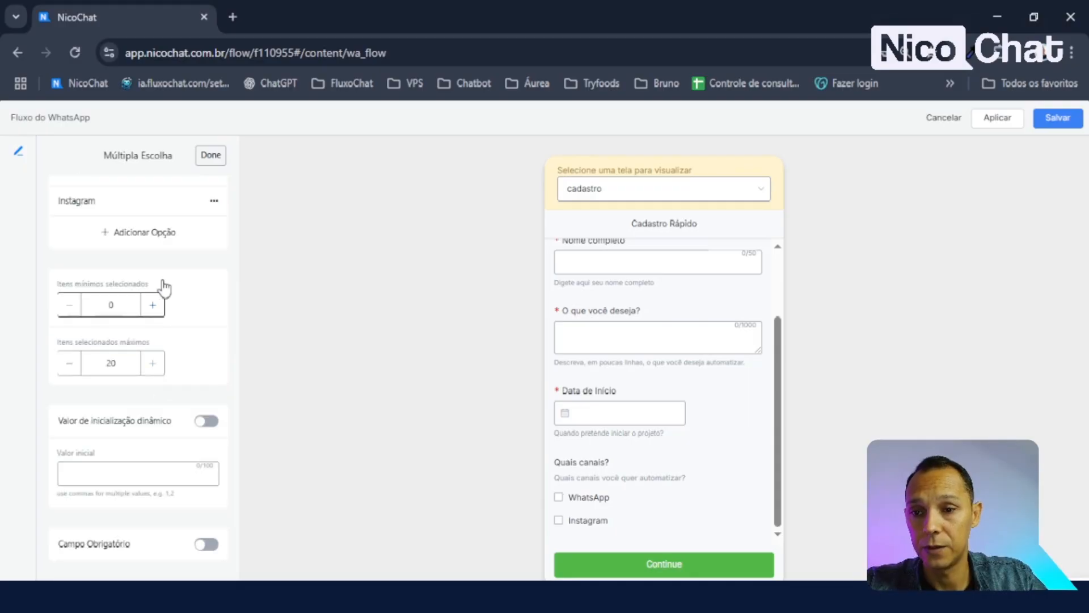
pyautogui.scroll(2, 170, 287)
# - Add a Facebook Messenger answer with a matching value
pyautogui.click(146, 318)
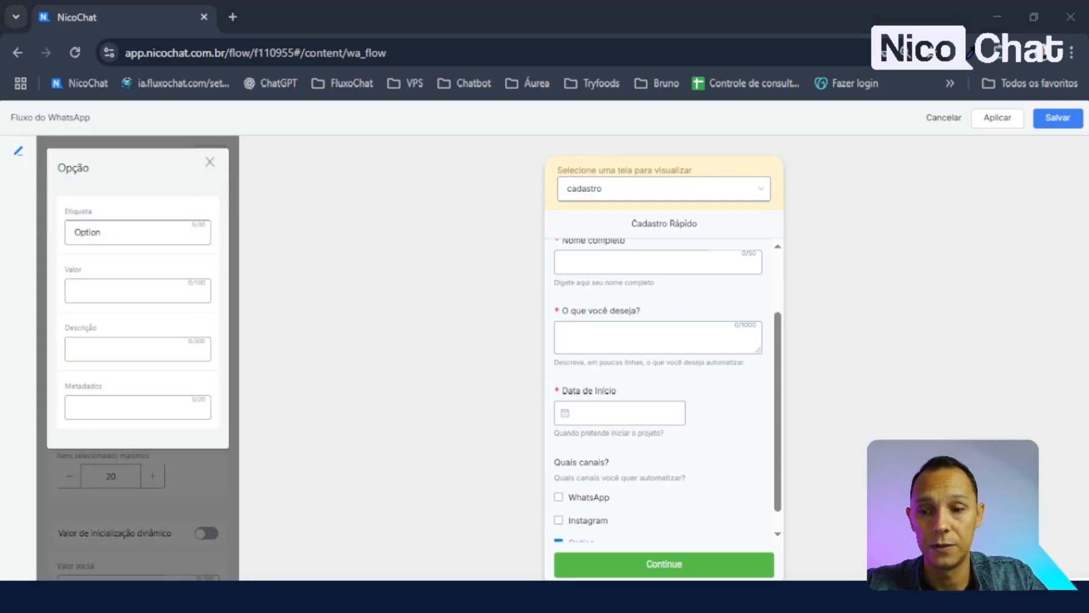
pyautogui.doubleClick(146, 236)
pyautogui.hotkey('ctrl', 'v')
pyautogui.click(125, 288)
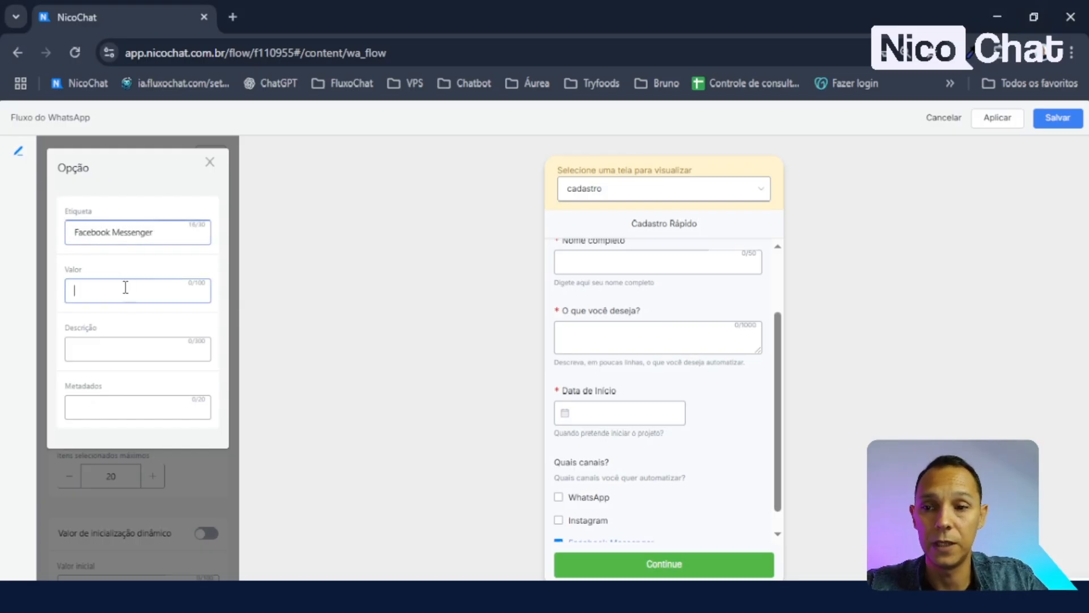
pyautogui.write('Facebook Messenger')
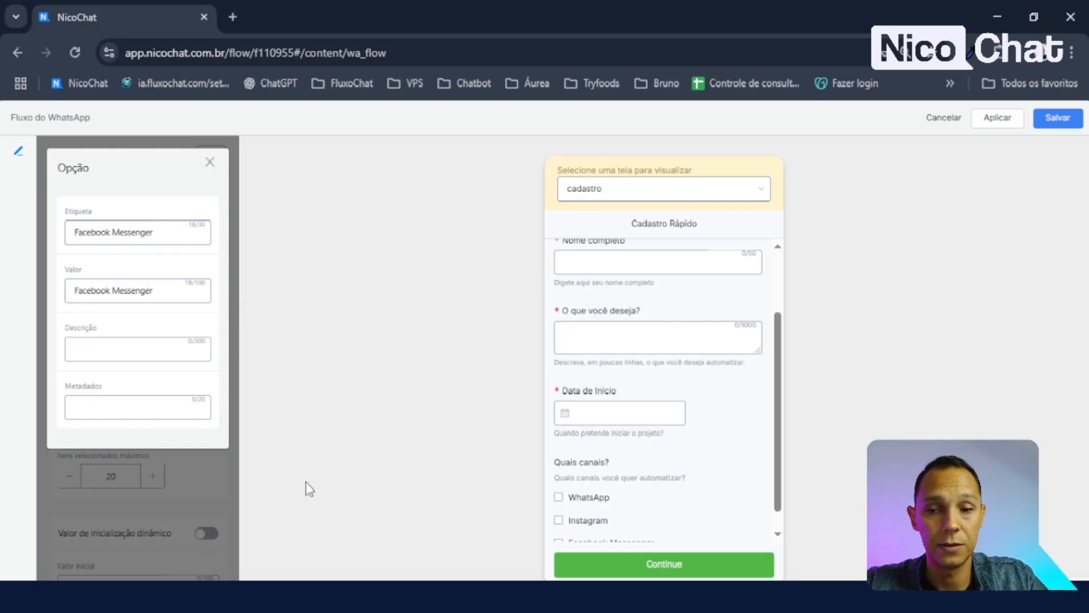
pyautogui.click(222, 483)
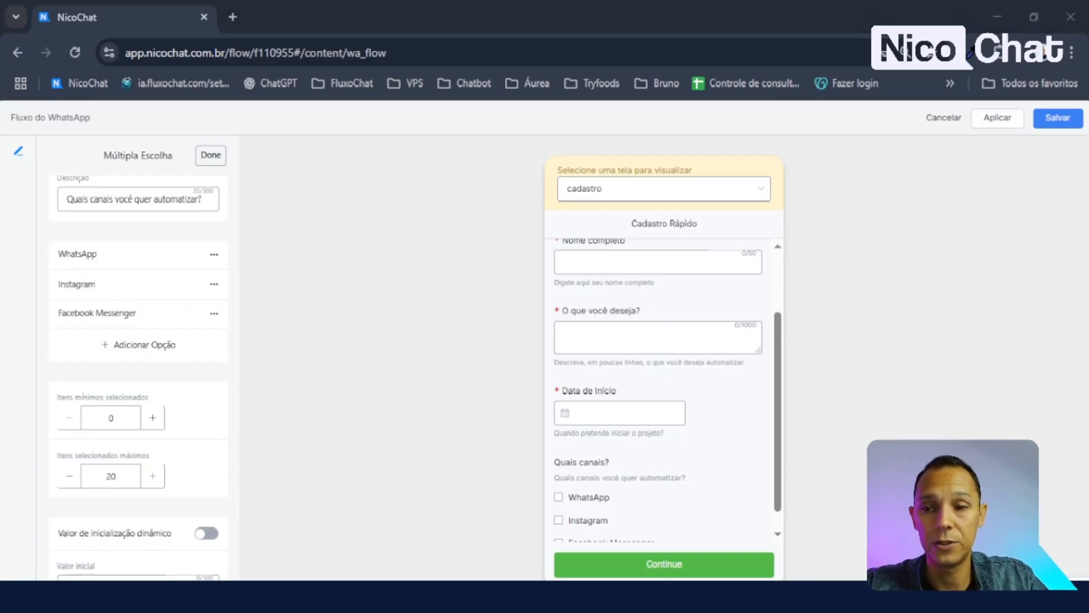
# - Add a Site / Chat Web answer with a matching value
pyautogui.click(138, 344)
pyautogui.doubleClick(131, 234)
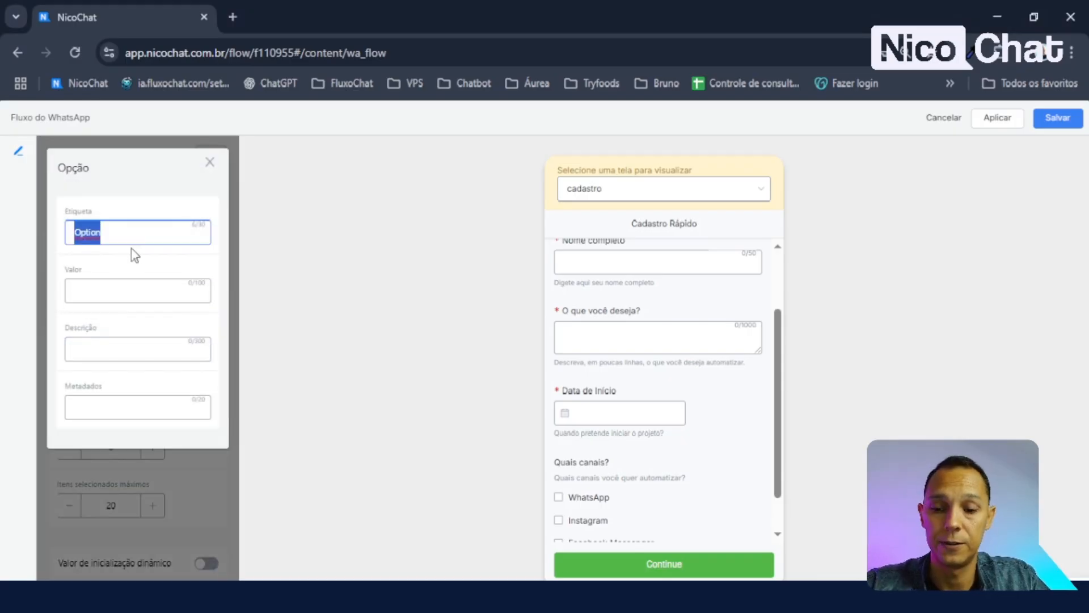
pyautogui.write('Site / Chat Web')
pyautogui.click(135, 289)
pyautogui.write('Site / Chat Web')
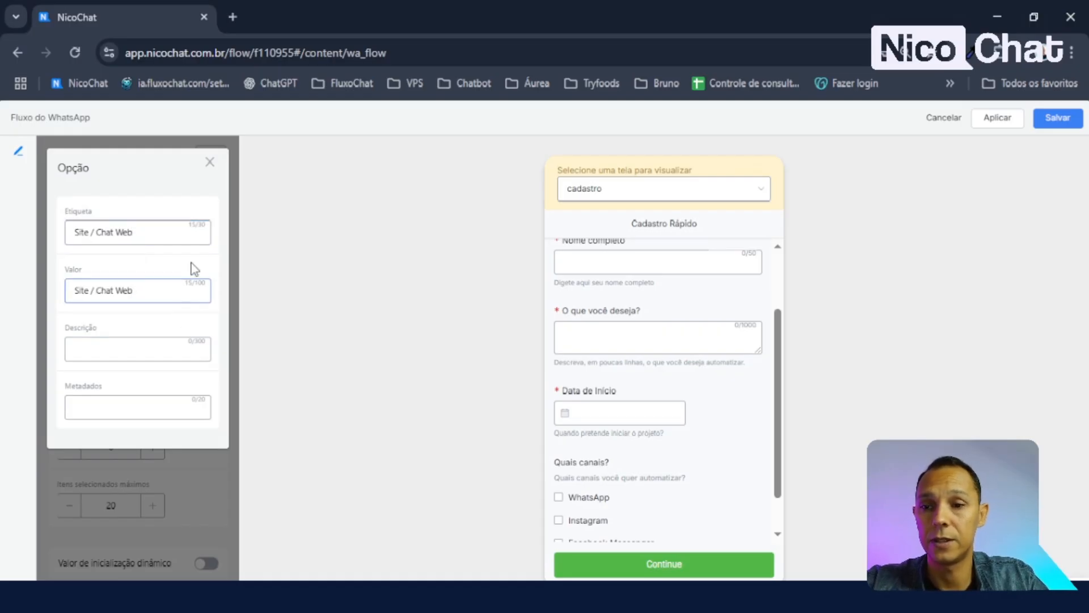
pyautogui.click(209, 163)
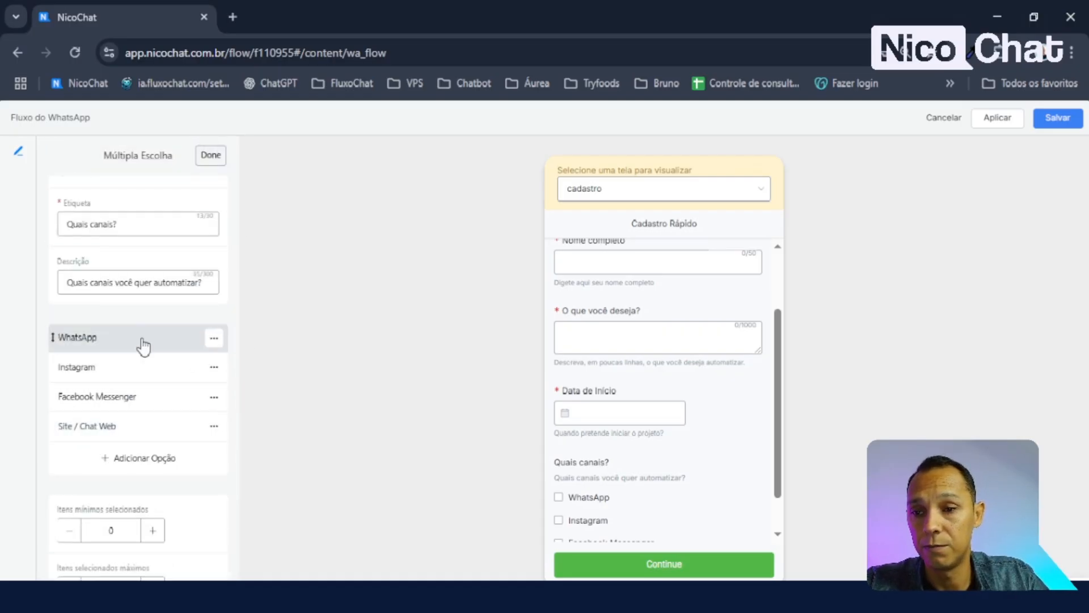
pyautogui.scroll(-1, 652, 459)
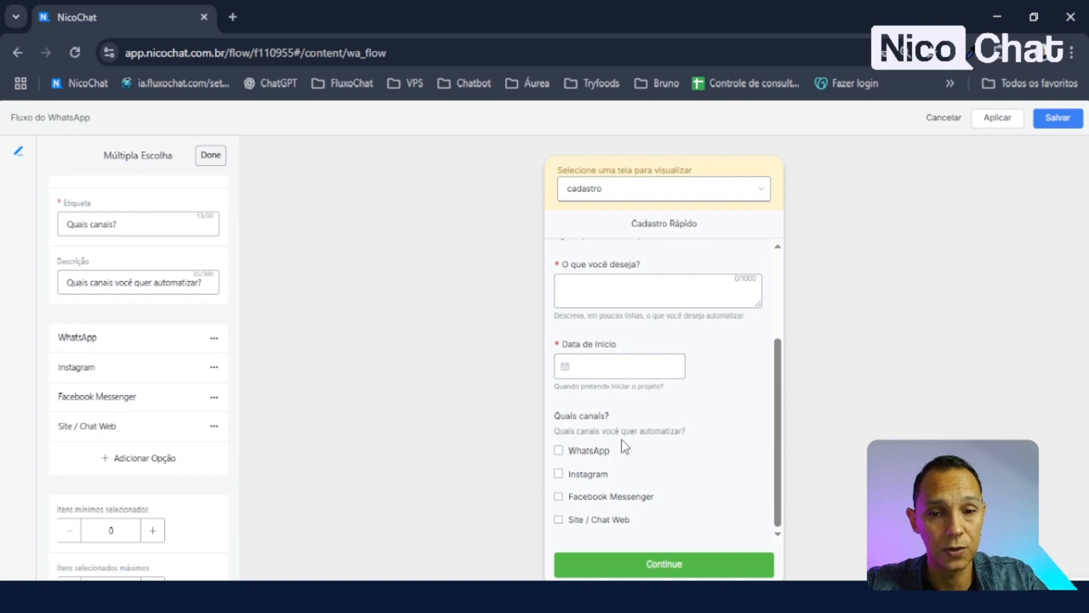
# - Tick and untick all four channel answers in the form preview
pyautogui.click(560, 451)
pyautogui.click(560, 474)
pyautogui.click(559, 497)
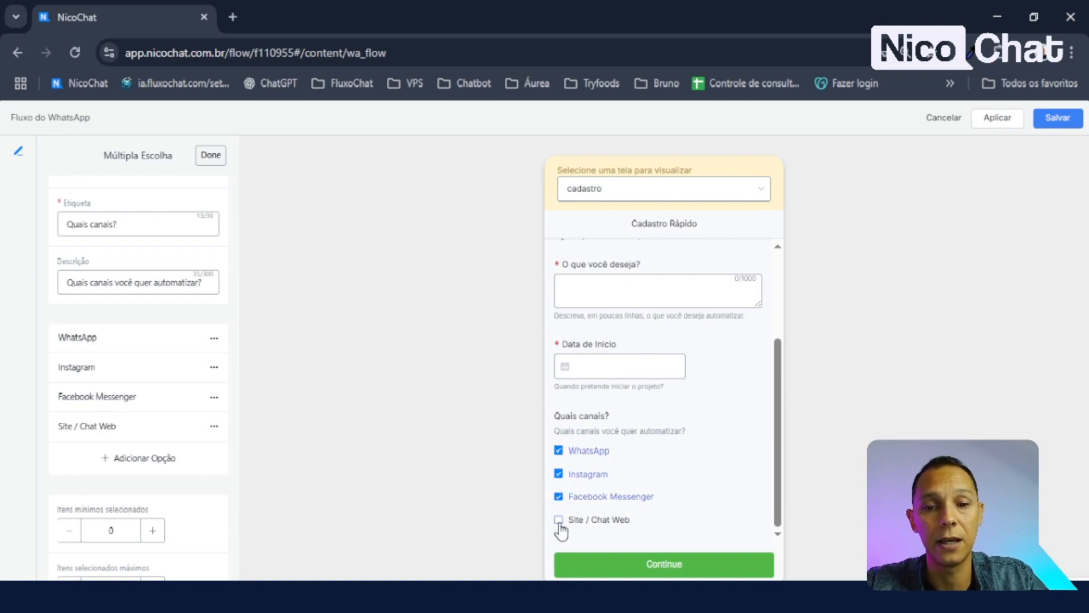
pyautogui.click(559, 520)
pyautogui.click(560, 520)
pyautogui.click(559, 497)
pyautogui.click(560, 473)
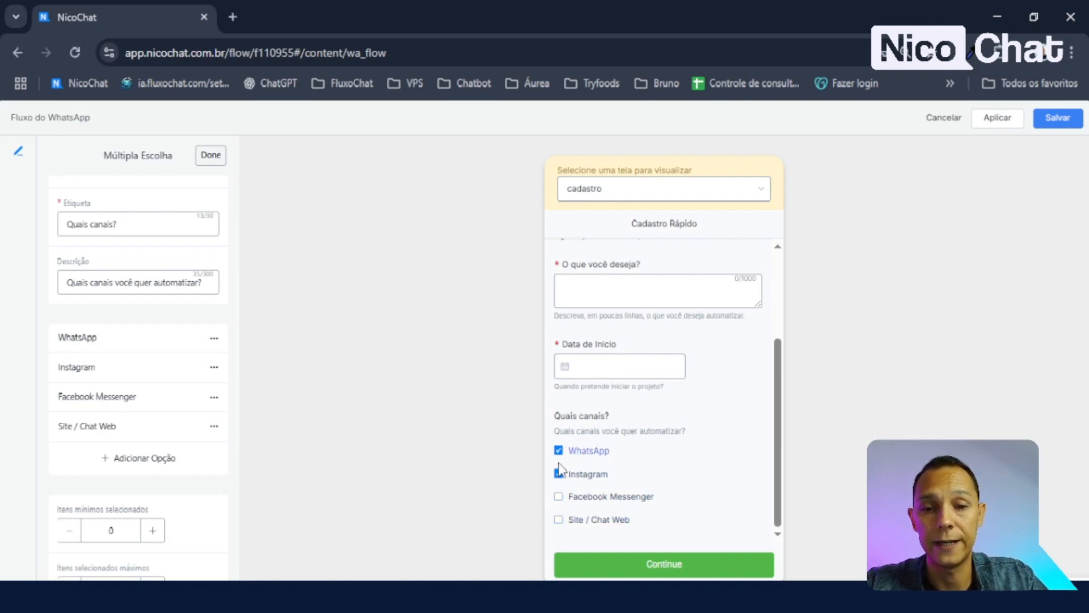
pyautogui.click(559, 450)
pyautogui.scroll(-5, 171, 459)
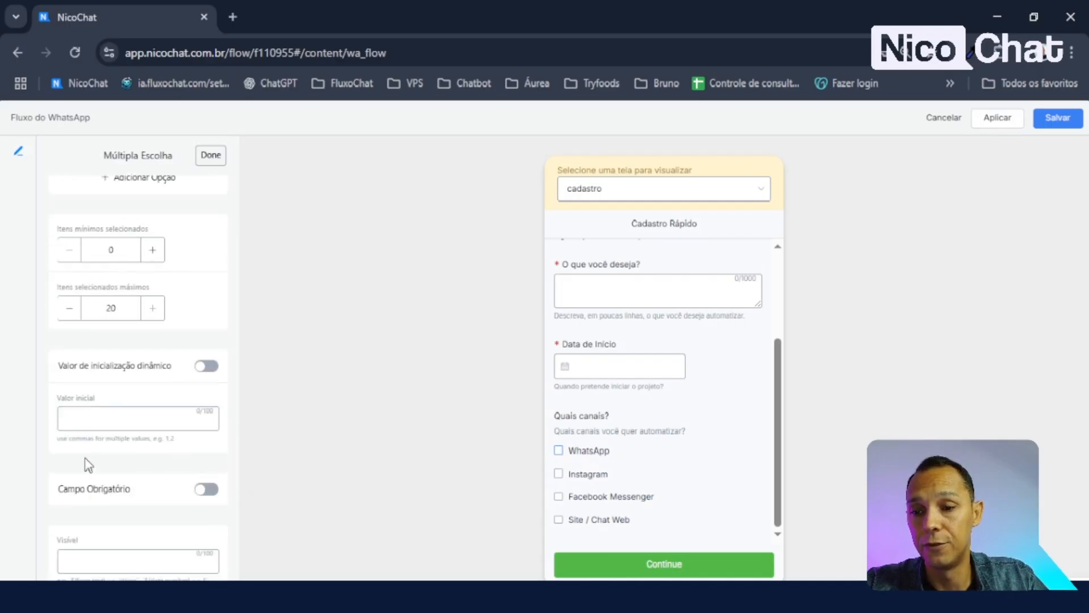
pyautogui.scroll(5, 107, 431)
pyautogui.scroll(-4, 130, 386)
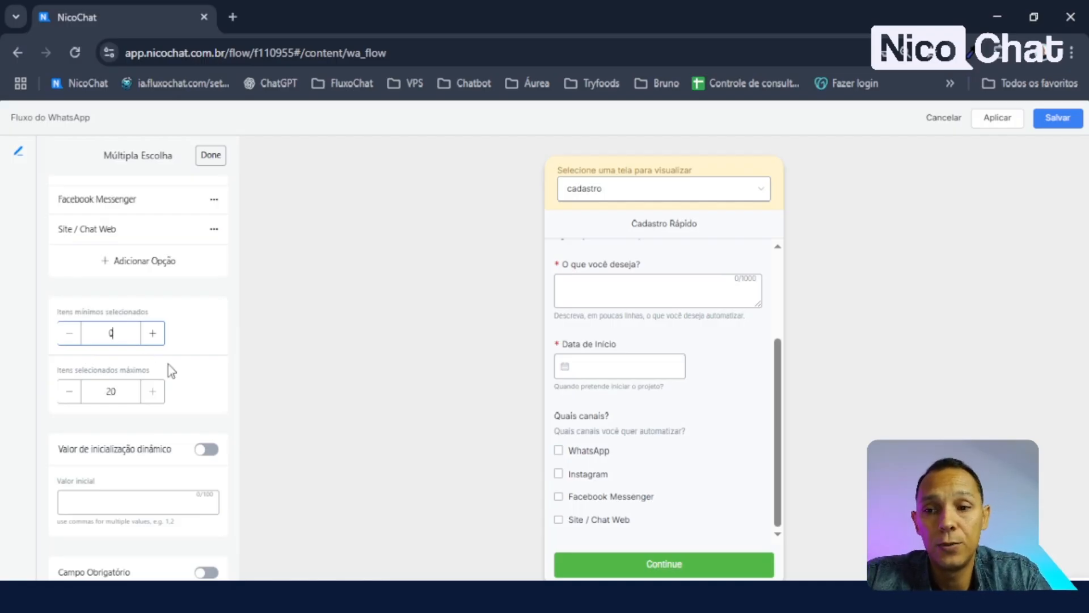
# - Set Itens mínimos selecionados to 1 and Itens selecionados máximos to 4
pyautogui.press('BackSpace')
pyautogui.write('1')
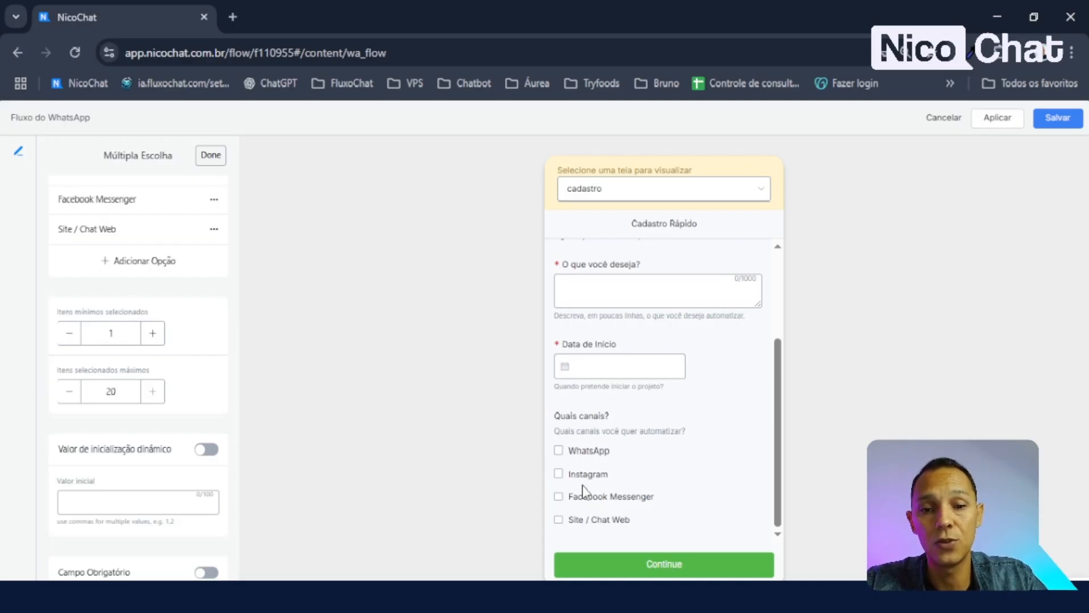
pyautogui.doubleClick(124, 391)
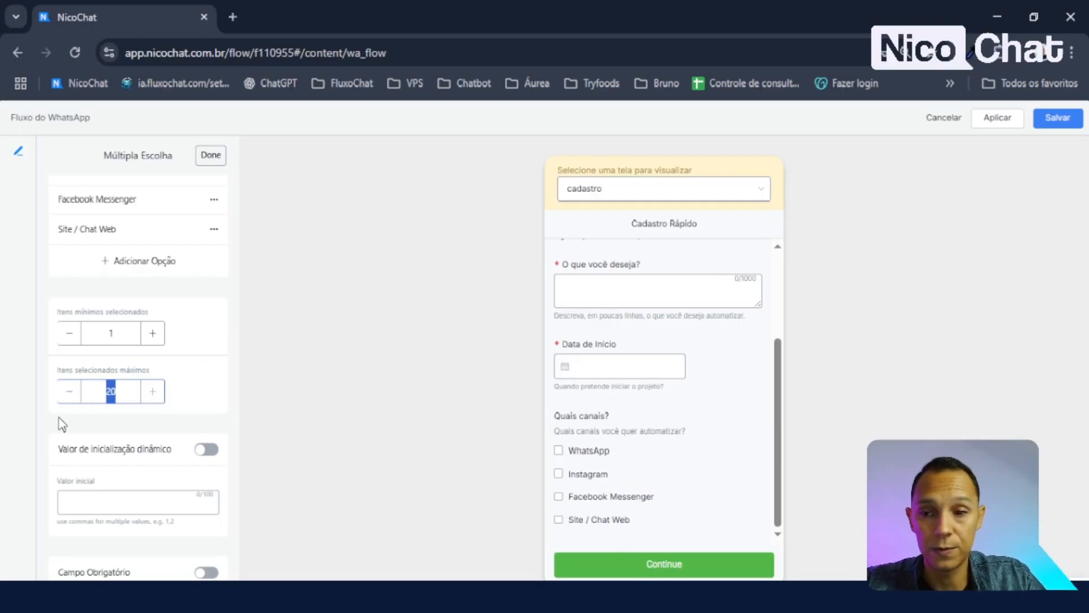
pyautogui.write('4')
pyautogui.scroll(5, 113, 386)
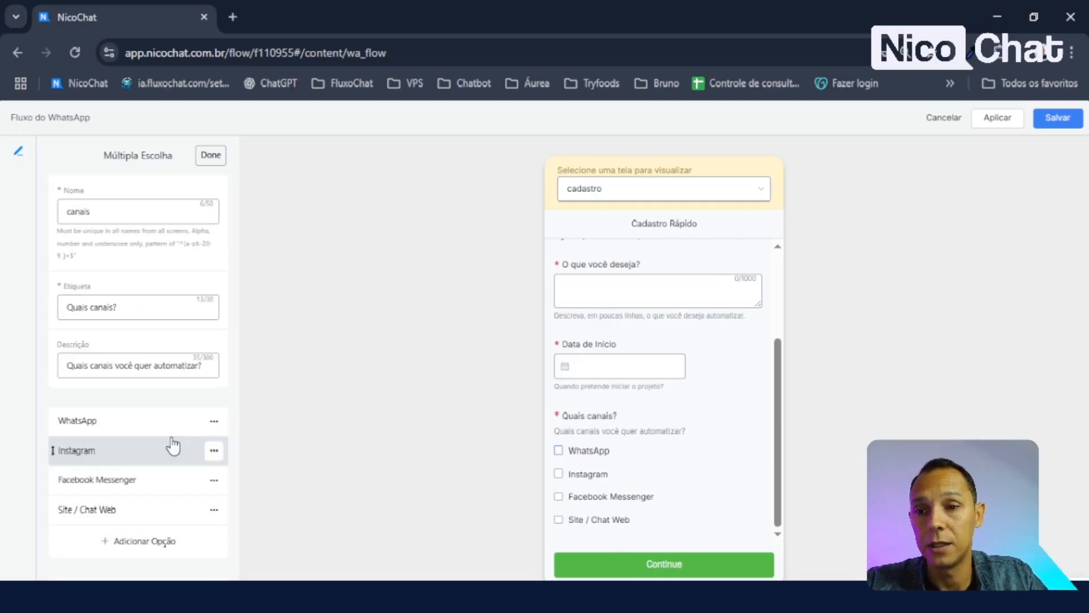
# - Add a single-choice Opções field below Quais canais? on the cadastro screen
pyautogui.click(211, 155)
pyautogui.scroll(-1, 178, 499)
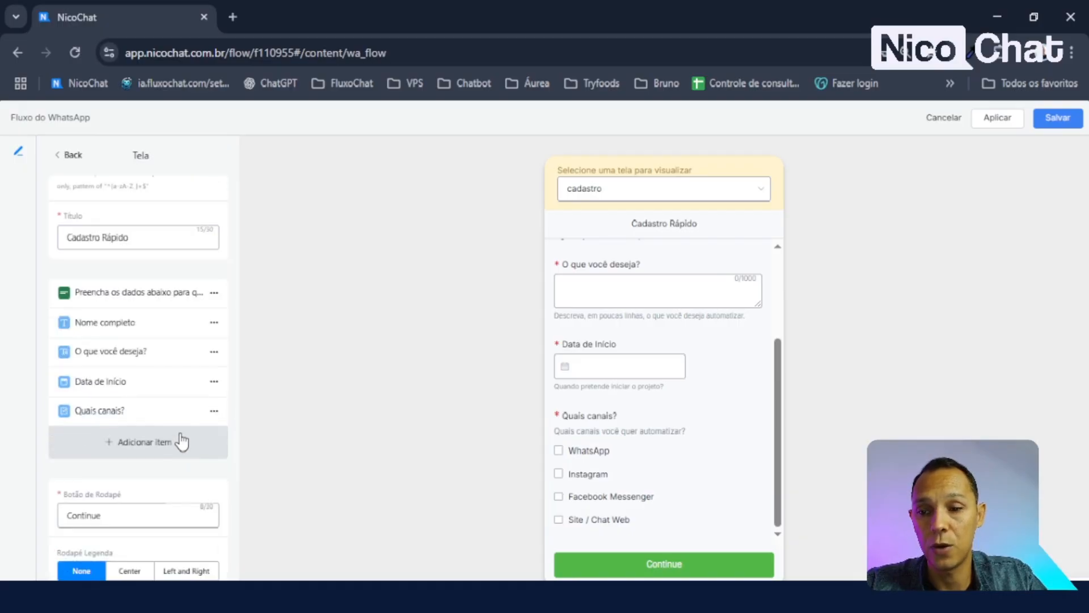
pyautogui.click(151, 444)
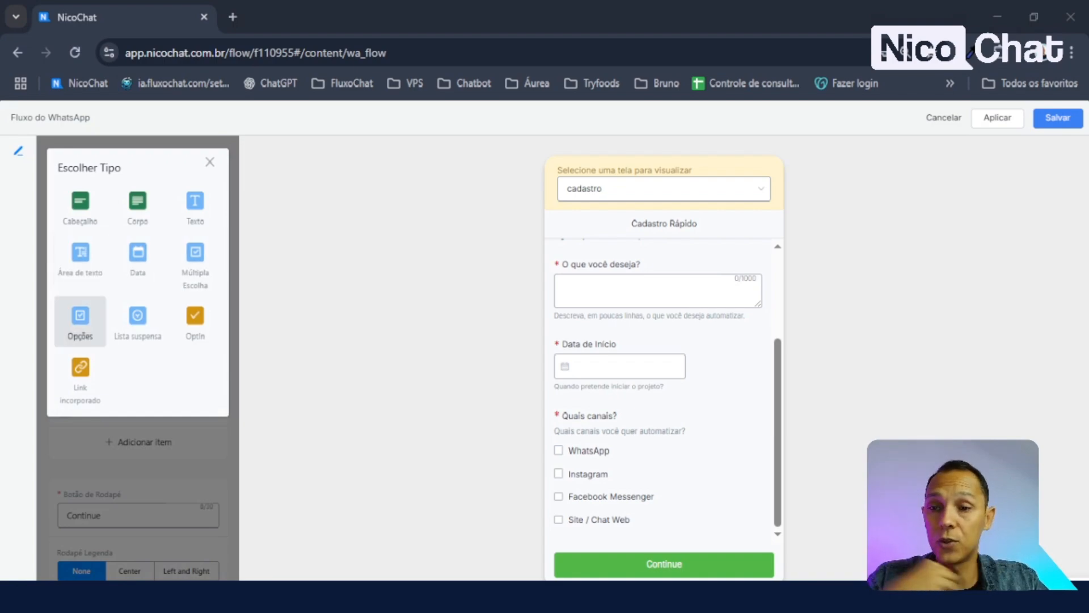
pyautogui.click(80, 319)
# - Test the Opções and Quais canais? answers in the preview, then reopen Quais canais? settings
pyautogui.click(585, 521)
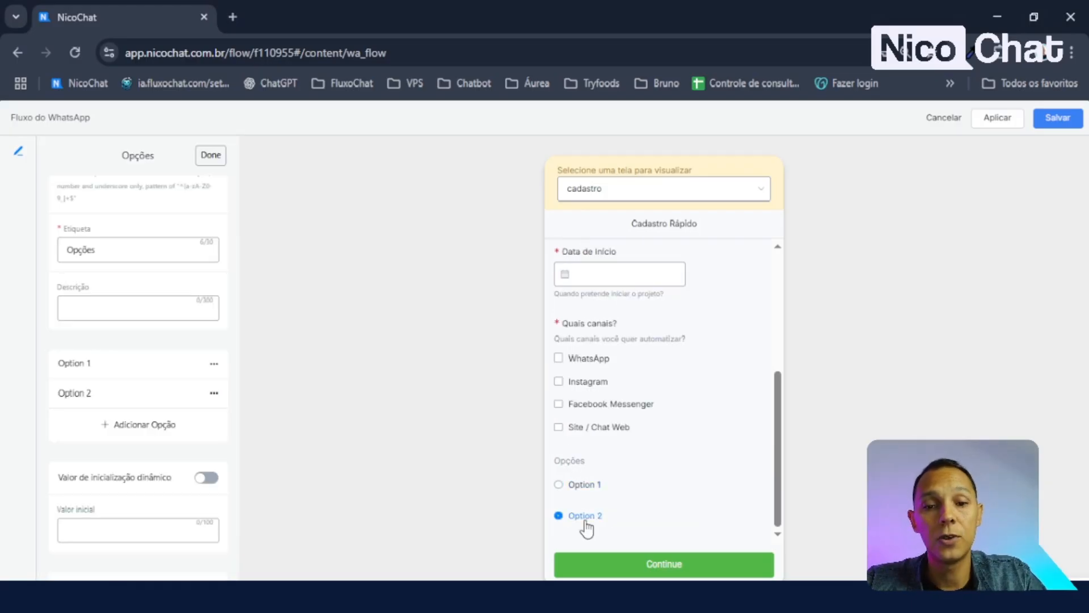
pyautogui.click(586, 485)
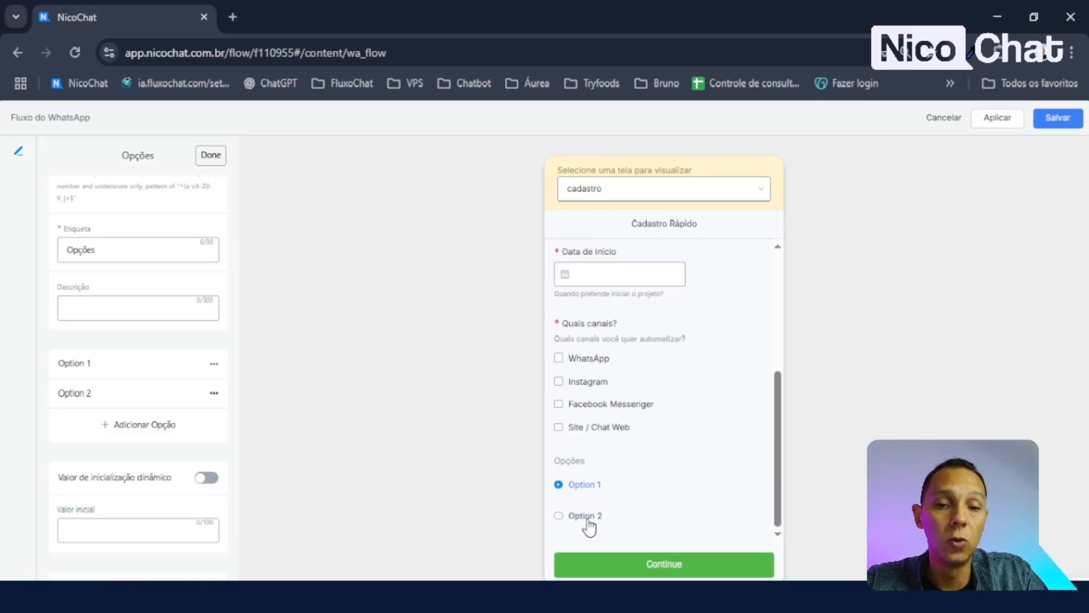
pyautogui.click(586, 516)
pyautogui.click(586, 486)
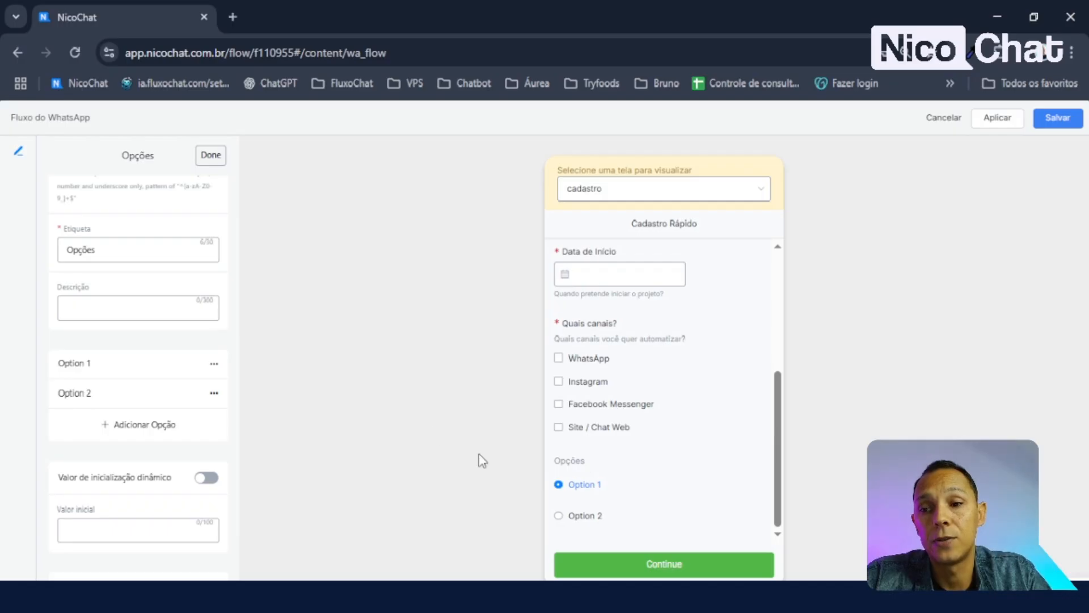
pyautogui.click(559, 360)
pyautogui.click(559, 383)
pyautogui.click(559, 404)
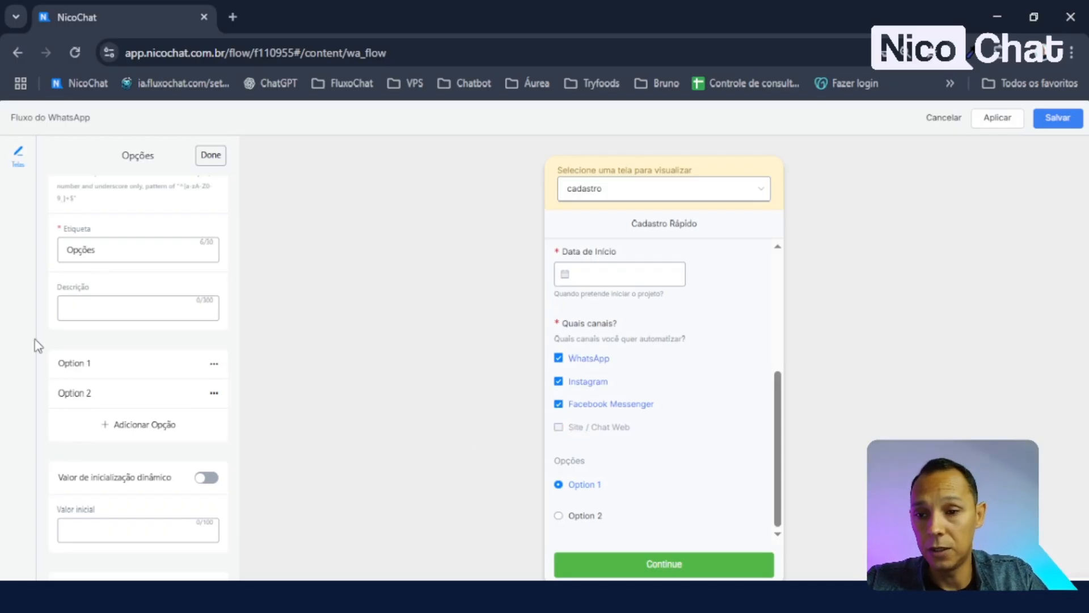
pyautogui.click(210, 155)
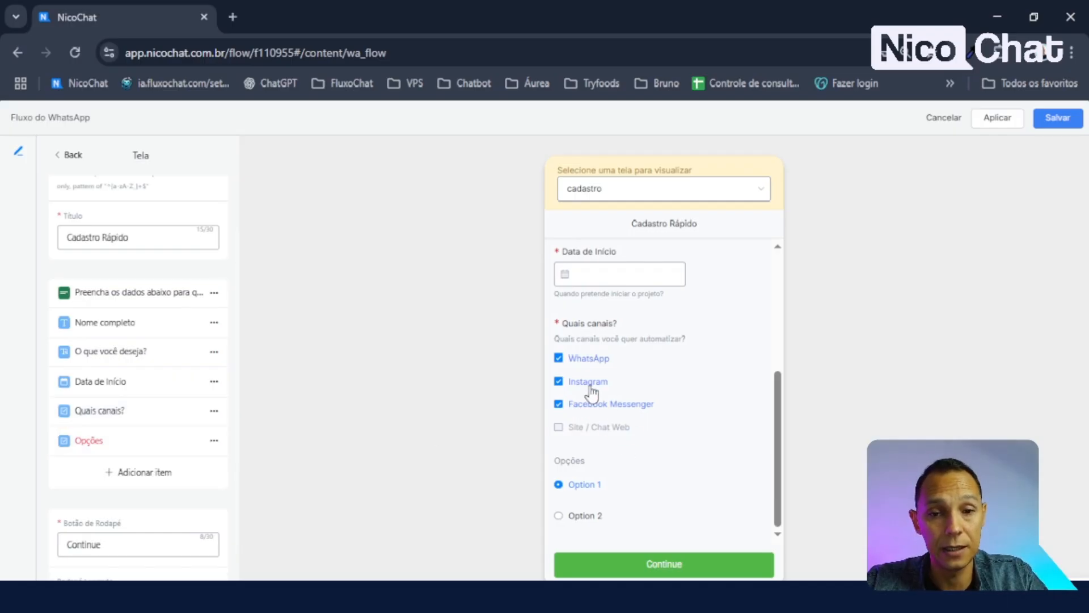
pyautogui.click(142, 419)
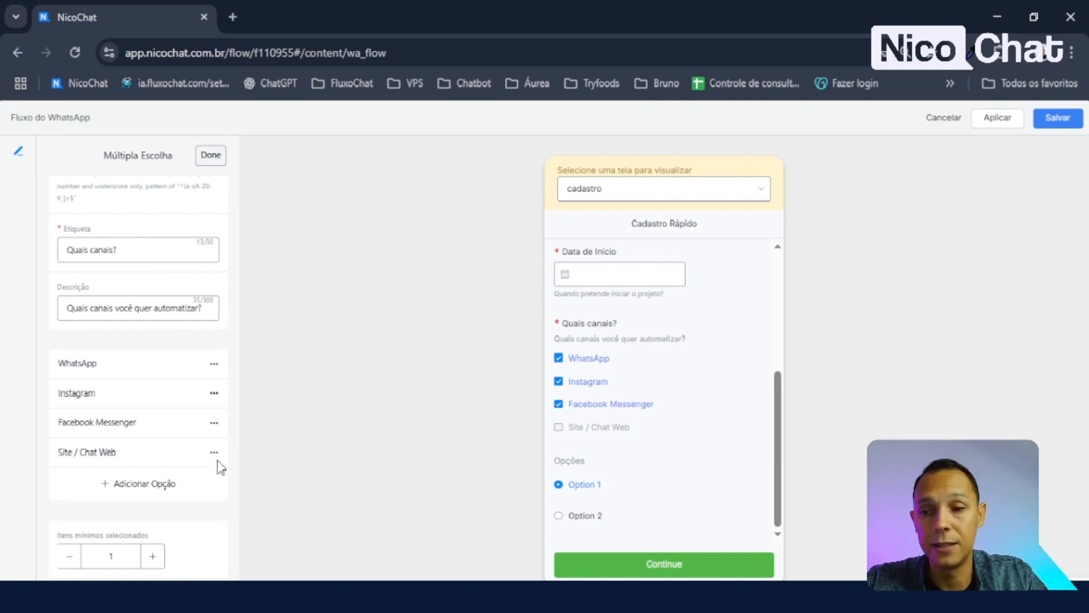
# - Raise the maximum selections to 5 and tick all four channels in the preview
pyautogui.scroll(-3, 149, 420)
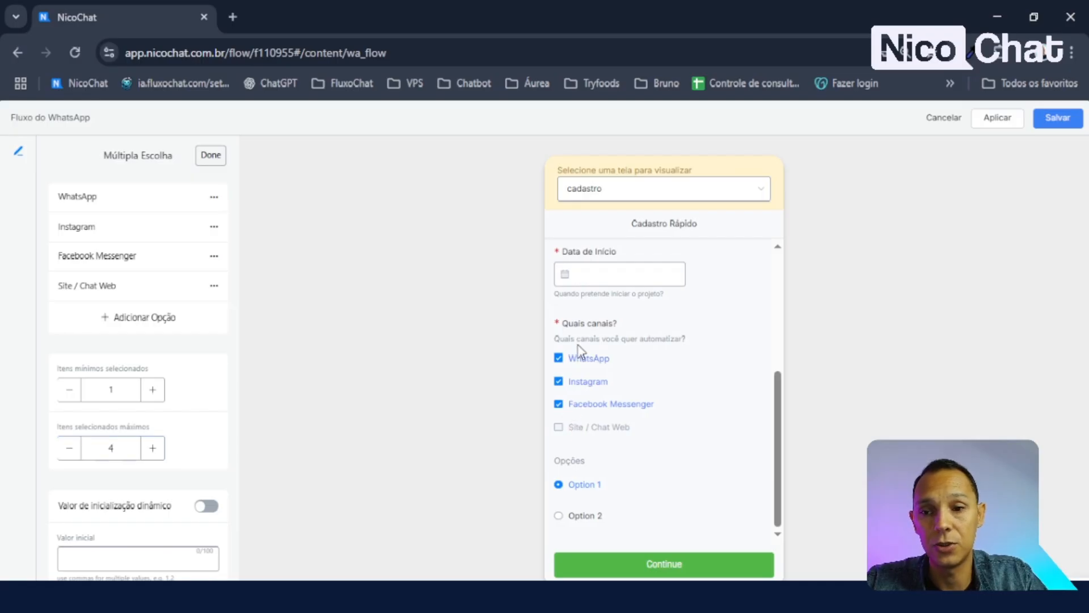
pyautogui.click(582, 363)
pyautogui.click(572, 382)
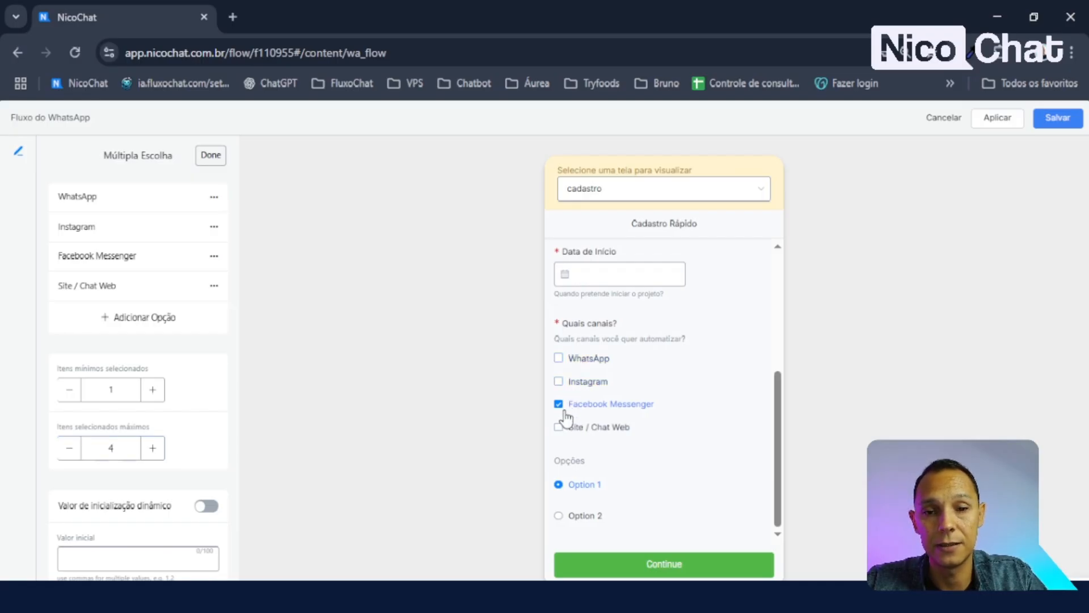
pyautogui.click(567, 404)
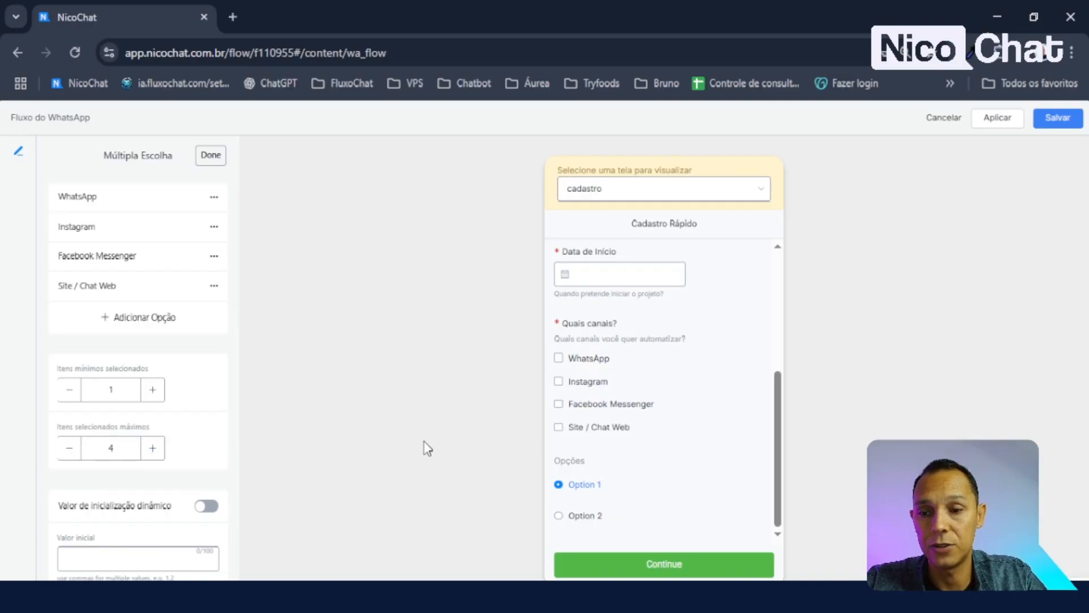
pyautogui.click(153, 448)
pyautogui.click(572, 426)
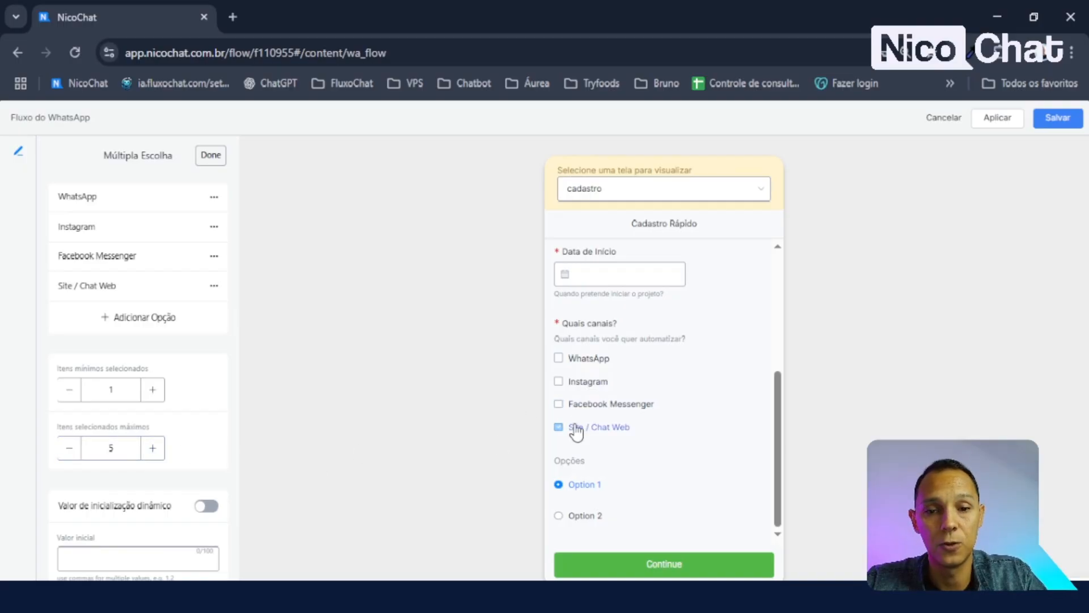
pyautogui.click(577, 406)
pyautogui.click(574, 382)
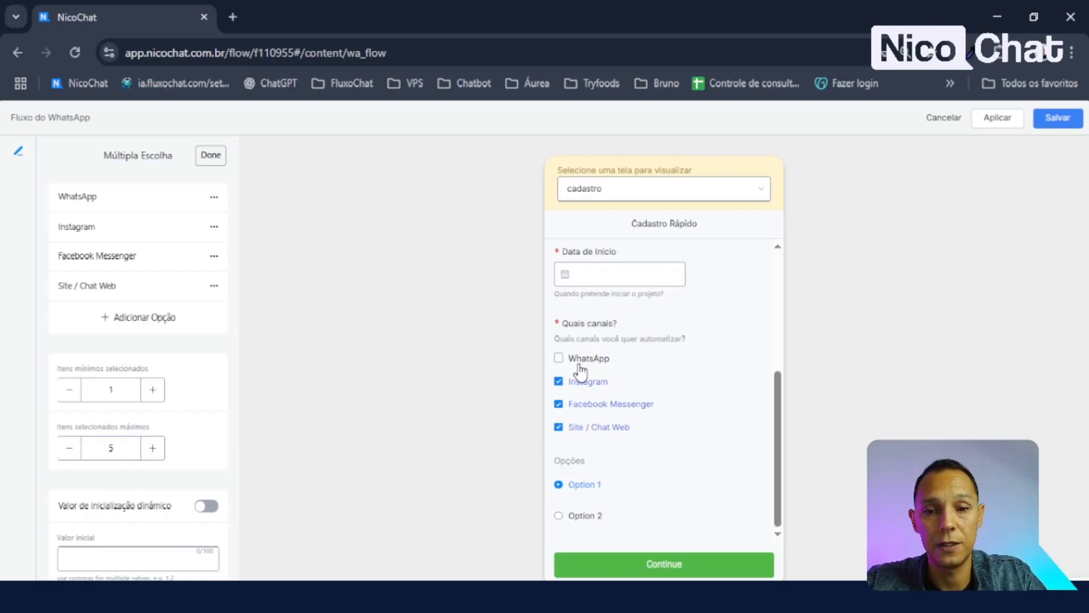
pyautogui.click(581, 360)
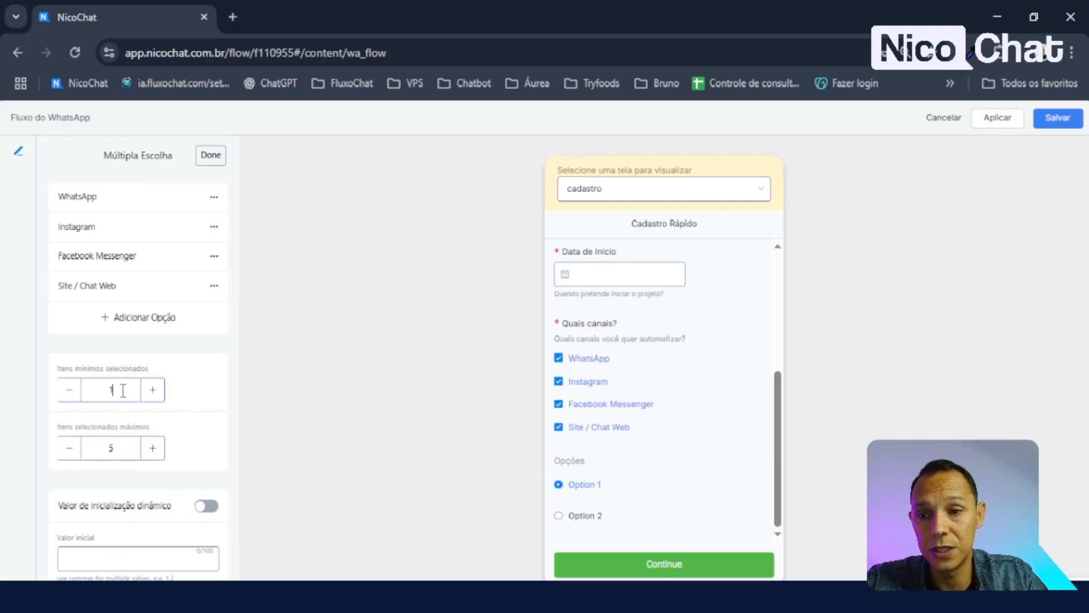
# - Try minimum 0 in the preview, then restore minimum 1 and maximum 5 selections
pyautogui.moveTo(123, 391); pyautogui.dragTo(61, 399)
pyautogui.click(201, 404)
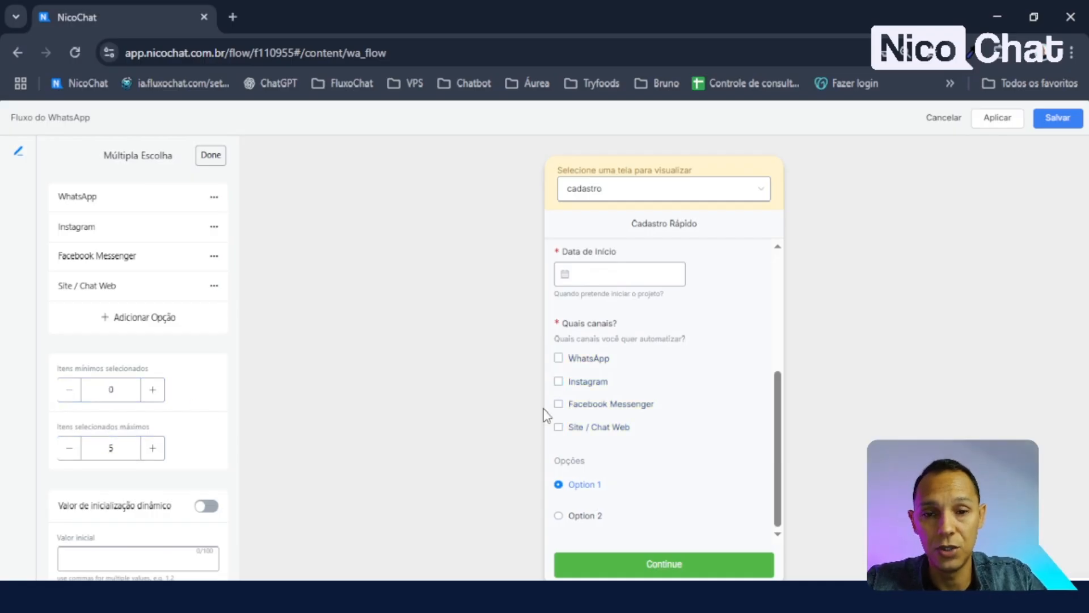
pyautogui.moveTo(135, 449); pyautogui.dragTo(52, 461)
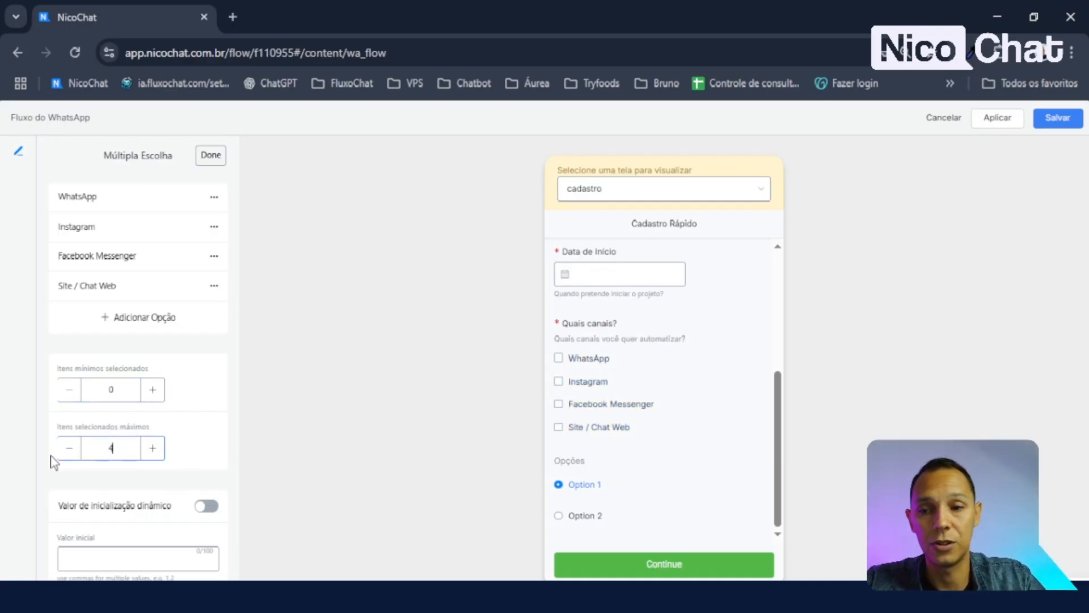
pyautogui.click(598, 427)
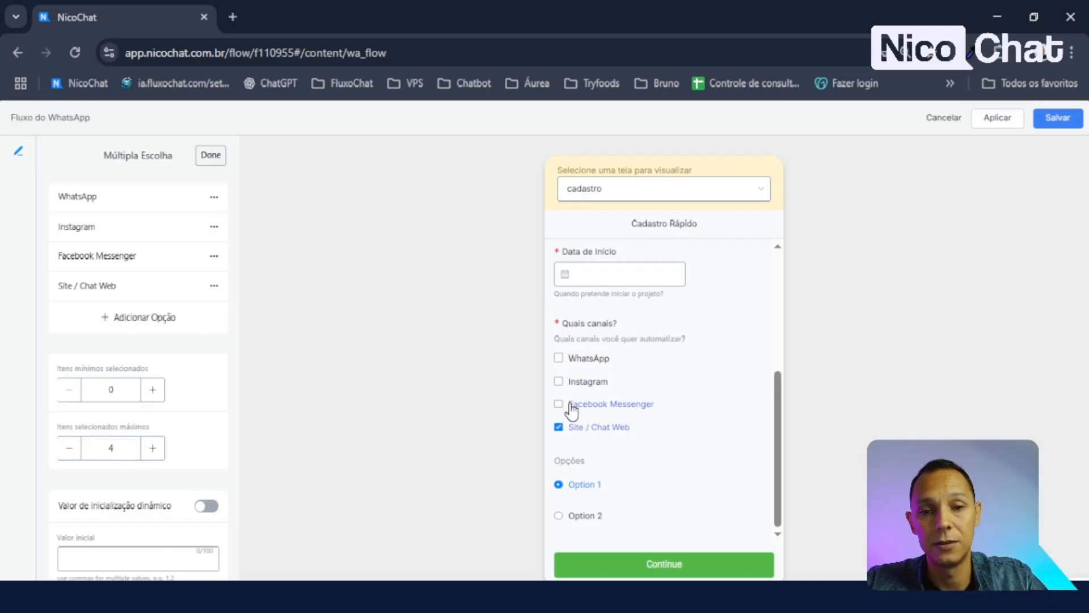
pyautogui.click(574, 389)
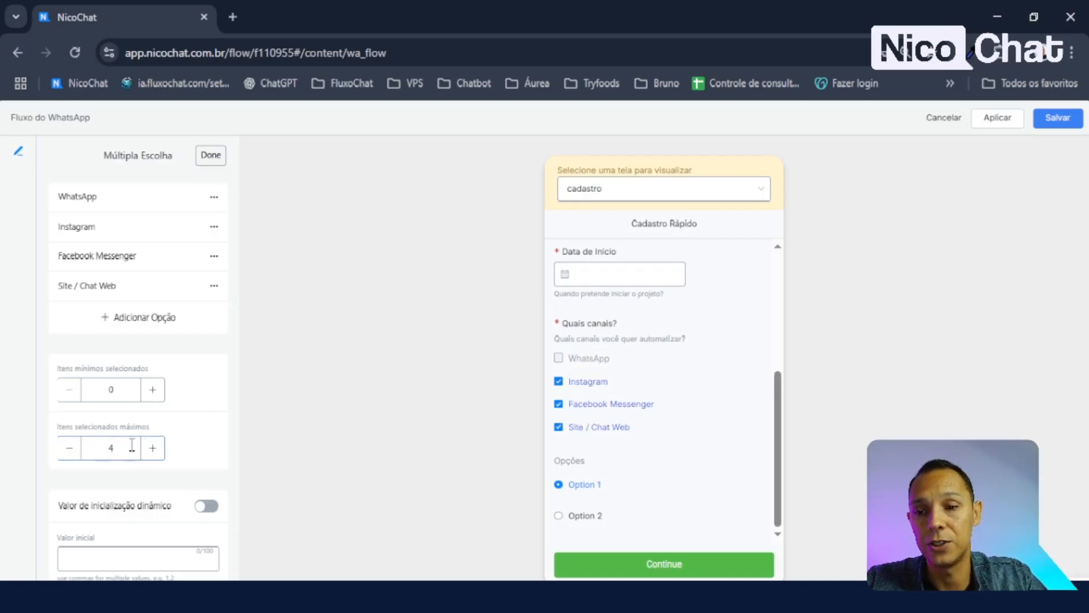
pyautogui.click(157, 448)
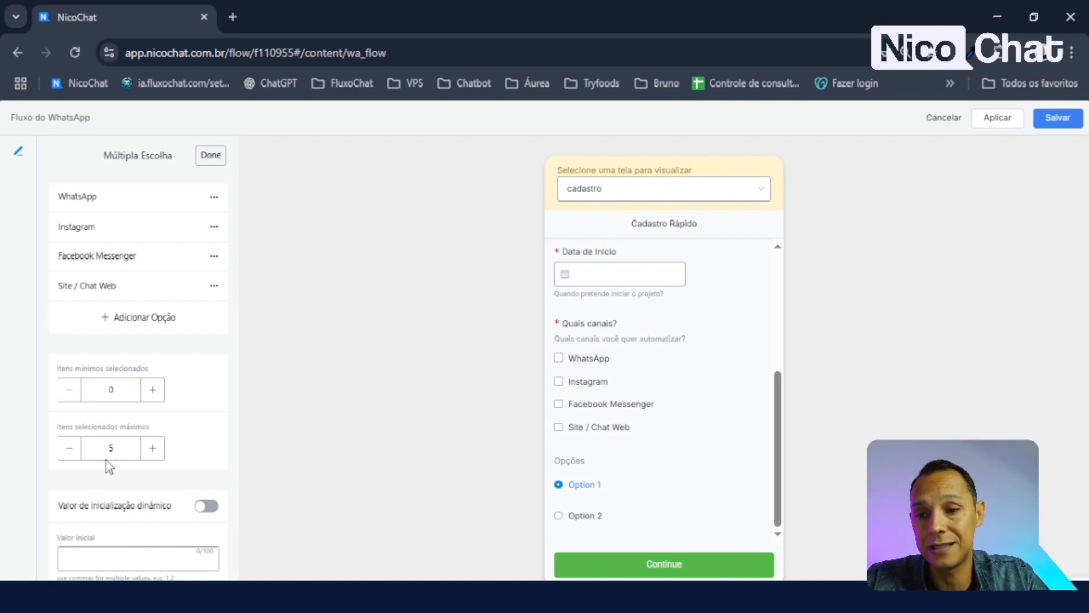
pyautogui.click(580, 359)
pyautogui.click(584, 384)
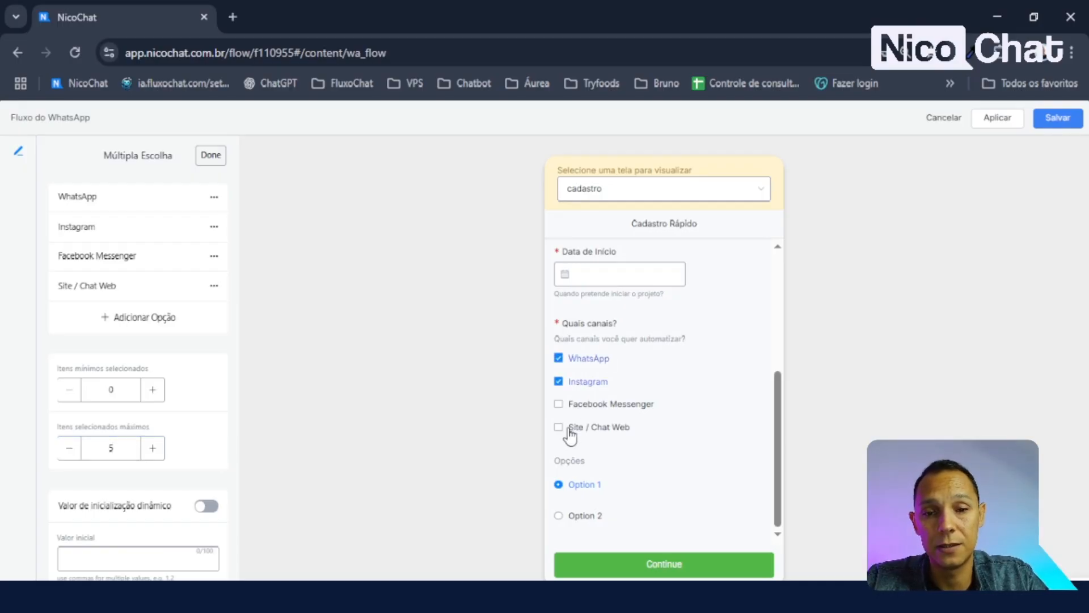
pyautogui.click(572, 429)
pyautogui.click(570, 405)
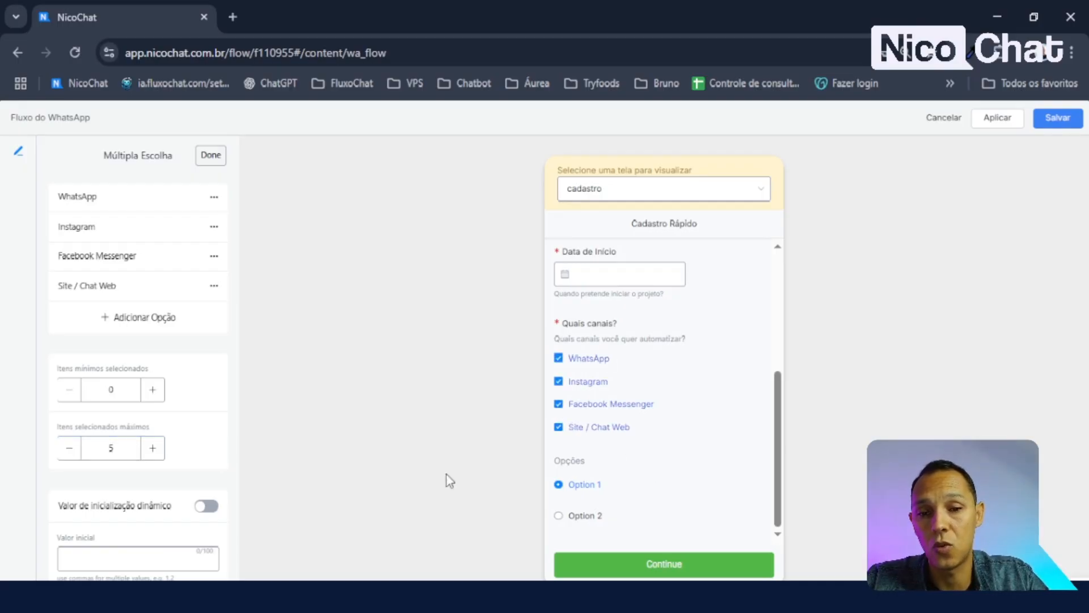
pyautogui.doubleClick(112, 454)
pyautogui.doubleClick(111, 389)
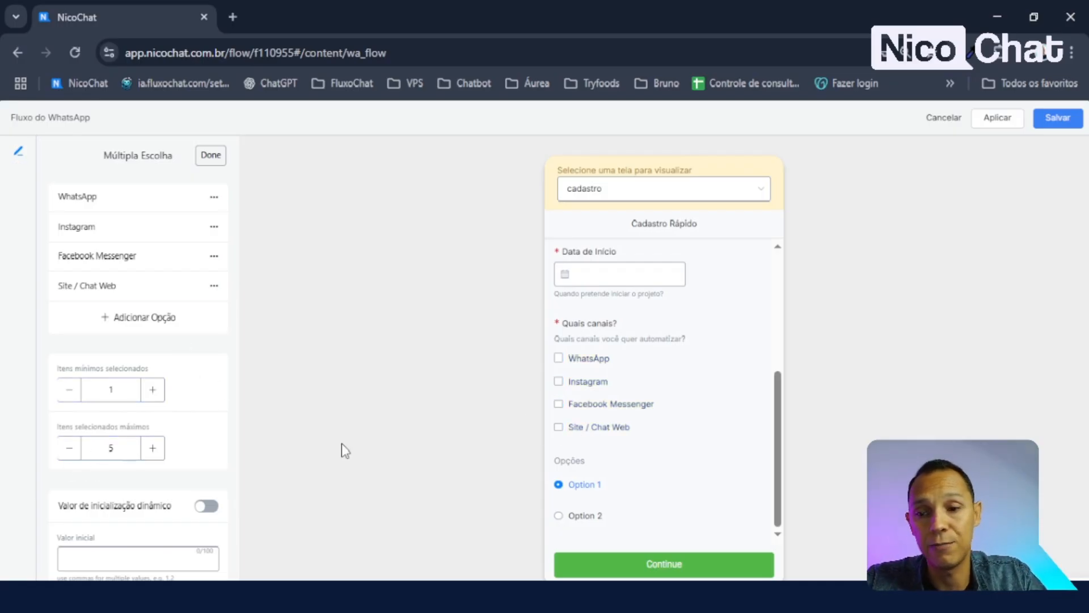
pyautogui.scroll(4, 113, 451)
# - Open the Opções field's settings and give it the name opcoes
pyautogui.click(209, 155)
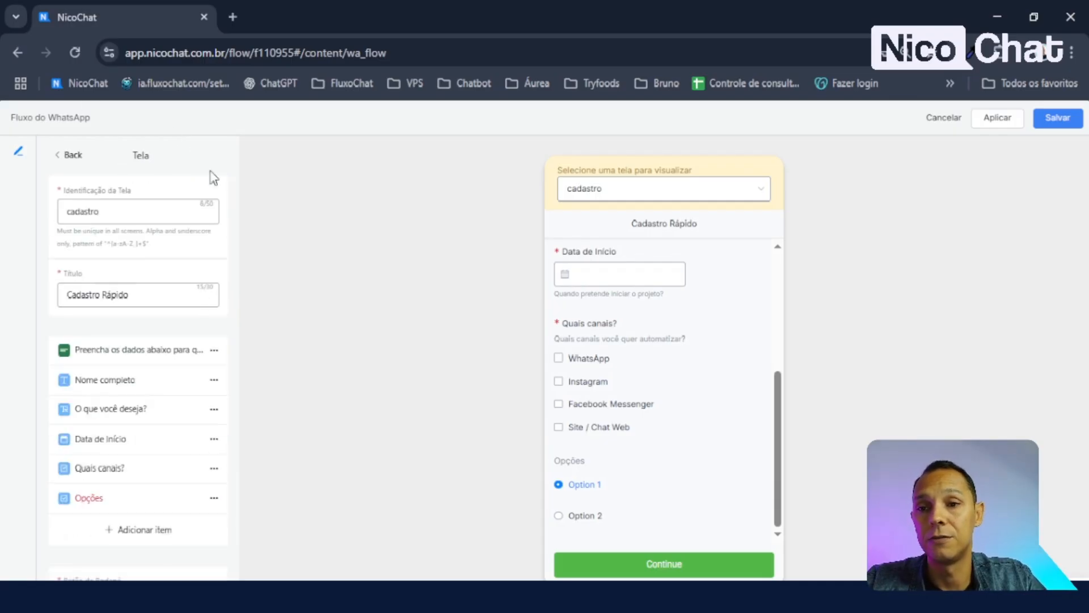
pyautogui.scroll(-2, 80, 420)
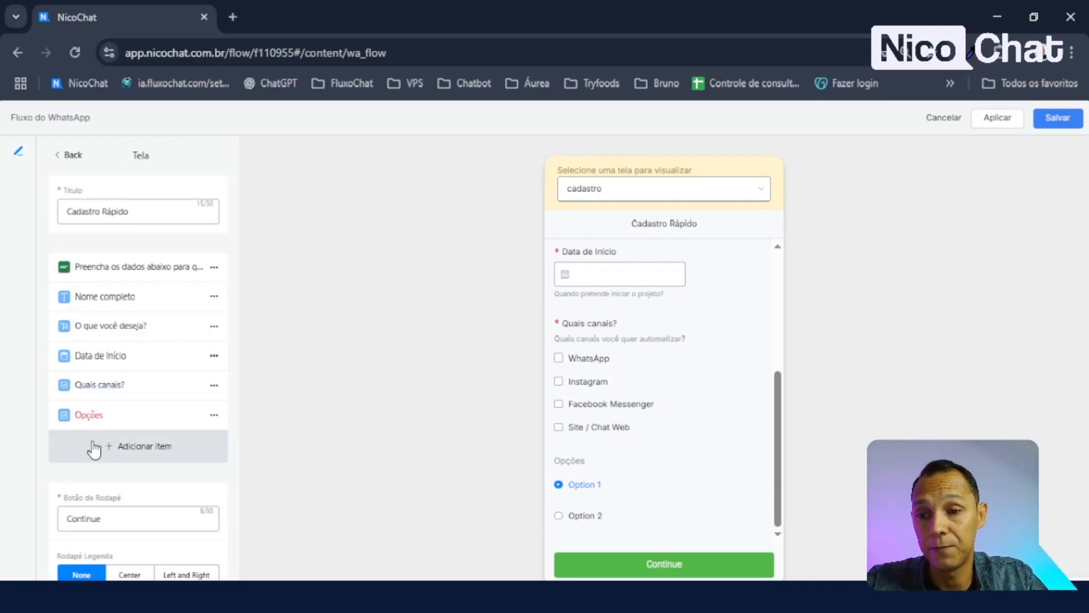
pyautogui.click(130, 420)
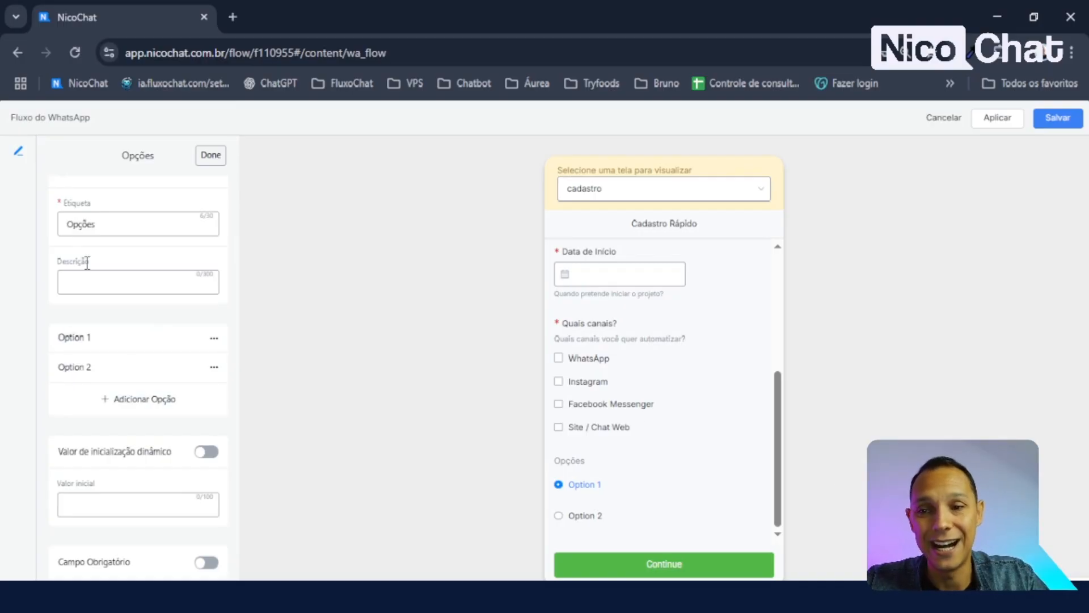
pyautogui.scroll(2, 189, 292)
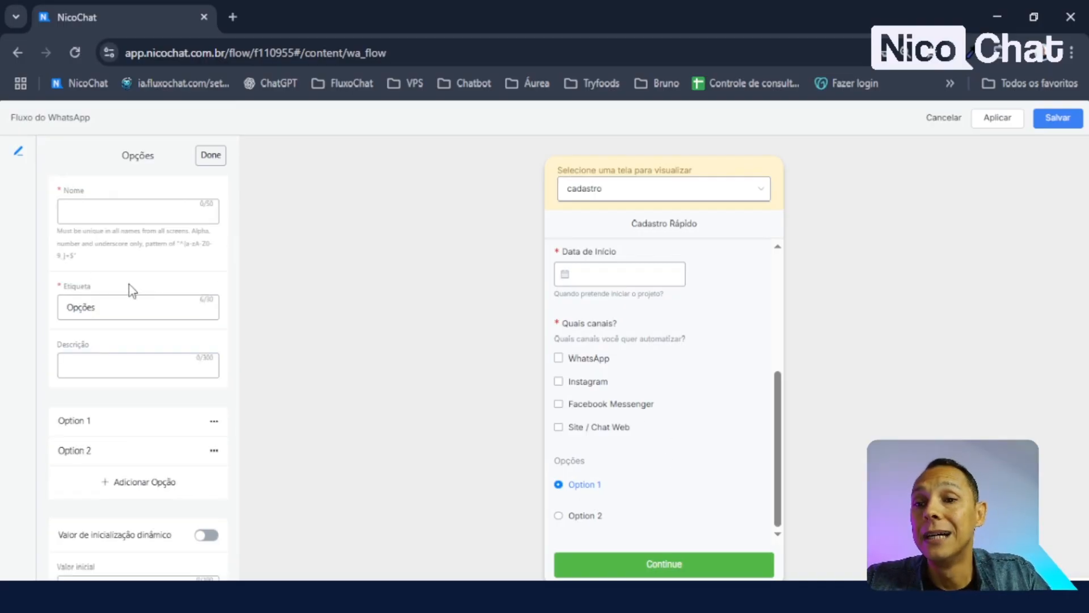
pyautogui.click(134, 207)
pyautogui.write('opcoes')
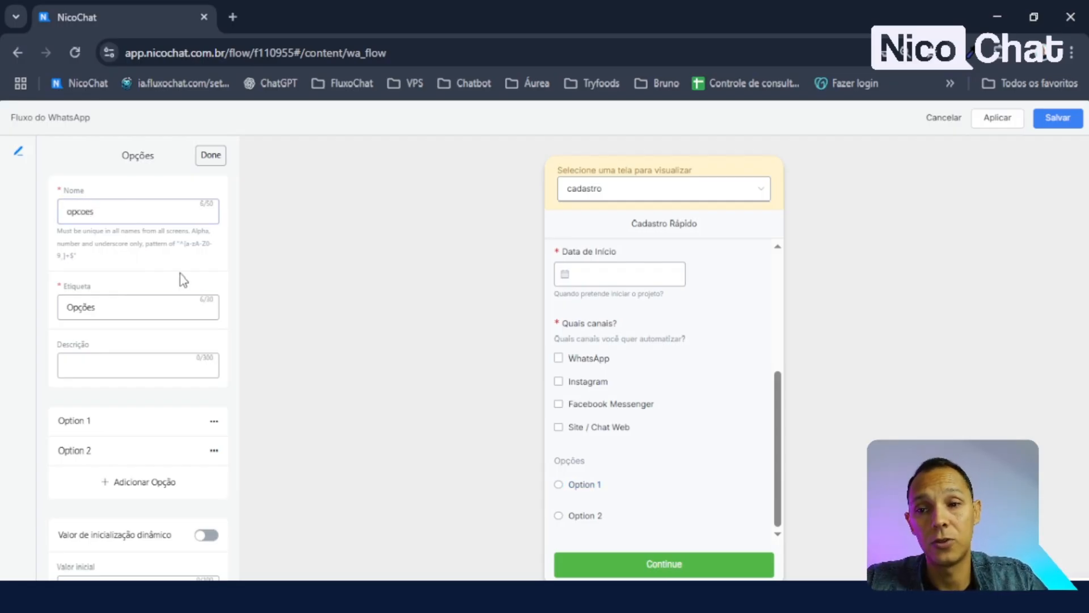
pyautogui.click(630, 596)
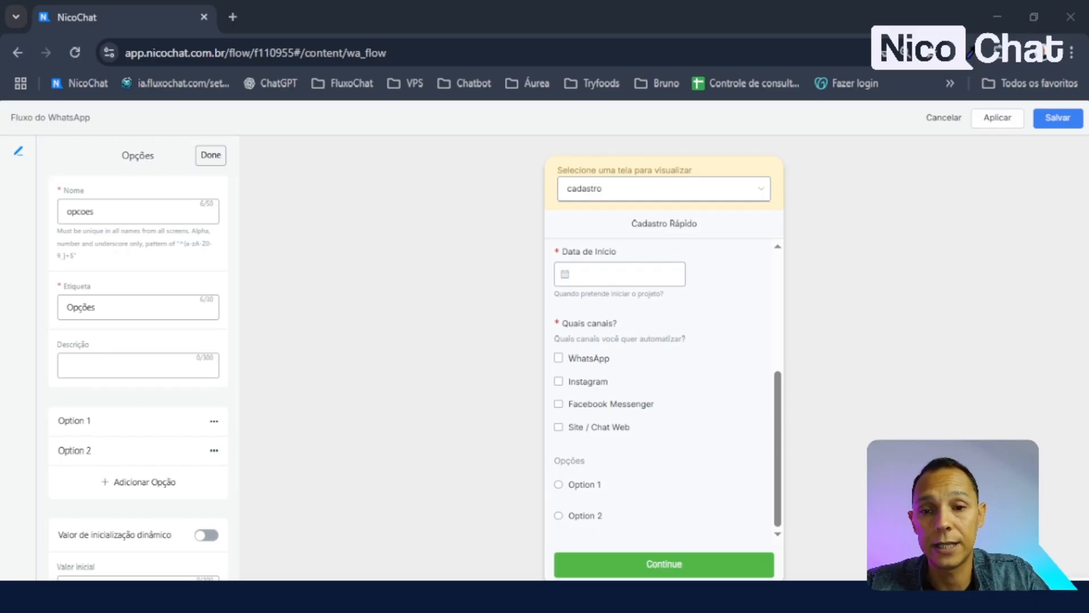
# - Change the field's label to 'Porte da sua empresa:' and leave Descrição empty
pyautogui.click(100, 307)
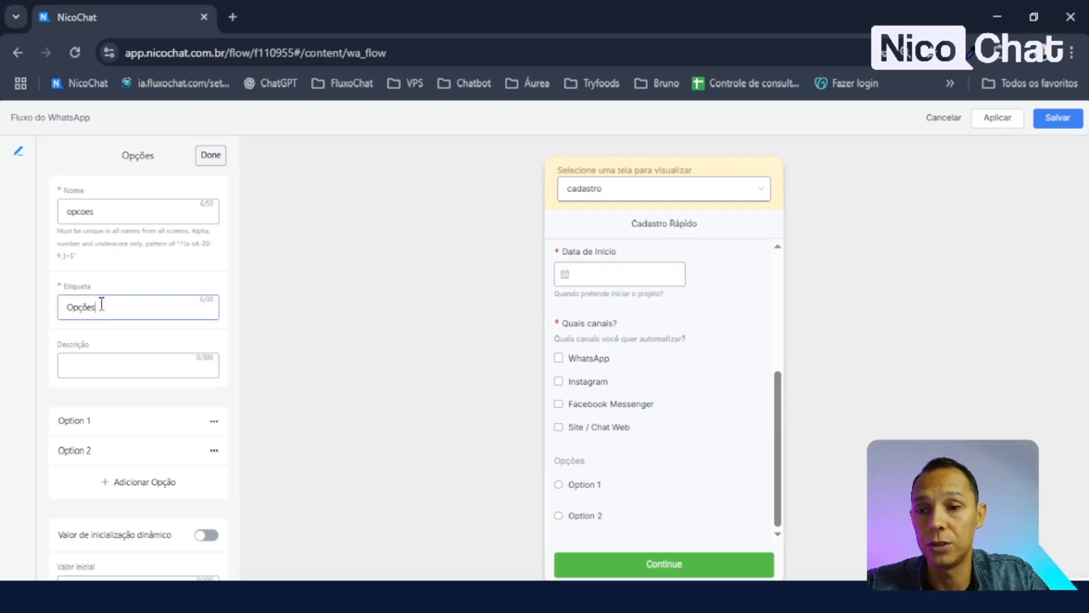
pyautogui.moveTo(98, 307); pyautogui.dragTo(32, 335)
pyautogui.write('Porte')
pyautogui.press('BackSpace')
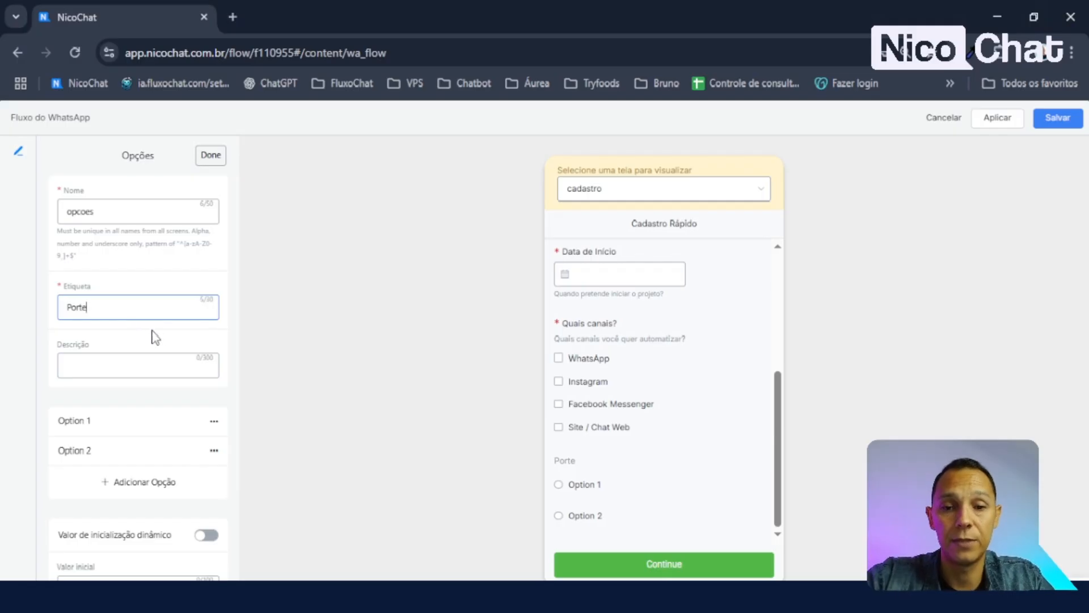
pyautogui.click(153, 327)
pyautogui.scroll(-2, 129, 319)
pyautogui.scroll(2, 142, 305)
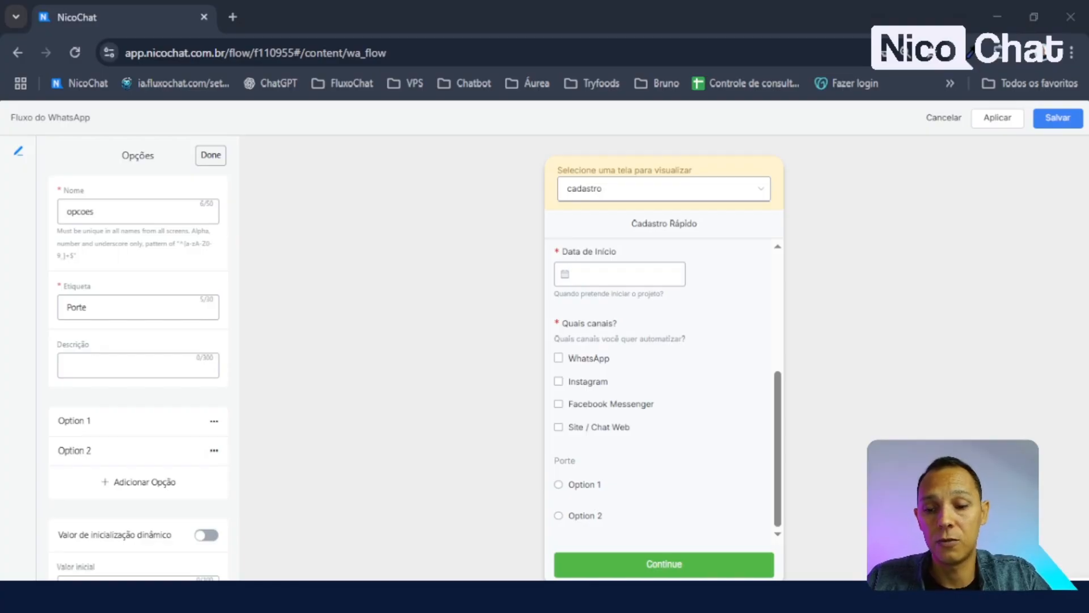
pyautogui.click(136, 369)
pyautogui.write('Porte da sua empresa:')
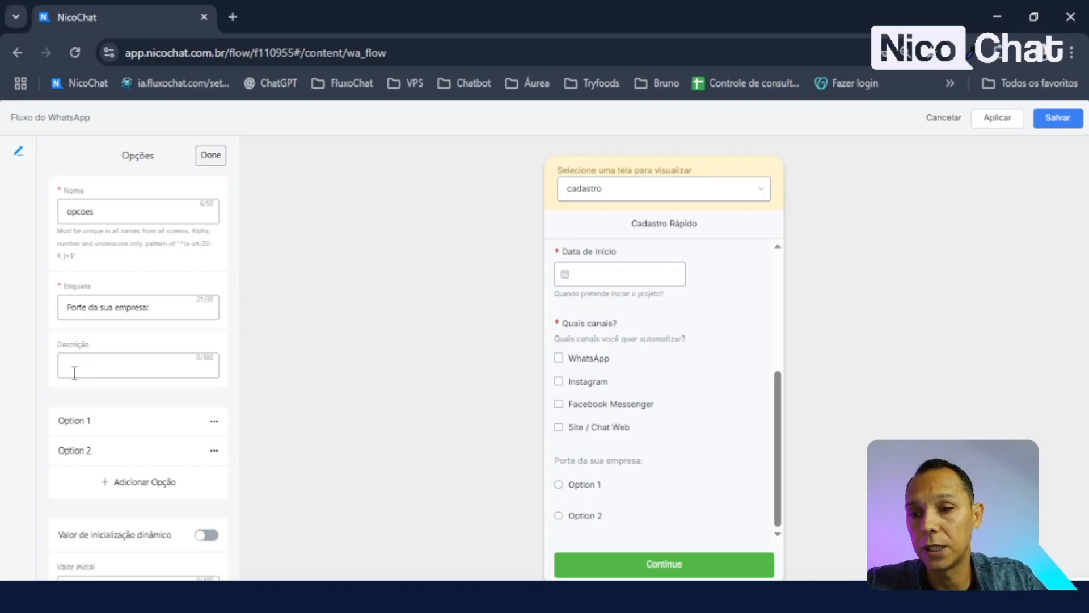
pyautogui.click(75, 372)
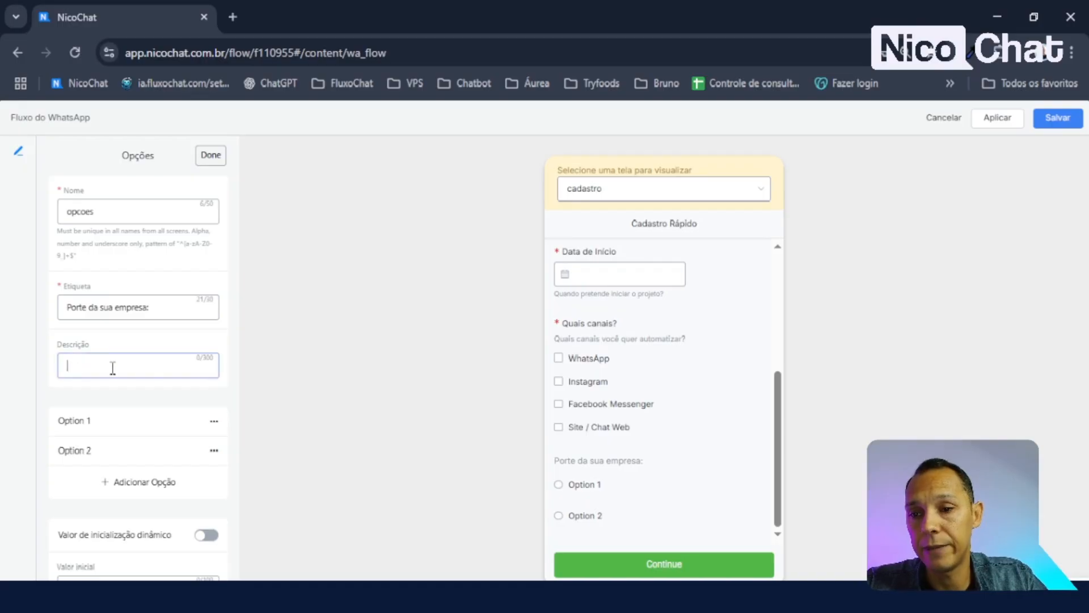
pyautogui.click(156, 309)
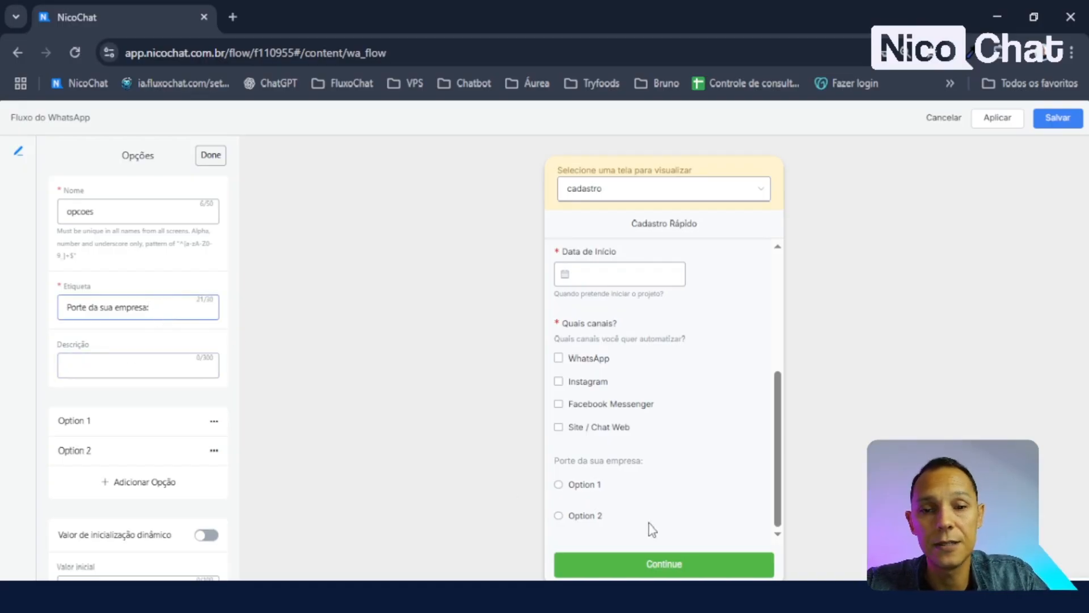
# - Change Option 1 to label and value MEI
pyautogui.click(150, 423)
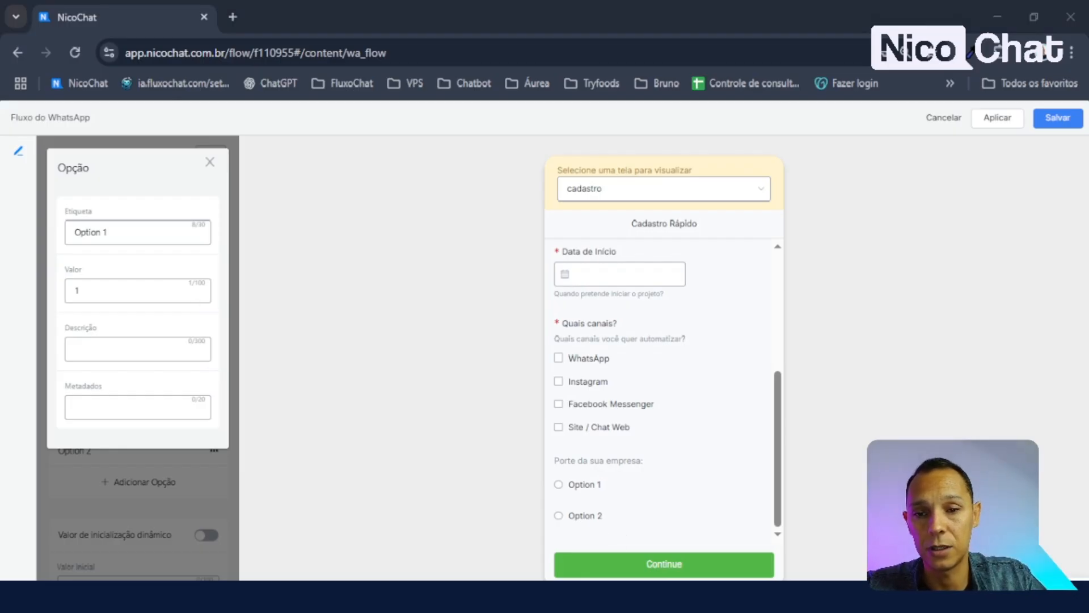
pyautogui.moveTo(114, 232); pyautogui.dragTo(36, 254)
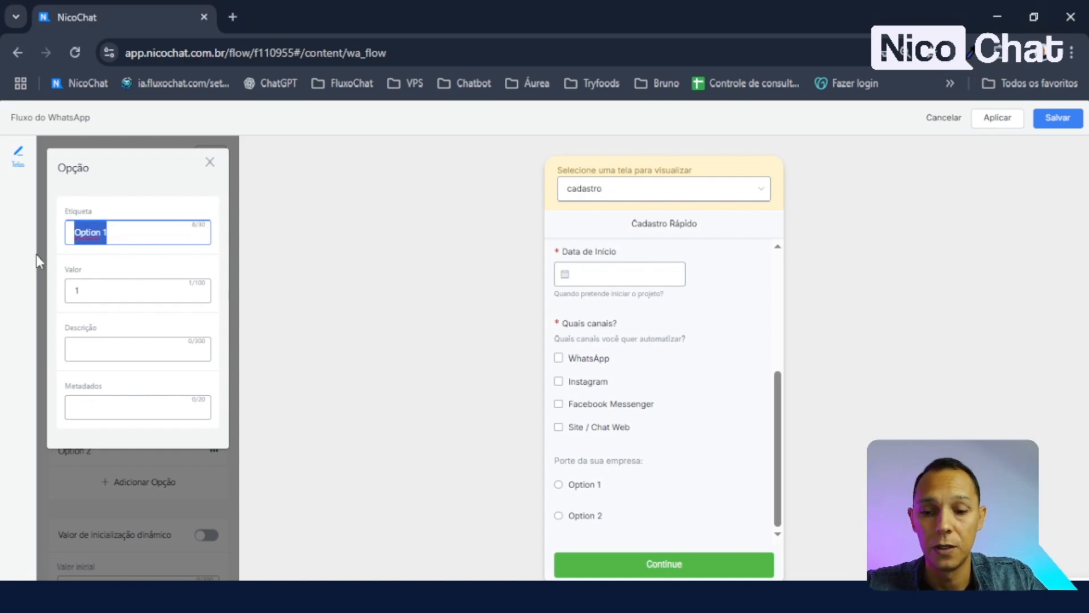
pyautogui.write('MEI')
pyautogui.moveTo(104, 294); pyautogui.dragTo(66, 310)
pyautogui.write('MEI')
pyautogui.click(118, 241)
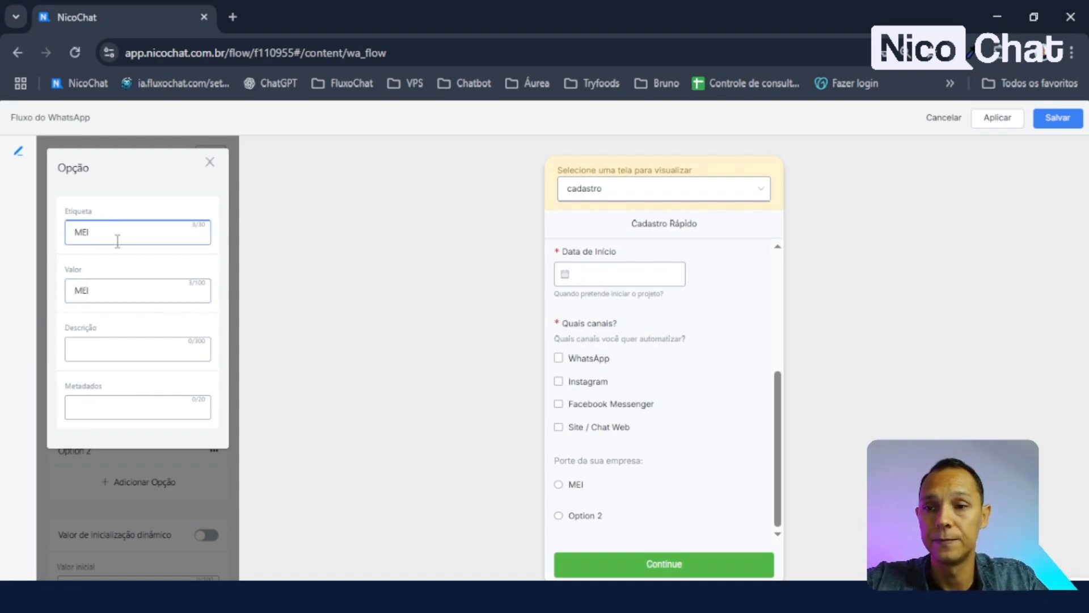
pyautogui.click(209, 163)
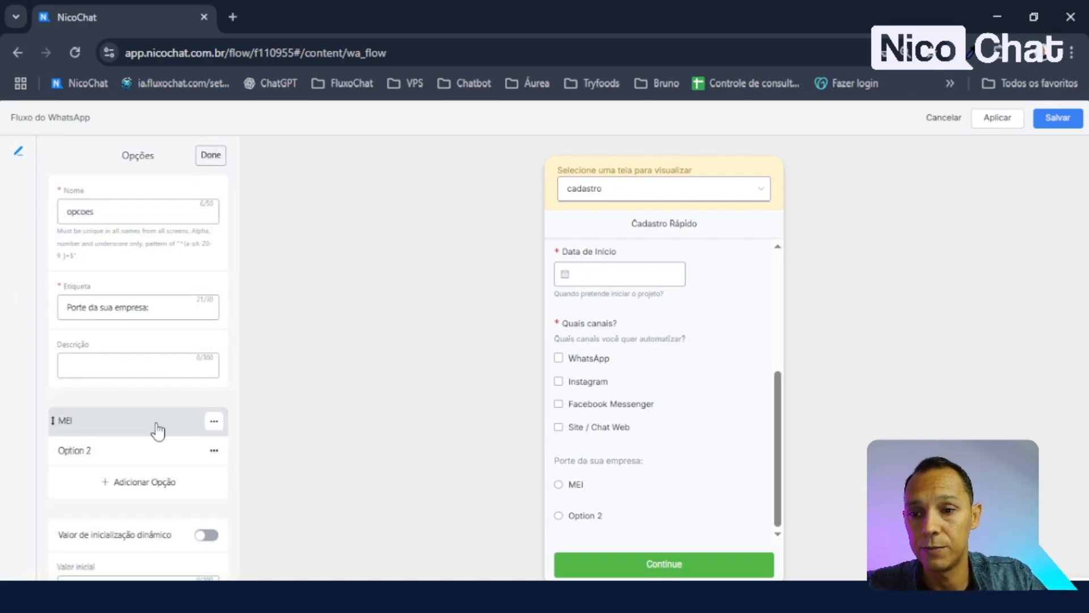
# - Change Option 2 to label and value Pequena
pyautogui.click(134, 454)
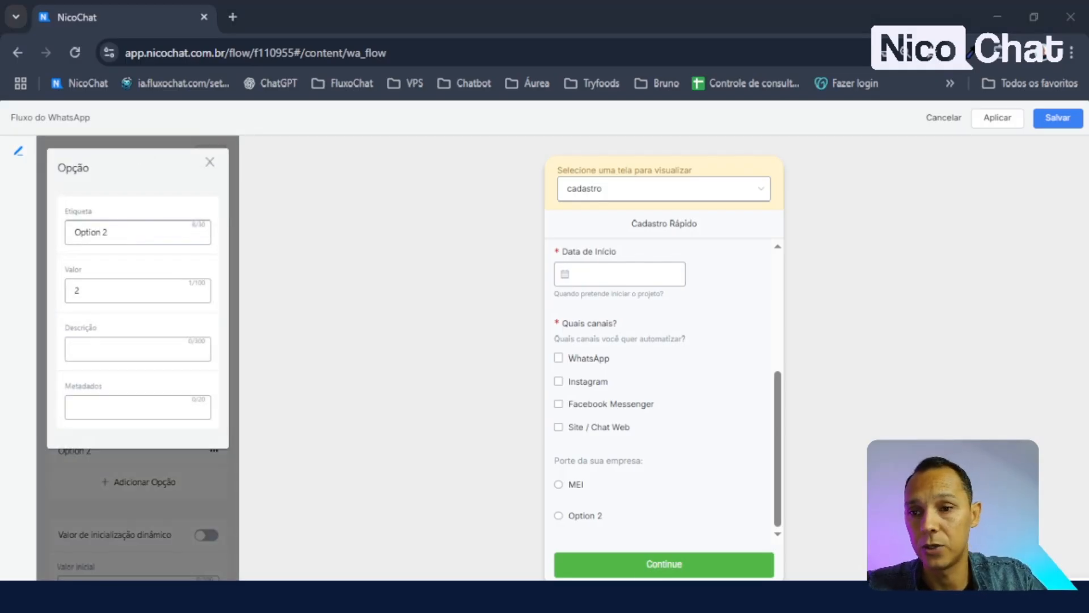
pyautogui.click(136, 242)
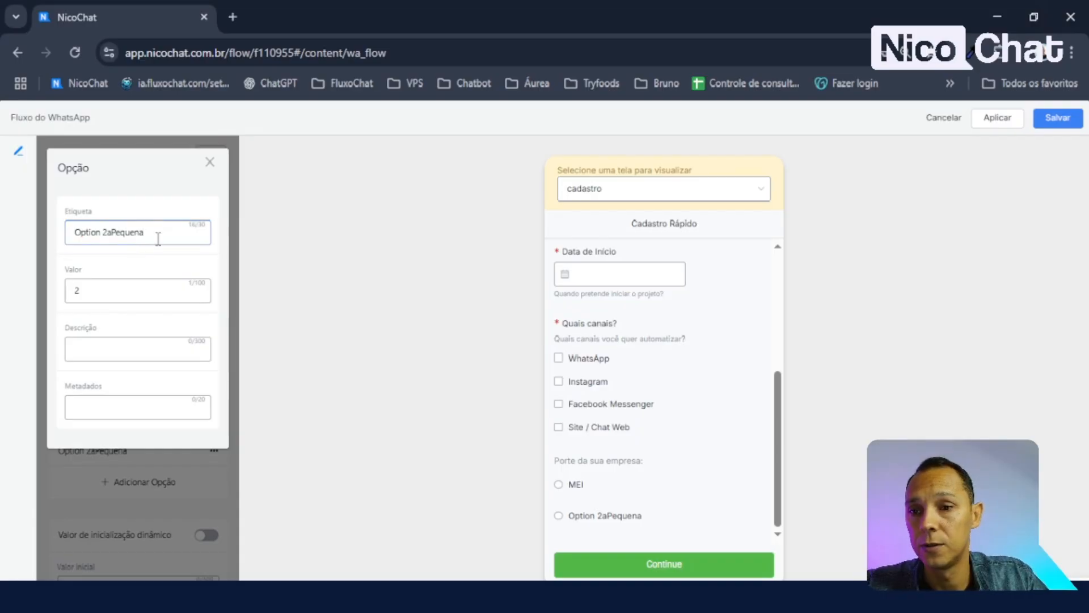
pyautogui.moveTo(154, 234); pyautogui.dragTo(3, 238)
pyautogui.write('Pequena')
pyautogui.moveTo(73, 250); pyautogui.dragTo(146, 258)
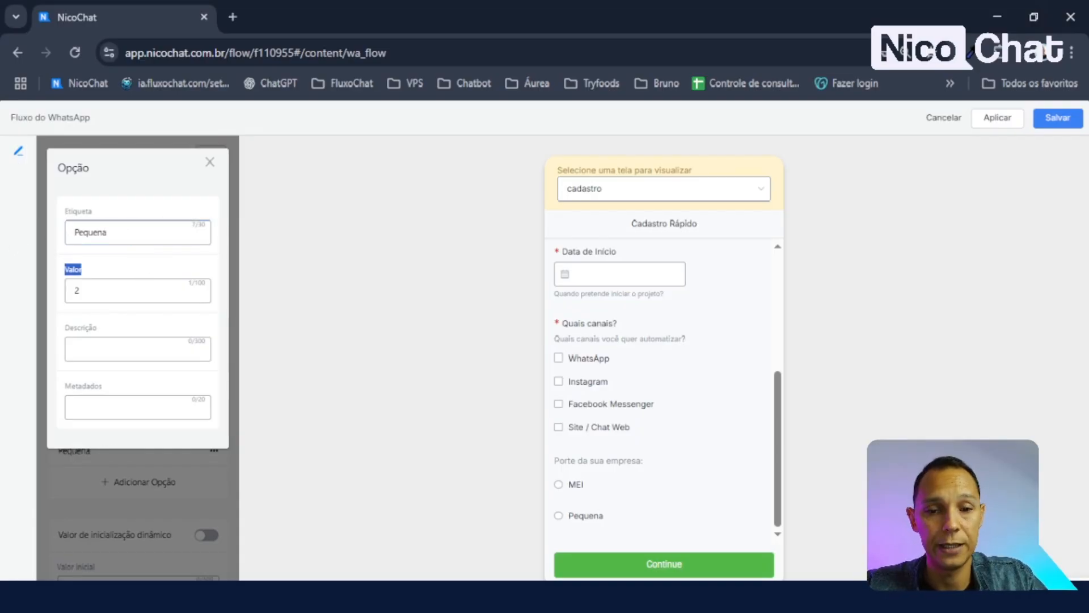
pyautogui.click(97, 292)
pyautogui.hotkey('ctrl', 'a')
pyautogui.write('Pequena')
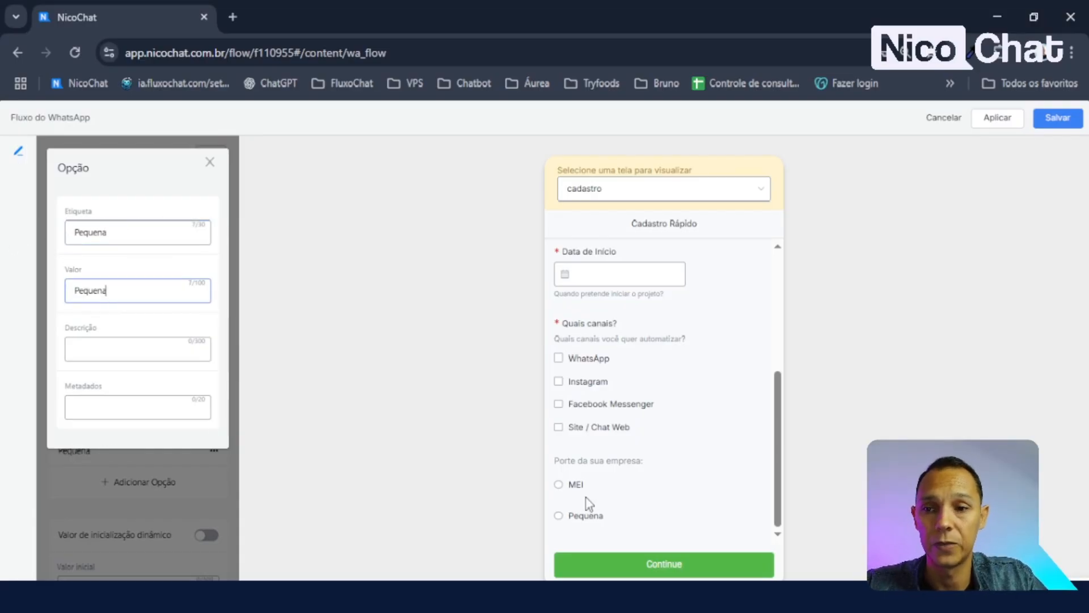
pyautogui.hotkey('alt', 'Tab')
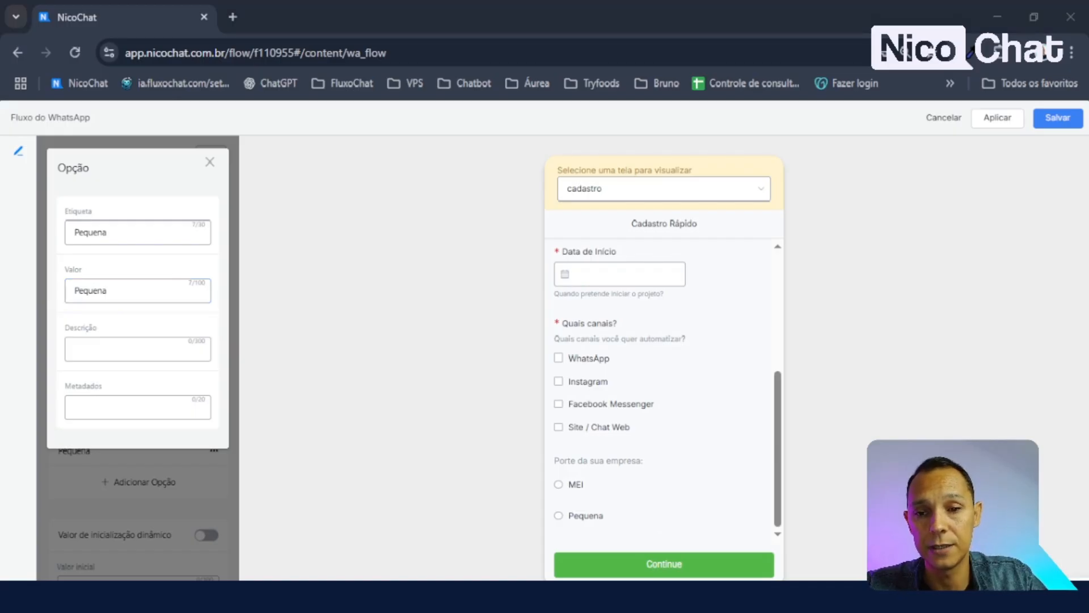
pyautogui.click(189, 492)
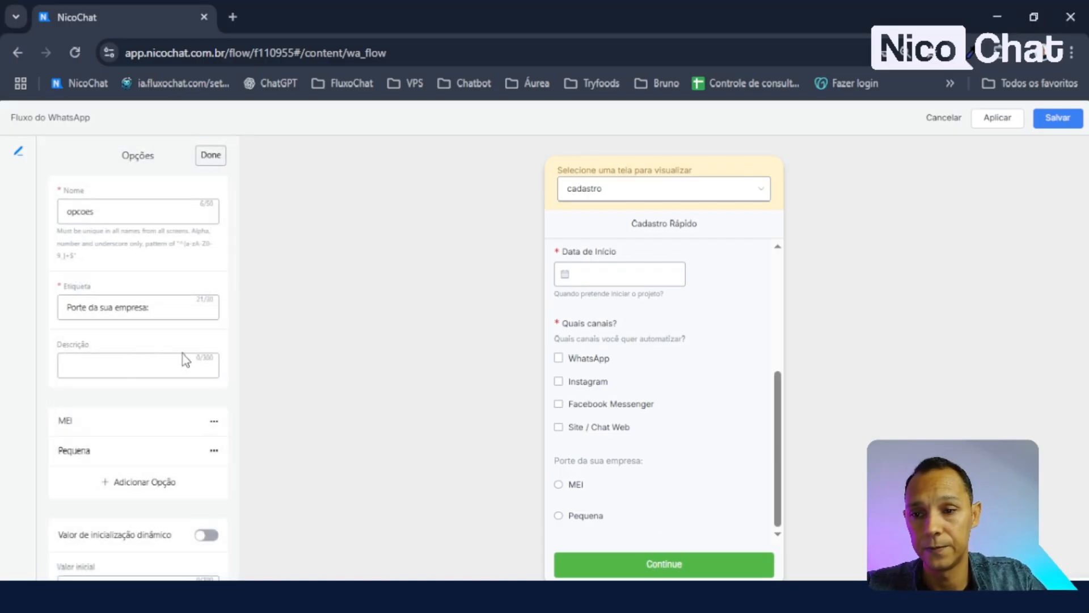
# - Add a third company size choice labelled Média
pyautogui.click(138, 482)
pyautogui.click(114, 233)
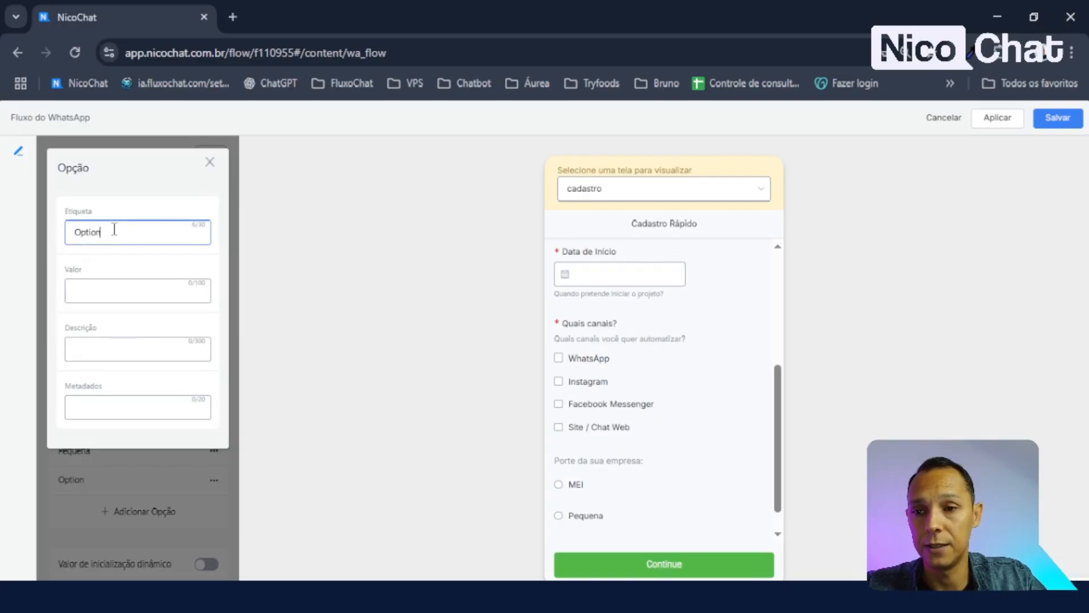
pyautogui.doubleClick(115, 233)
pyautogui.write('Média')
pyautogui.click(105, 296)
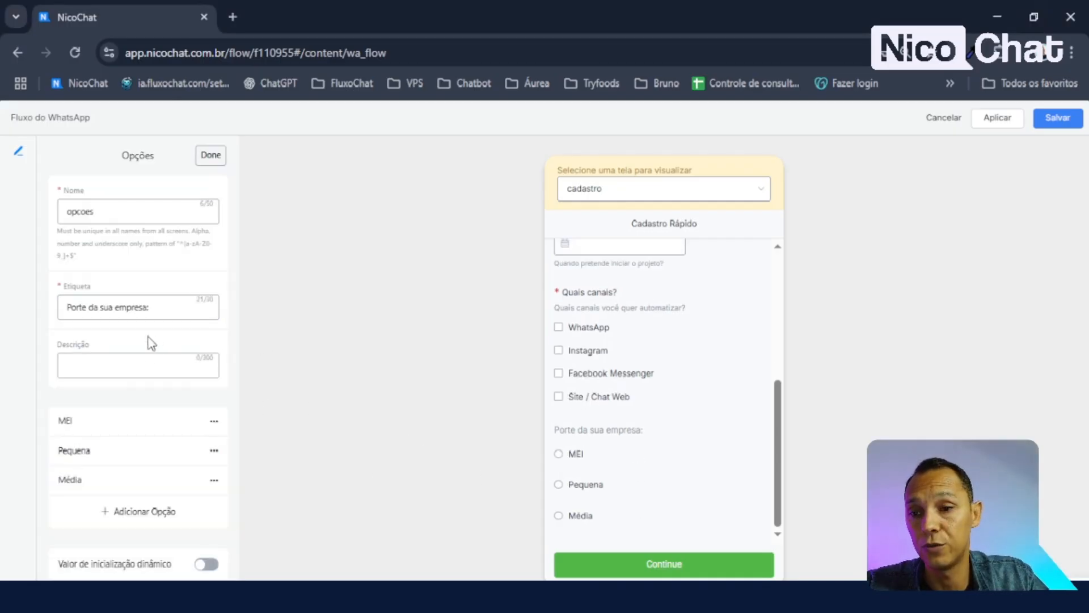
# - Add a fourth company size choice labelled Grande
pyautogui.click(139, 513)
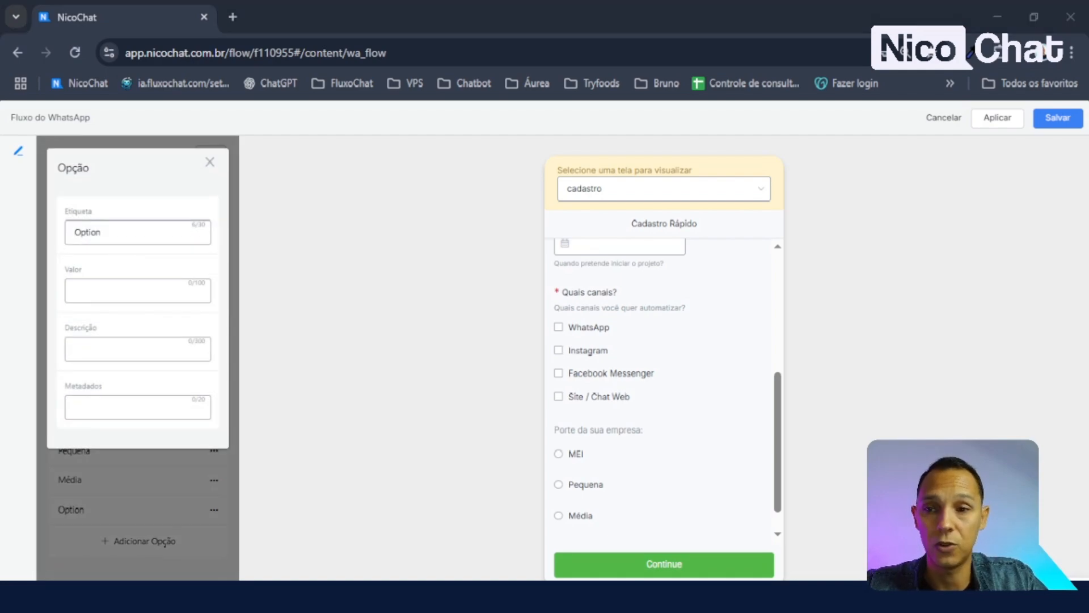
pyautogui.click(151, 233)
pyautogui.doubleClick(146, 232)
pyautogui.write('Grande')
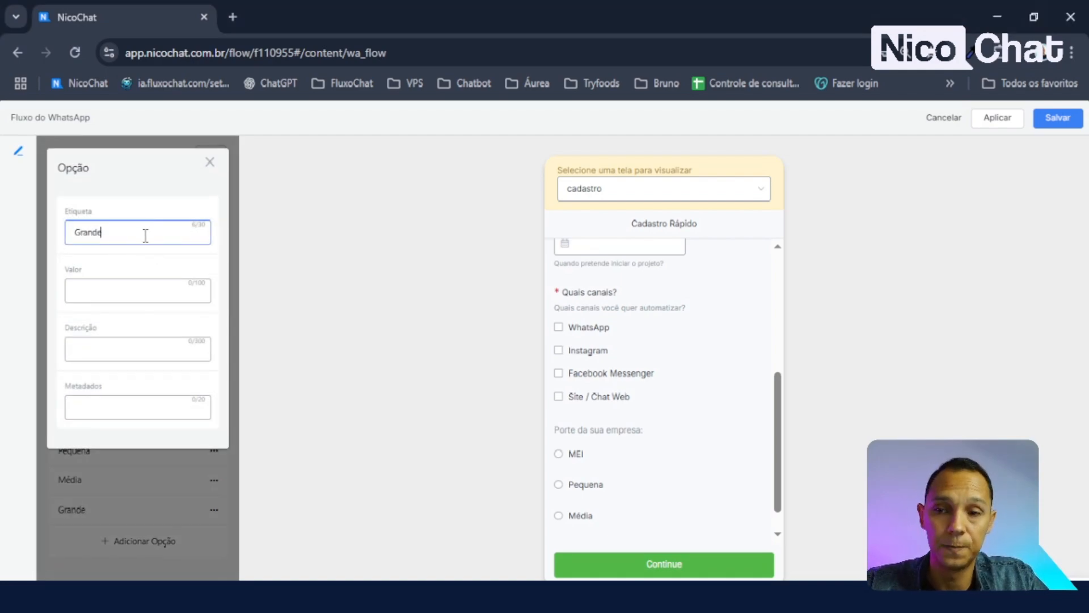
pyautogui.click(151, 190)
pyautogui.click(129, 289)
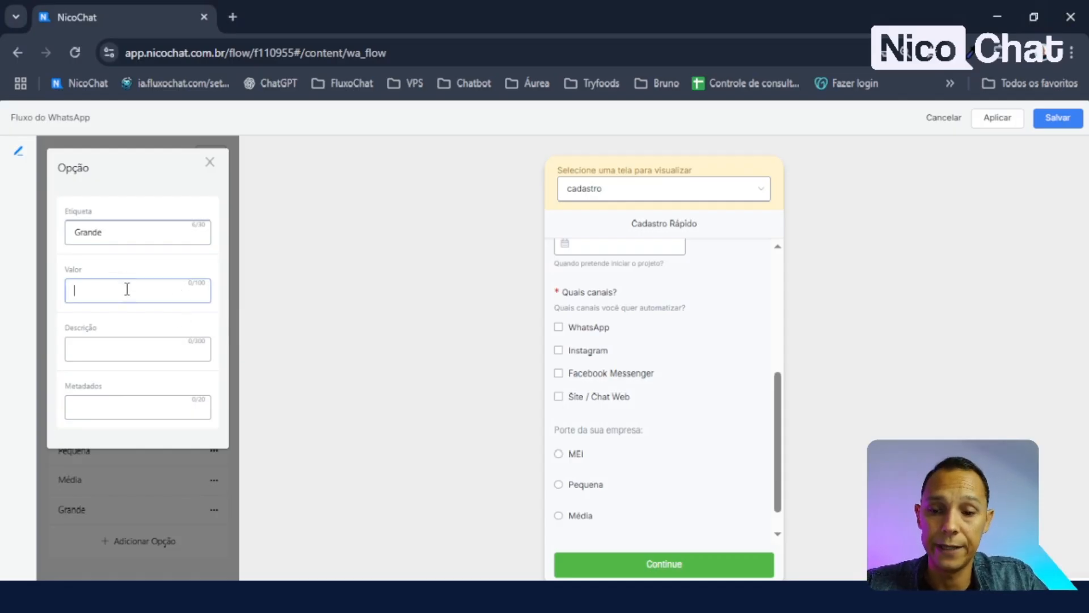
pyautogui.click(210, 163)
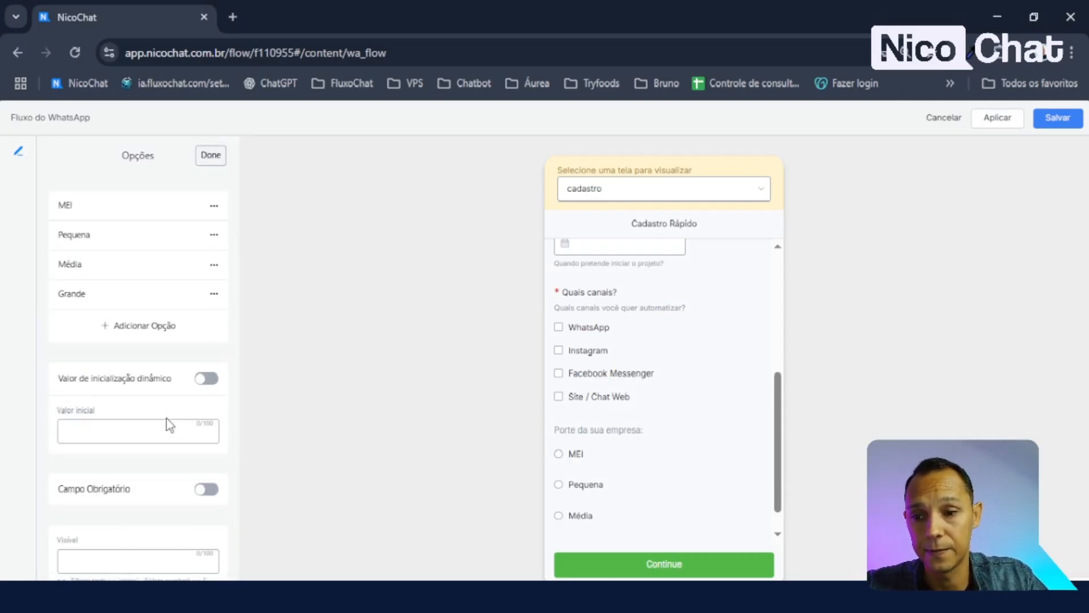
# - Make the company size question required and finish editing its options
pyautogui.click(205, 489)
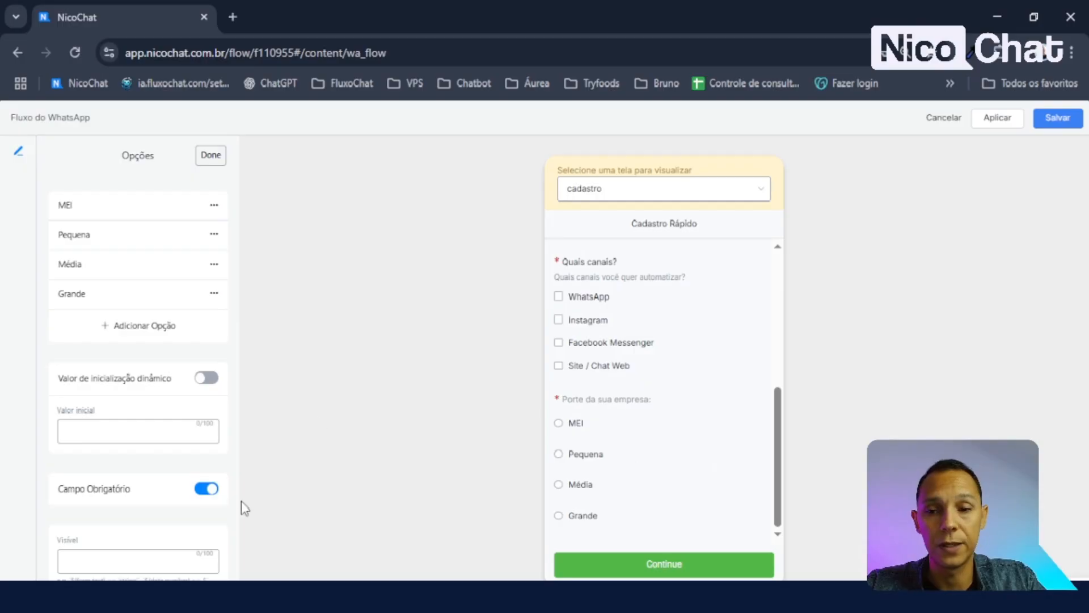
pyautogui.click(208, 492)
pyautogui.click(205, 491)
pyautogui.scroll(5, 719, 433)
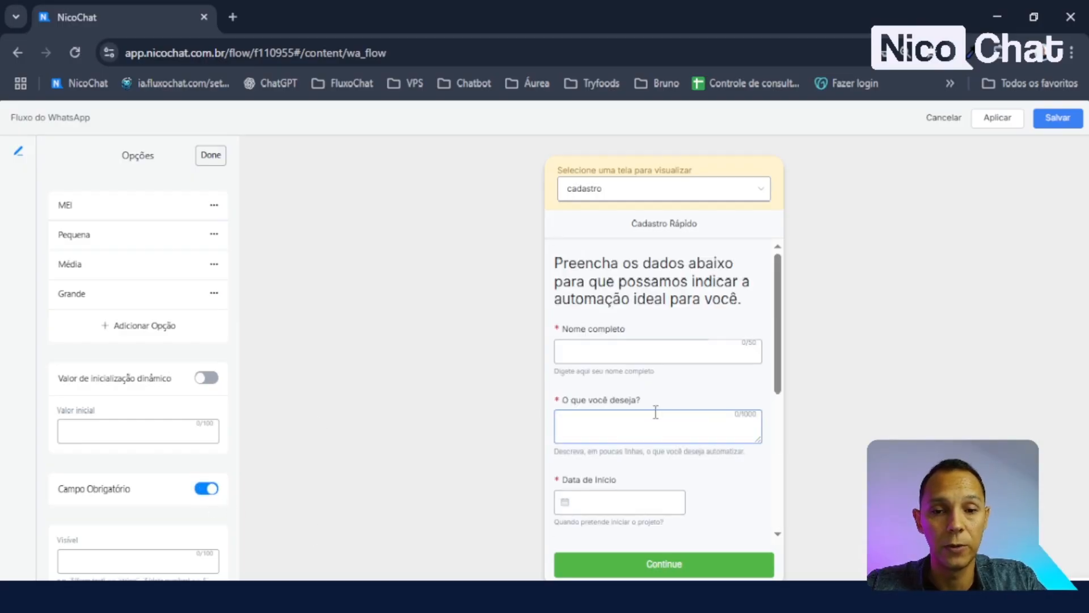
pyautogui.scroll(-5, 656, 425)
pyautogui.scroll(4, 51, 250)
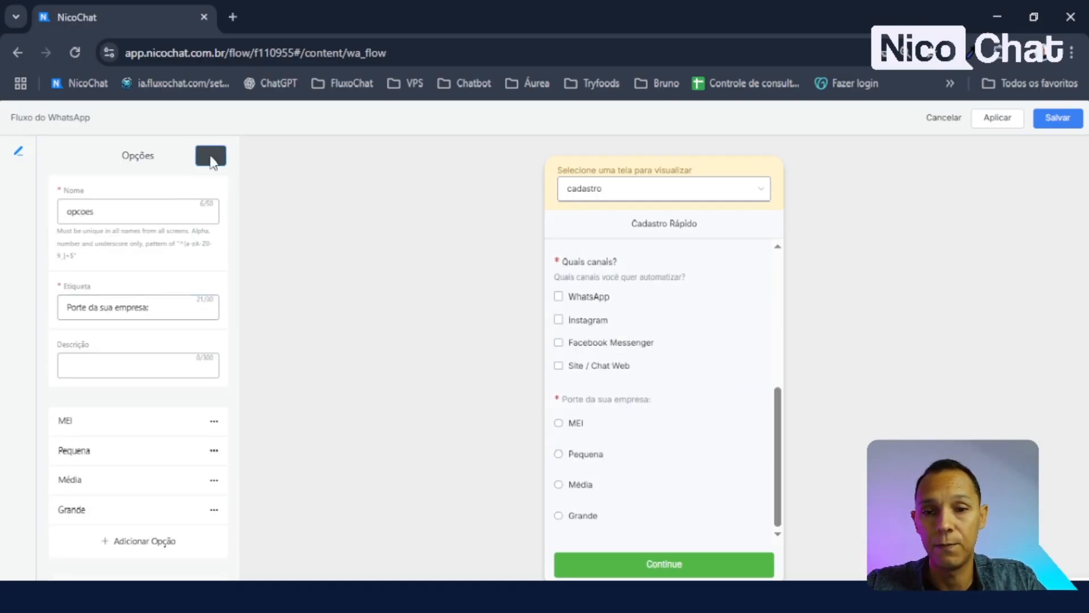
pyautogui.click(211, 159)
# - Add a Lista suspensa dropdown item below the company size question
pyautogui.scroll(-2, 161, 377)
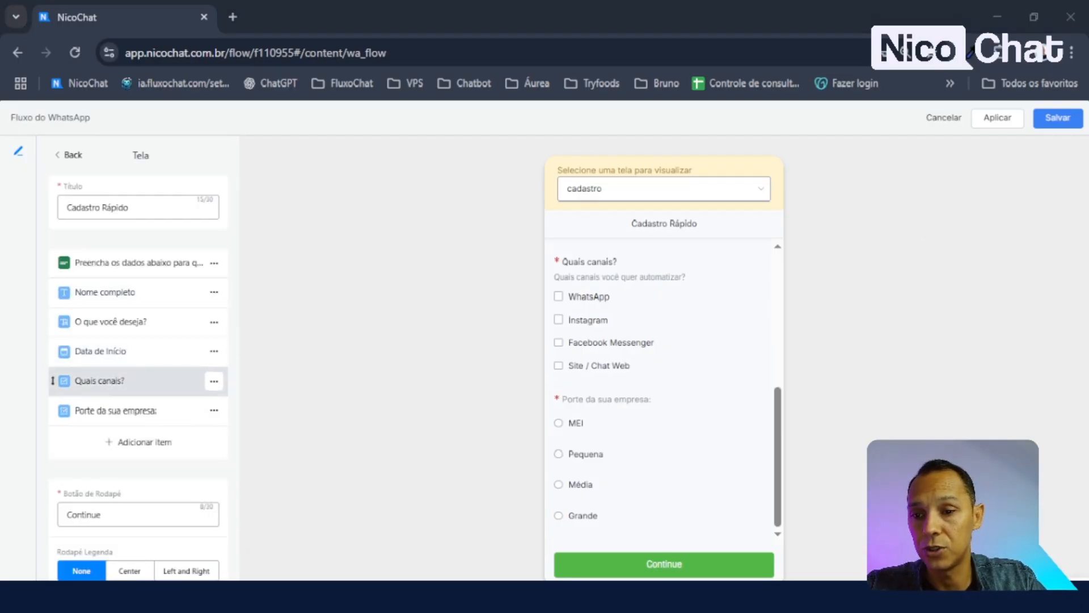
pyautogui.click(139, 442)
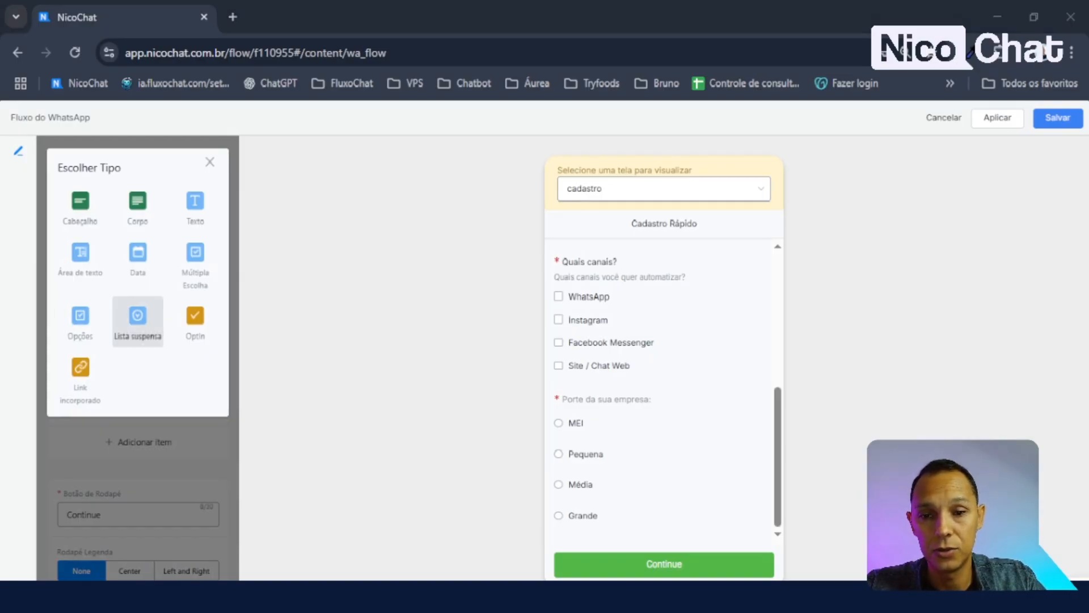
pyautogui.click(138, 317)
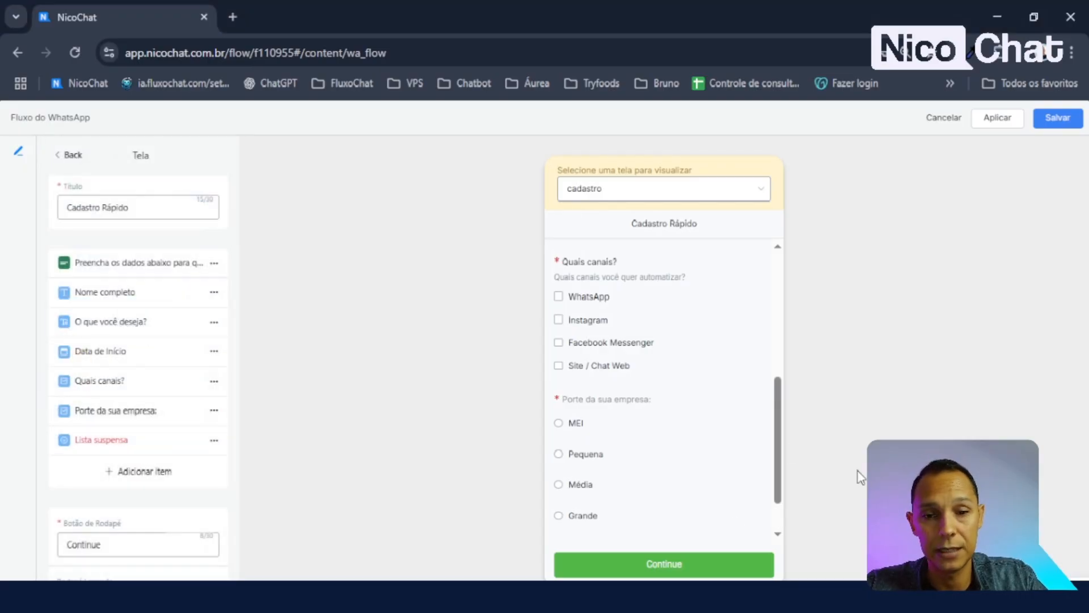
# - Try Option 1 and Option 2 in the preview dropdown, then open its settings
pyautogui.click(622, 523)
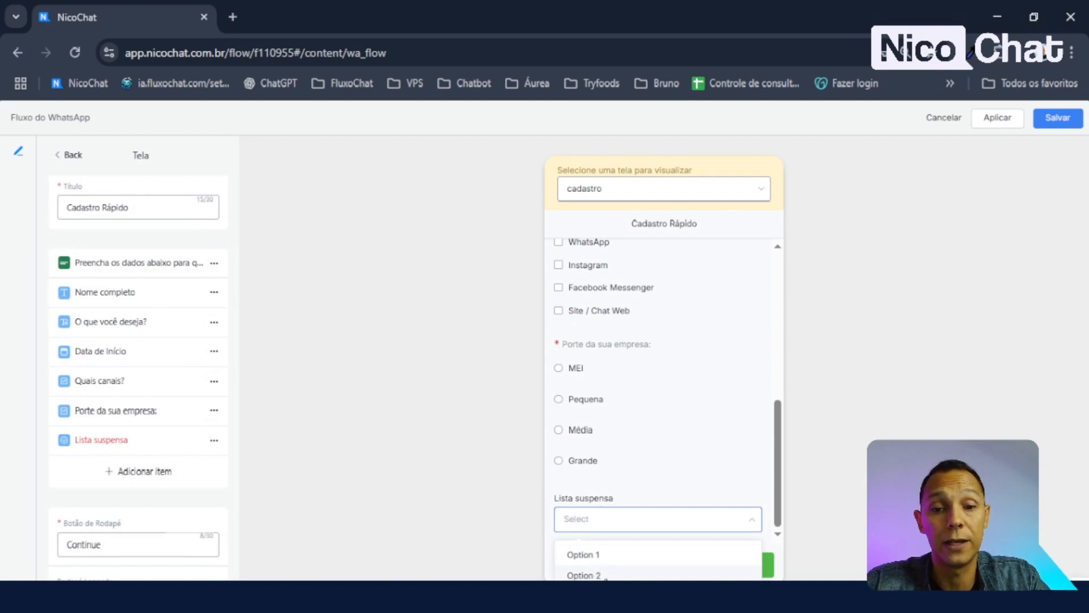
pyautogui.click(624, 524)
pyautogui.click(622, 525)
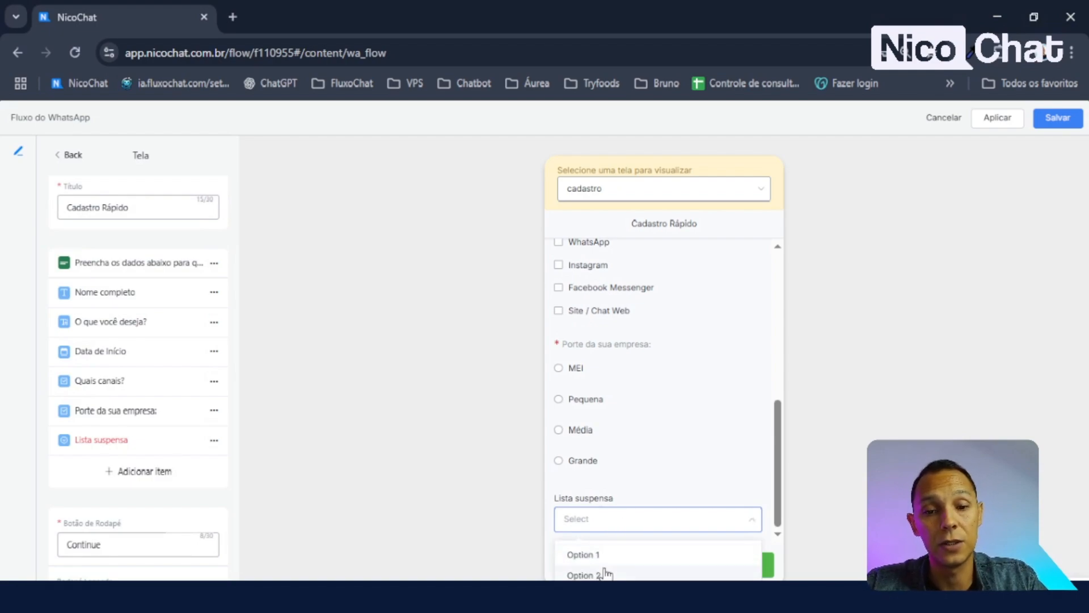
pyautogui.click(605, 556)
pyautogui.click(627, 524)
pyautogui.click(602, 574)
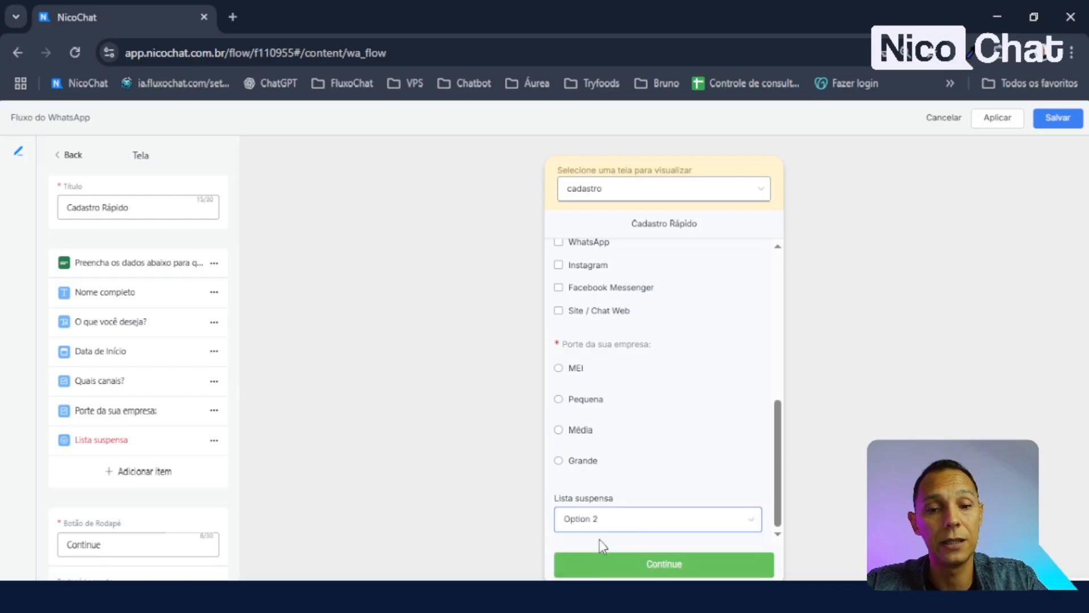
pyautogui.click(619, 526)
pyautogui.click(621, 555)
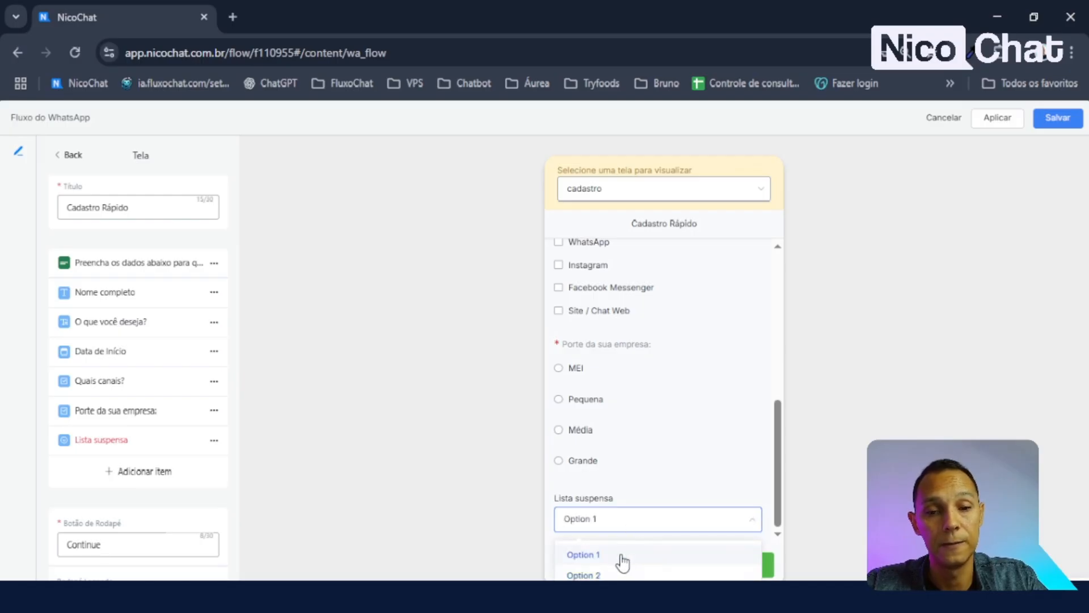
pyautogui.click(121, 441)
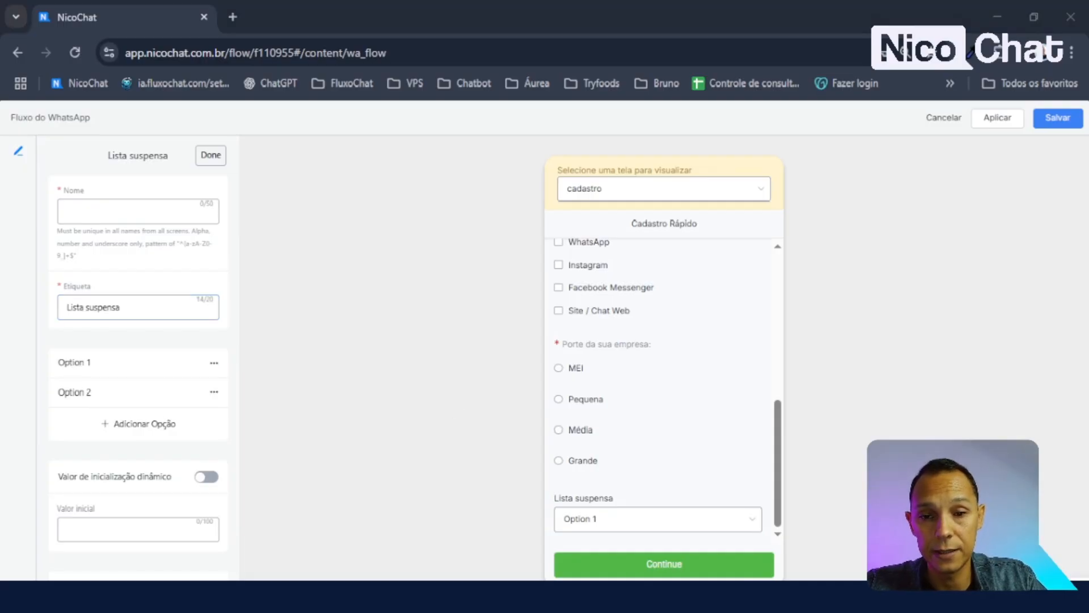
# - Name the dropdown nivel and replace its label with 'Nível de experiência'
pyautogui.click(154, 212)
pyautogui.write('nivel')
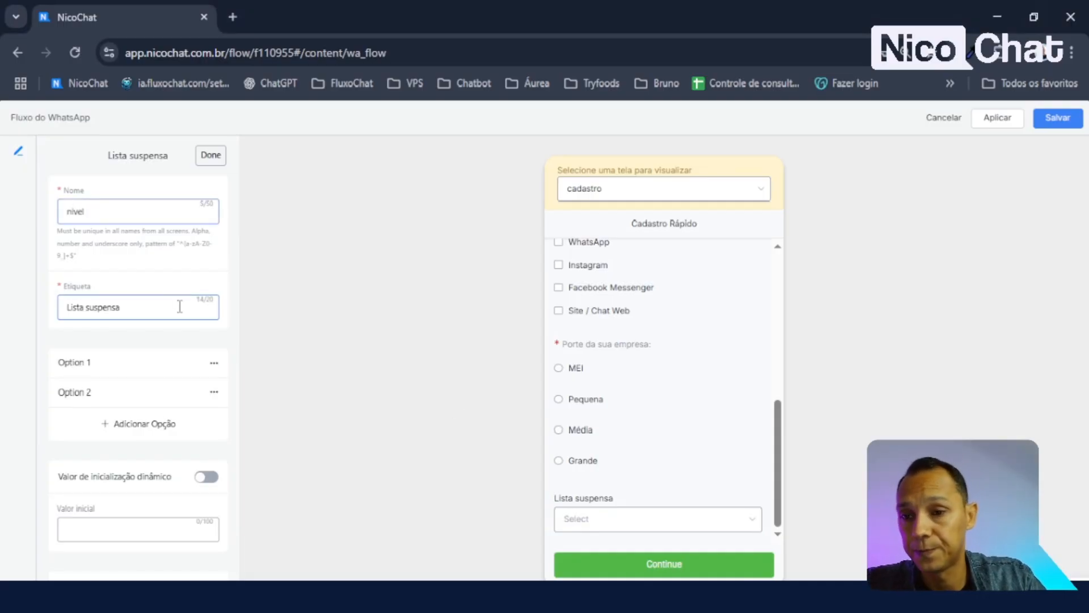
pyautogui.click(180, 307)
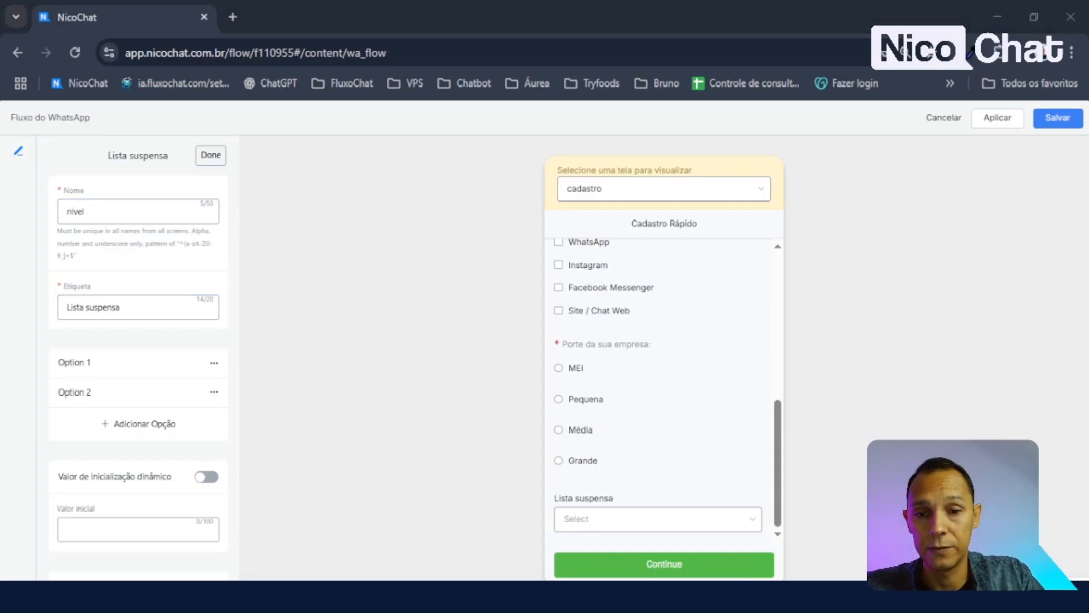
pyautogui.hotkey('alt', 'Tab')
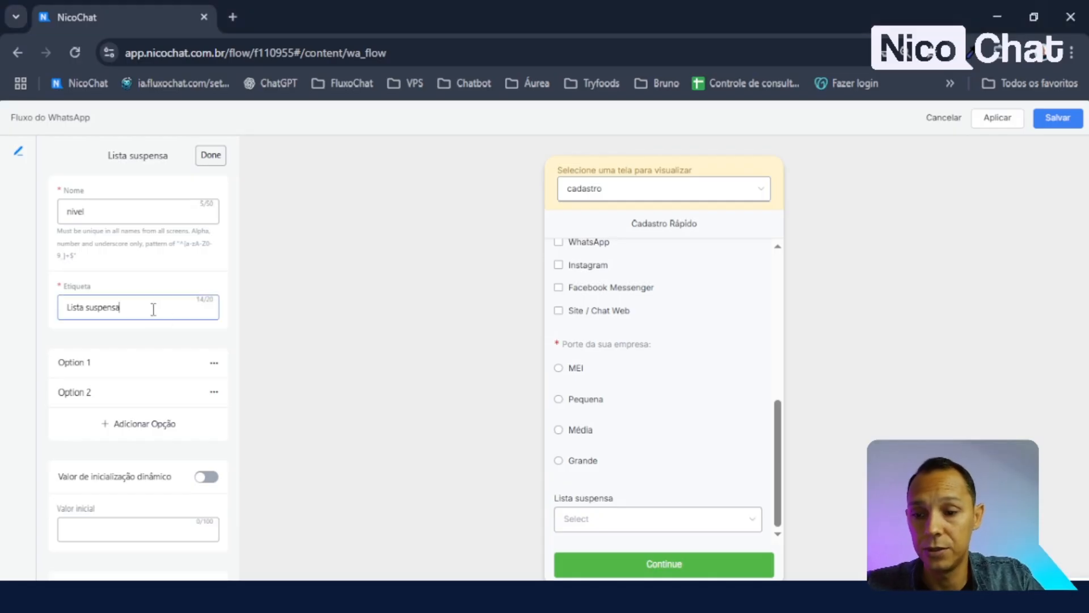
pyautogui.hotkey('ctrl', 'a')
pyautogui.write('Nível de experiência')
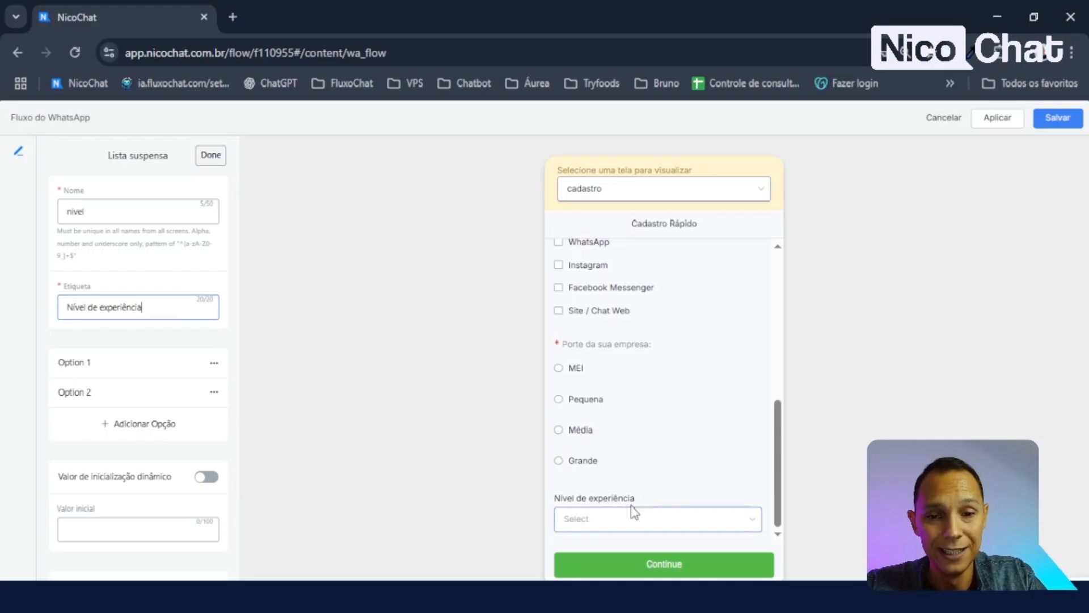
pyautogui.hotkey('alt', 'Tab')
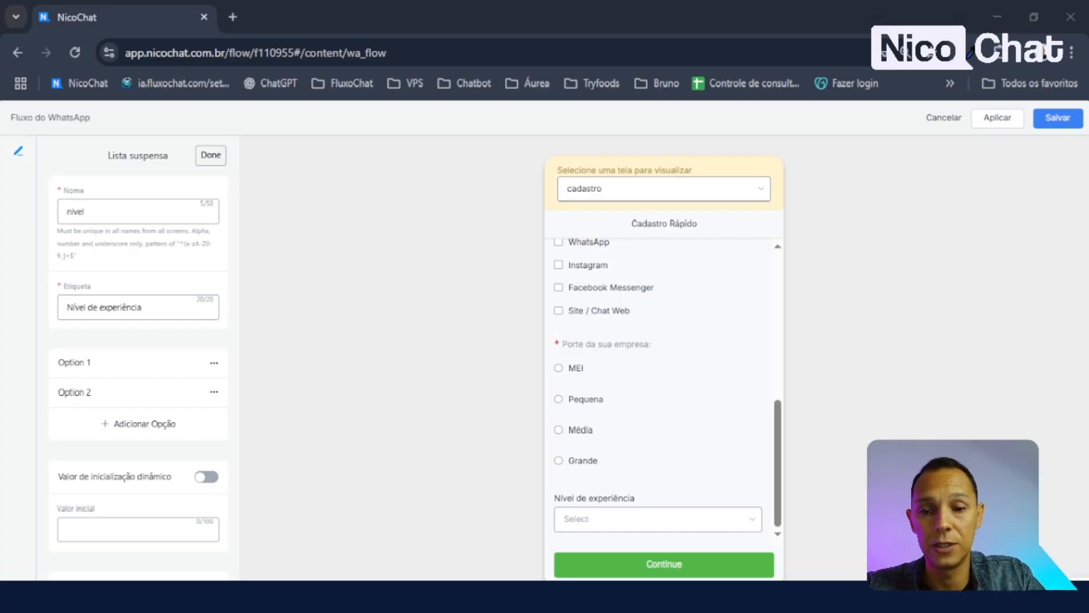
# - Change Option 1 to label and value Iniciante
pyautogui.click(146, 369)
pyautogui.click(81, 238)
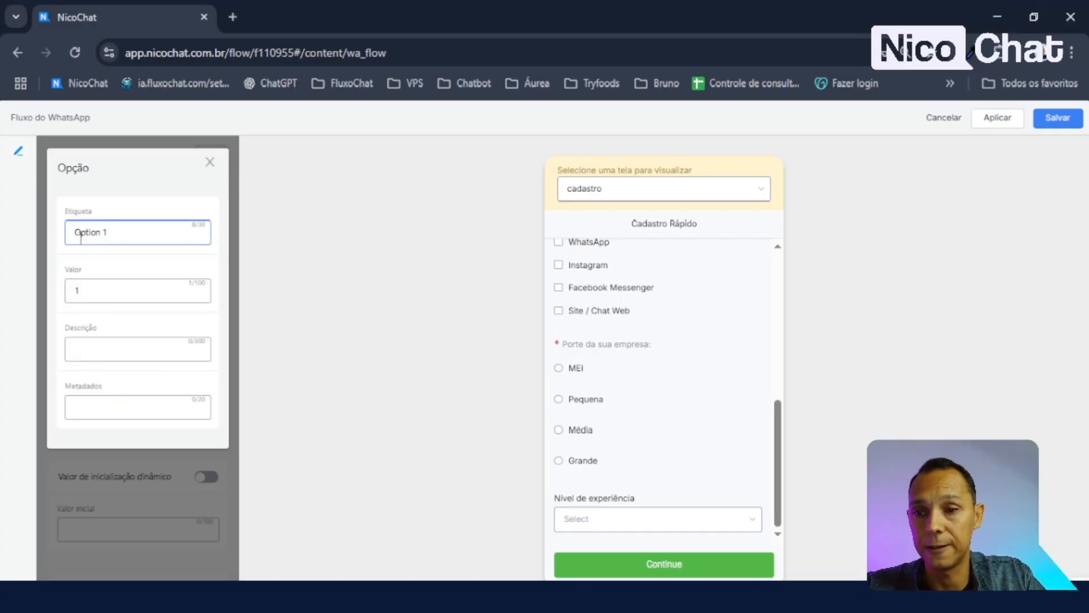
pyautogui.hotkey('ctrl', 'a')
pyautogui.write('Iniciante')
pyautogui.click(138, 289)
pyautogui.hotkey('ctrl', 'a')
pyautogui.write('Iniciante')
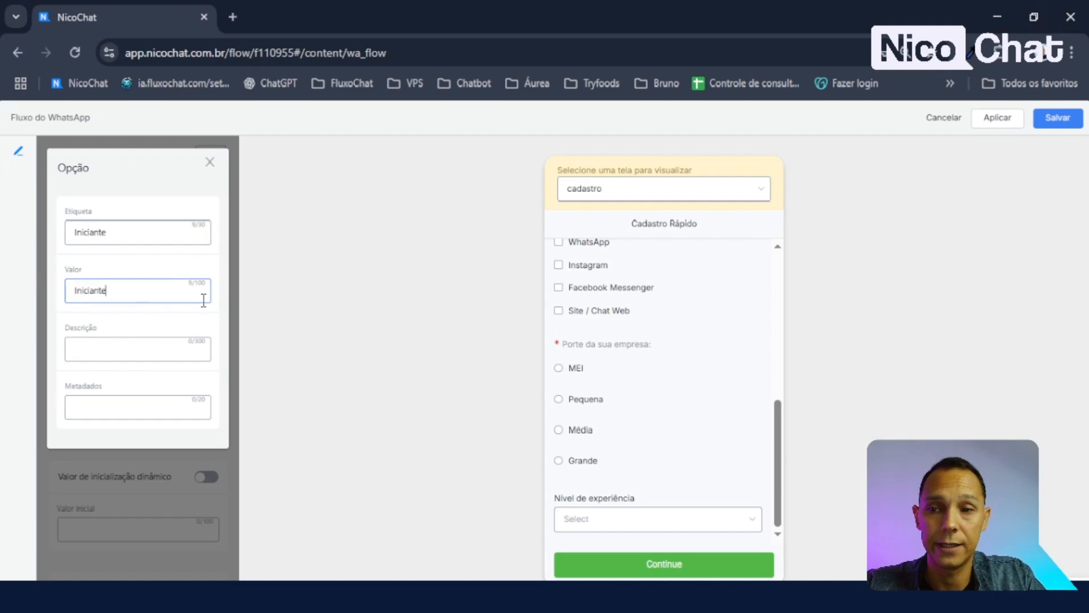
pyautogui.click(201, 203)
pyautogui.click(210, 162)
# - Change Option 2 to label Intermediário with value intermediario
pyautogui.scroll(-2, 211, 433)
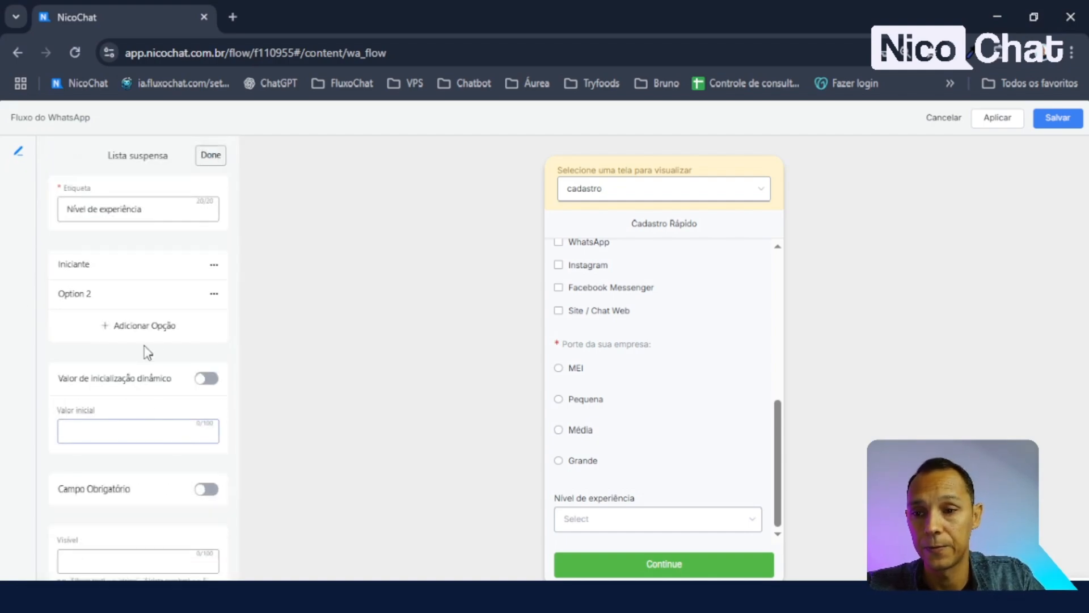
pyautogui.click(148, 300)
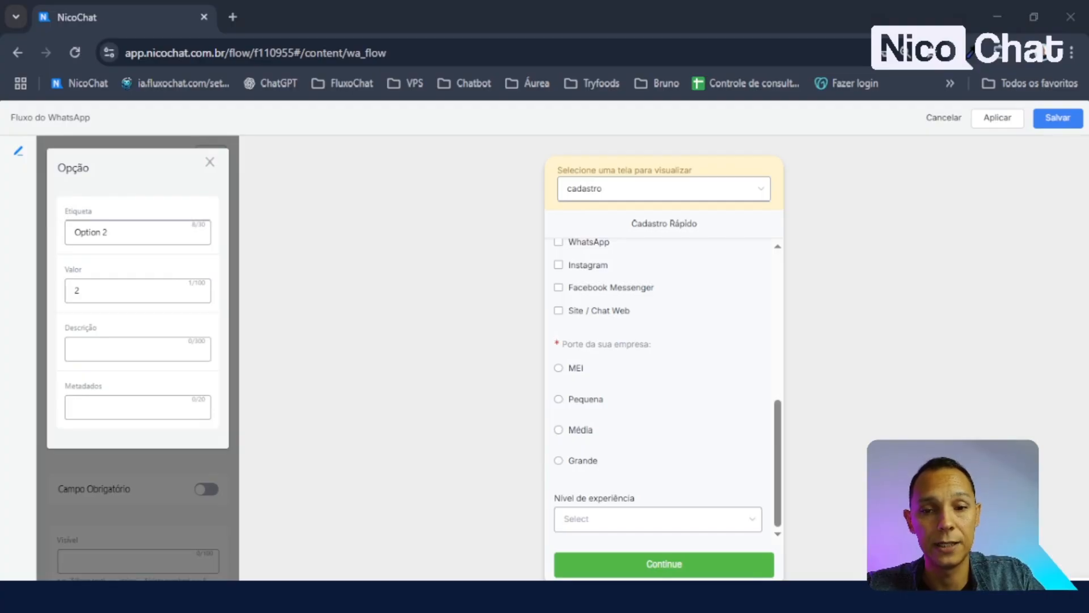
pyautogui.click(141, 231)
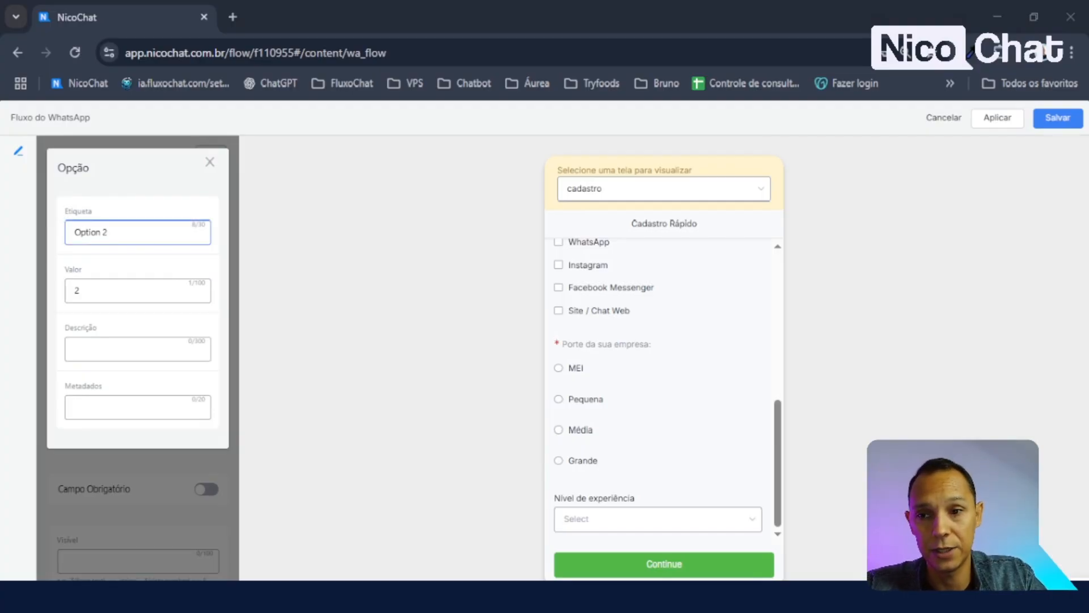
pyautogui.tripleClick(141, 232)
pyautogui.write('Intermediário')
pyautogui.click(119, 294)
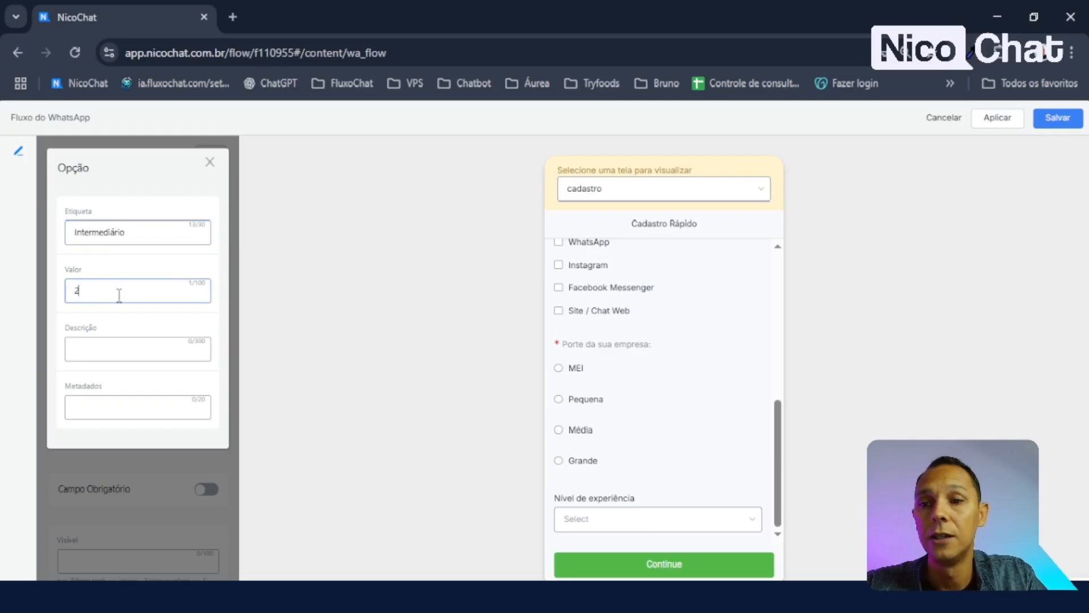
pyautogui.write('intermediario')
pyautogui.click(209, 162)
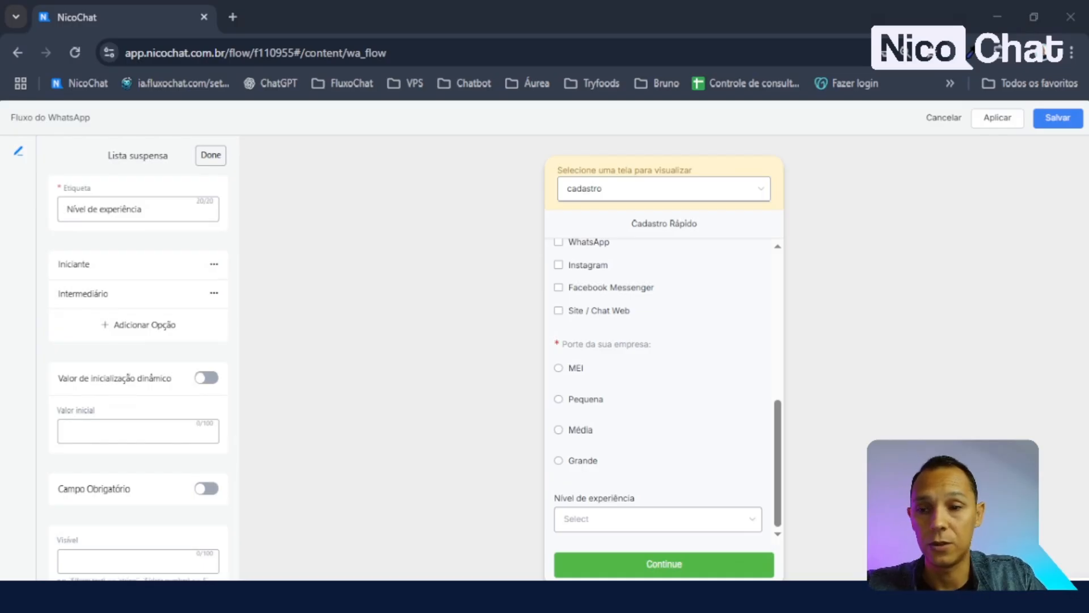
# - Add a third choice with label and value Avançado
pyautogui.click(121, 333)
pyautogui.click(107, 227)
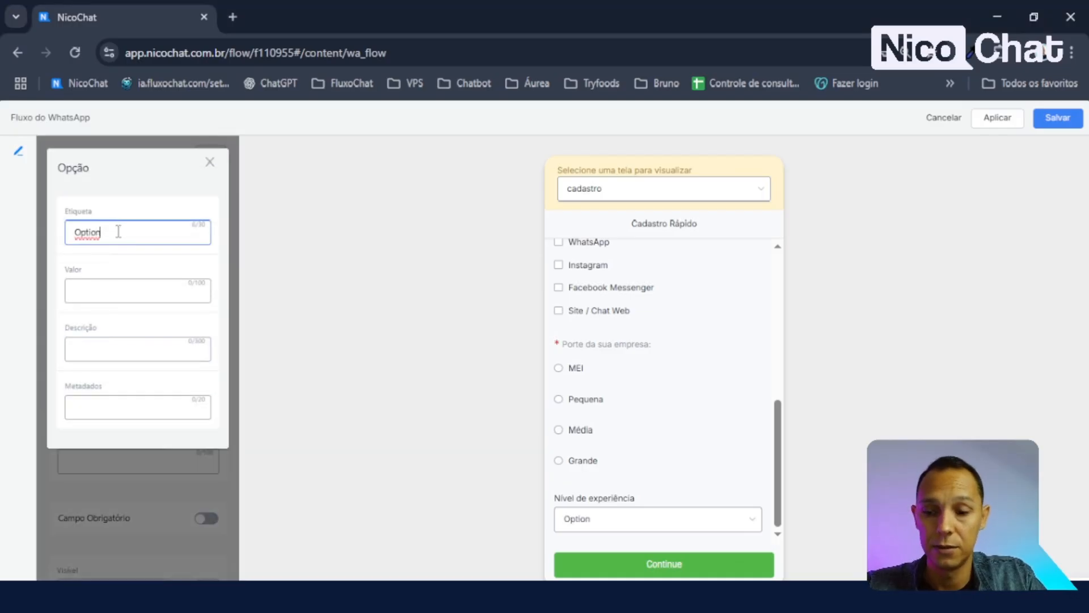
pyautogui.hotkey('ctrl', 'a')
pyautogui.write('Avançado')
pyautogui.click(123, 291)
pyautogui.write('Avançado')
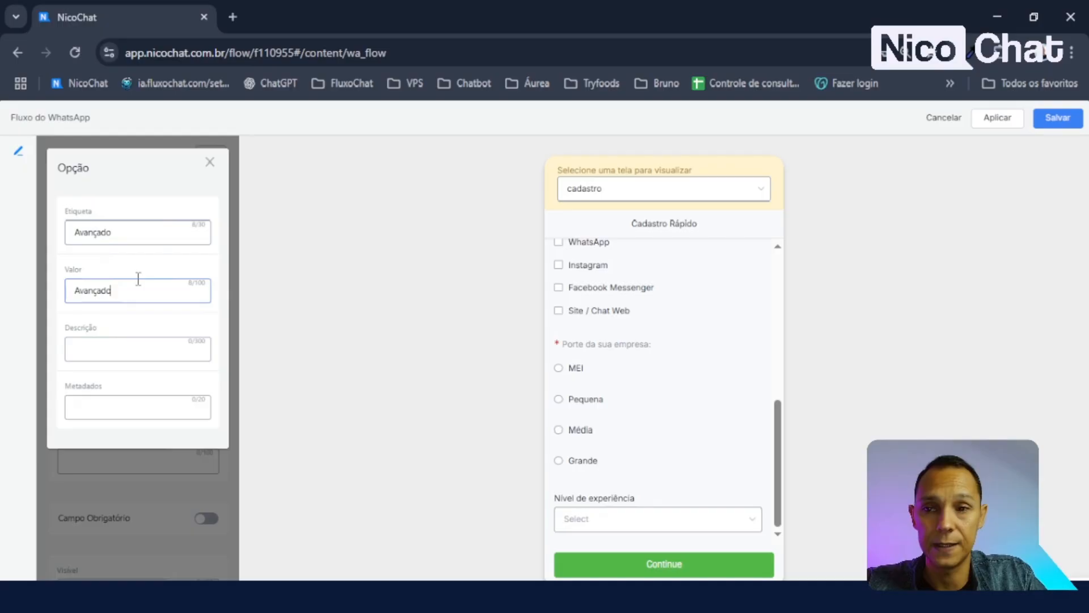
pyautogui.click(209, 163)
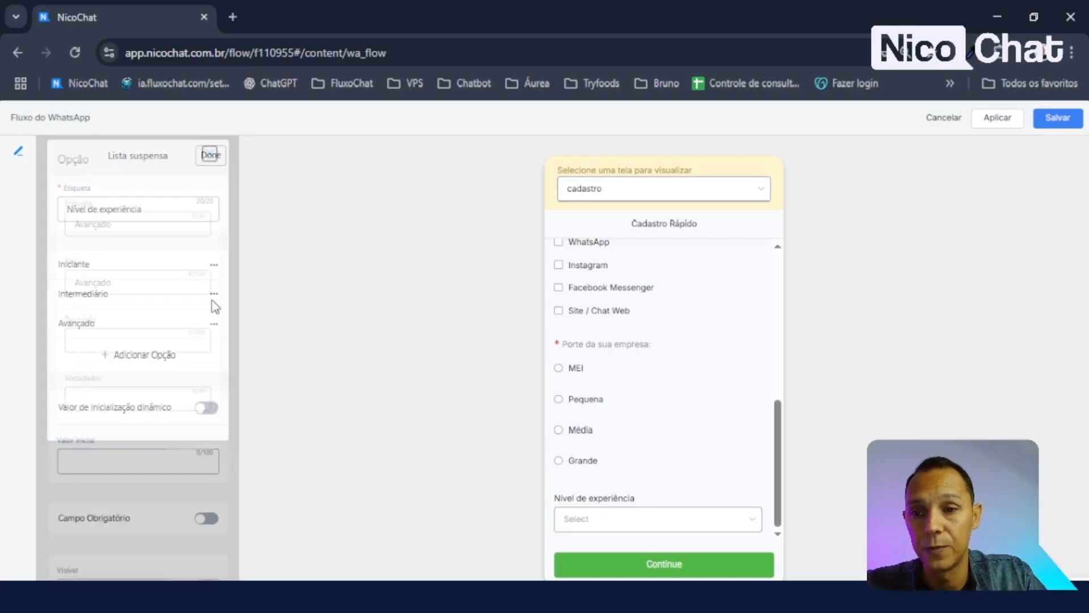
# - Check the experience and company size choices in the form preview
pyautogui.click(606, 529)
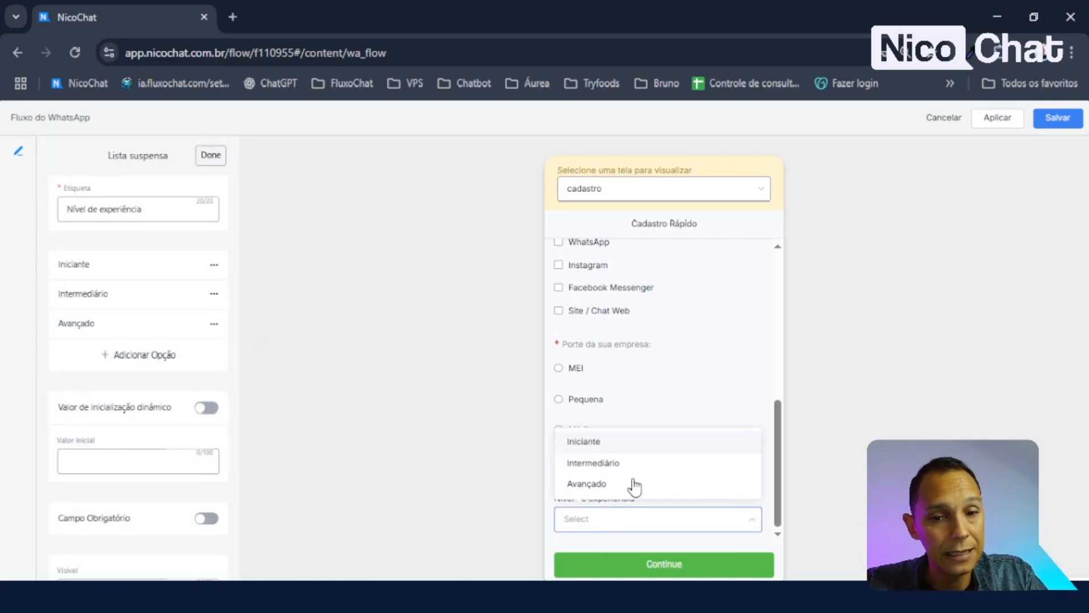
pyautogui.click(602, 524)
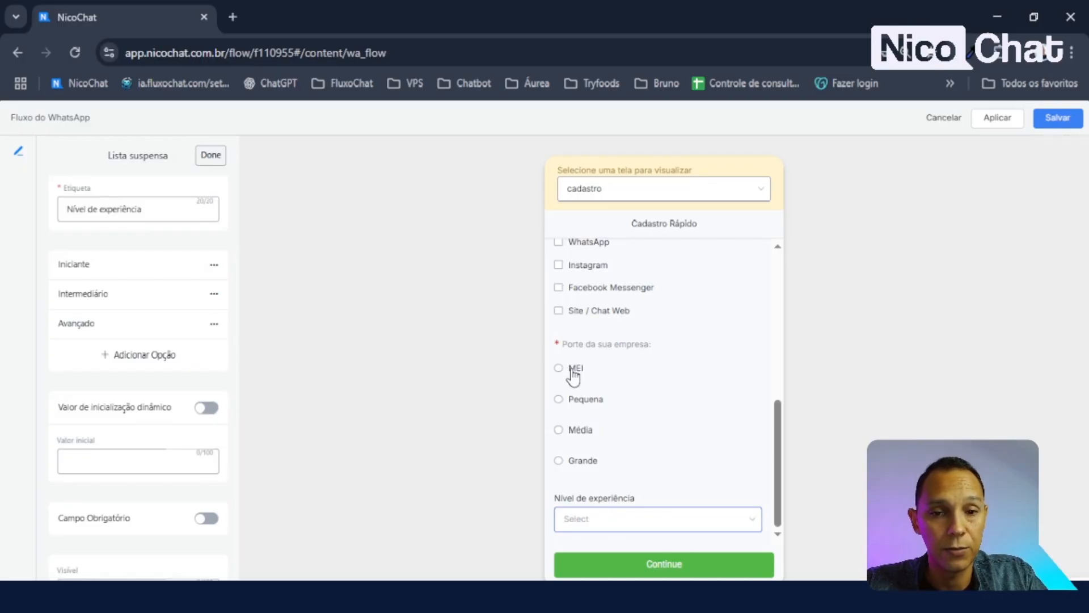
pyautogui.click(583, 462)
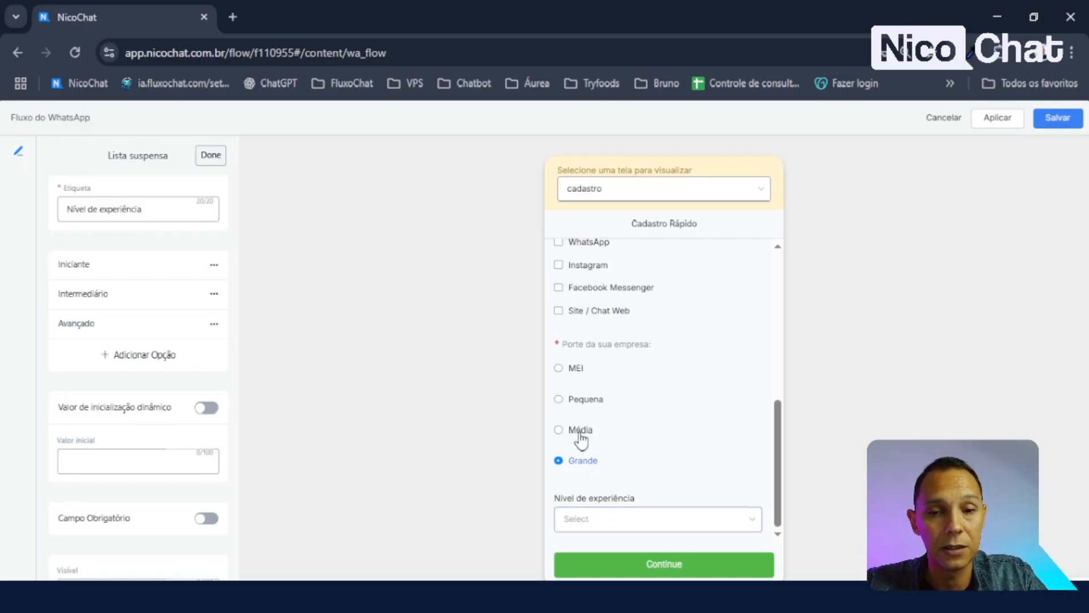
pyautogui.click(581, 431)
pyautogui.click(576, 370)
pyautogui.click(610, 522)
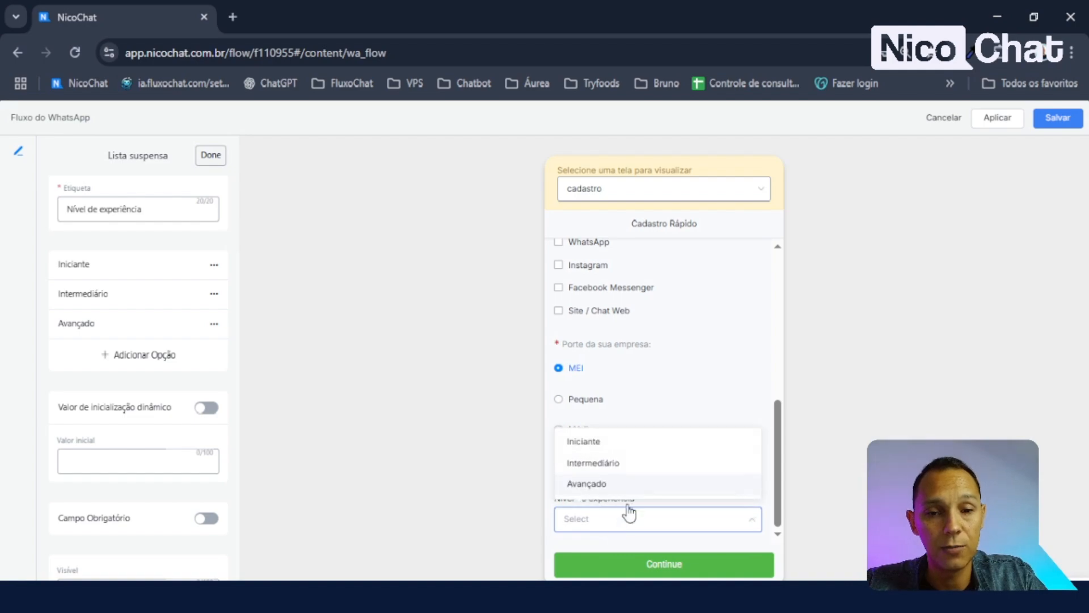
pyautogui.click(627, 398)
pyautogui.click(582, 370)
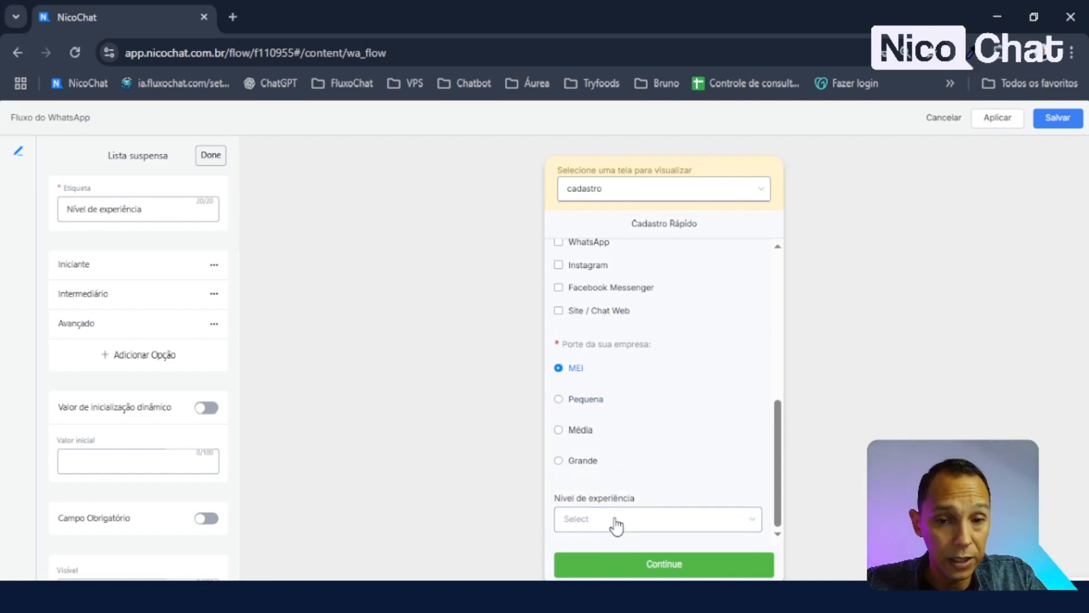
pyautogui.click(616, 521)
pyautogui.click(617, 525)
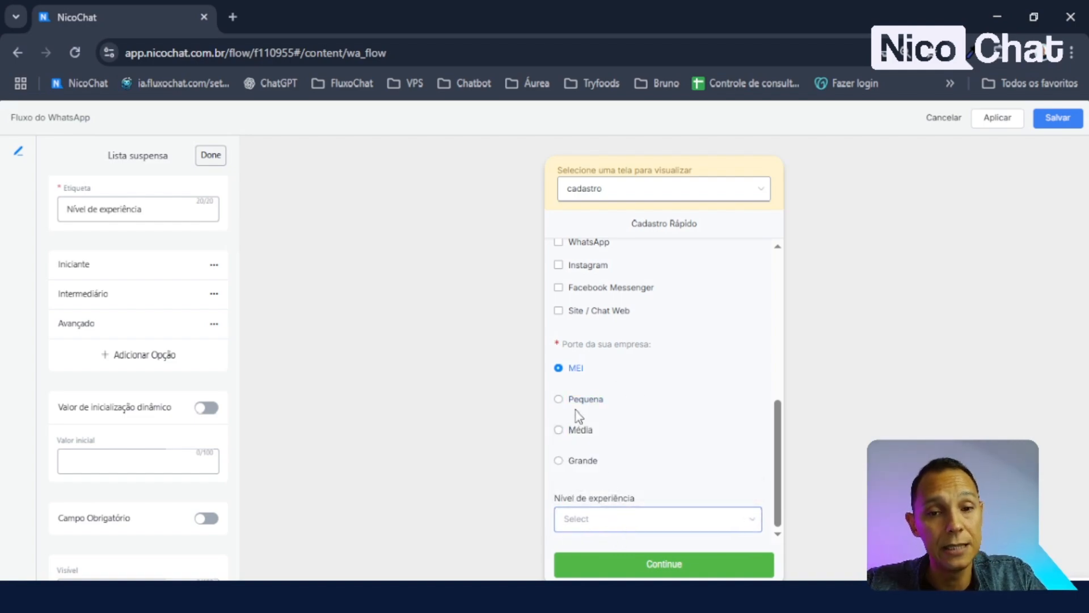
# - Review the experience dropdown in the preview without choosing a value
pyautogui.scroll(5, 712, 363)
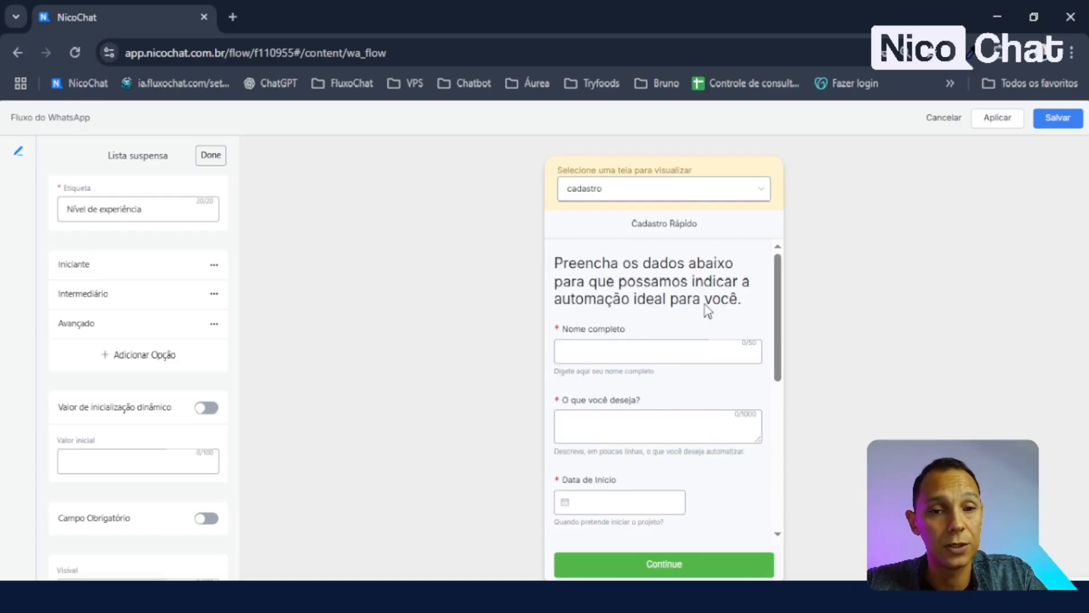
pyautogui.scroll(-5, 700, 312)
pyautogui.scroll(5, 672, 335)
pyautogui.scroll(-5, 673, 336)
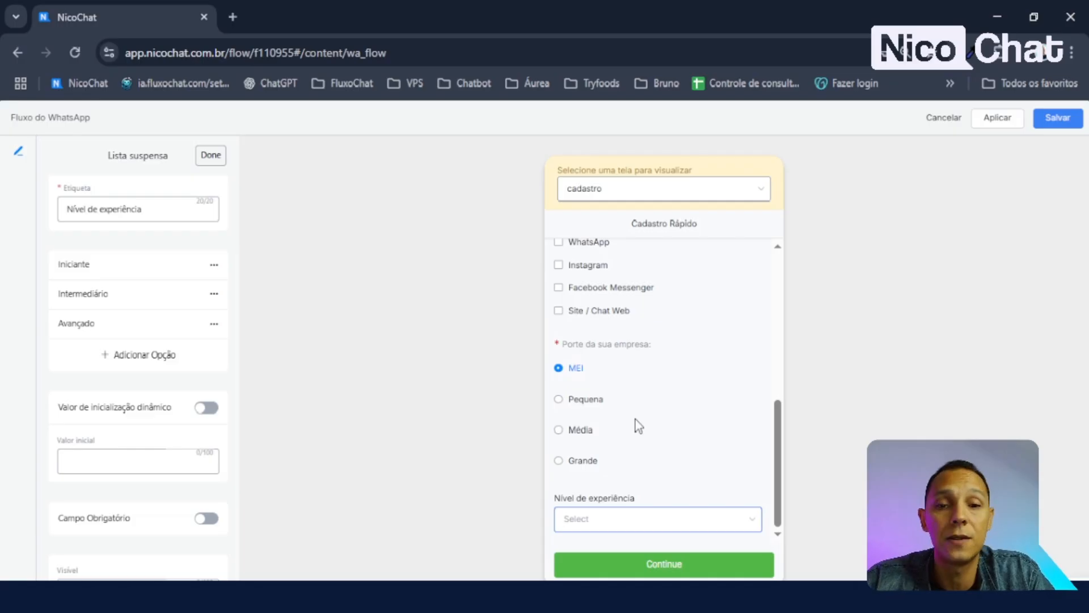
pyautogui.click(632, 525)
pyautogui.click(612, 522)
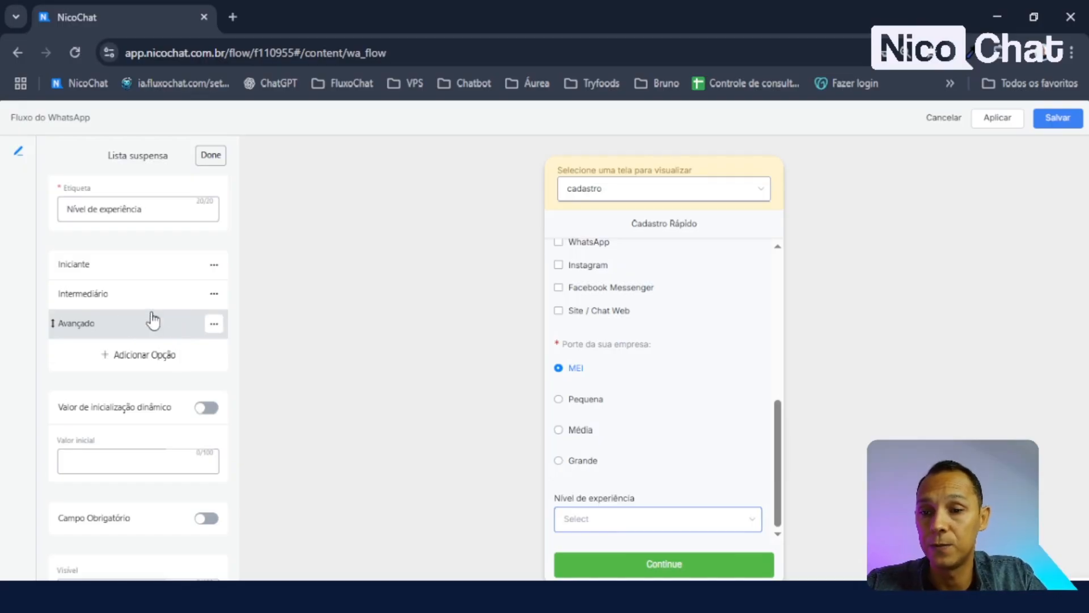
pyautogui.scroll(-1, 189, 405)
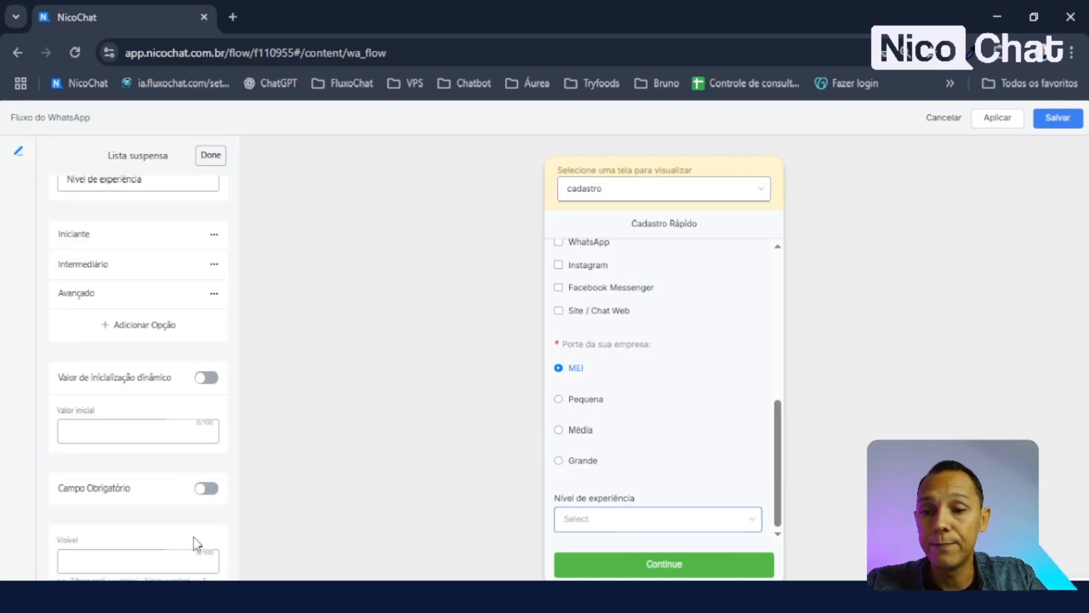
pyautogui.moveTo(62, 379); pyautogui.dragTo(160, 474)
pyautogui.click(145, 407)
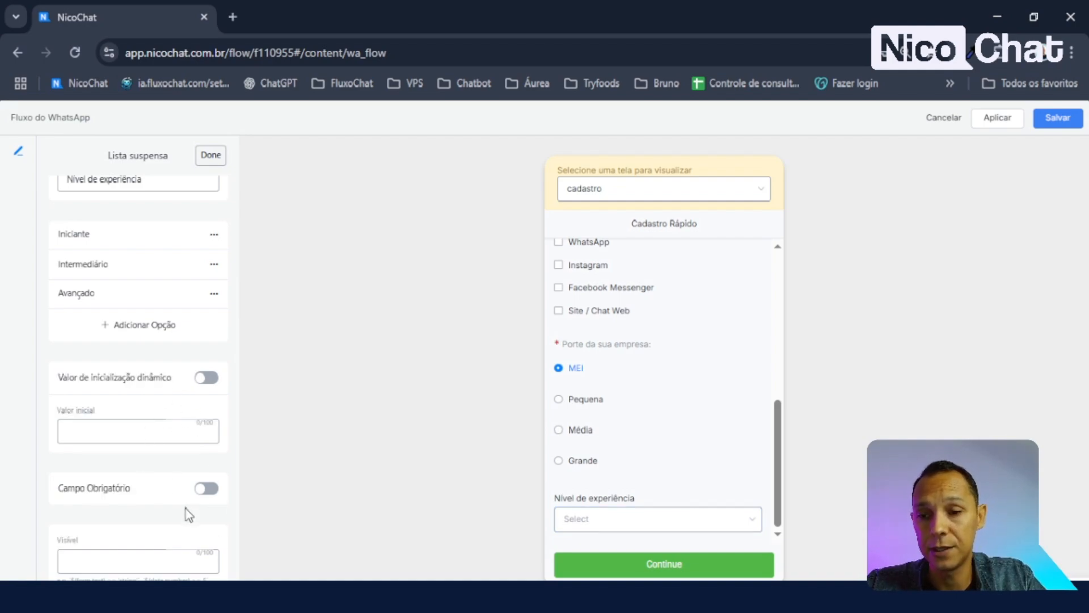
# - Turn on Campo Obrigatório for the dropdown, test it in the preview, and finish
pyautogui.click(206, 488)
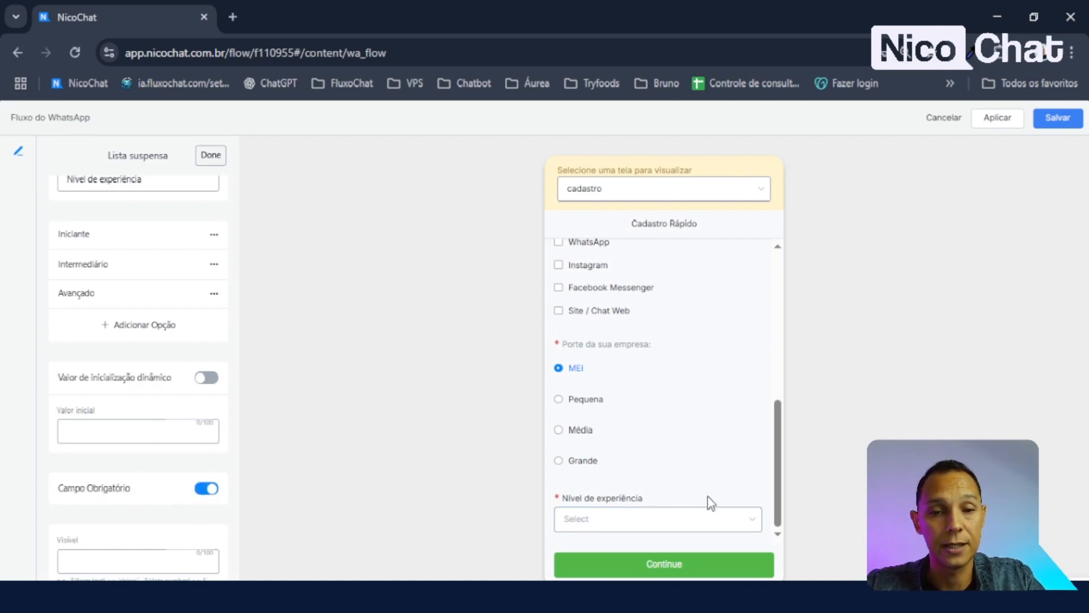
pyautogui.click(679, 521)
pyautogui.click(641, 531)
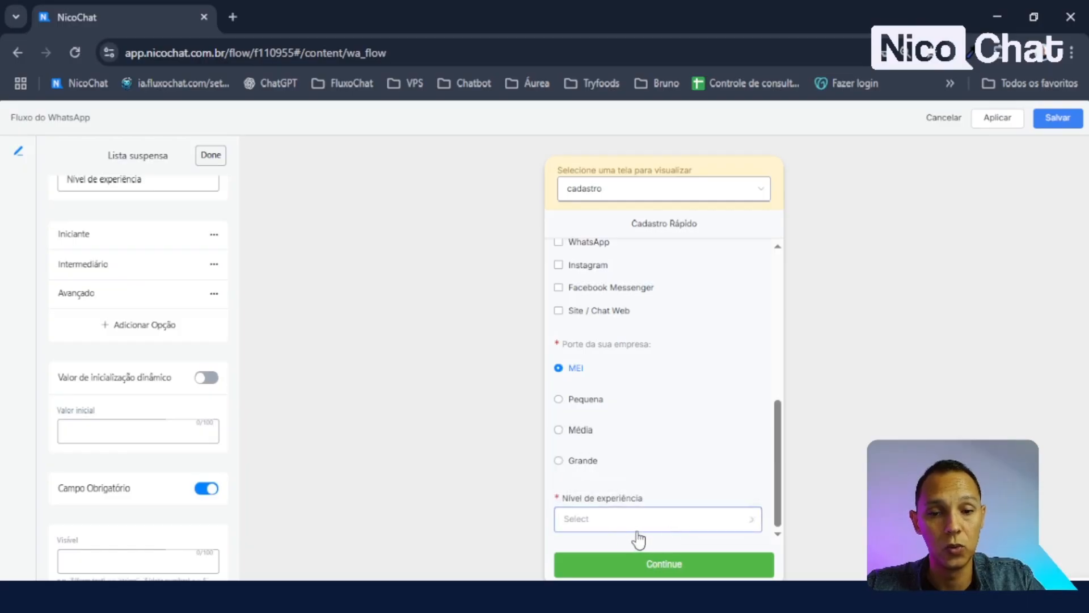
pyautogui.click(619, 527)
pyautogui.click(620, 528)
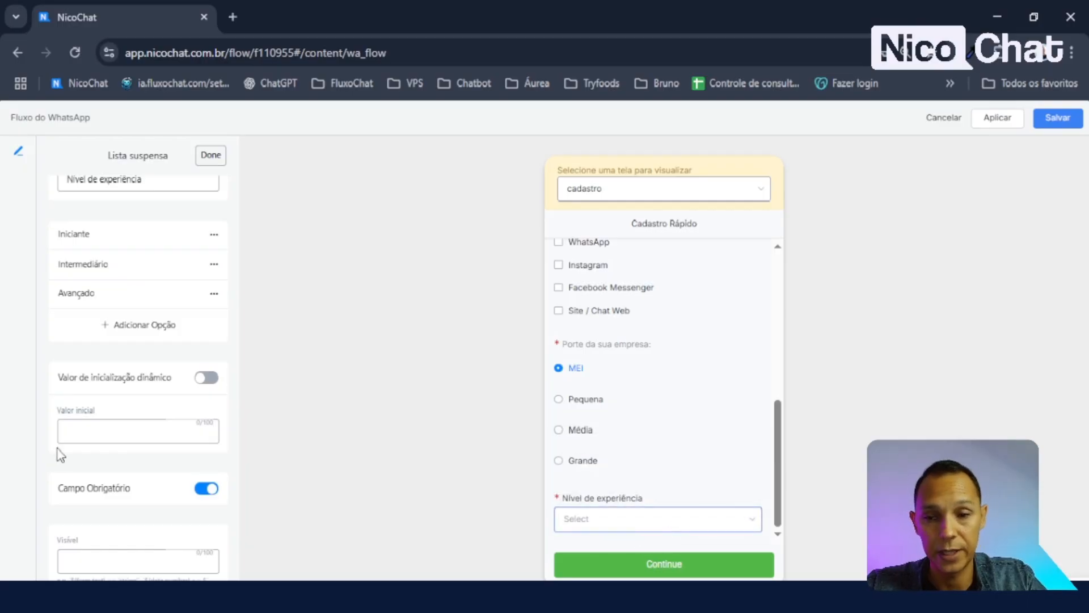
pyautogui.click(211, 158)
# - Add an OptIn checkbox item to the screen and open its settings
pyautogui.click(144, 442)
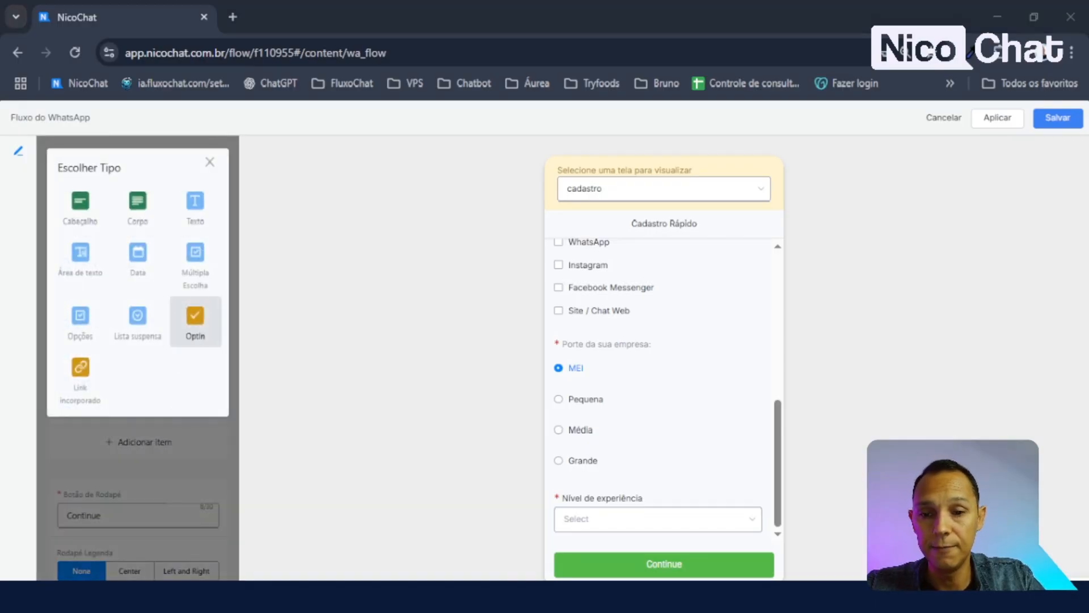
pyautogui.click(195, 318)
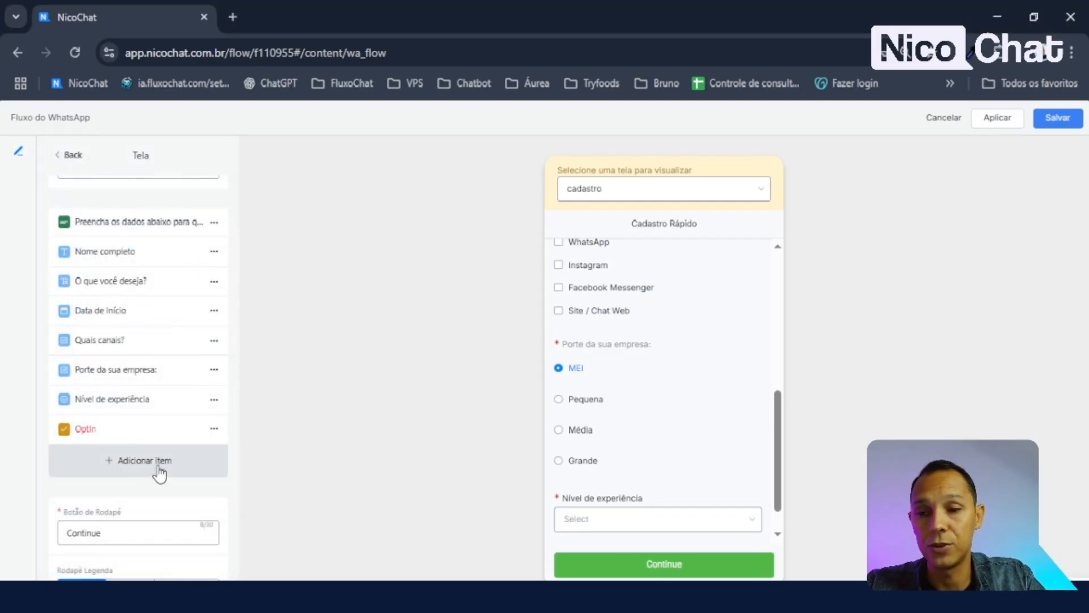
pyautogui.scroll(-1, 681, 482)
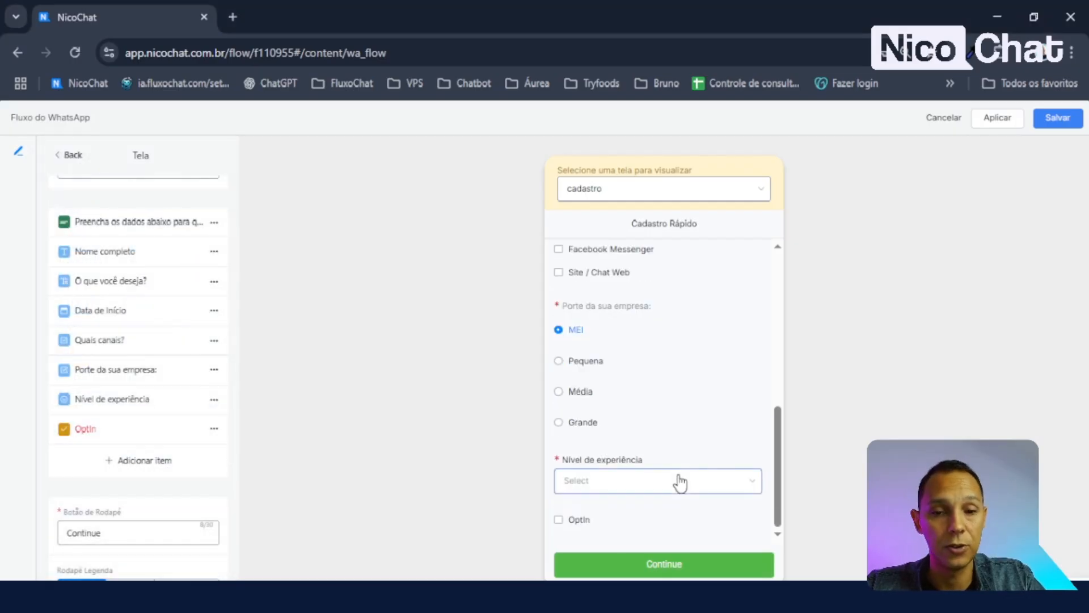
pyautogui.click(579, 520)
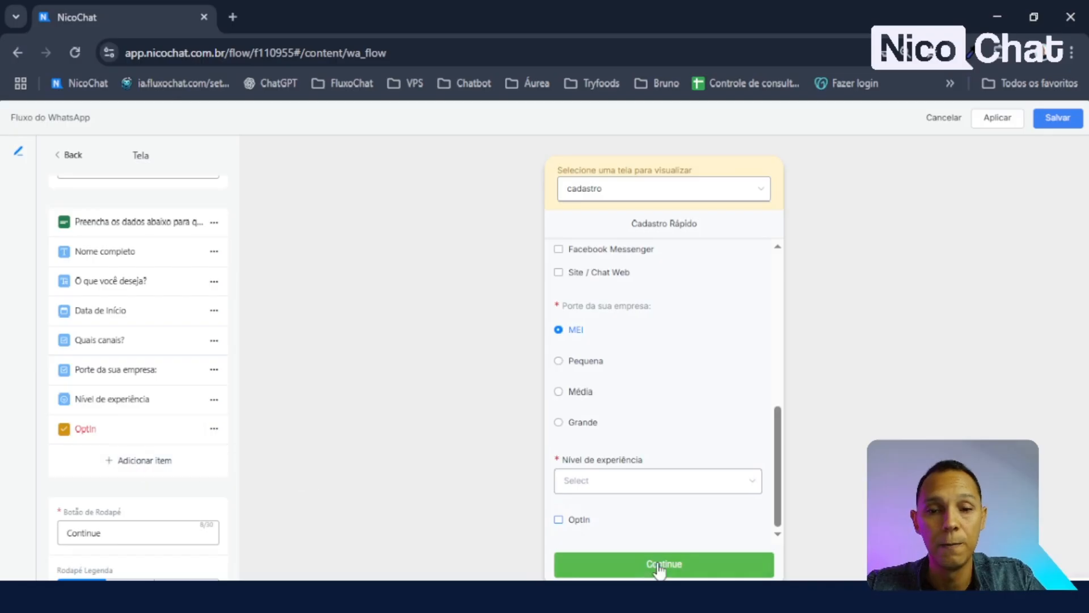
pyautogui.click(102, 431)
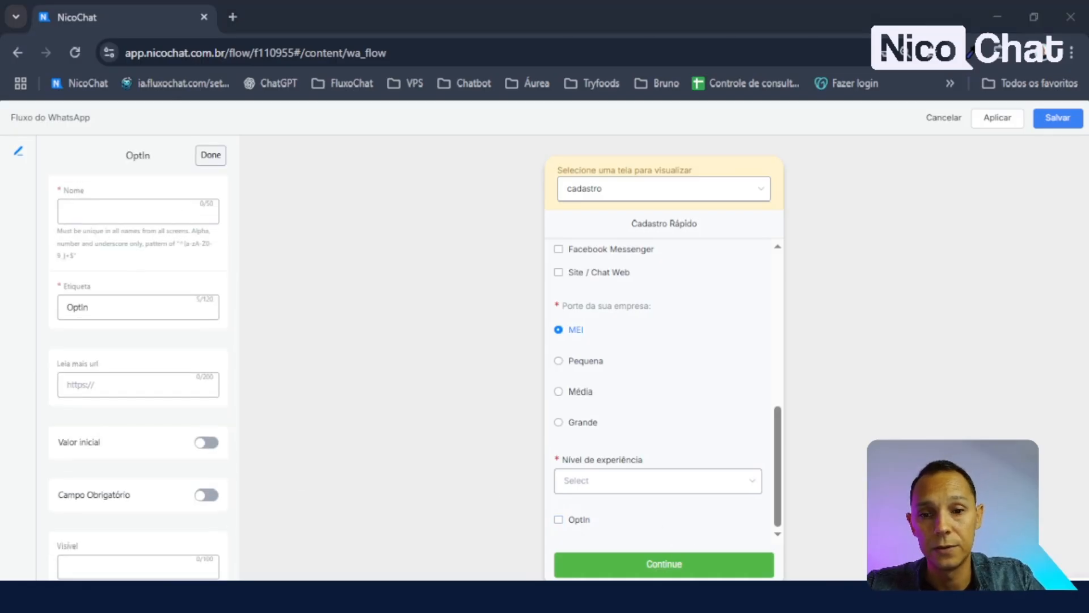
# - Name the opt-in aceite, labelled 'Concordo com os termo do Nicochat', and test its checkbox
pyautogui.click(124, 210)
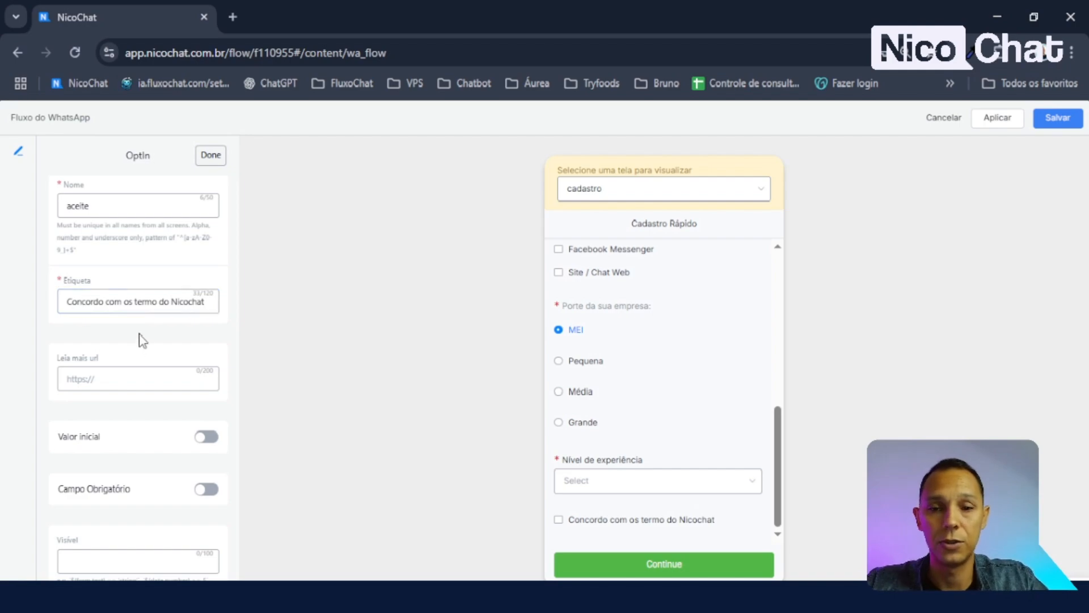
pyautogui.click(559, 519)
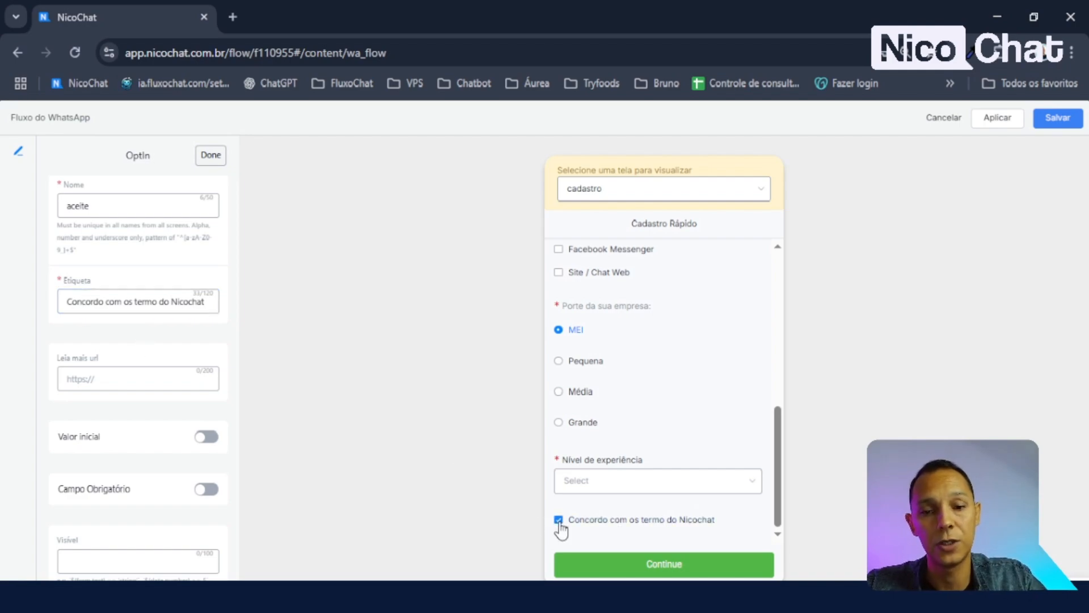
pyautogui.click(133, 379)
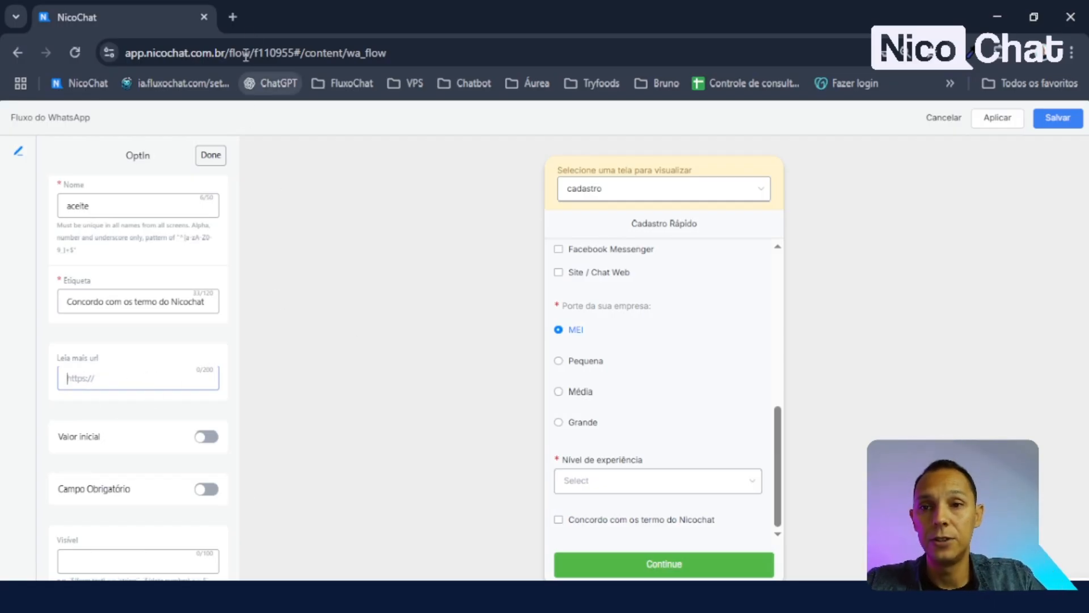
# - Open nicochat.com's Termos e Condições page in a new tab and copy its address
pyautogui.click(230, 16)
pyautogui.write('nicochat.com.br')
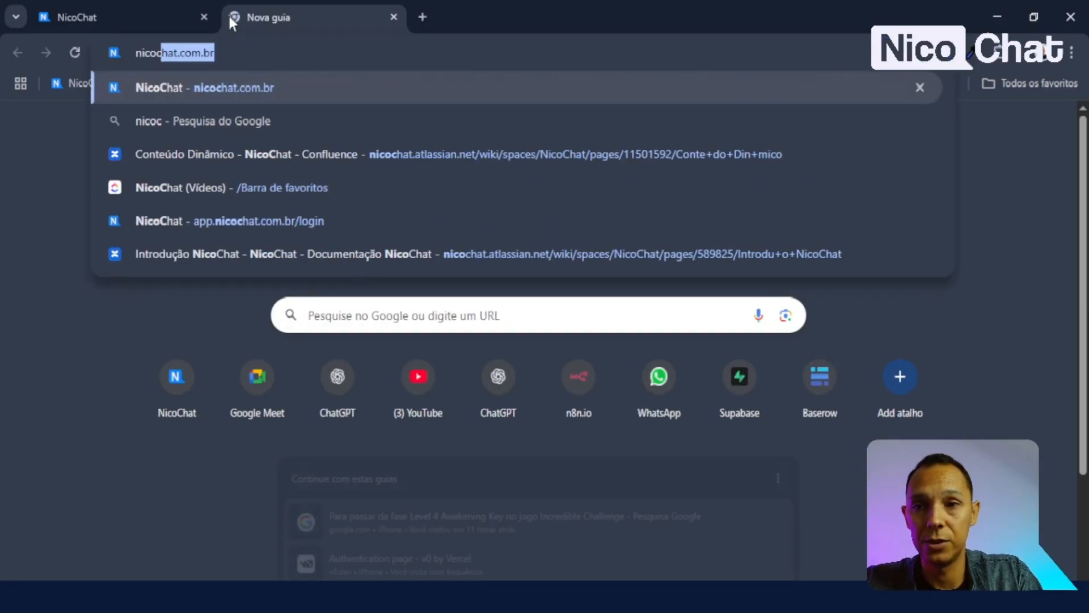
pyautogui.press('Return')
pyautogui.click(903, 451)
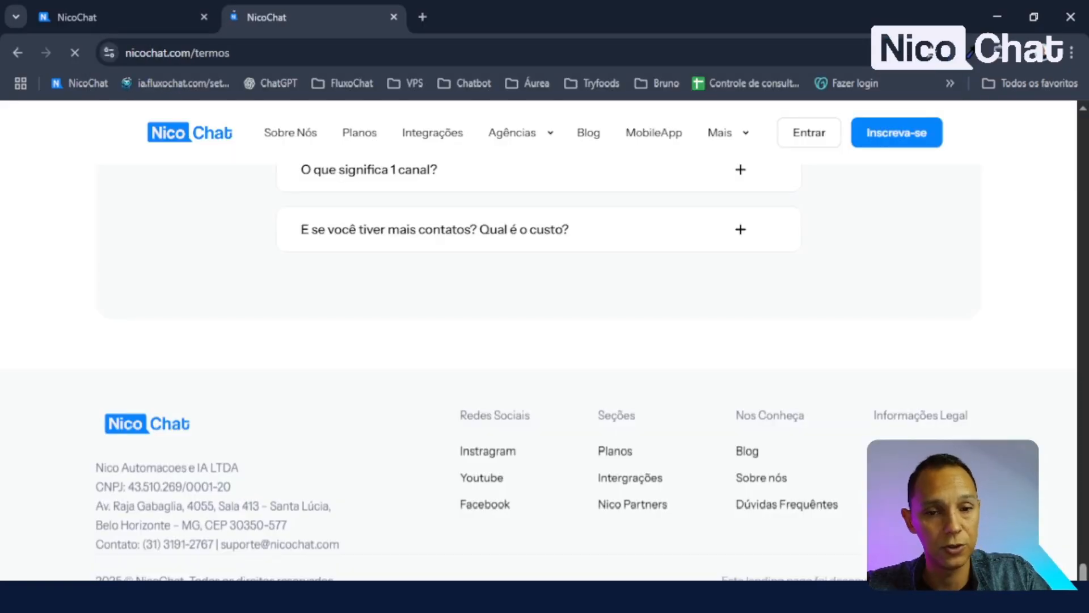
pyautogui.click(270, 53)
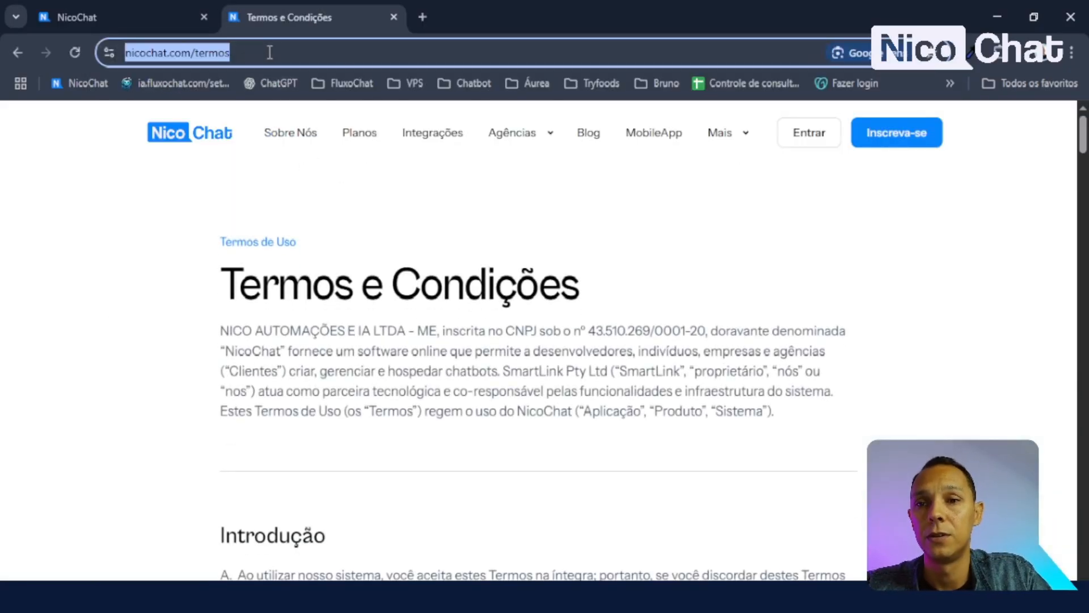
pyautogui.click(356, 56)
pyautogui.hotkey('ctrl', 'a')
pyautogui.hotkey('ctrl', 'c')
pyautogui.click(157, 13)
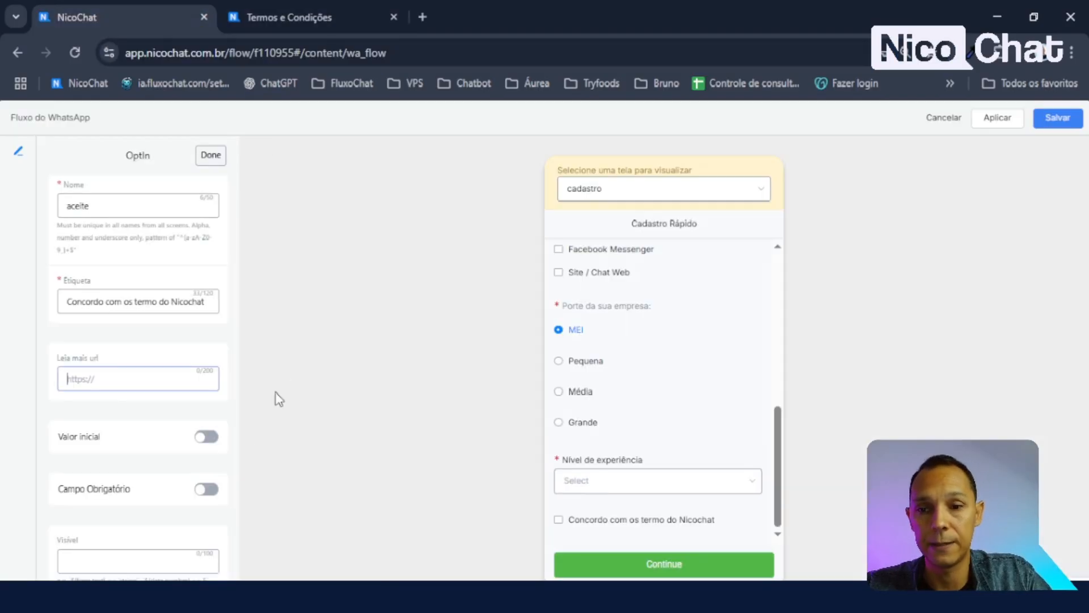
pyautogui.hotkey('ctrl', 'v')
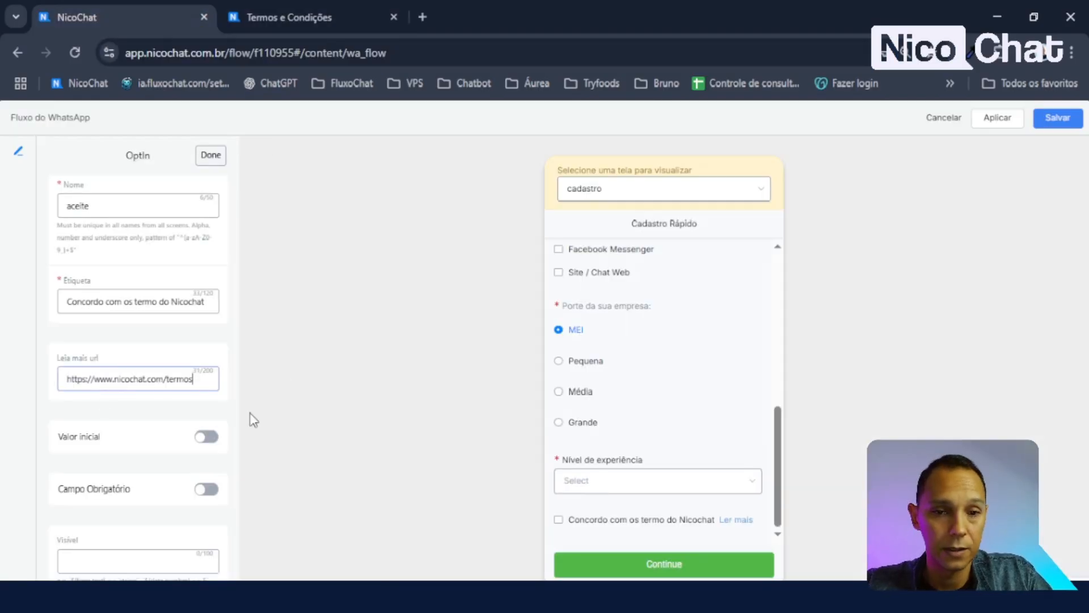
pyautogui.click(737, 520)
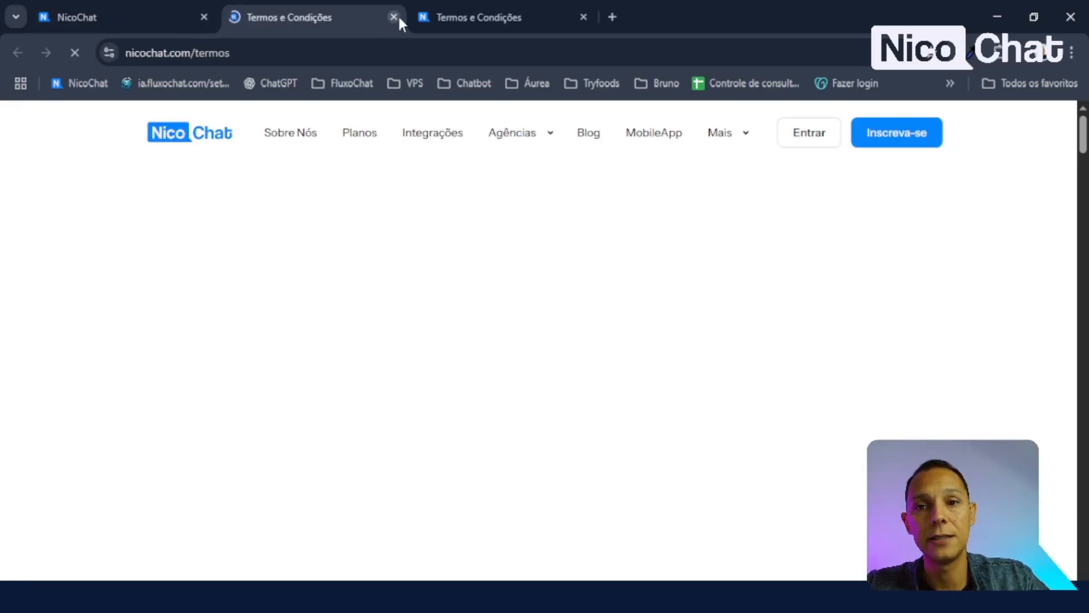
pyautogui.click(394, 17)
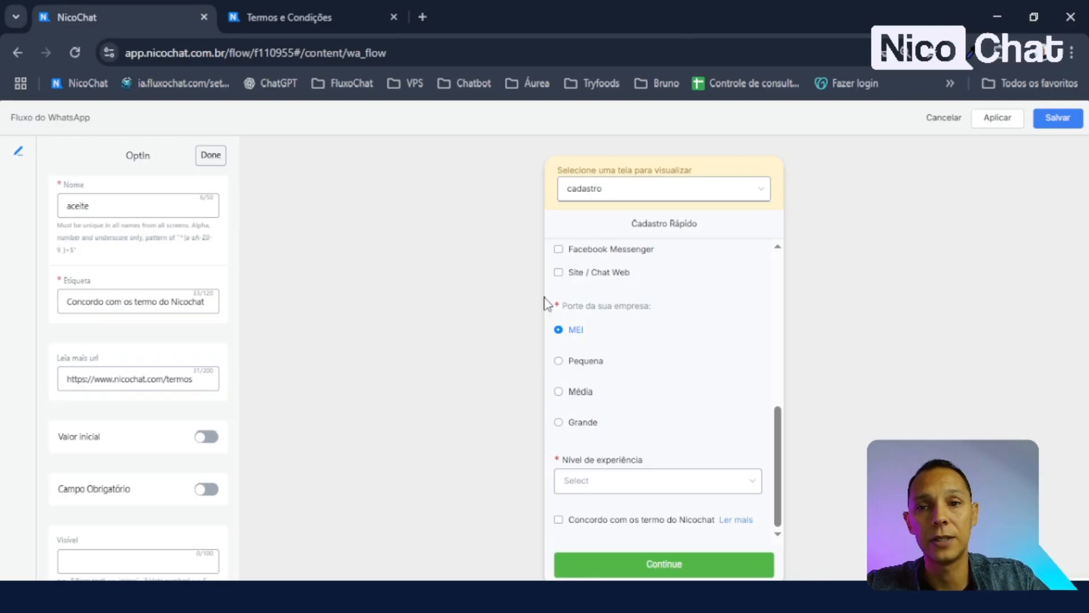
pyautogui.click(559, 520)
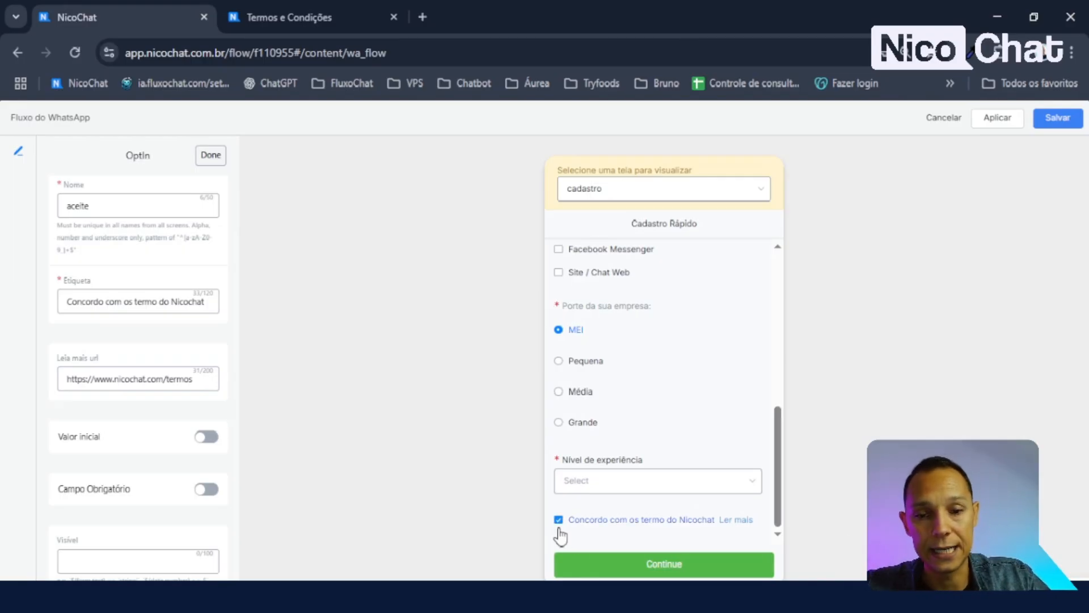
pyautogui.click(560, 528)
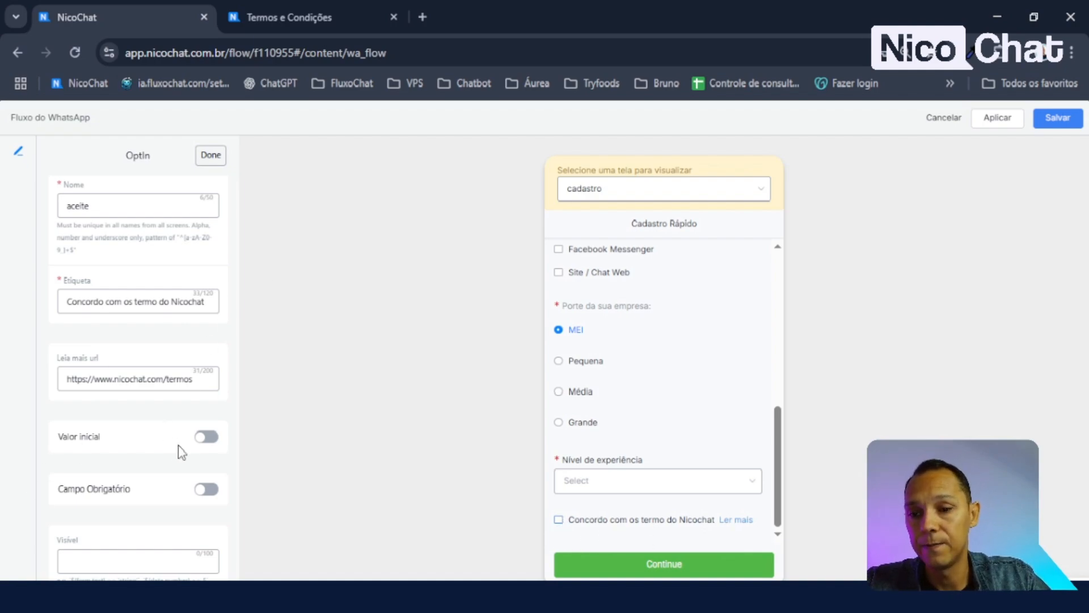
# - Make the opt-in a required field and return to the item list
pyautogui.click(207, 494)
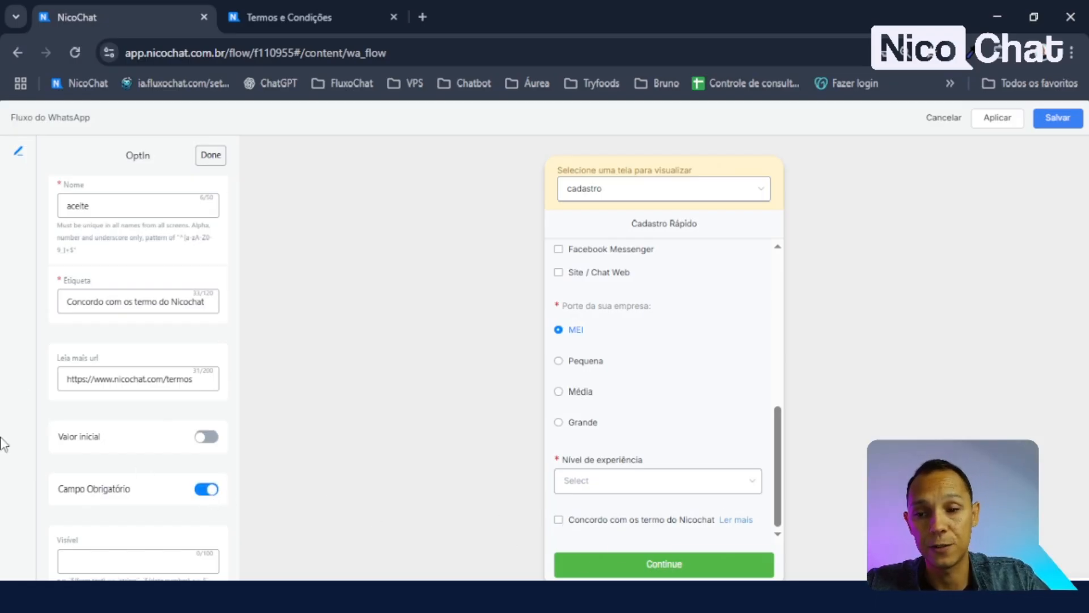
pyautogui.scroll(1, 184, 201)
pyautogui.click(210, 155)
# - Add an embedded link item to the screen and open its settings
pyautogui.scroll(-3, 131, 406)
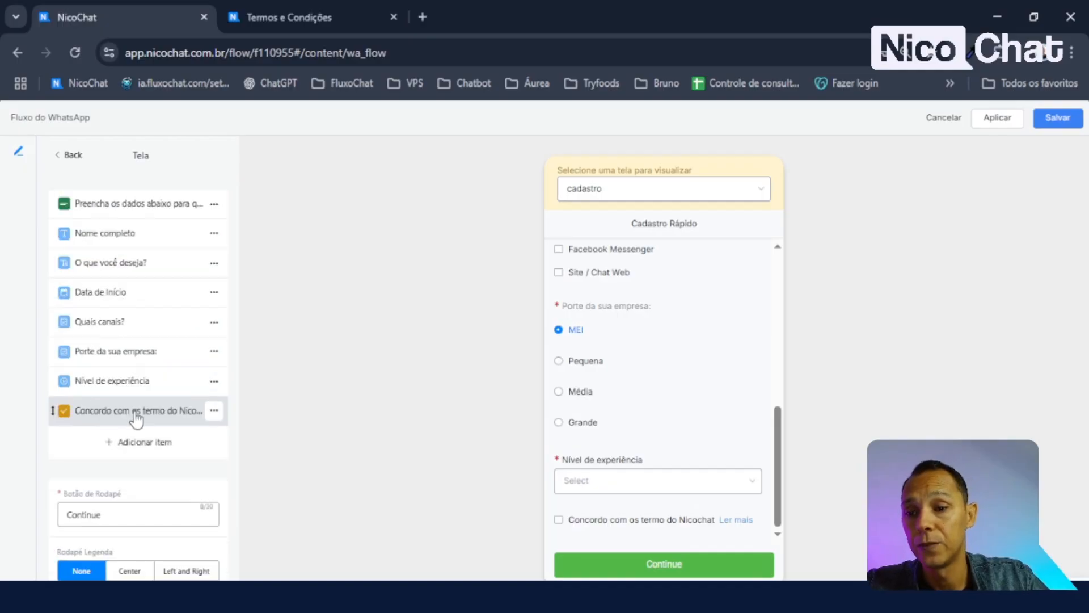
pyautogui.click(164, 449)
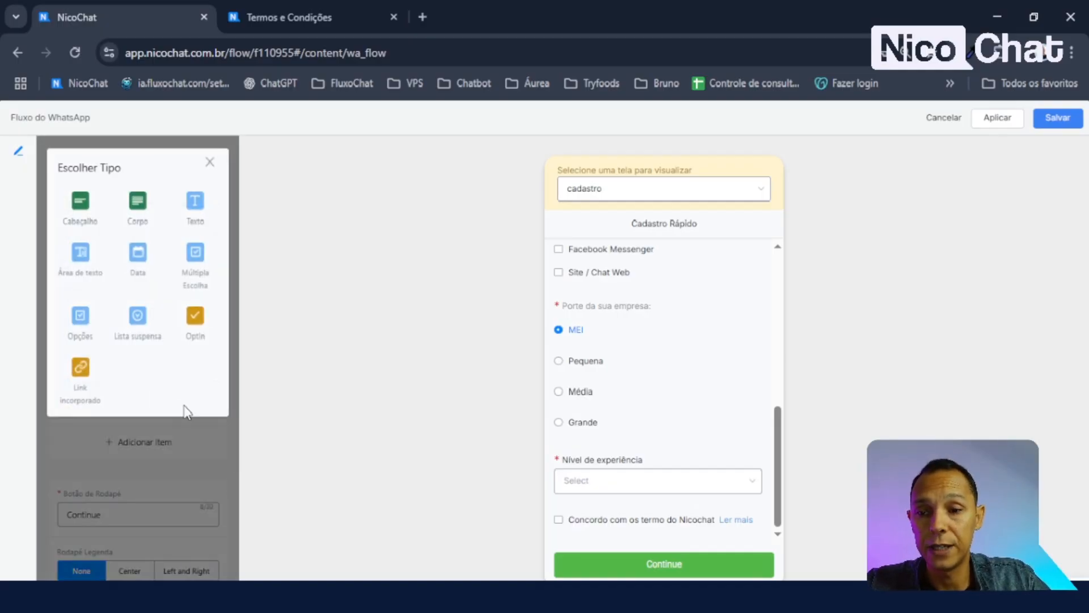
pyautogui.click(81, 376)
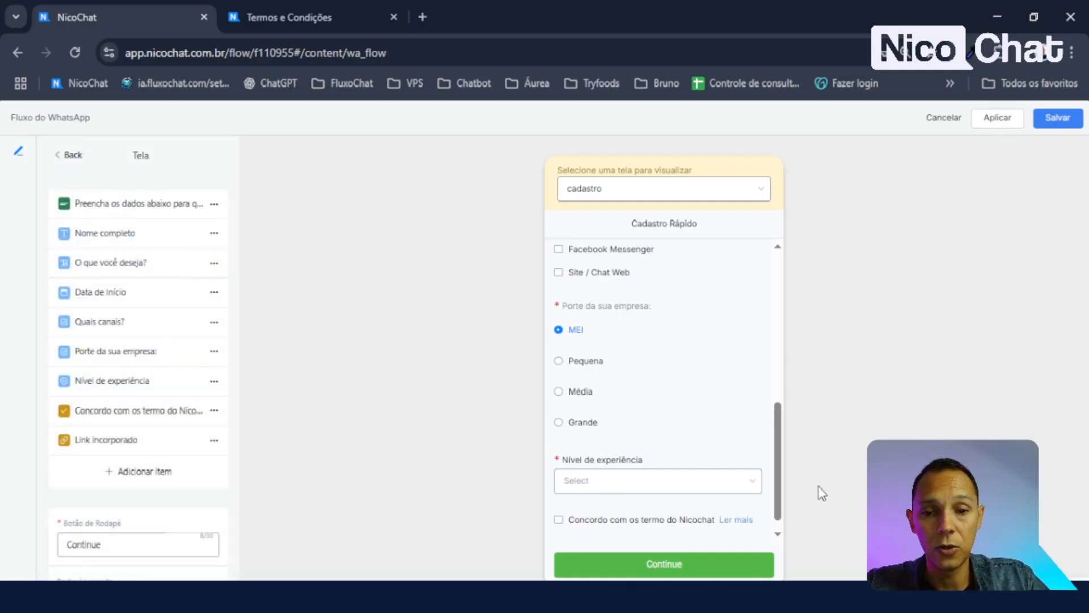
pyautogui.scroll(-1, 726, 474)
pyautogui.click(123, 448)
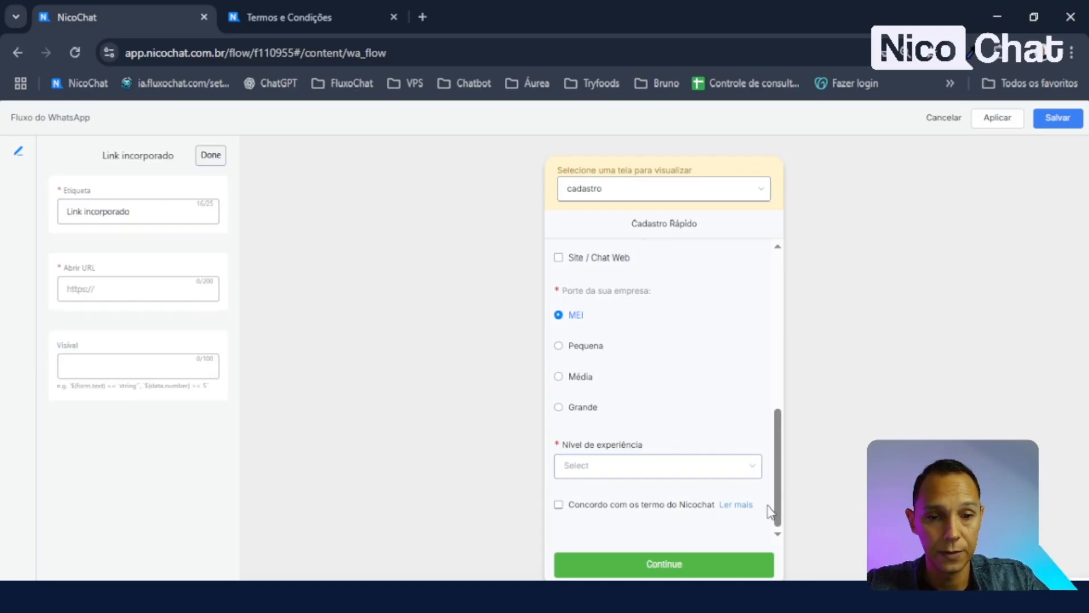
# - Give the embedded link the label 'Política de Privacidade' and a temporary target address
pyautogui.click(151, 217)
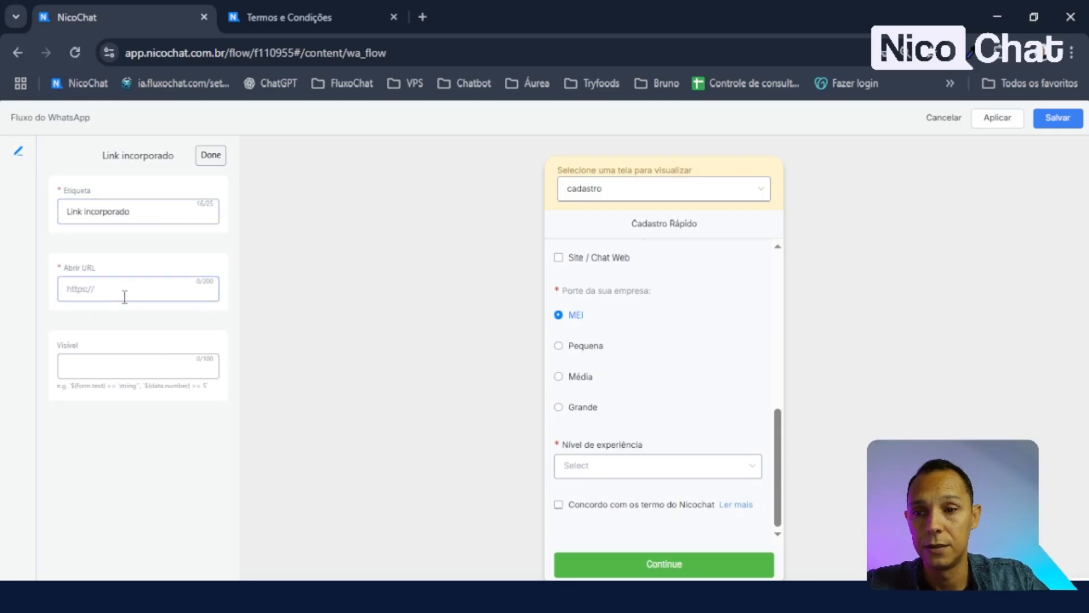
pyautogui.hotkey('ctrl', 'v')
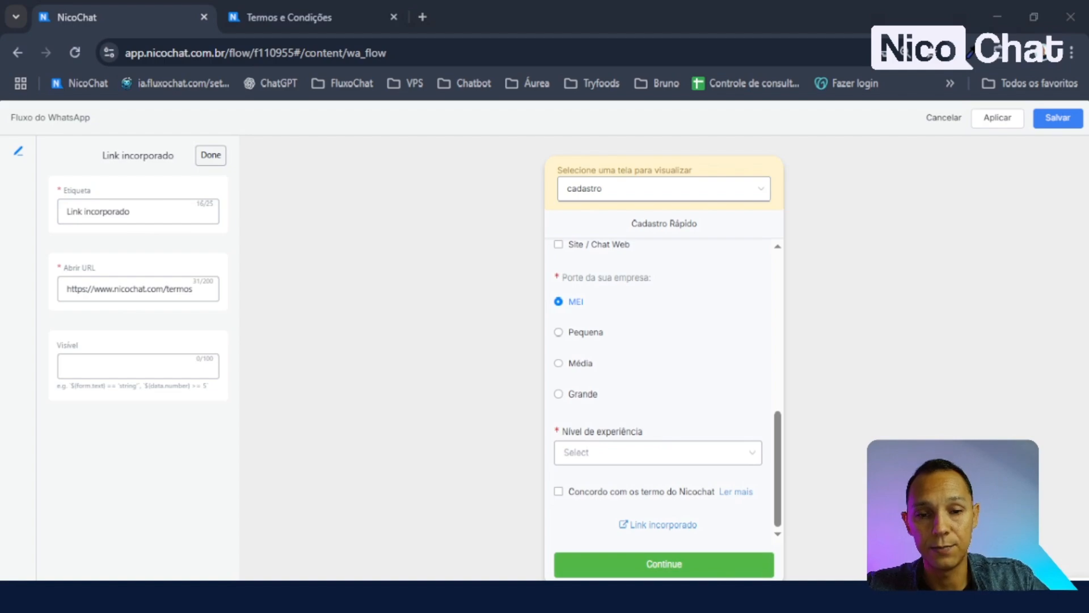
pyautogui.click(164, 238)
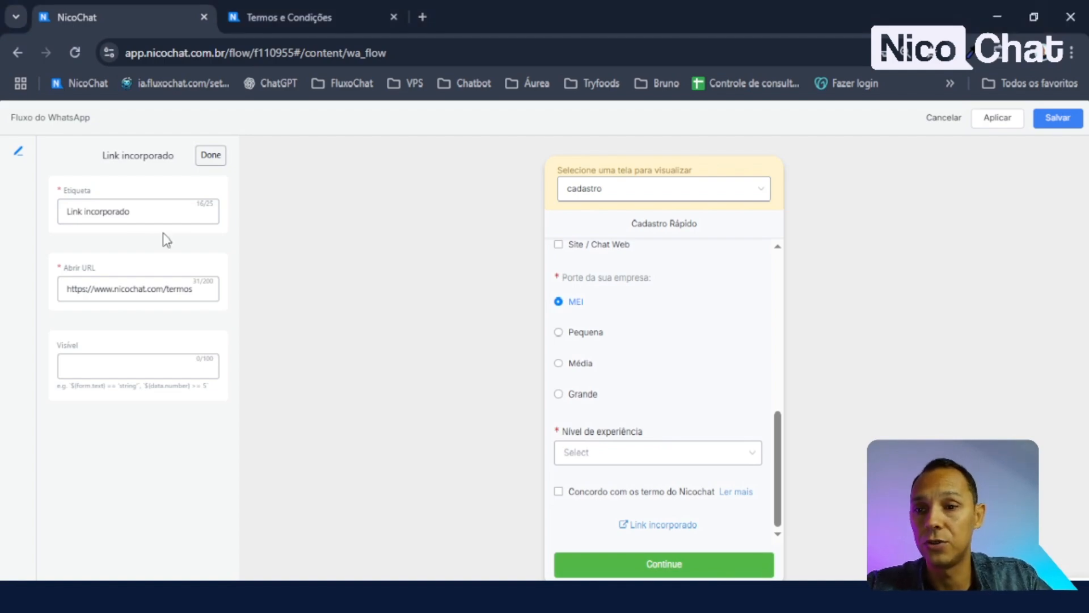
pyautogui.tripleClick(164, 216)
pyautogui.write('Leia a nossa Política de')
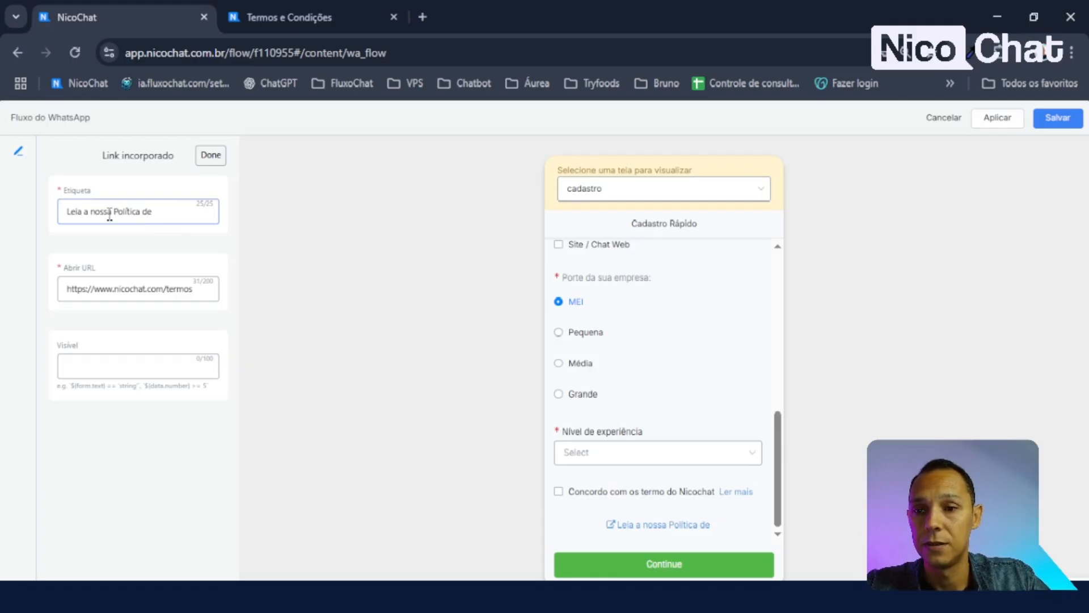
pyautogui.moveTo(109, 216); pyautogui.dragTo(65, 258)
pyautogui.press('BackSpace')
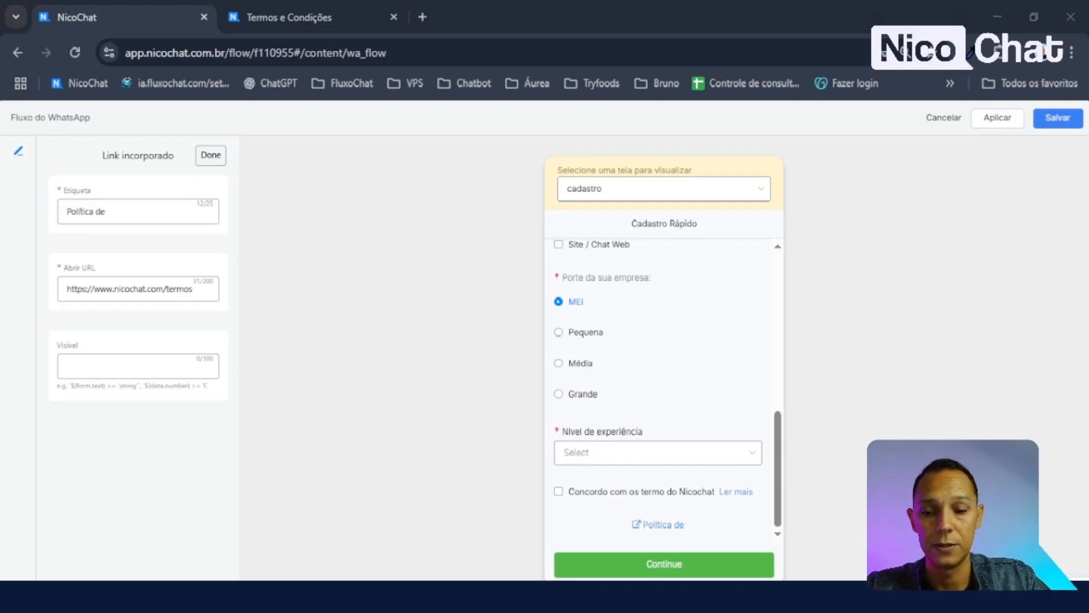
pyautogui.click(150, 219)
pyautogui.hotkey('ctrl', 'a')
pyautogui.write('Política de Privacidade')
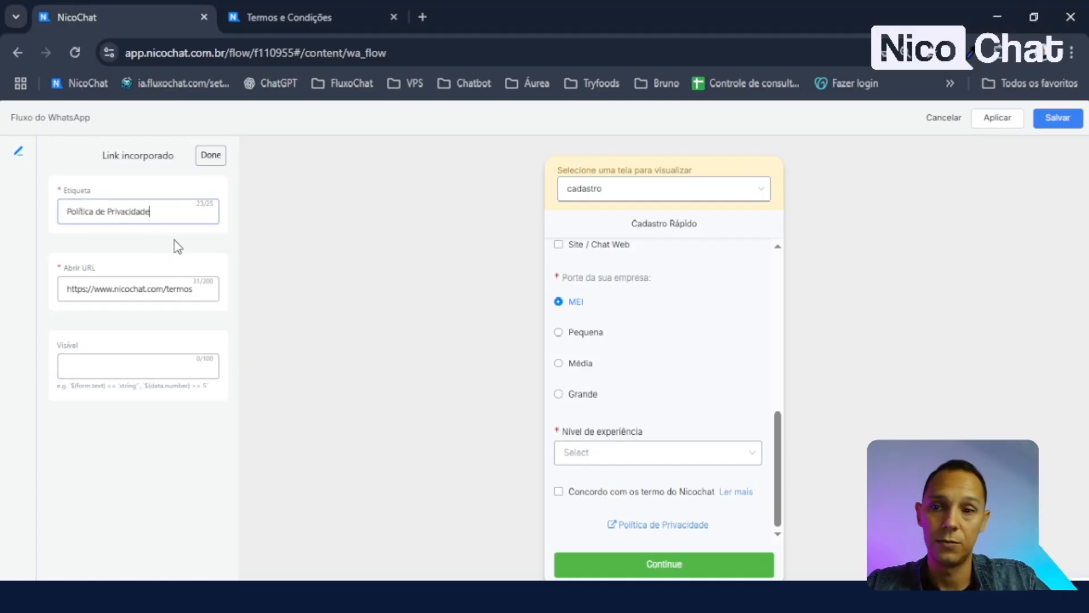
pyautogui.click(174, 240)
pyautogui.click(328, 7)
pyautogui.scroll(-10, 539, 340)
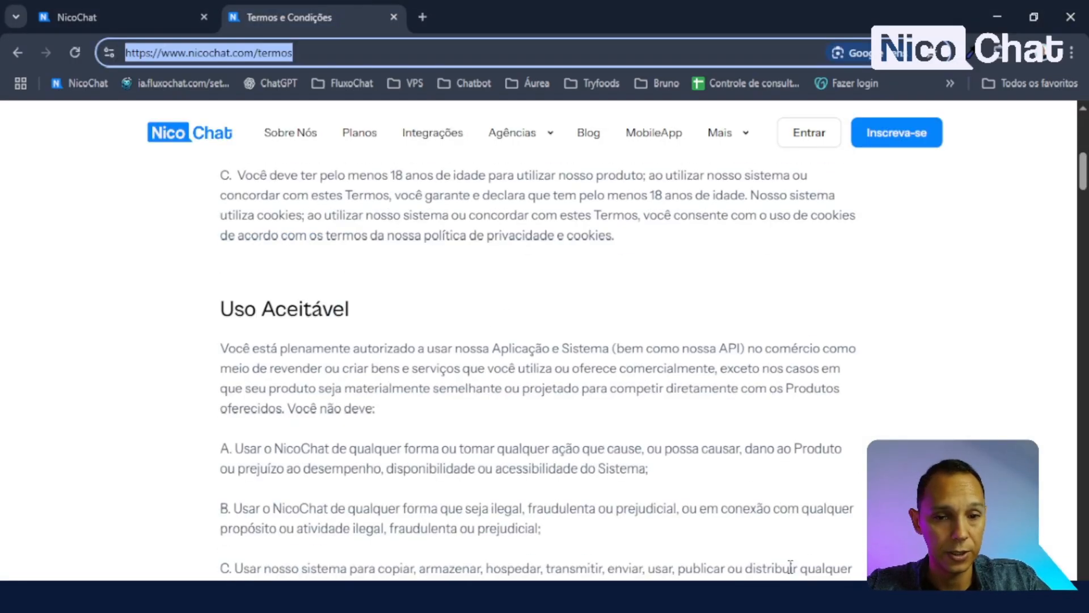
pyautogui.moveTo(1083, 187); pyautogui.dragTo(1084, 567)
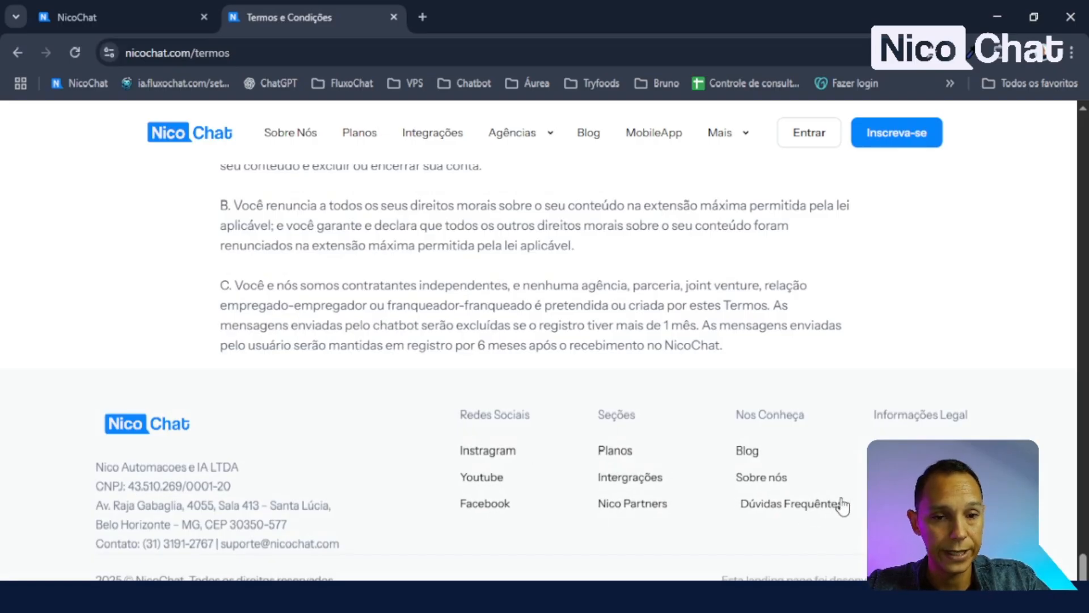
pyautogui.click(913, 477)
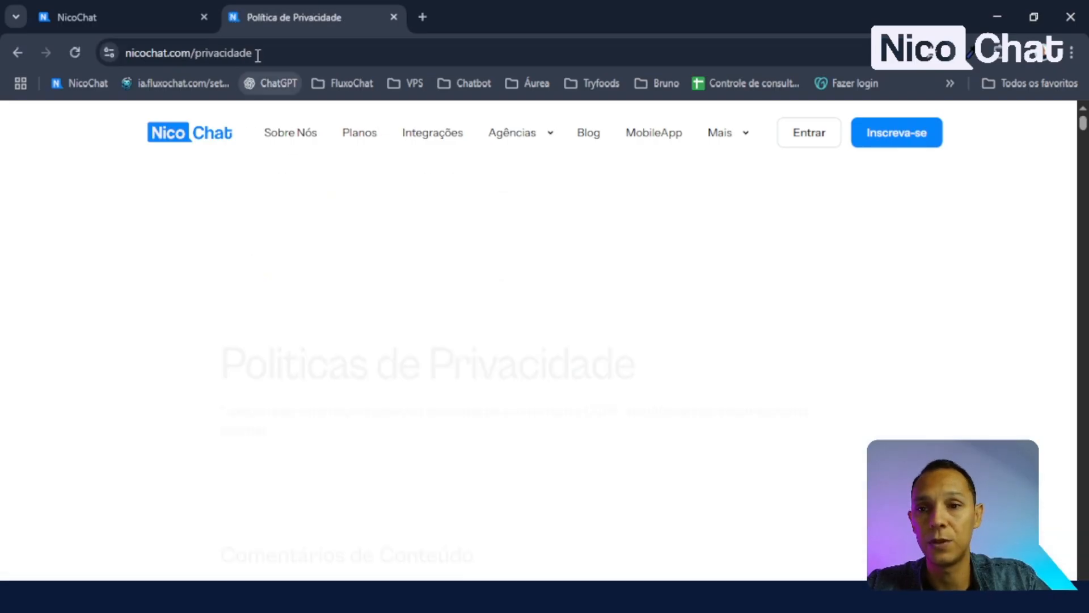
pyautogui.click(325, 56)
pyautogui.hotkey('ctrl', 'a')
pyautogui.hotkey('ctrl', 'c')
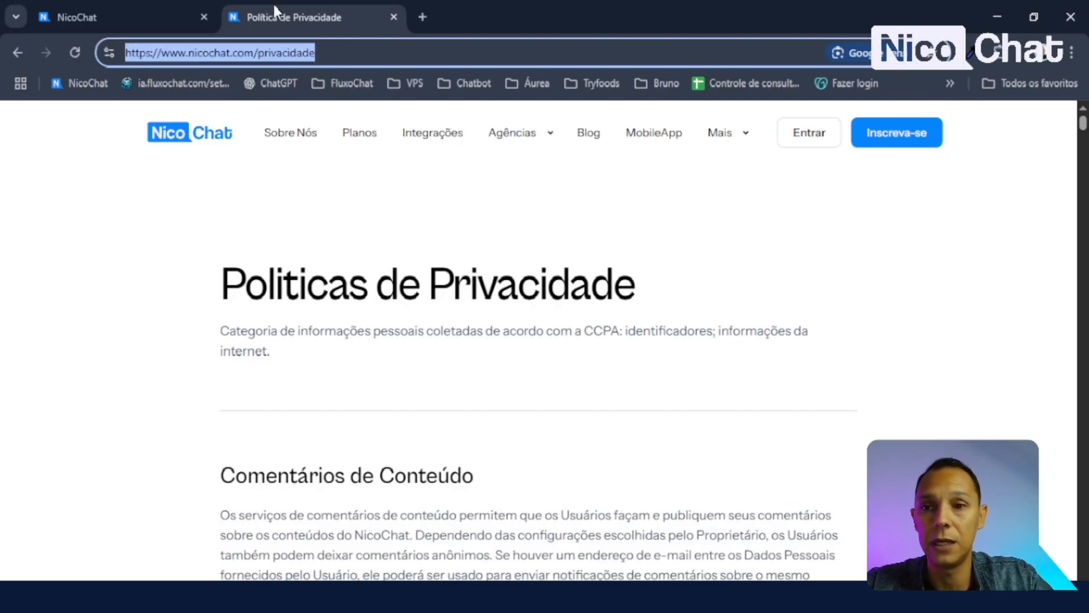
pyautogui.click(164, 12)
pyautogui.click(127, 288)
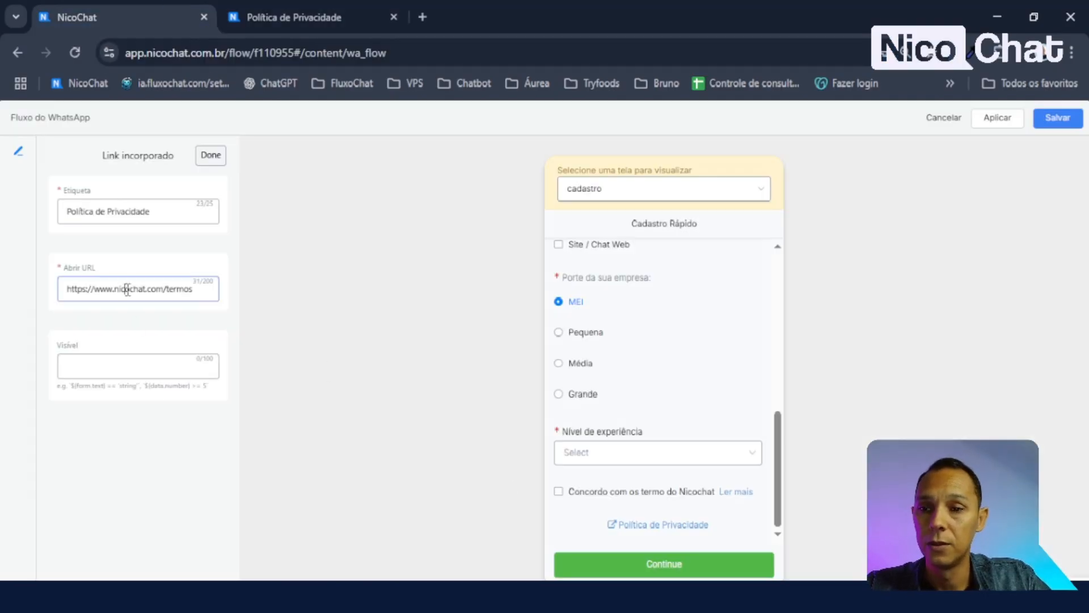
pyautogui.hotkey('ctrl', 'a')
pyautogui.hotkey('ctrl', 'v')
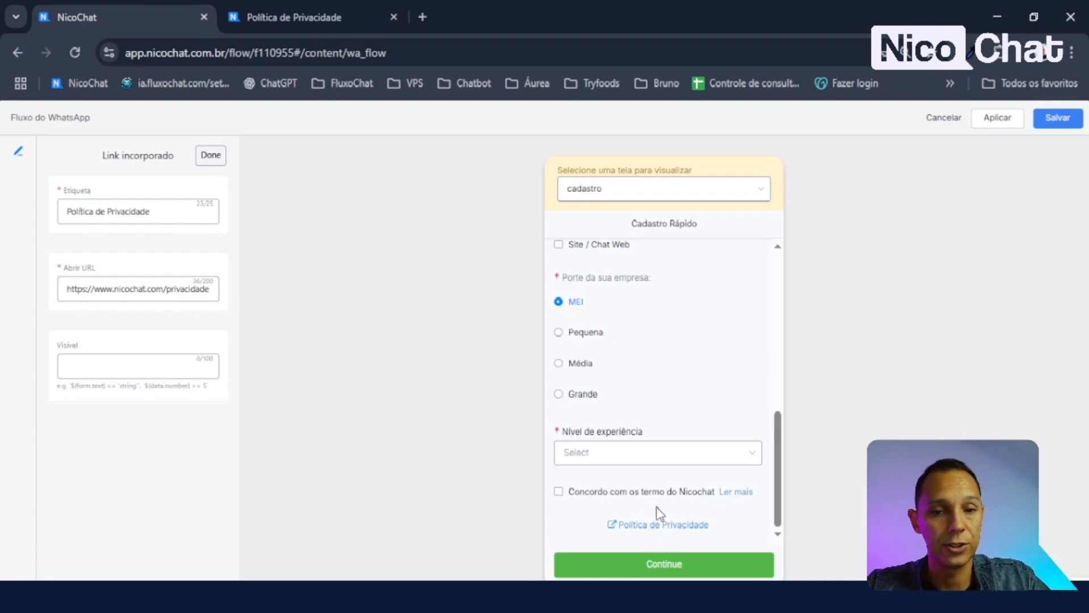
# - Test the Política de Privacidade link in the preview, then close the extra tabs
pyautogui.click(673, 525)
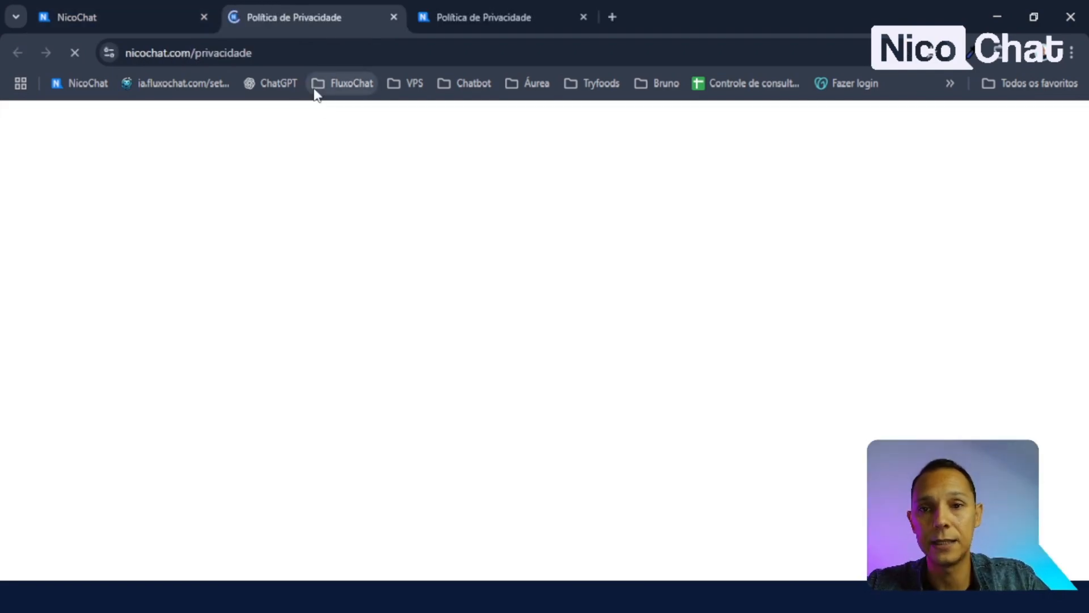
pyautogui.click(584, 17)
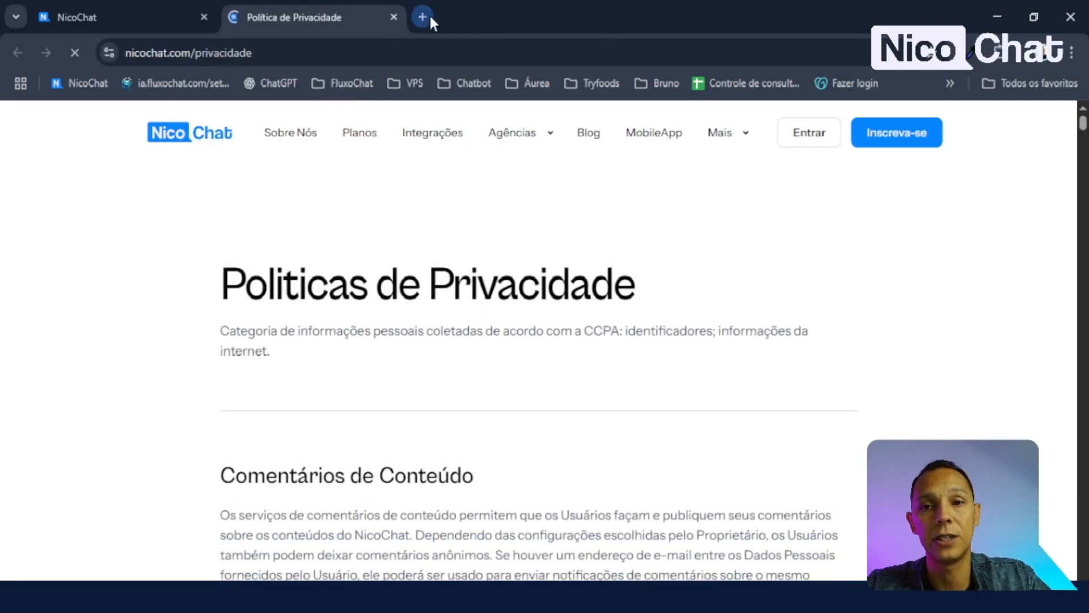
pyautogui.click(397, 20)
pyautogui.scroll(7, 670, 470)
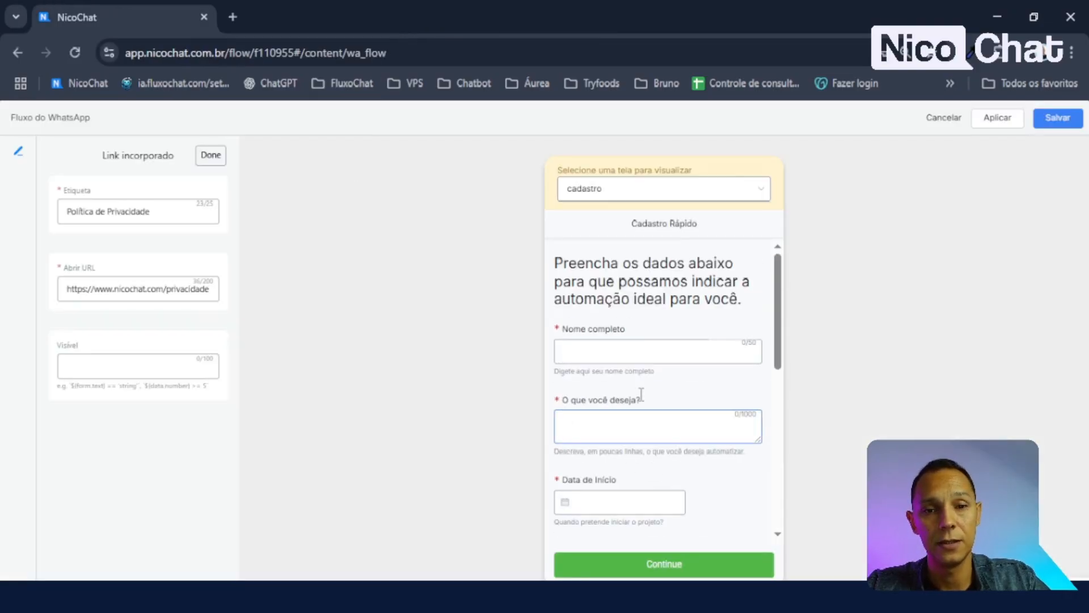
pyautogui.scroll(-7, 661, 377)
pyautogui.scroll(7, 663, 380)
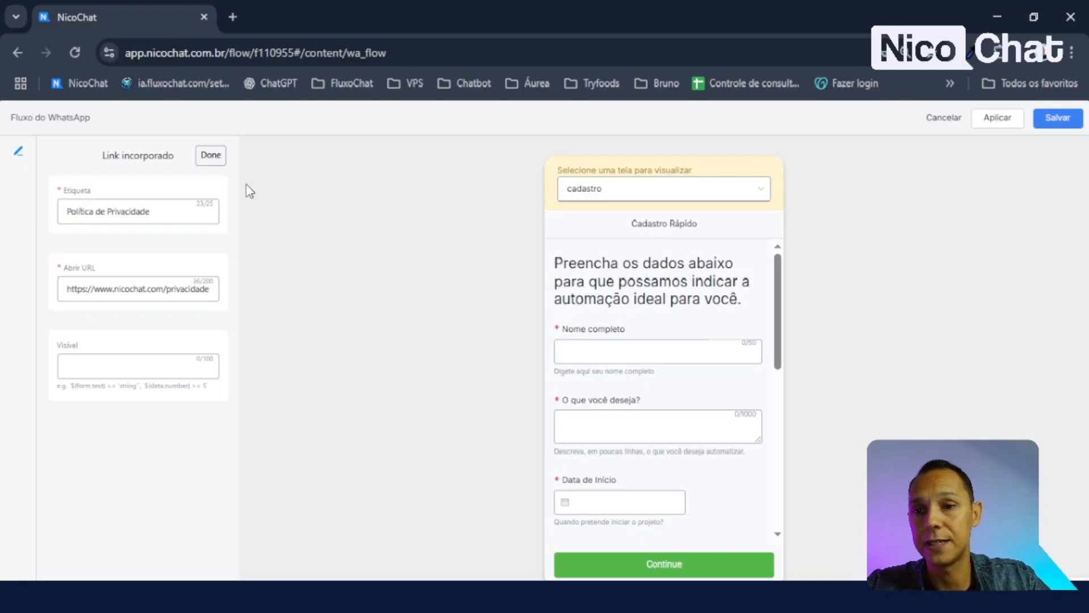
# - Close the link settings and change the footer button label from 'Continue' to 'Enviar'
pyautogui.click(210, 156)
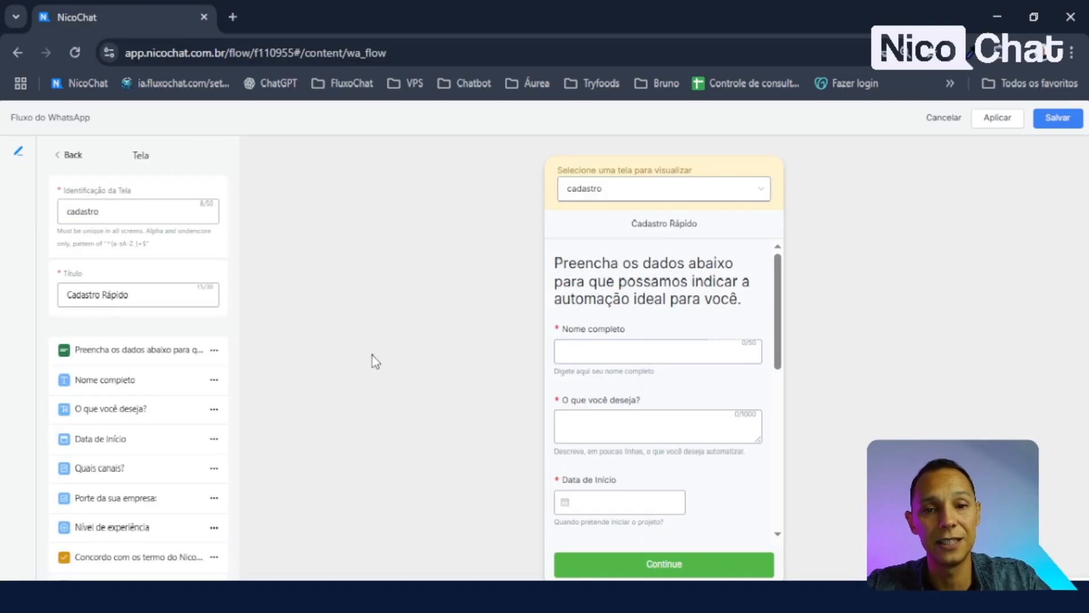
pyautogui.scroll(-2, 617, 356)
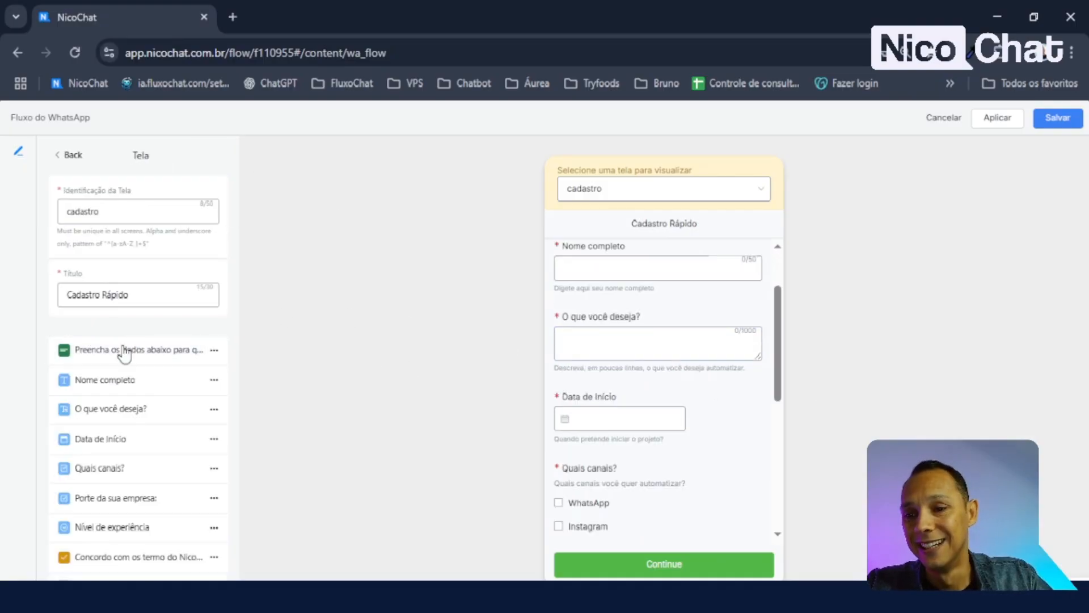
pyautogui.scroll(-3, 136, 386)
pyautogui.scroll(3, 110, 382)
pyautogui.scroll(-3, 121, 333)
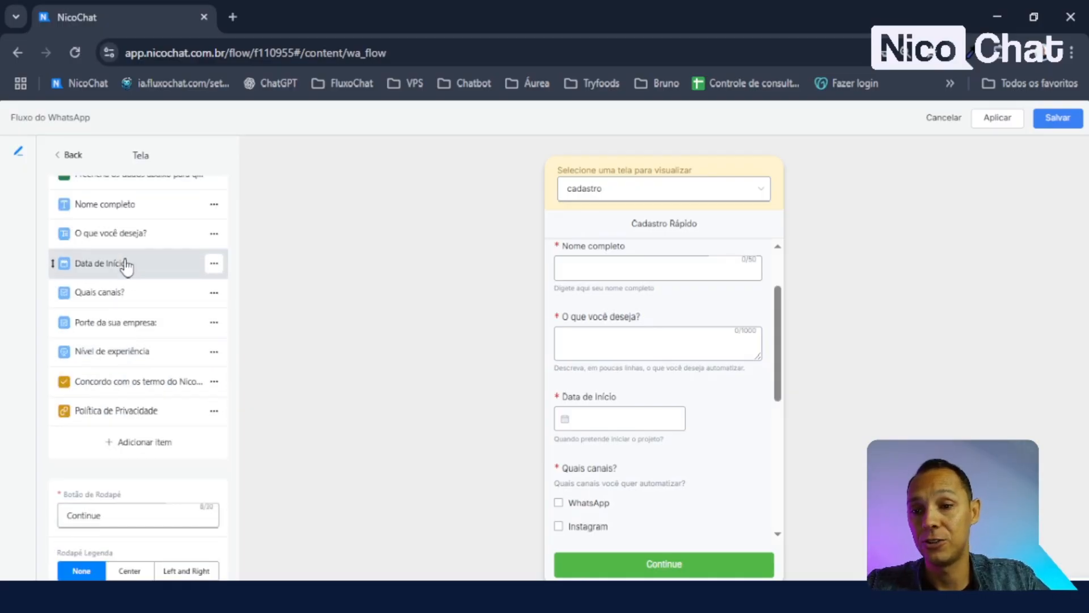
pyautogui.scroll(2, 100, 258)
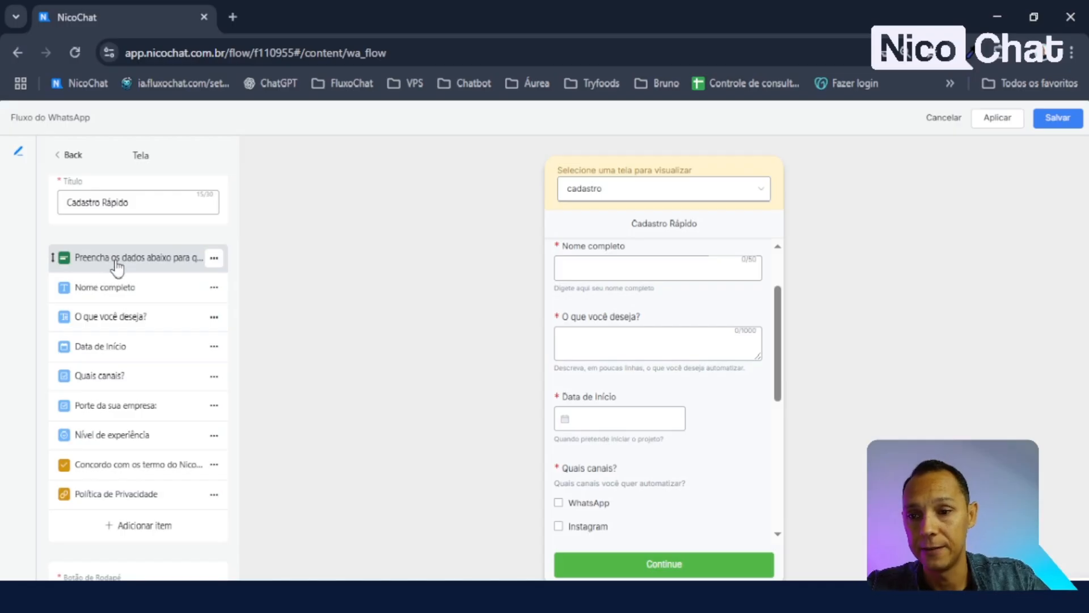
pyautogui.scroll(2, 669, 352)
pyautogui.scroll(-8, 688, 376)
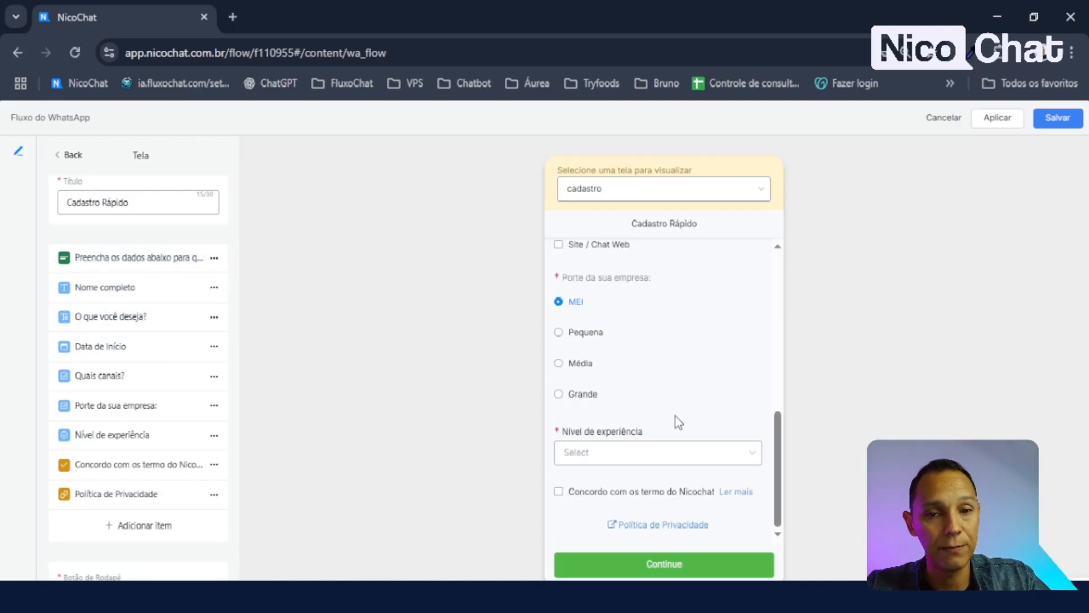
pyautogui.scroll(8, 744, 401)
pyautogui.scroll(-8, 740, 523)
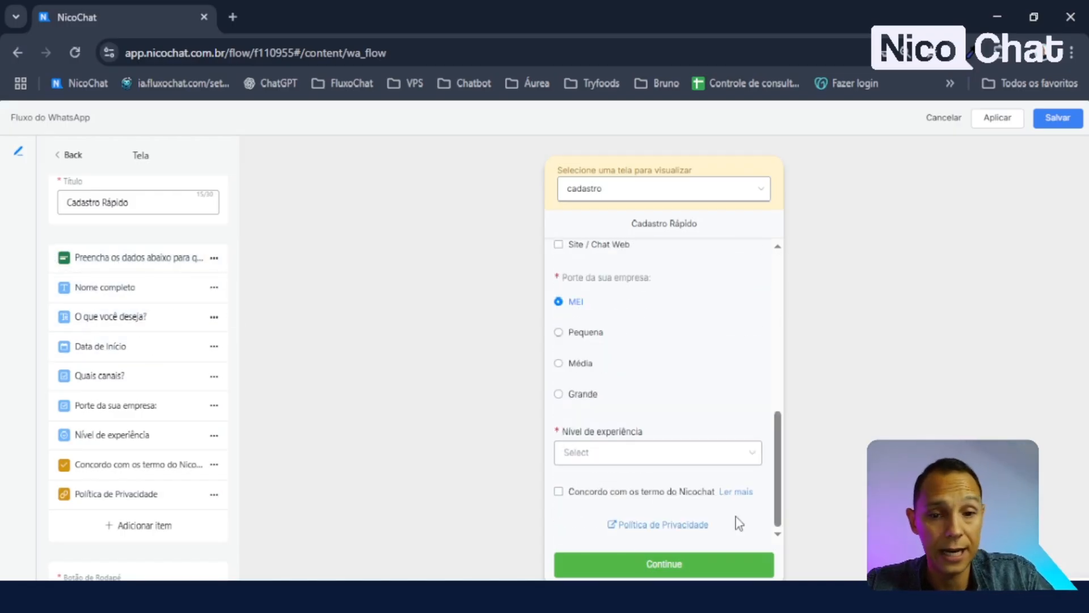
pyautogui.scroll(-2, 230, 408)
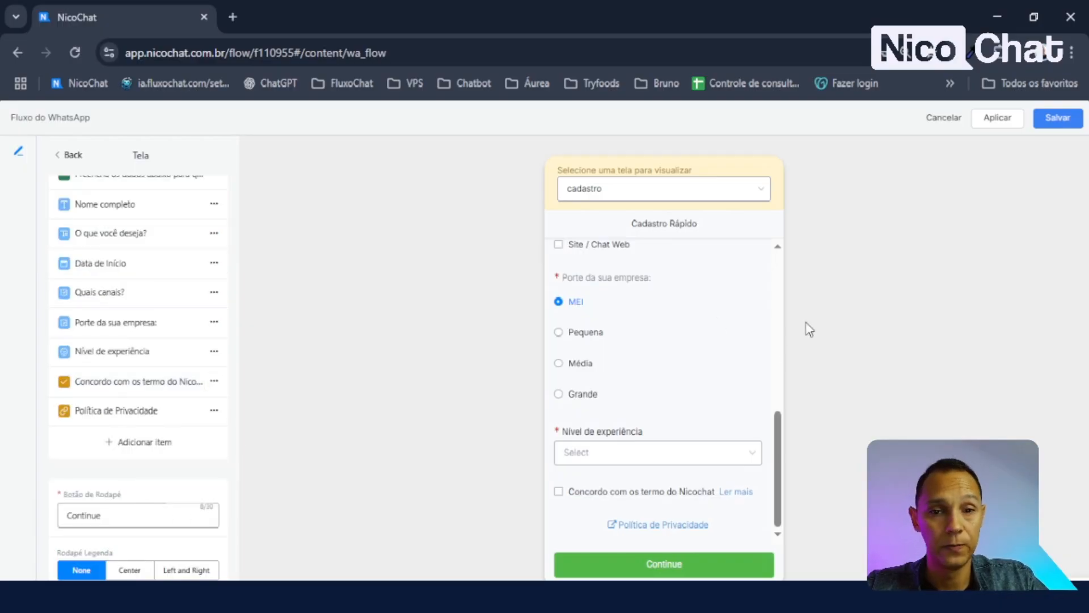
pyautogui.scroll(4, 652, 334)
pyautogui.moveTo(146, 513); pyautogui.dragTo(3, 509)
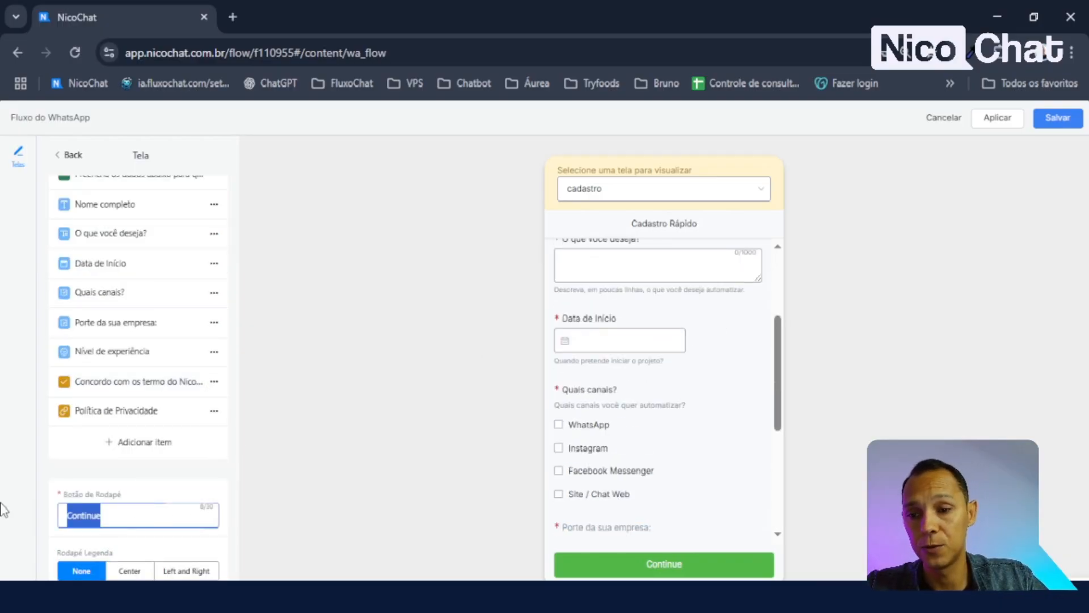
pyautogui.press('BackSpace')
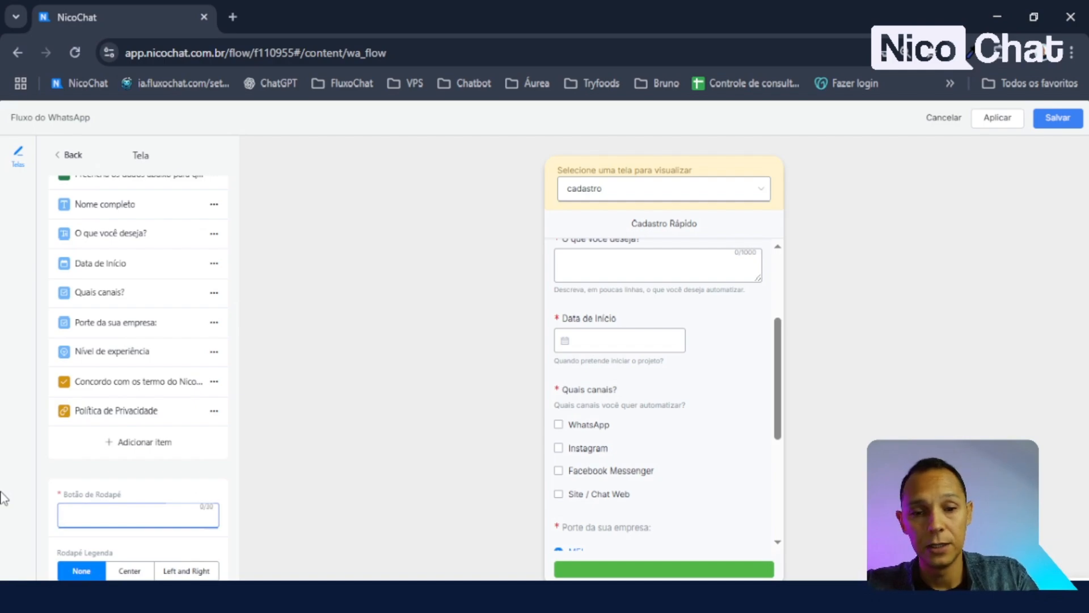
pyautogui.scroll(-4, 709, 438)
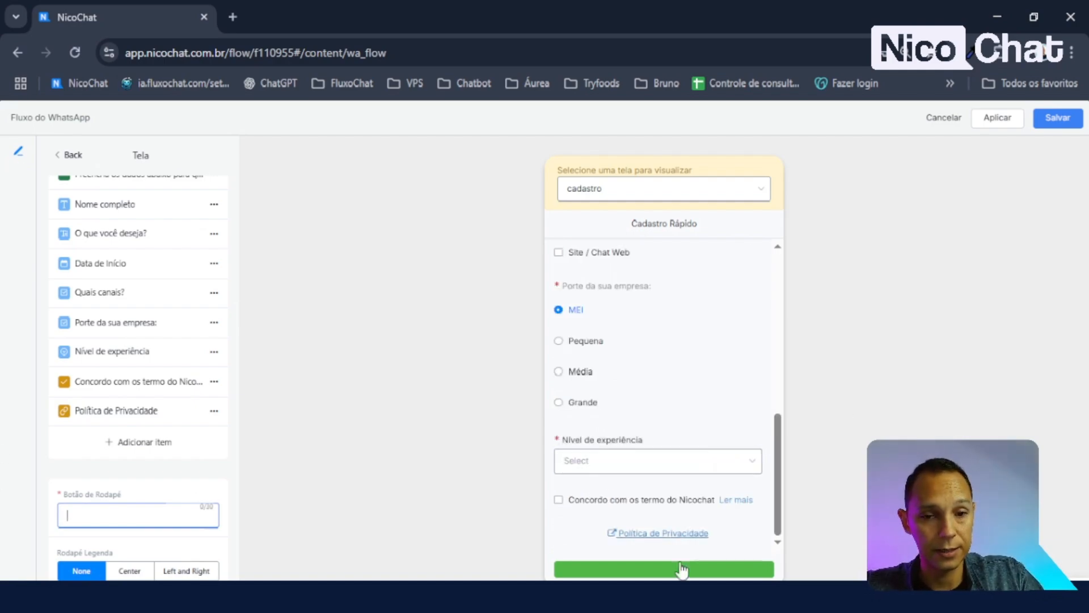
pyautogui.write('Enviar')
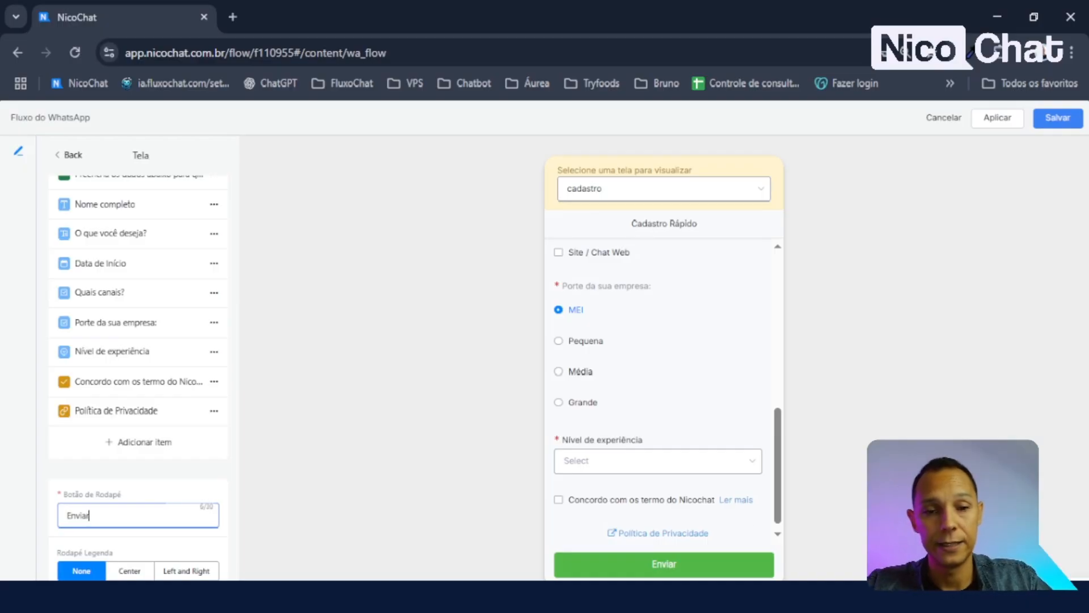
pyautogui.scroll(-1, 710, 446)
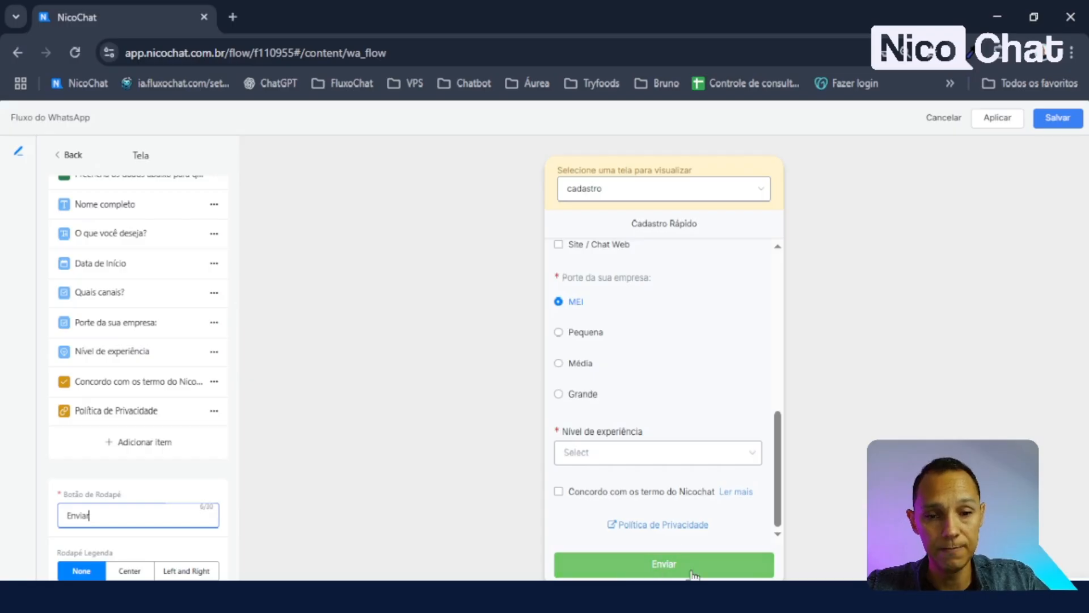
# - Set the footer caption to centred with the text 'By Nicochat'
pyautogui.click(128, 571)
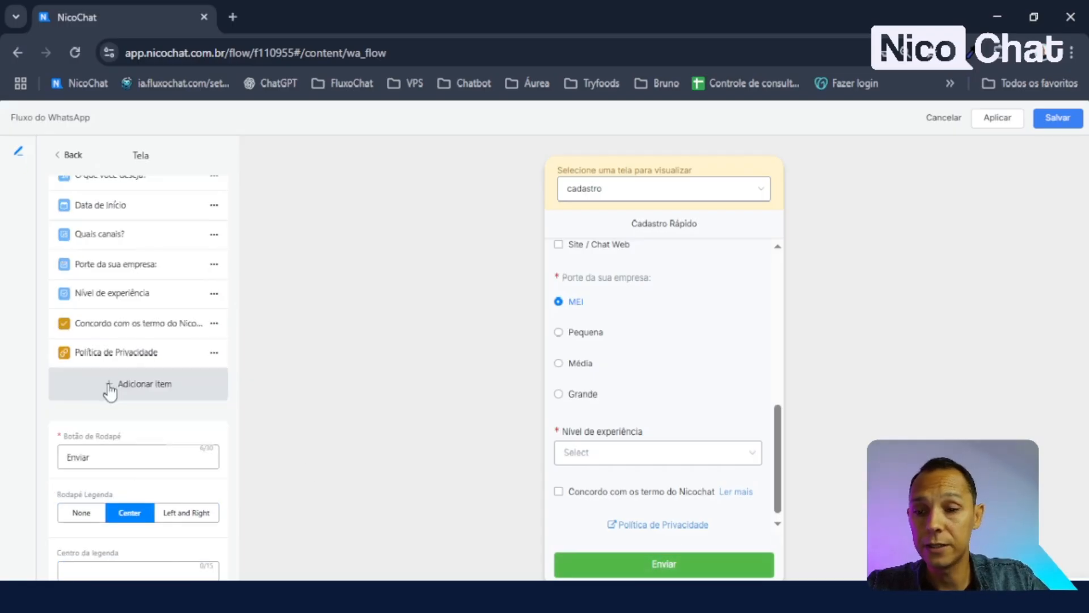
pyautogui.click(176, 519)
pyautogui.click(131, 512)
pyautogui.click(148, 568)
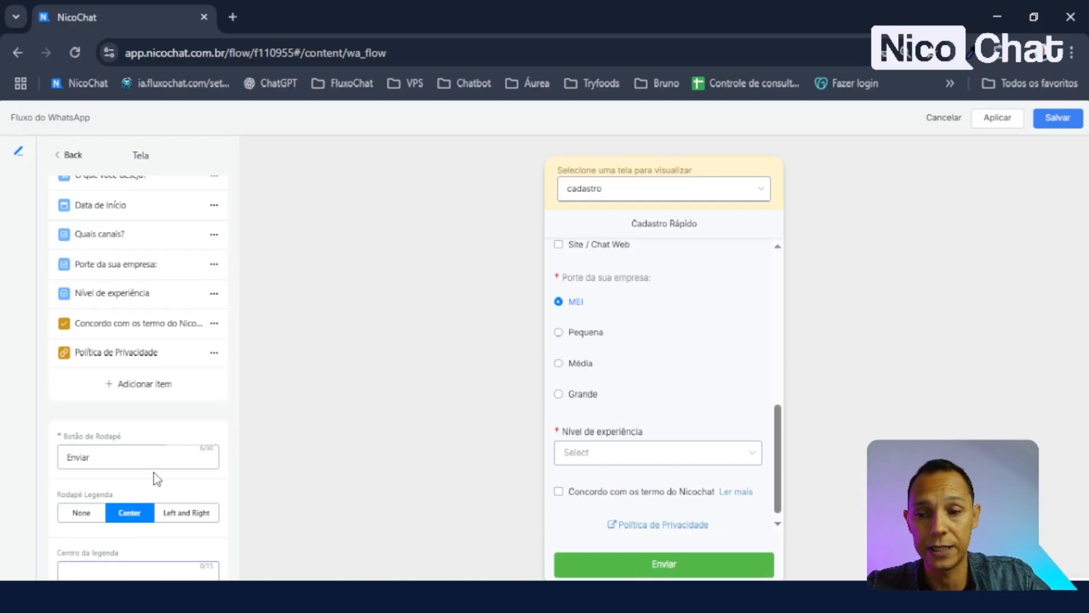
pyautogui.click(108, 569)
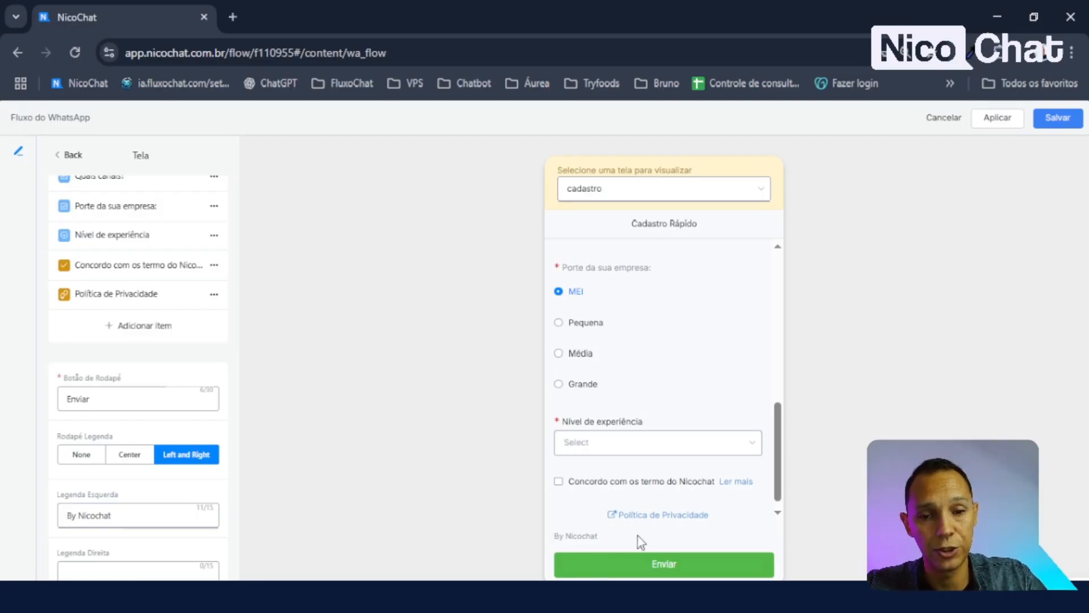
pyautogui.moveTo(137, 516); pyautogui.dragTo(6, 507)
pyautogui.hotkey('ctrl', 'c')
pyautogui.press('BackSpace')
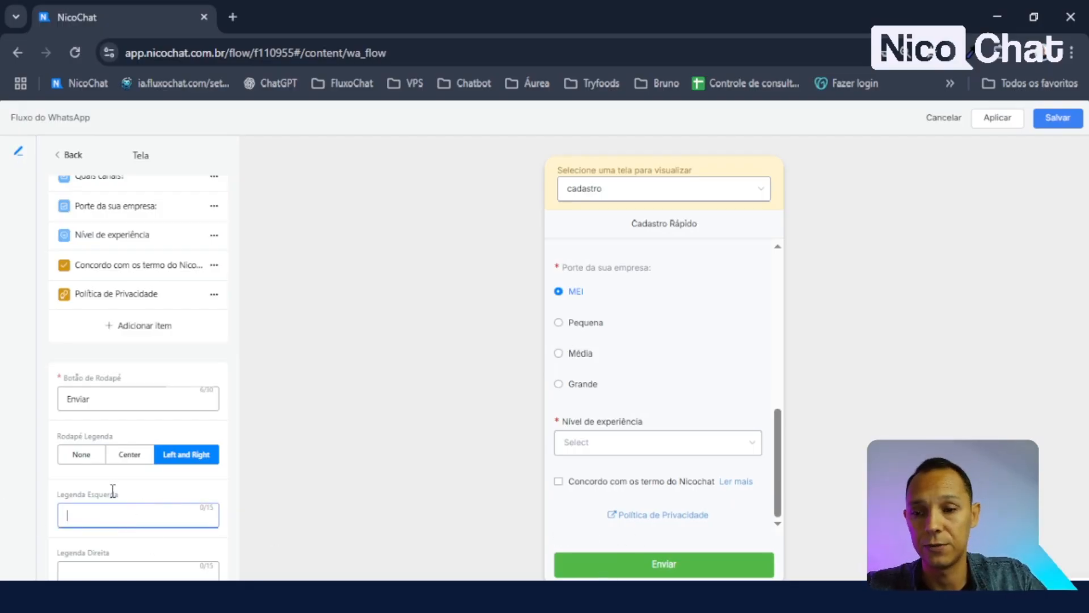
pyautogui.click(129, 455)
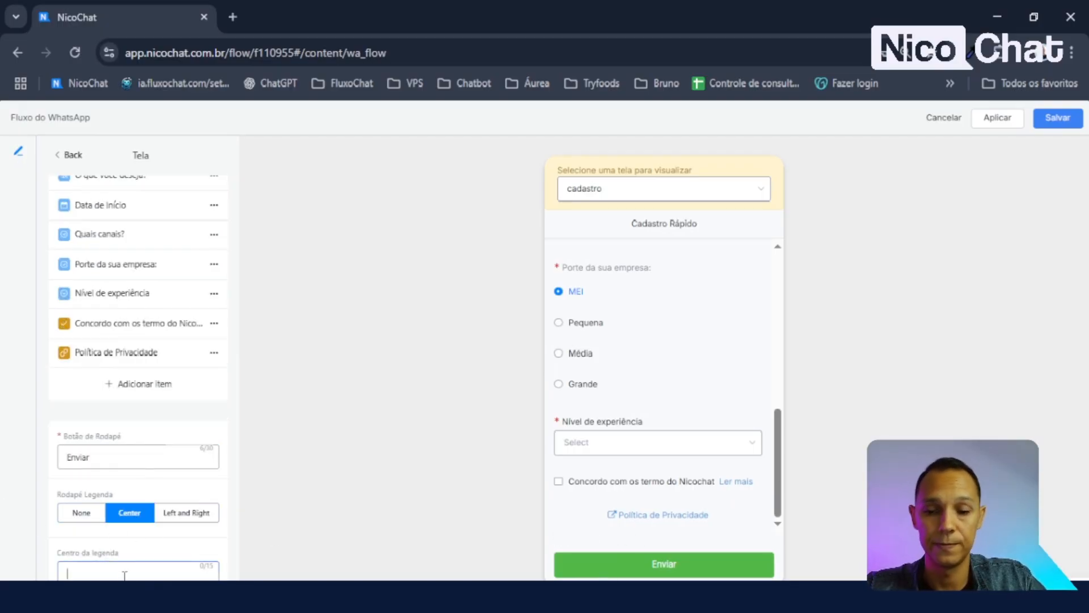
pyautogui.hotkey('ctrl', 'v')
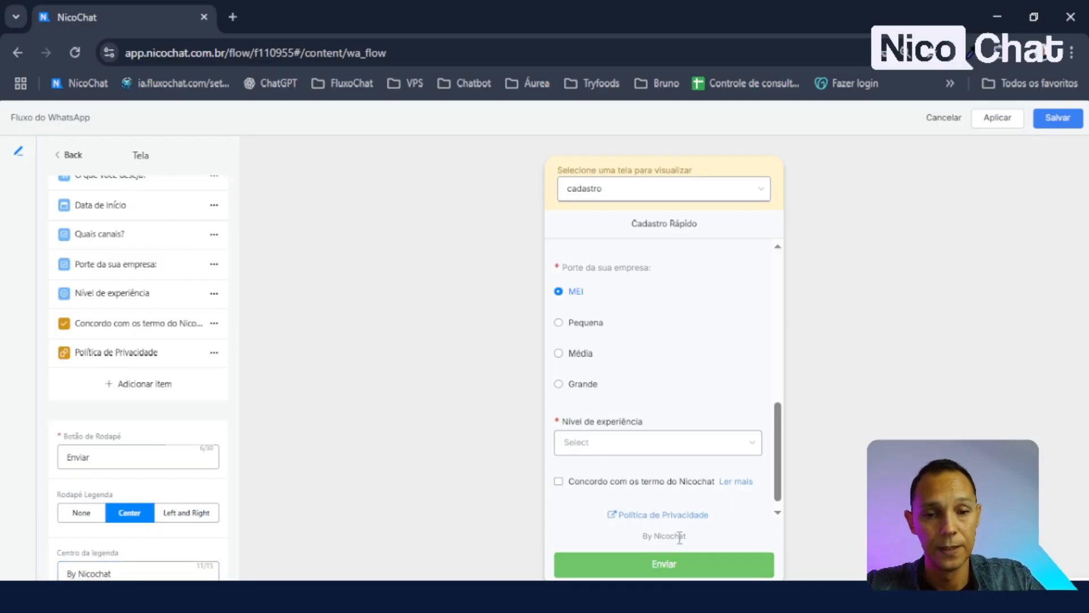
pyautogui.scroll(5, 195, 454)
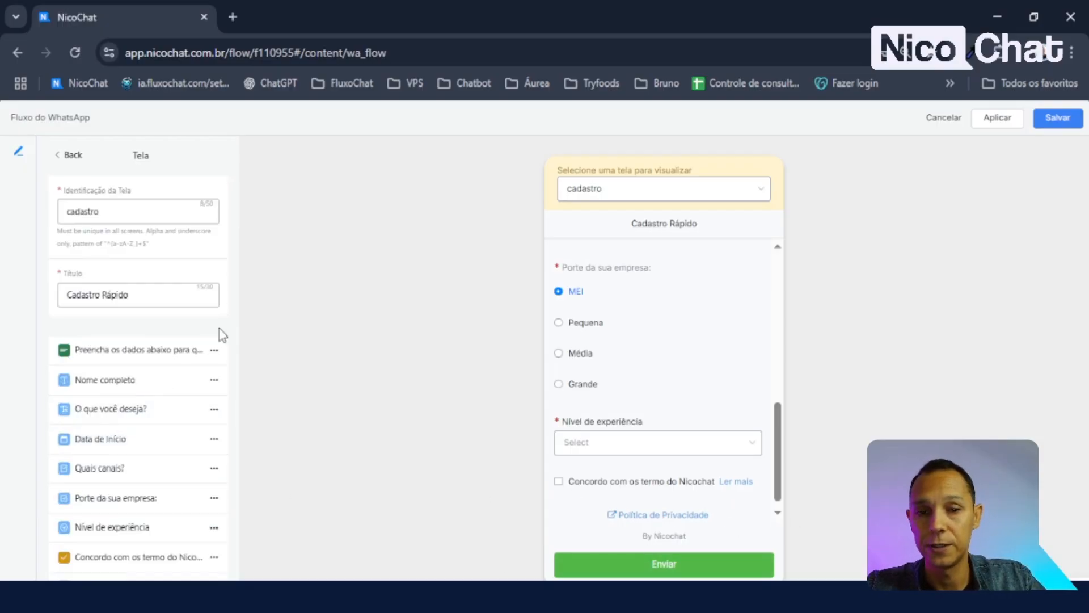
pyautogui.scroll(-4, 222, 334)
# - Save the flow, then open the preview of 'Aula flows' from the WhatsApp Flows list
pyautogui.click(1058, 118)
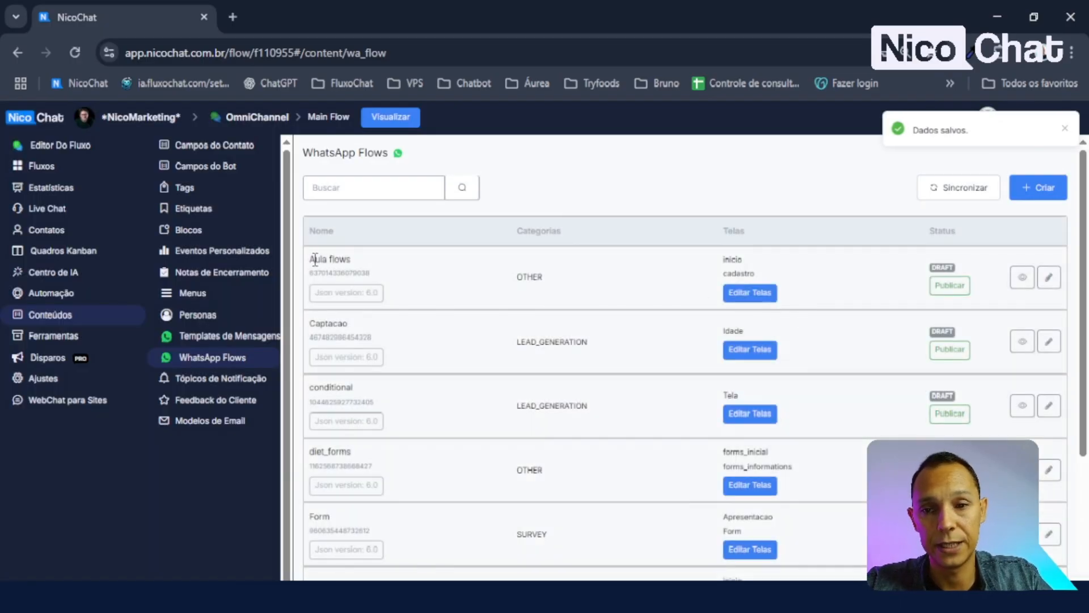
pyautogui.moveTo(315, 260); pyautogui.dragTo(402, 267)
pyautogui.click(552, 282)
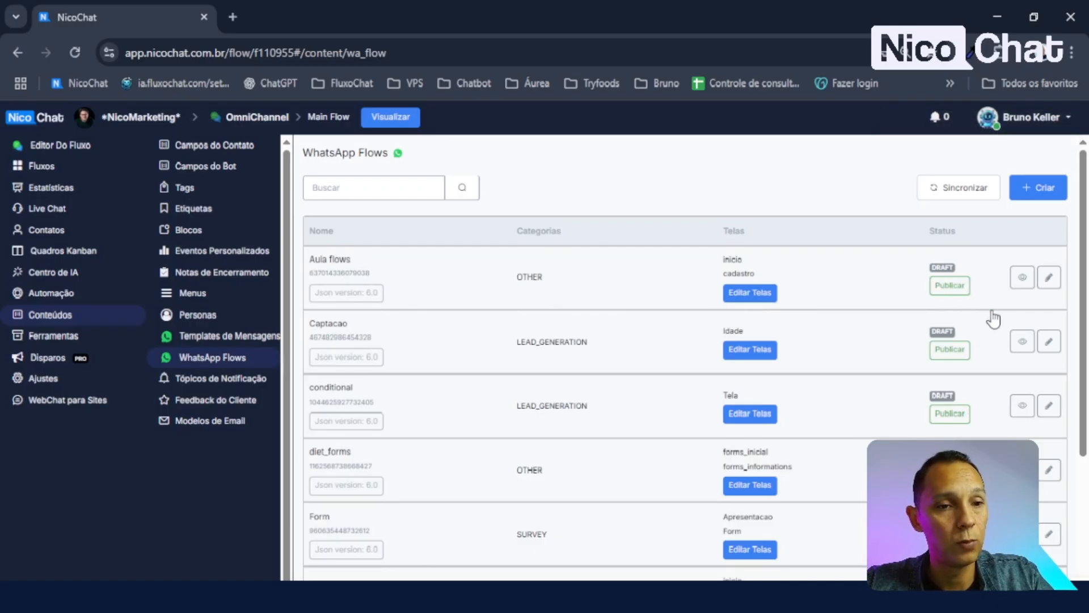
pyautogui.click(1022, 277)
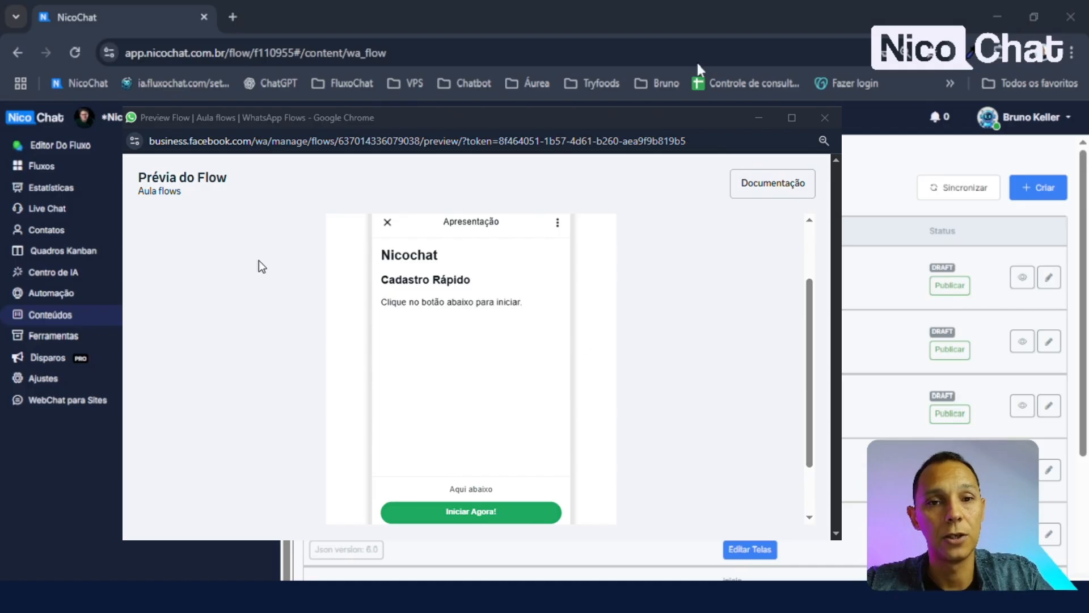
# - Scroll through the Apresentação screen preview down to the 'Iniciar Agora!' button
pyautogui.click(572, 119)
pyautogui.scroll(2, 455, 320)
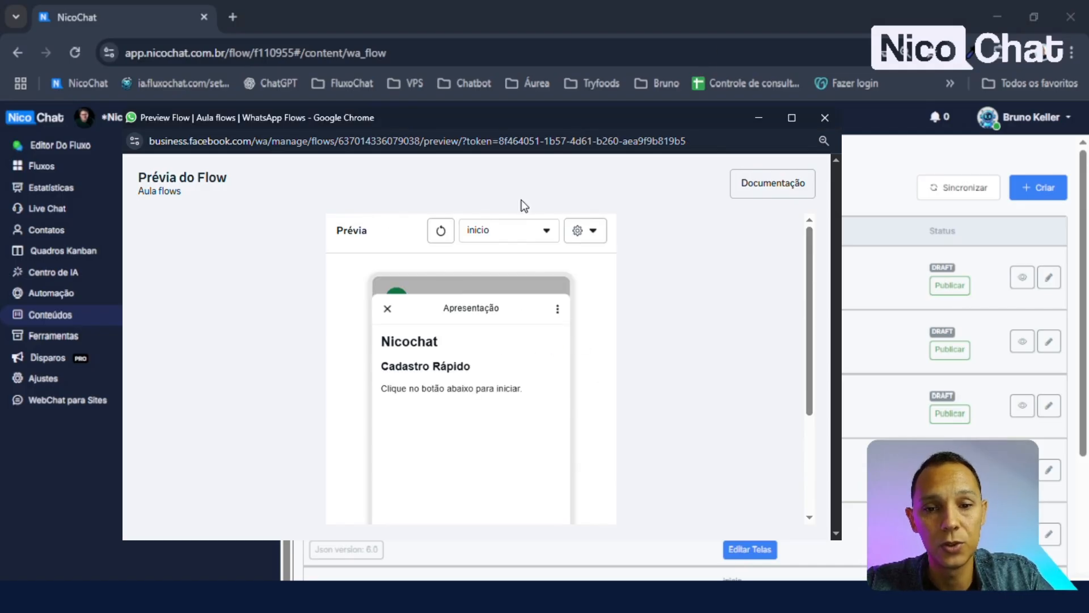
pyautogui.scroll(-3, 496, 368)
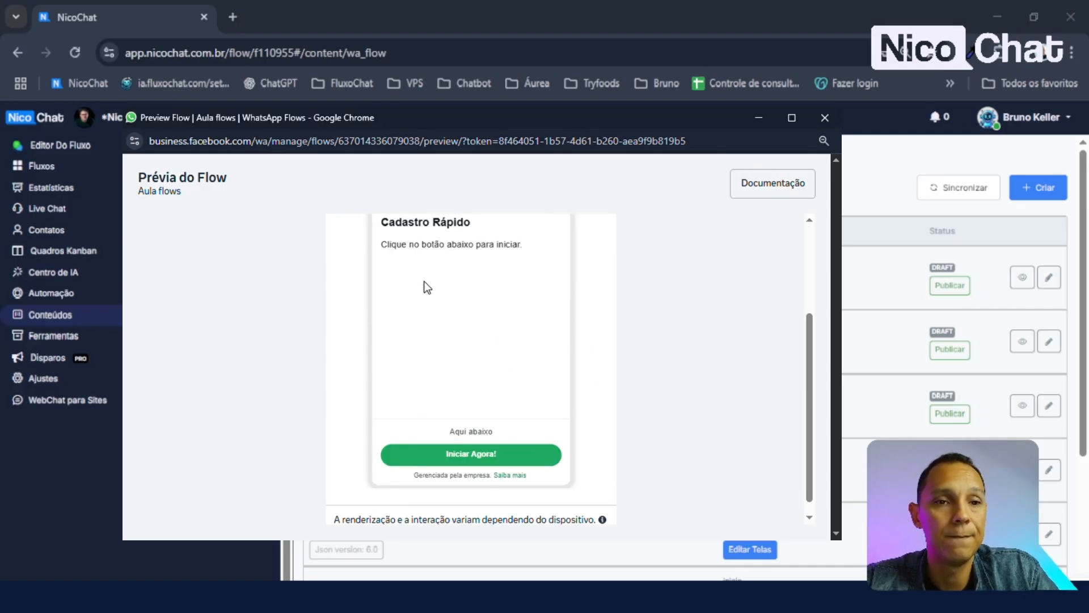
pyautogui.scroll(3, 663, 278)
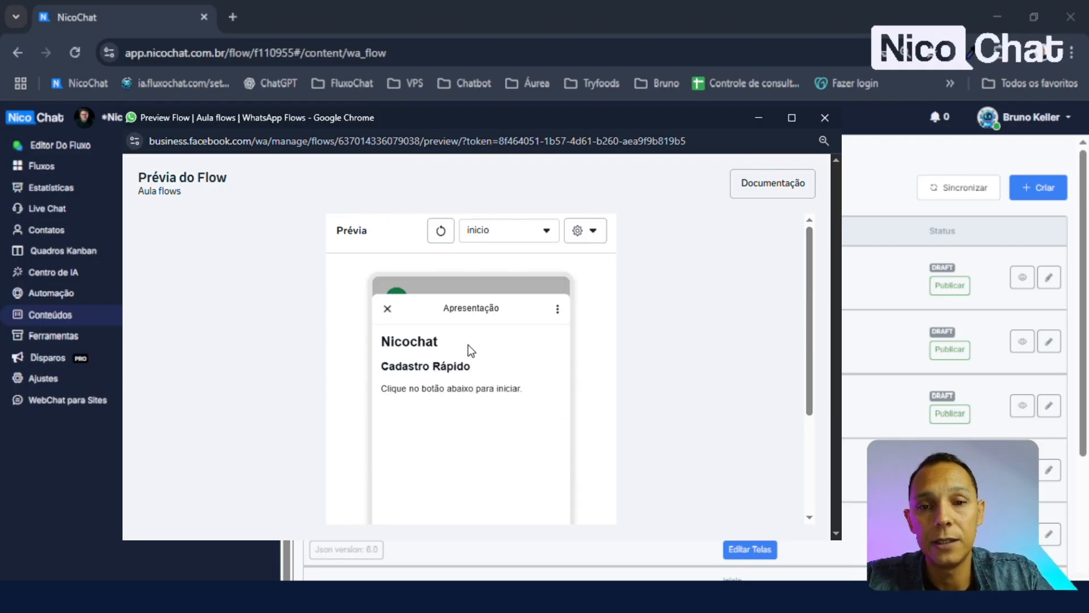
pyautogui.scroll(-1, 466, 321)
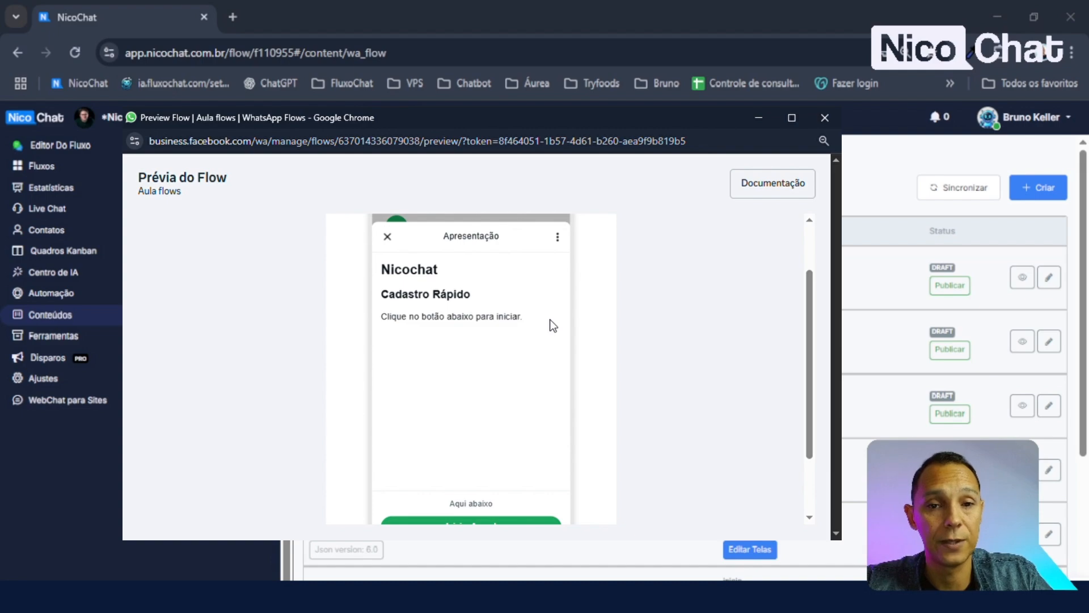
pyautogui.scroll(-1, 530, 324)
pyautogui.scroll(2, 518, 377)
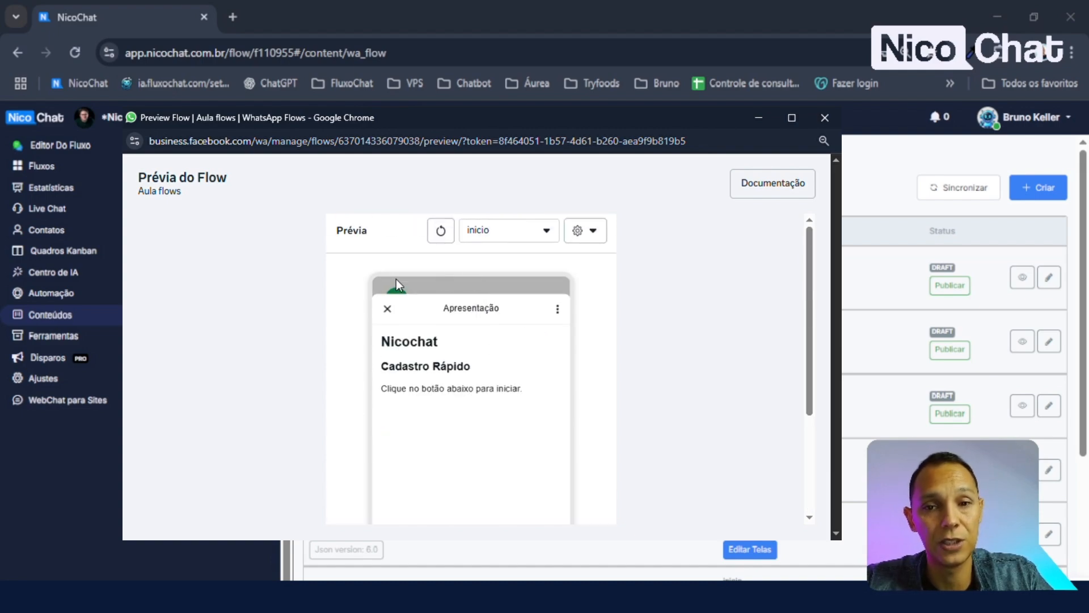
pyautogui.scroll(-1, 535, 301)
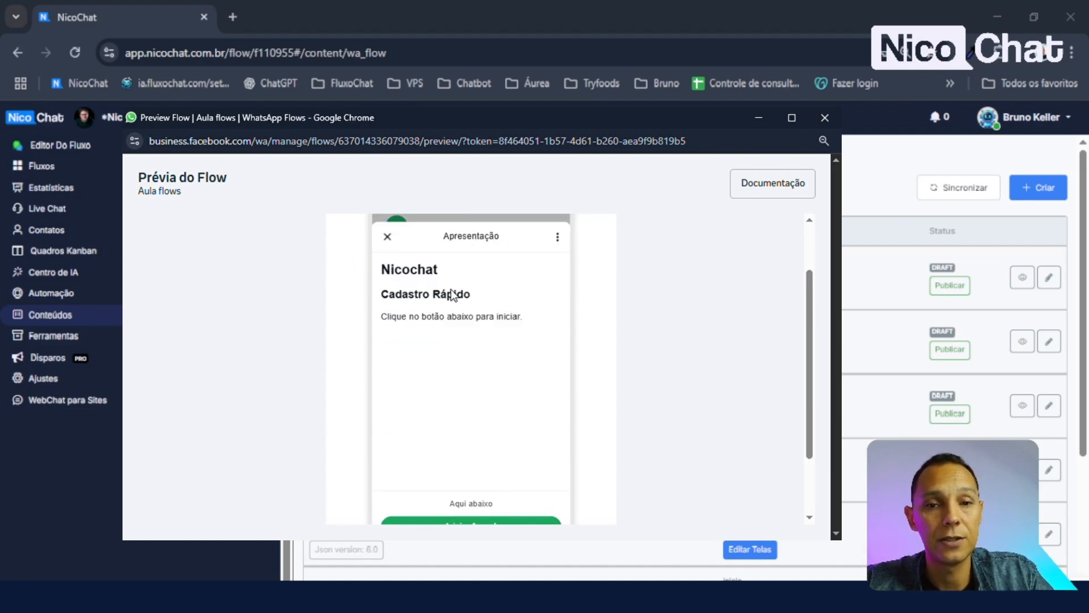
pyautogui.scroll(-1, 460, 511)
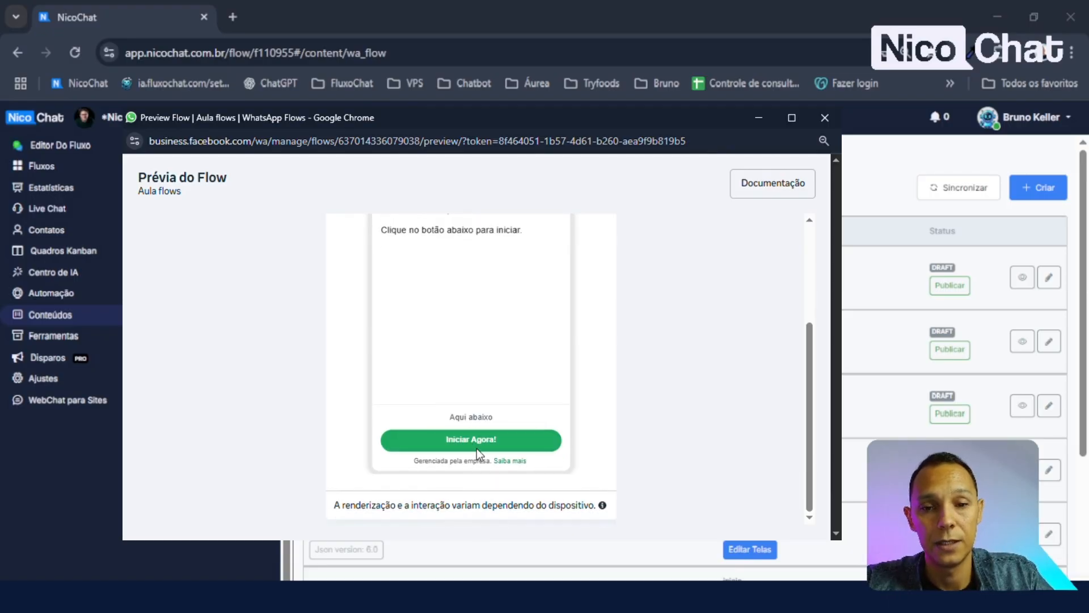
pyautogui.scroll(2, 477, 448)
# - Check the previewable screens, keeping inicio, and show the platform and theme options
pyautogui.click(513, 243)
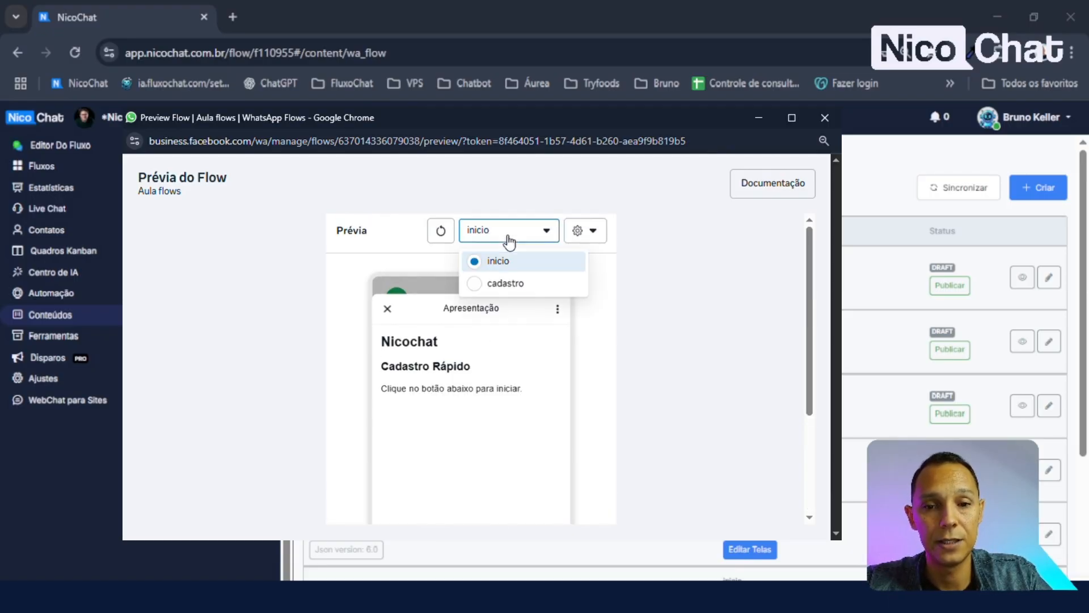
pyautogui.click(518, 233)
pyautogui.scroll(-2, 469, 414)
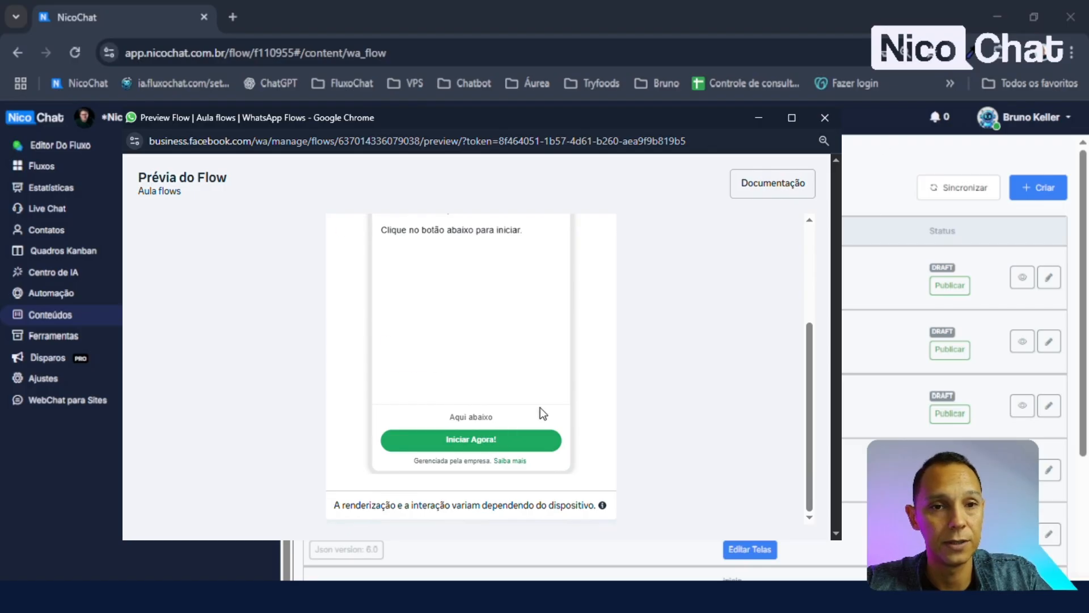
pyautogui.scroll(2, 540, 408)
pyautogui.click(592, 238)
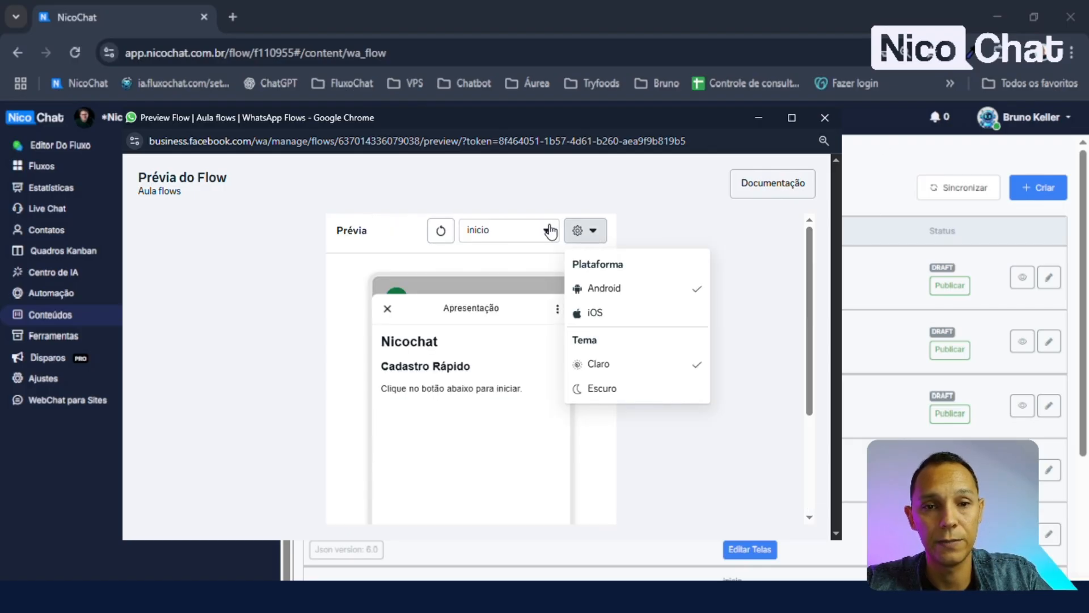
pyautogui.click(546, 231)
pyautogui.click(592, 231)
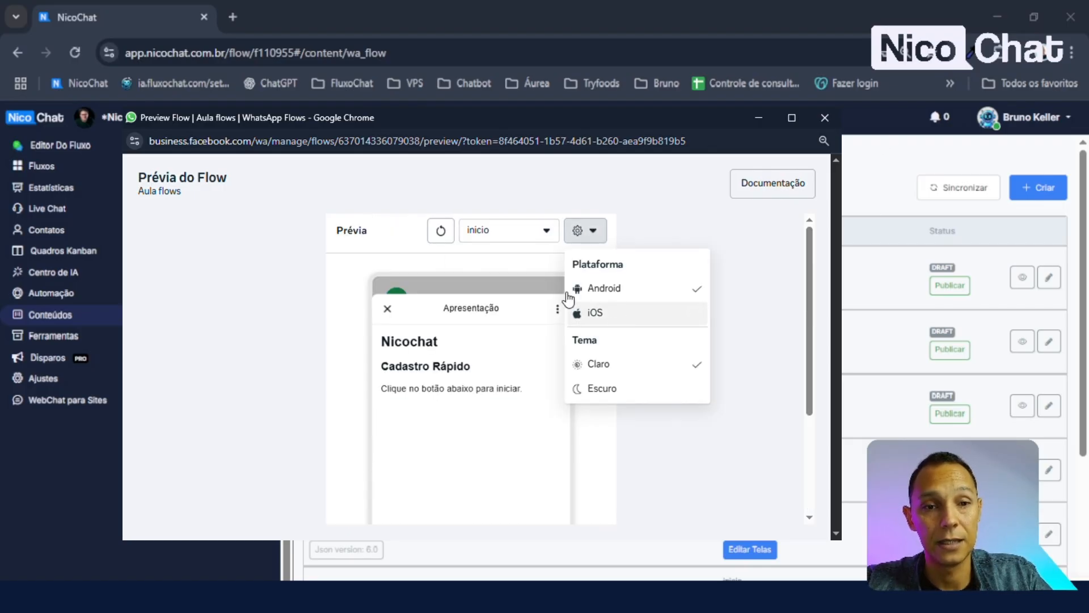
# - Try the iOS preview, return to Android, and switch the theme to Escuro
pyautogui.click(537, 237)
pyautogui.click(588, 239)
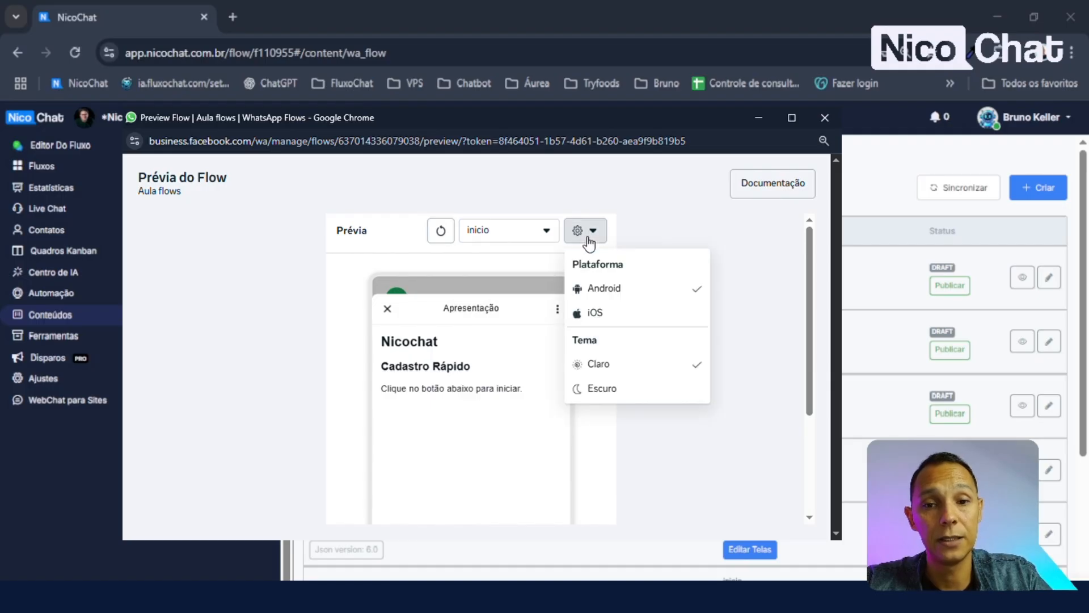
pyautogui.click(612, 313)
pyautogui.click(588, 231)
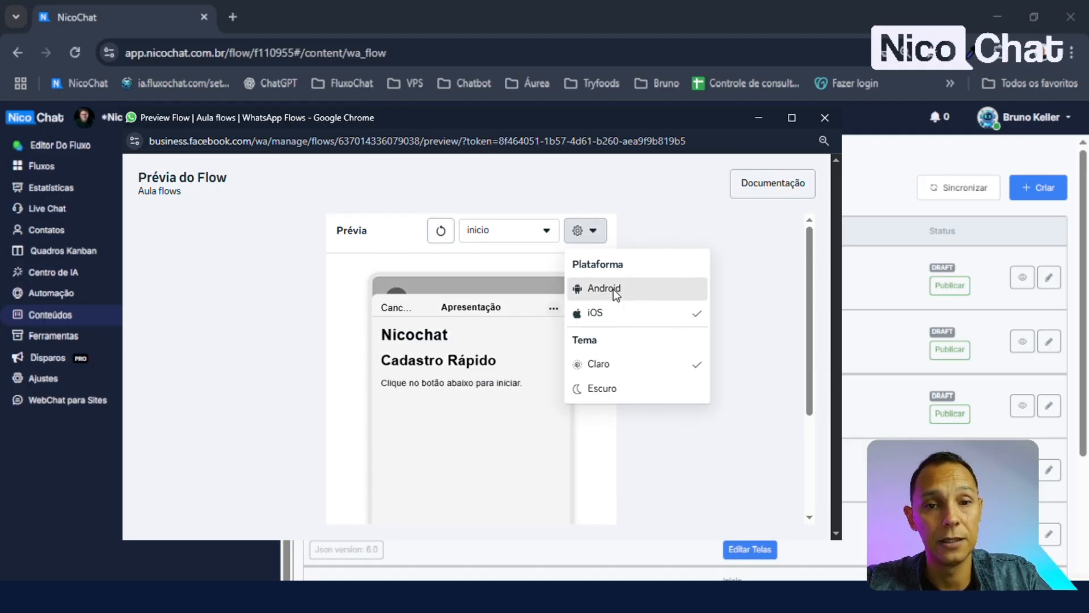
pyautogui.click(614, 288)
pyautogui.click(596, 233)
pyautogui.click(607, 368)
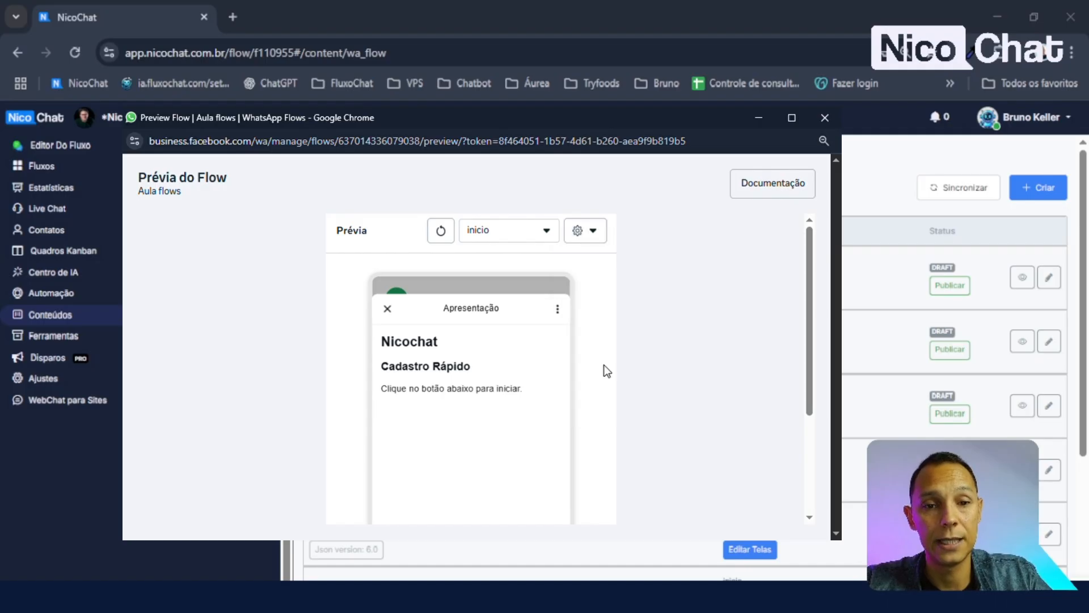
pyautogui.click(590, 230)
pyautogui.click(609, 385)
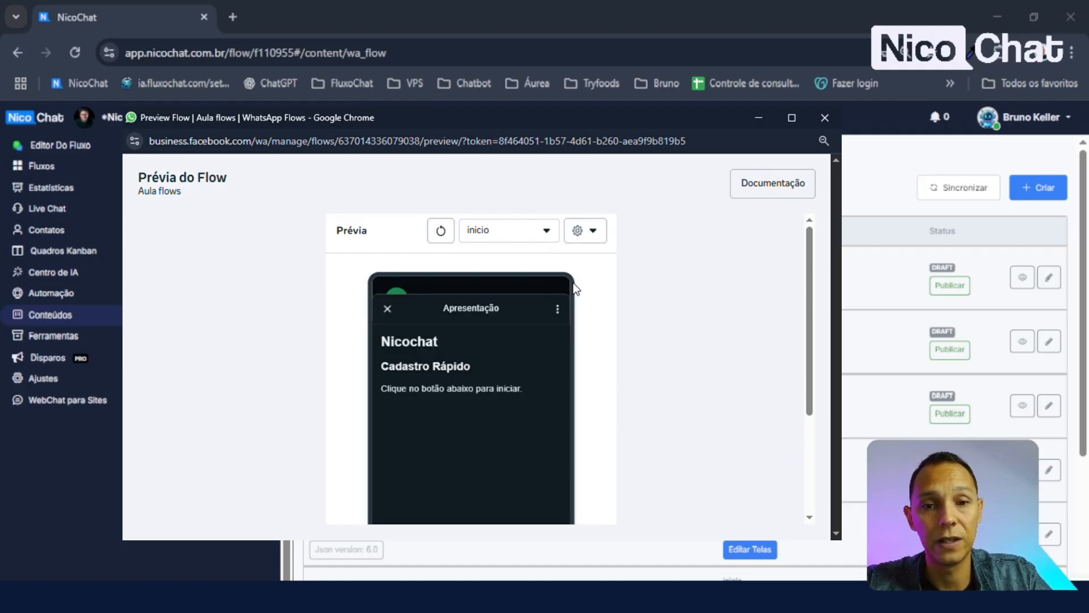
# - Review the dark-theme inicio screen and reopen the flow screen list
pyautogui.scroll(-3, 478, 444)
pyautogui.scroll(3, 478, 397)
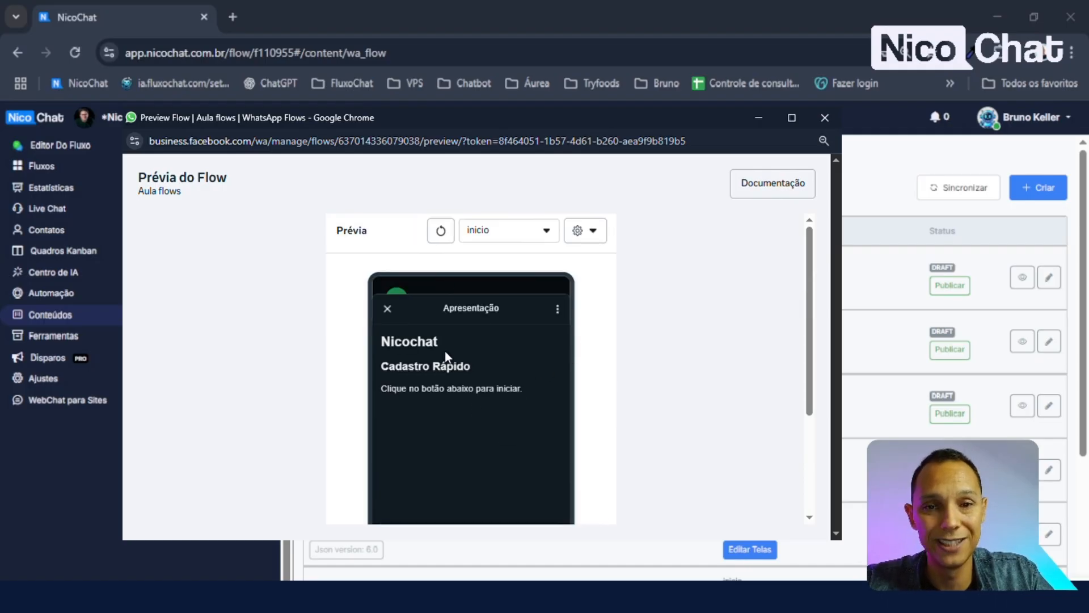
pyautogui.scroll(-3, 445, 357)
pyautogui.scroll(3, 464, 343)
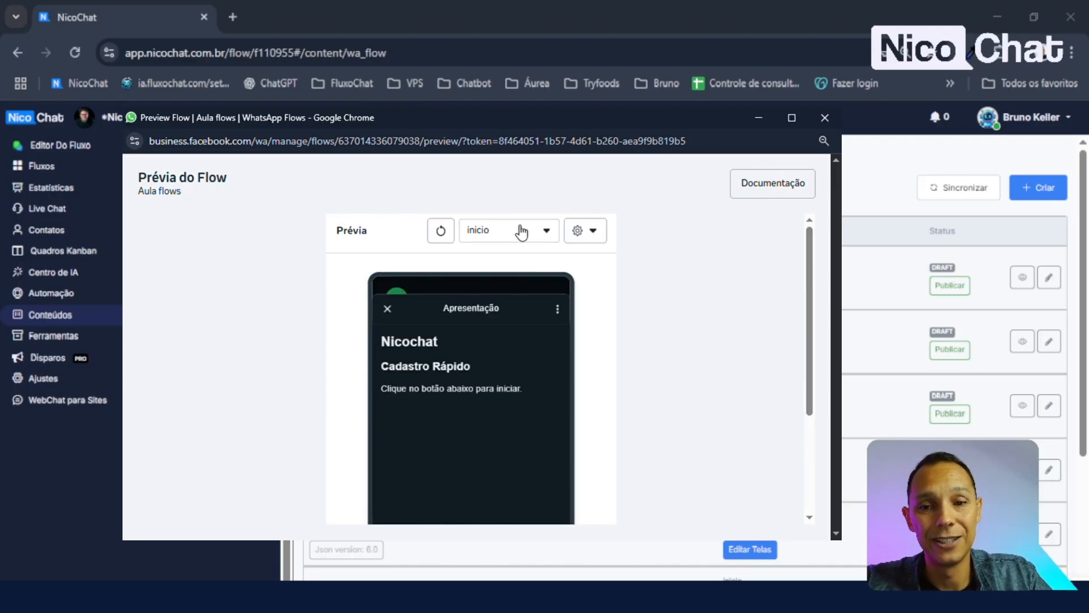
pyautogui.click(520, 231)
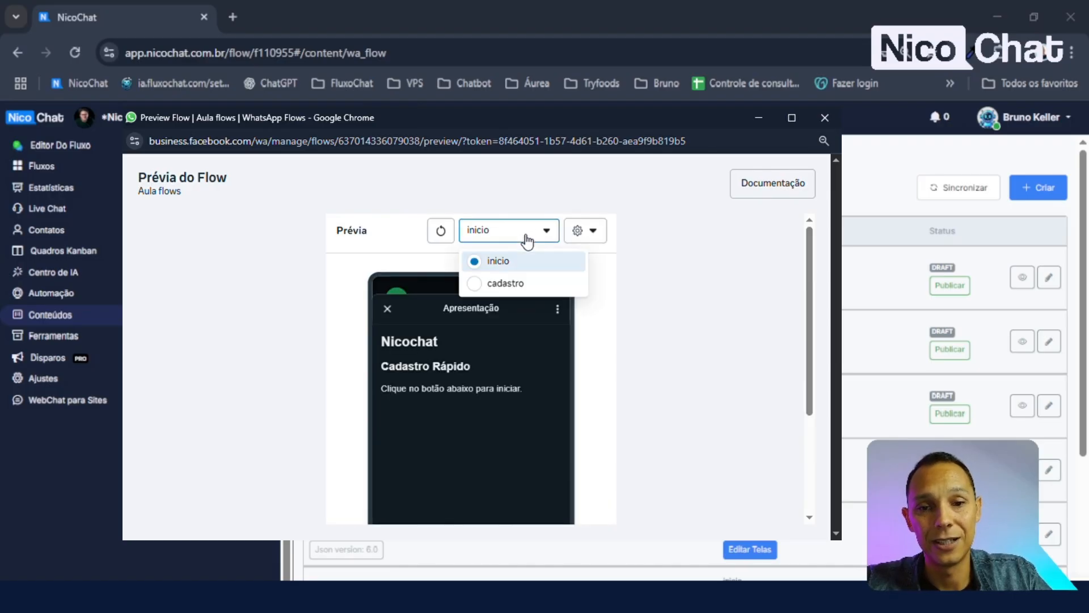
pyautogui.click(496, 269)
pyautogui.scroll(-3, 496, 348)
pyautogui.scroll(3, 494, 397)
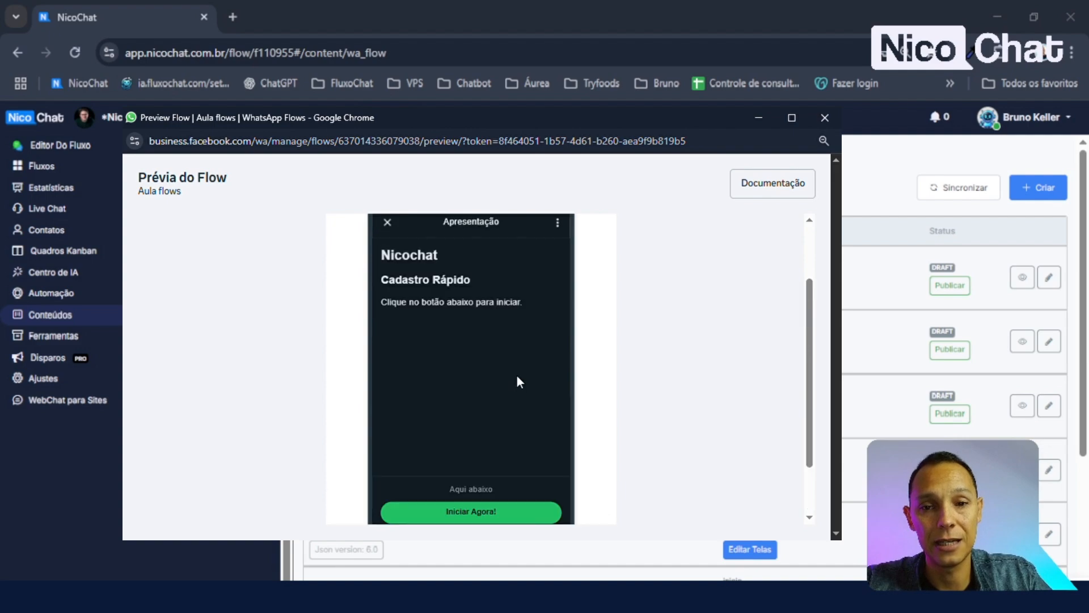
pyautogui.click(509, 234)
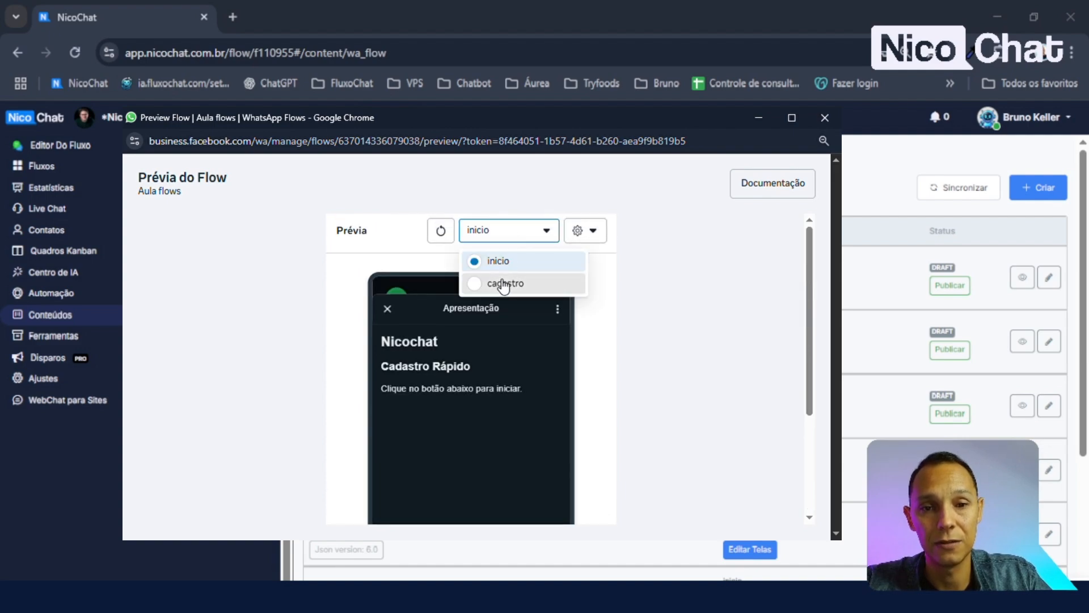
# - Switch the preview to the cadastro screen and focus the Nome completo field
pyautogui.click(496, 284)
pyautogui.scroll(-1, 537, 303)
pyautogui.scroll(-6, 534, 300)
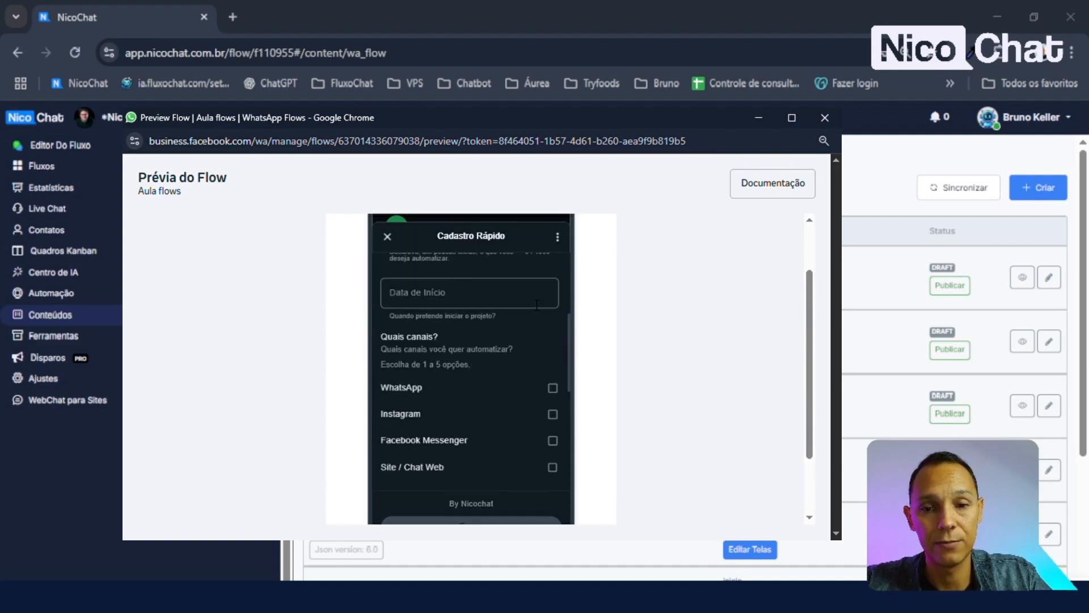
pyautogui.scroll(6, 474, 460)
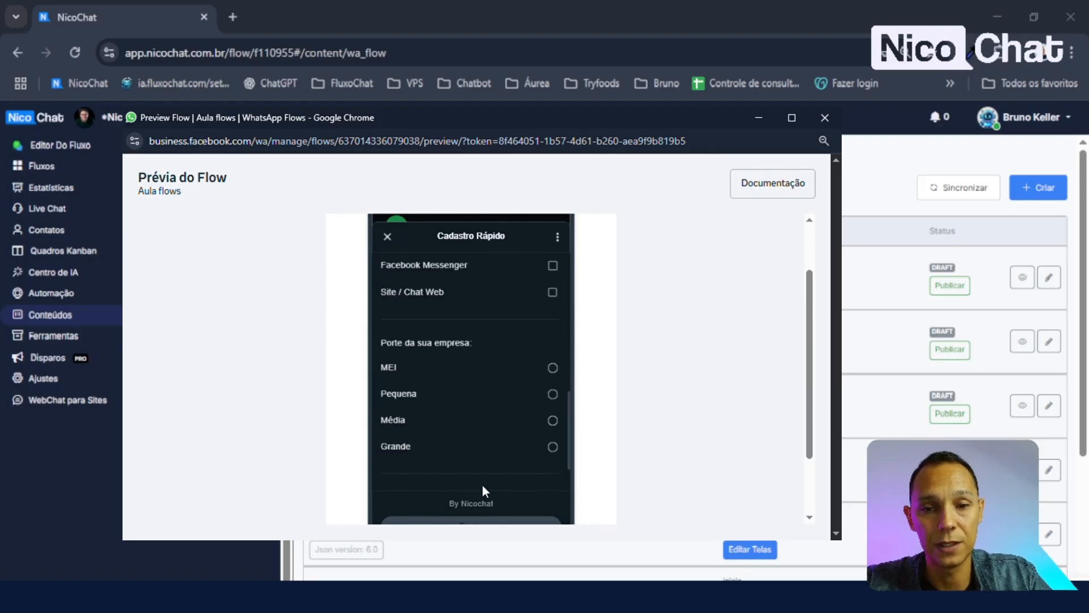
pyautogui.scroll(3, 480, 442)
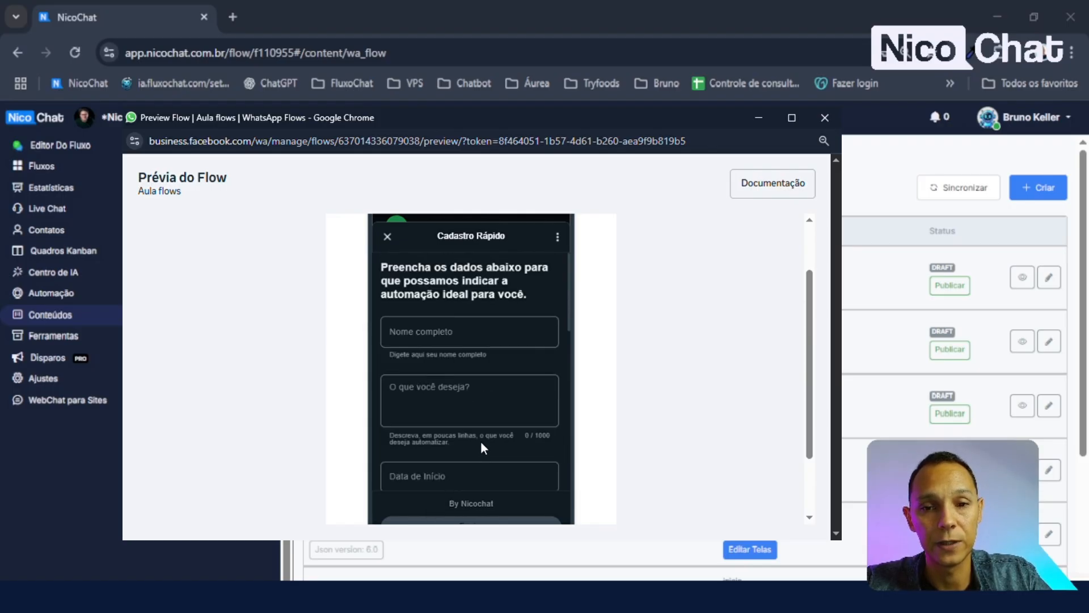
pyautogui.click(471, 334)
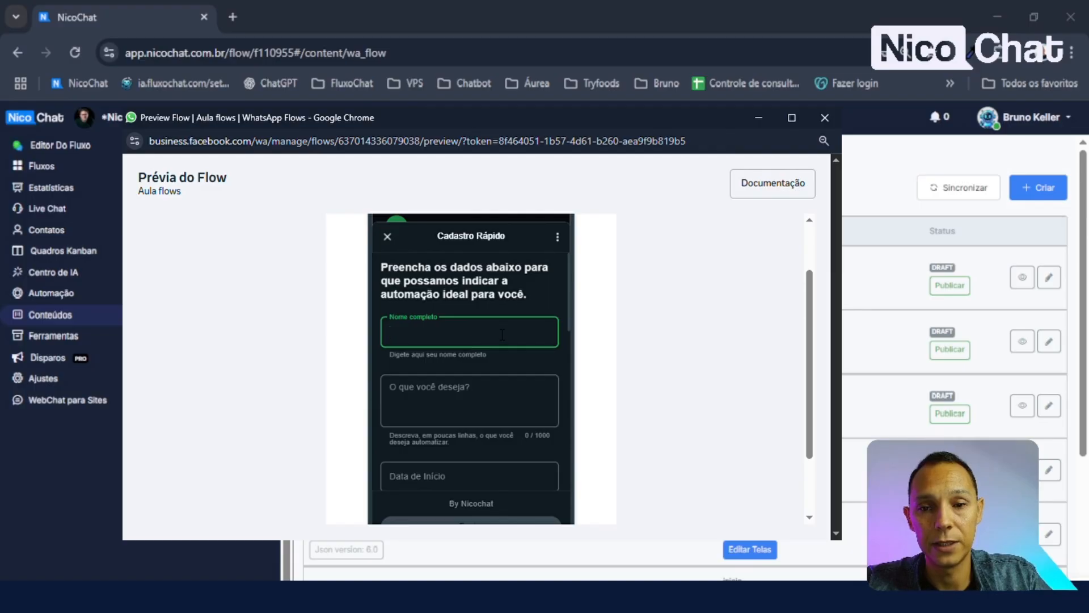
pyautogui.scroll(-1, 516, 356)
pyautogui.scroll(1, 505, 364)
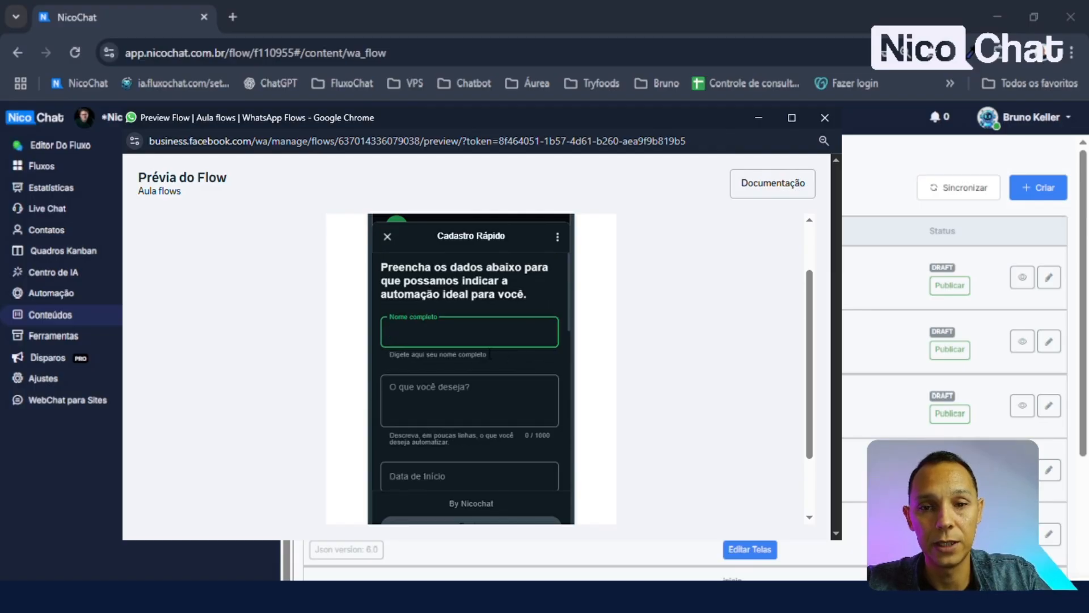
pyautogui.scroll(-6, 480, 358)
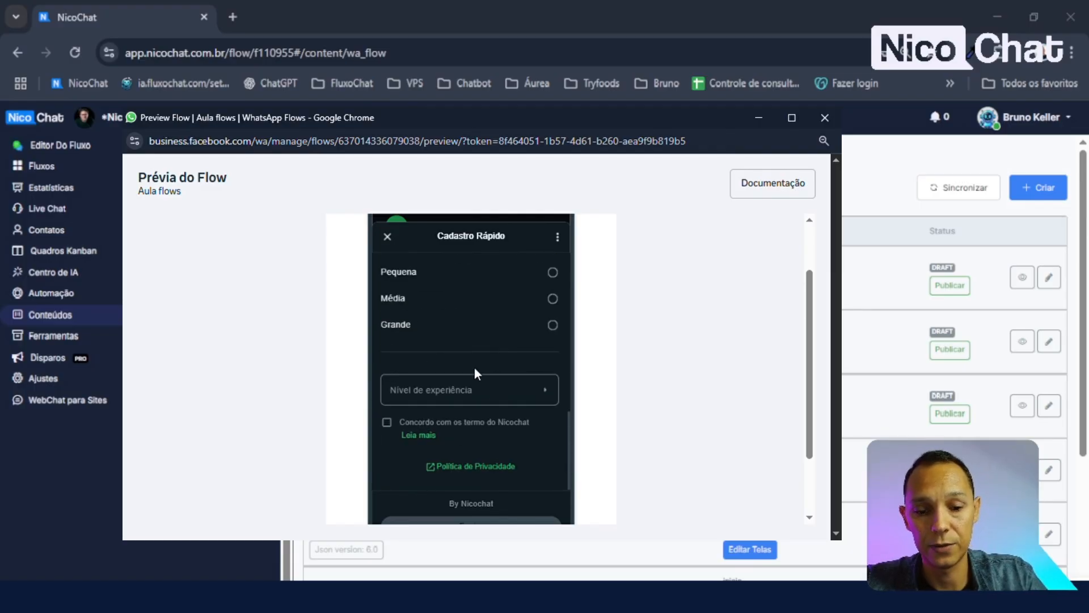
pyautogui.scroll(3, 471, 375)
pyautogui.scroll(3, 462, 374)
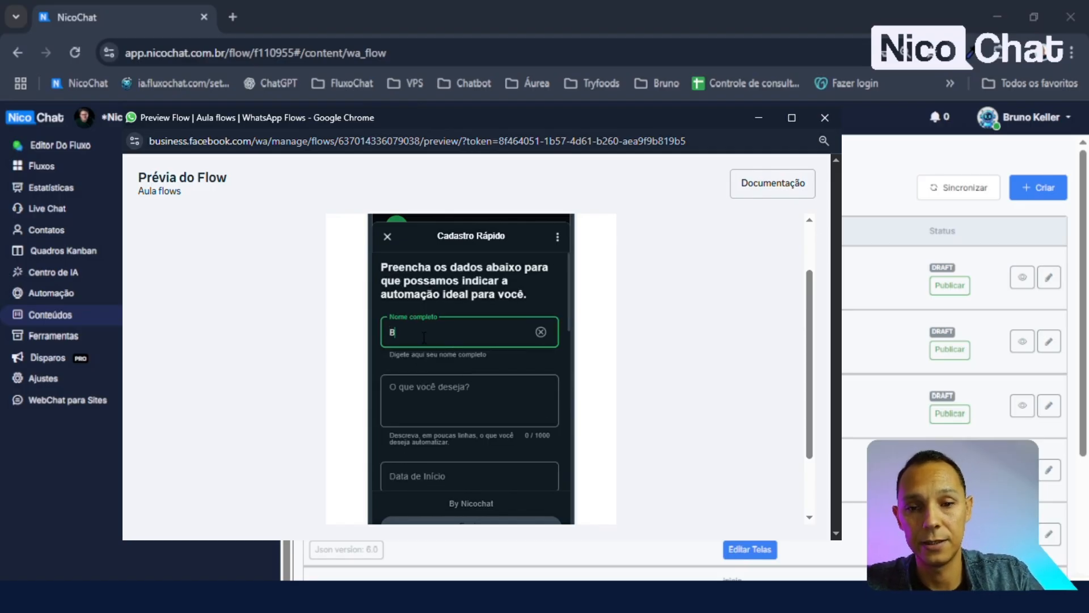
# - Trigger the too-short name error, then complete the full name in Nome completo
pyautogui.click(487, 288)
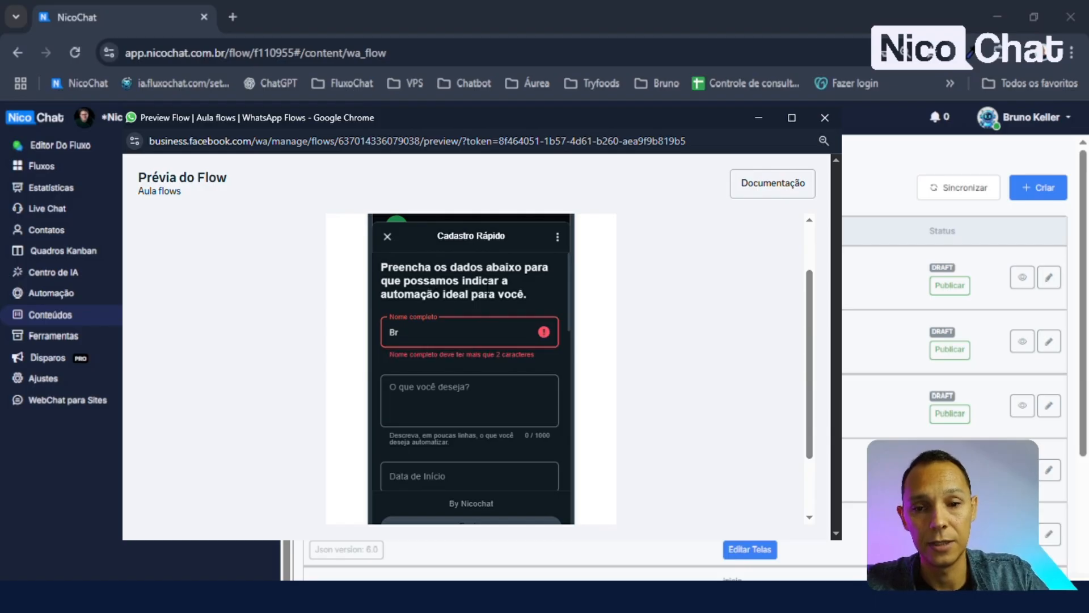
pyautogui.moveTo(394, 359); pyautogui.dragTo(522, 359)
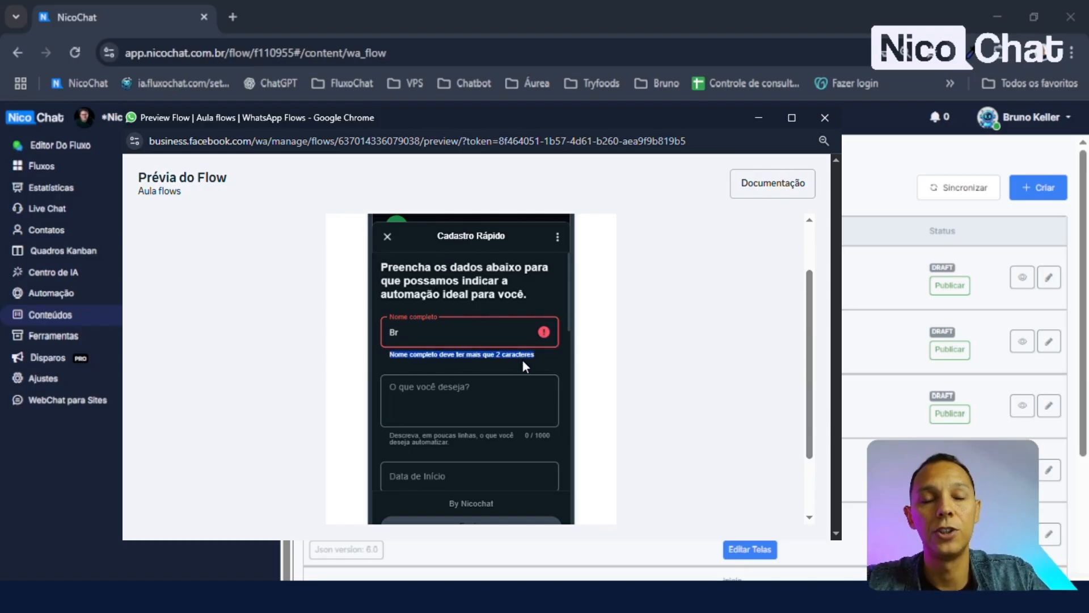
pyautogui.click(482, 335)
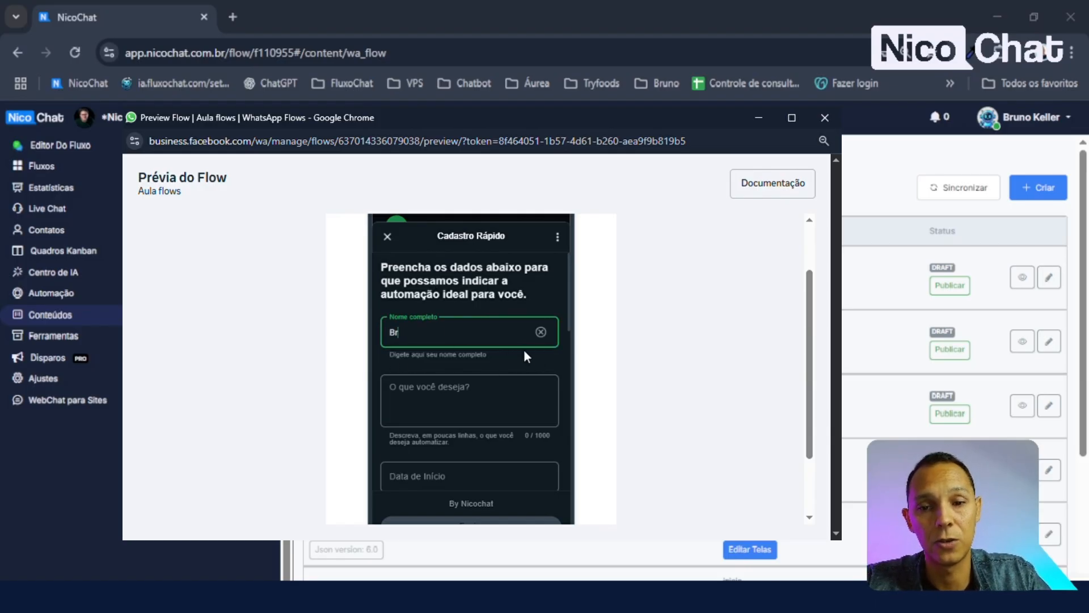
pyautogui.click(481, 300)
pyautogui.click(440, 336)
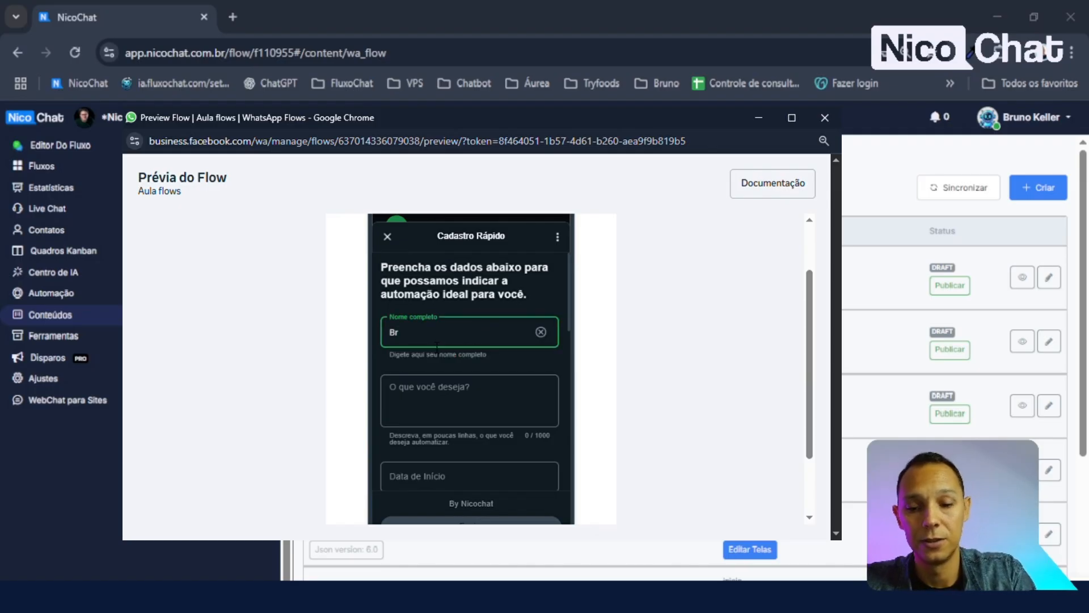
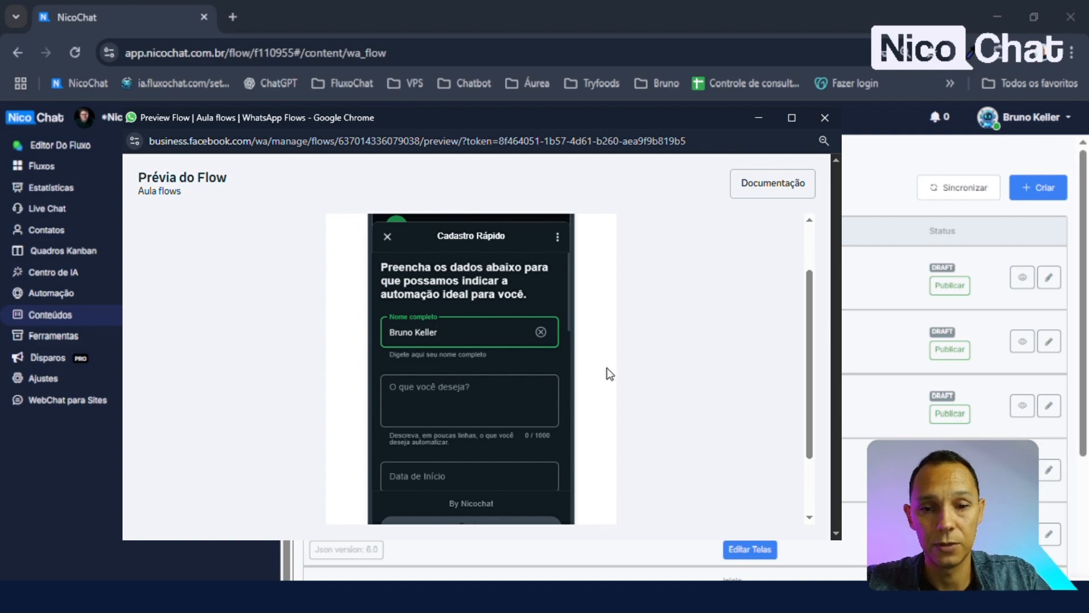
# - Enter 'Quero automatizar meu instagram' in O que você deseja? and scroll down the form
pyautogui.click(445, 409)
pyautogui.write('Quero automa')
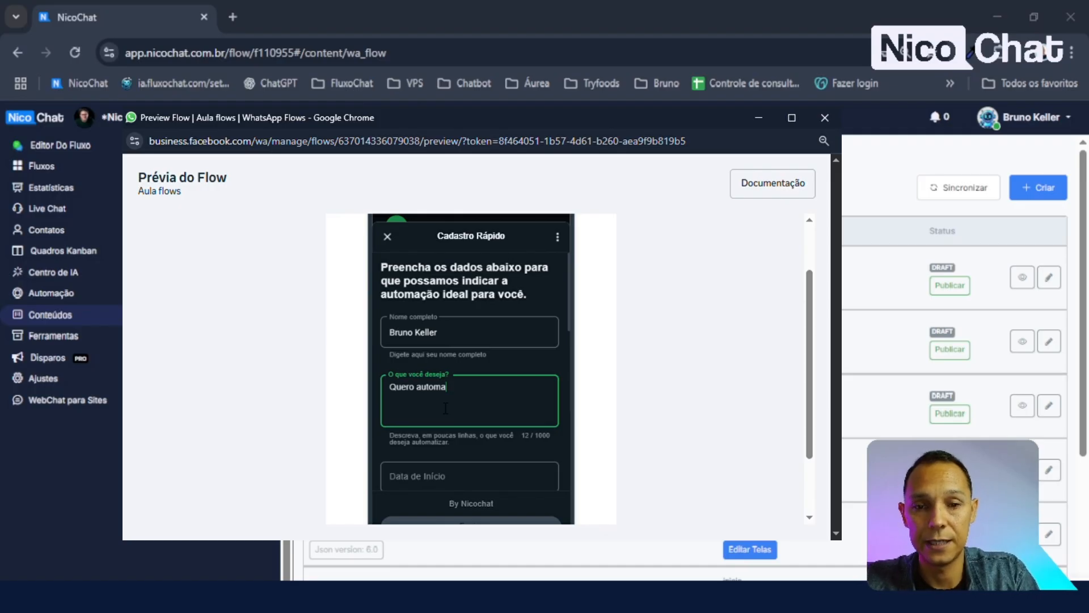
pyautogui.write('tizar meu in')
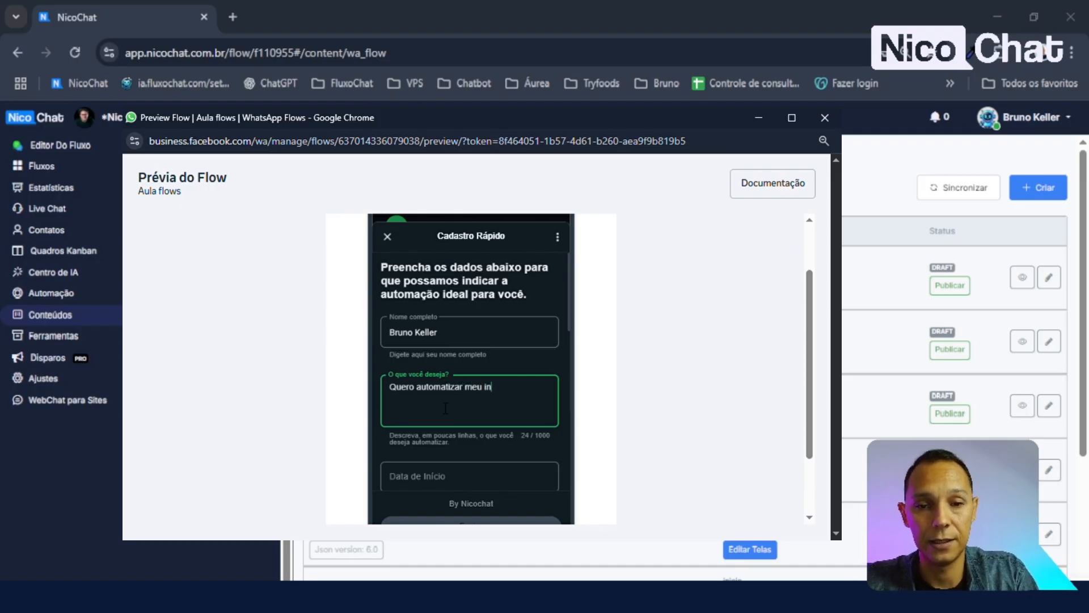
pyautogui.write('stagram')
pyautogui.click(494, 307)
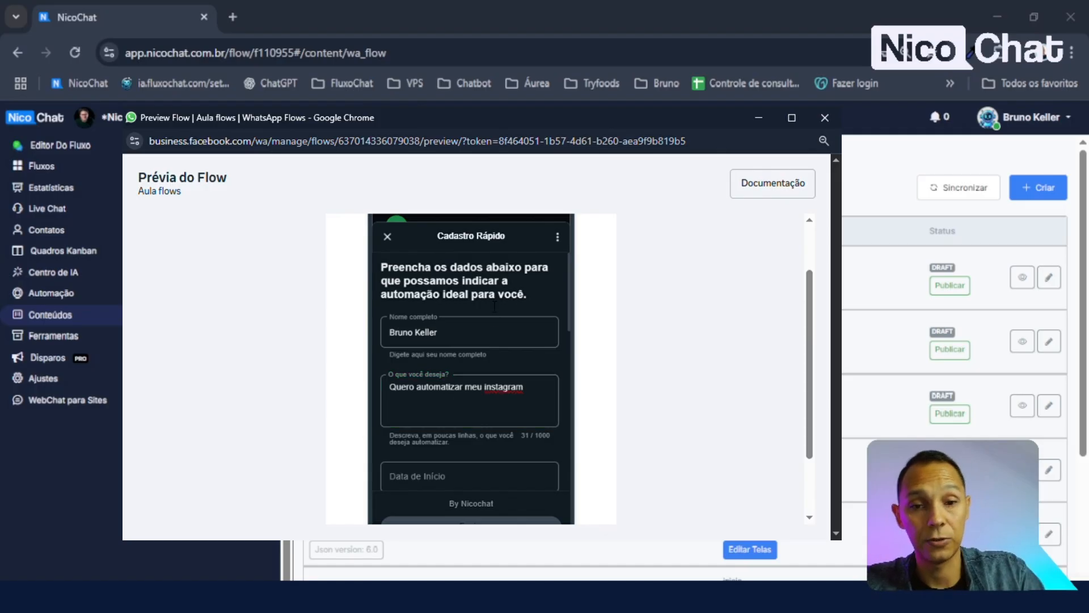
pyautogui.scroll(-1, 477, 380)
pyautogui.scroll(-1, 446, 372)
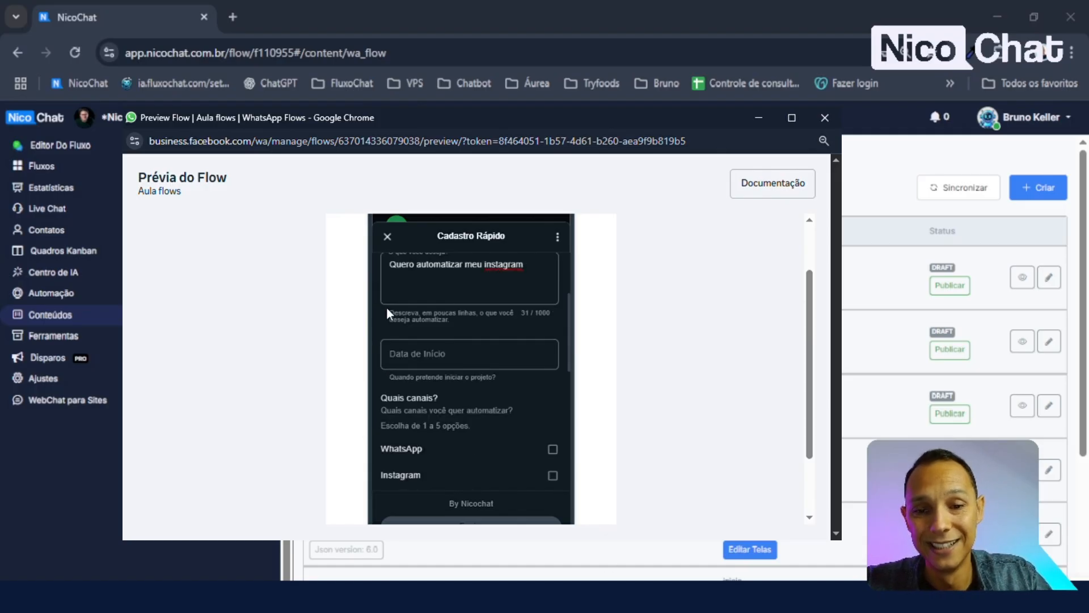
# - Set the start date to 22 jul. 2025 and tick Instagram as the channel
pyautogui.click(444, 357)
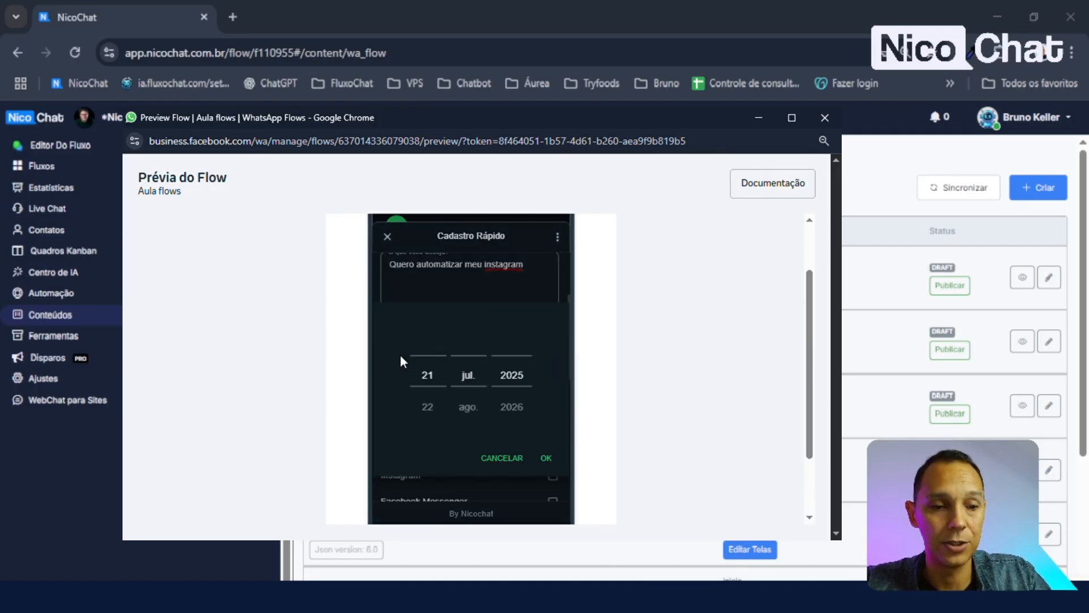
pyautogui.click(426, 399)
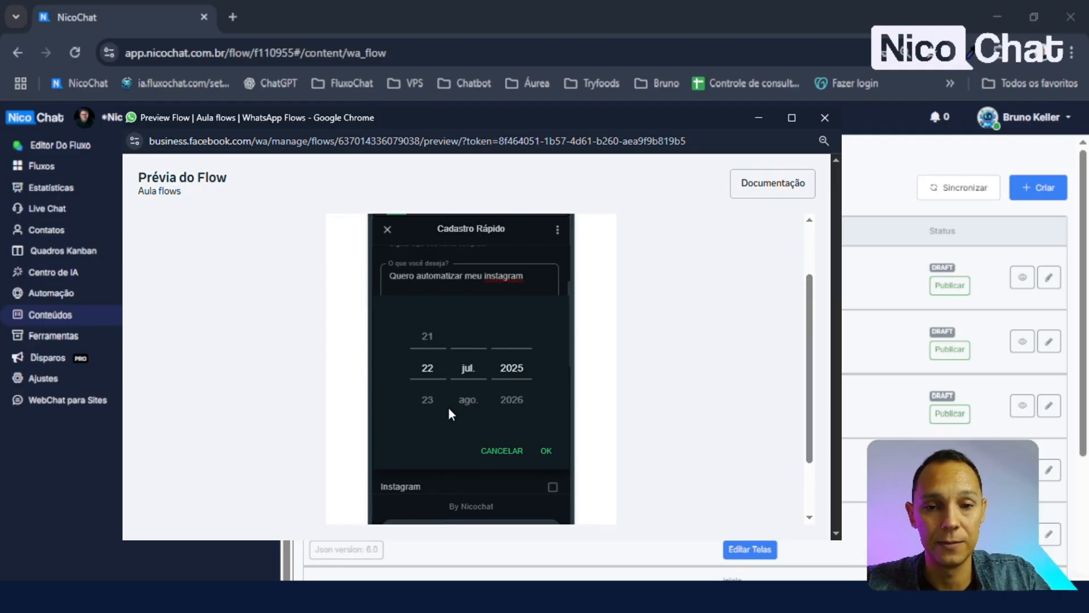
pyautogui.click(547, 452)
pyautogui.scroll(-2, 516, 415)
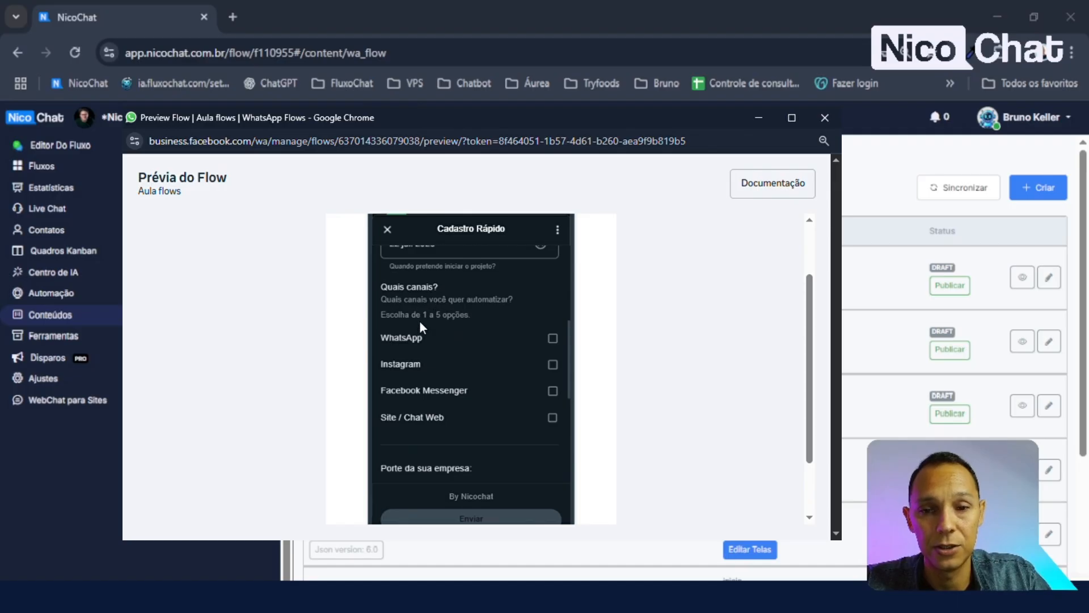
pyautogui.click(554, 365)
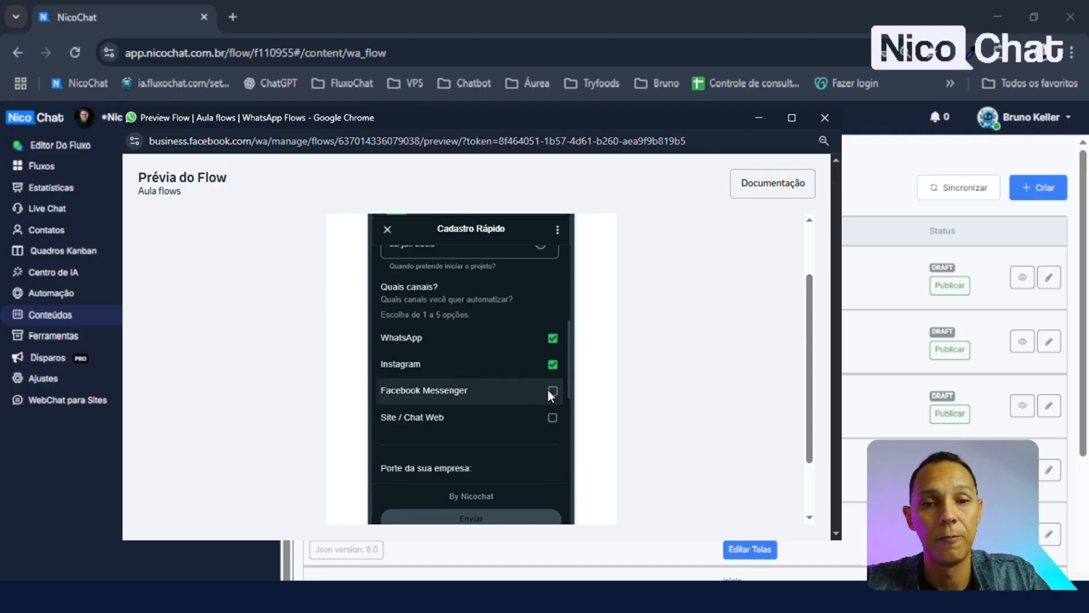
# - Set the experience level (Nível de experiência) to Iniciante
pyautogui.scroll(-3, 477, 357)
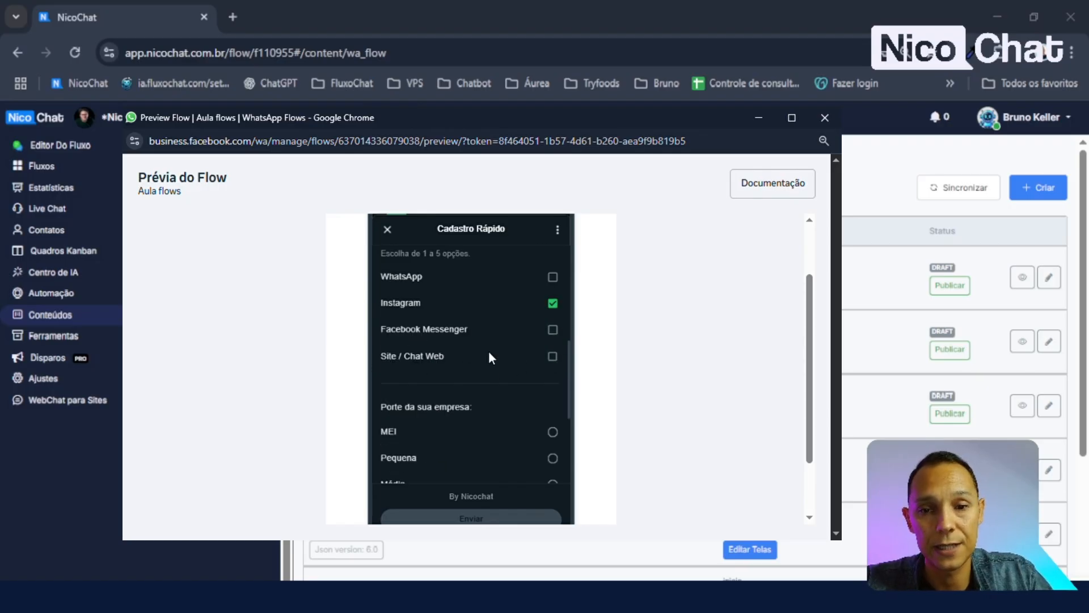
pyautogui.scroll(-1, 491, 345)
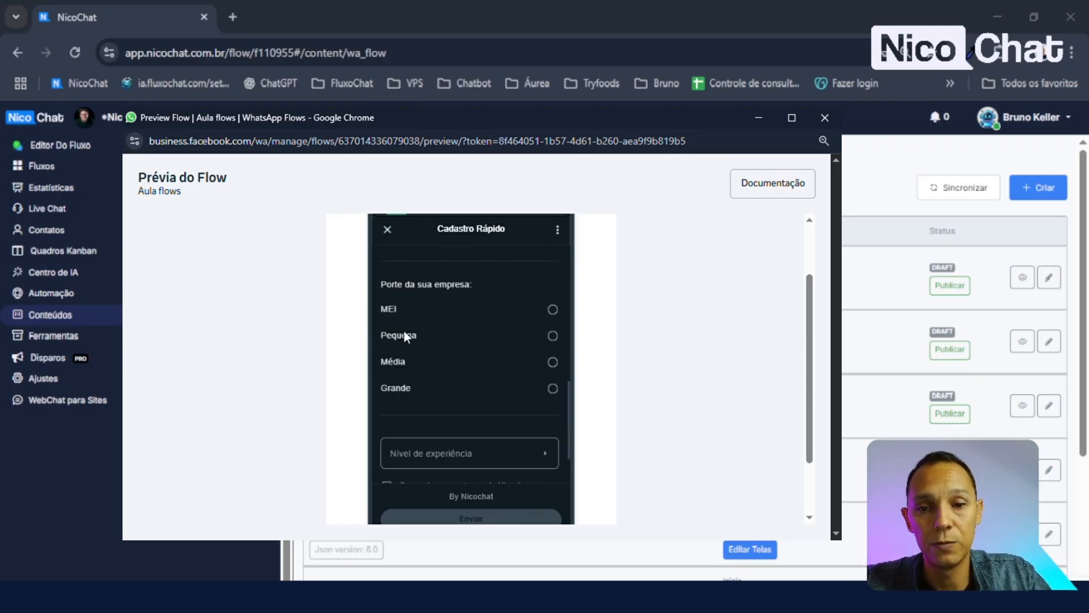
pyautogui.scroll(-3, 461, 325)
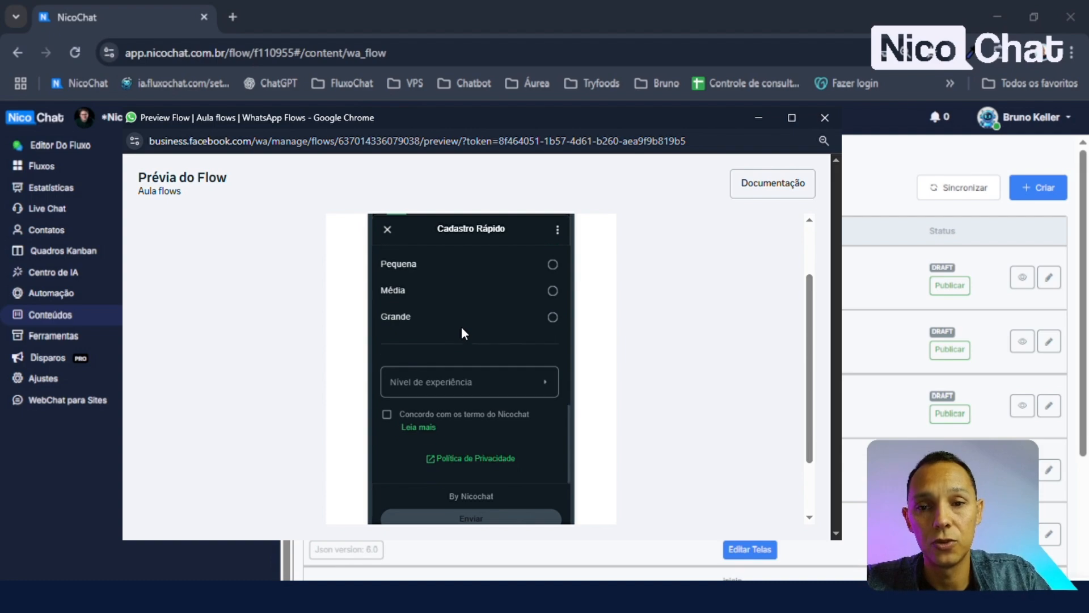
pyautogui.click(476, 376)
pyautogui.click(404, 266)
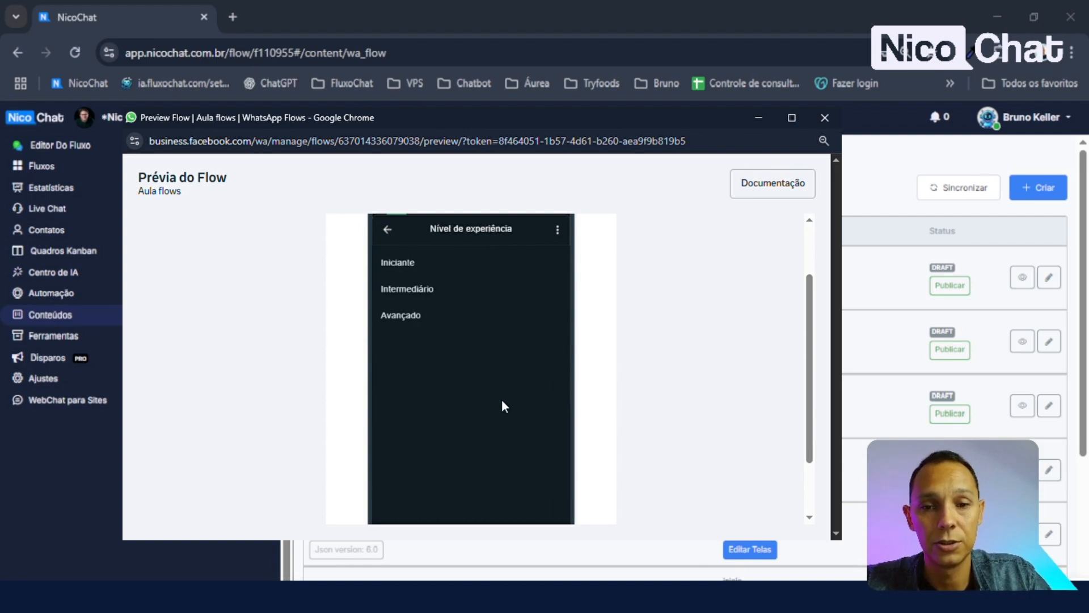
pyautogui.click(508, 452)
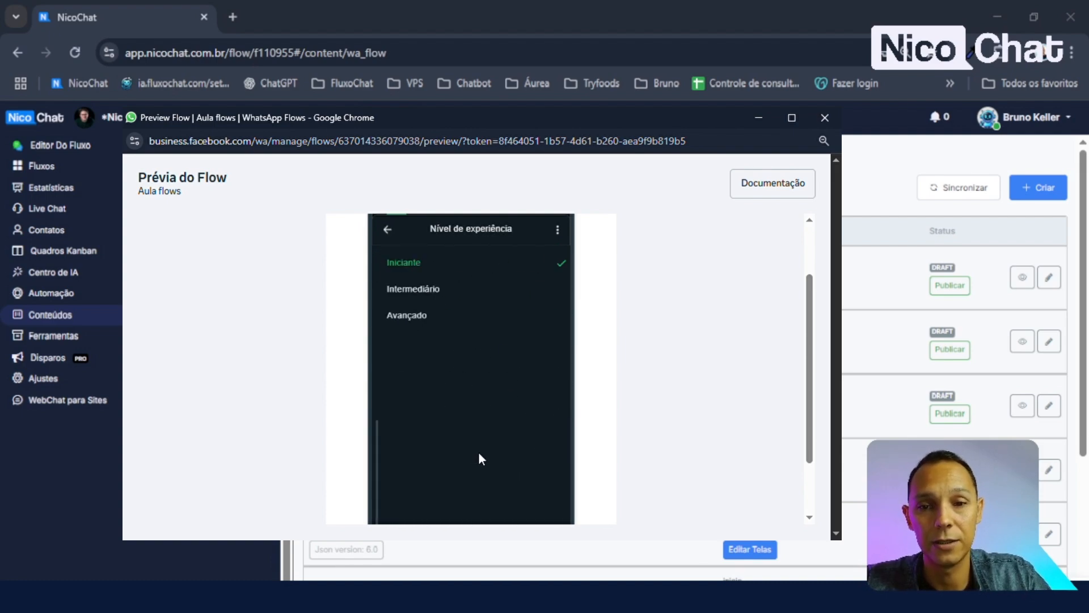
pyautogui.click(411, 313)
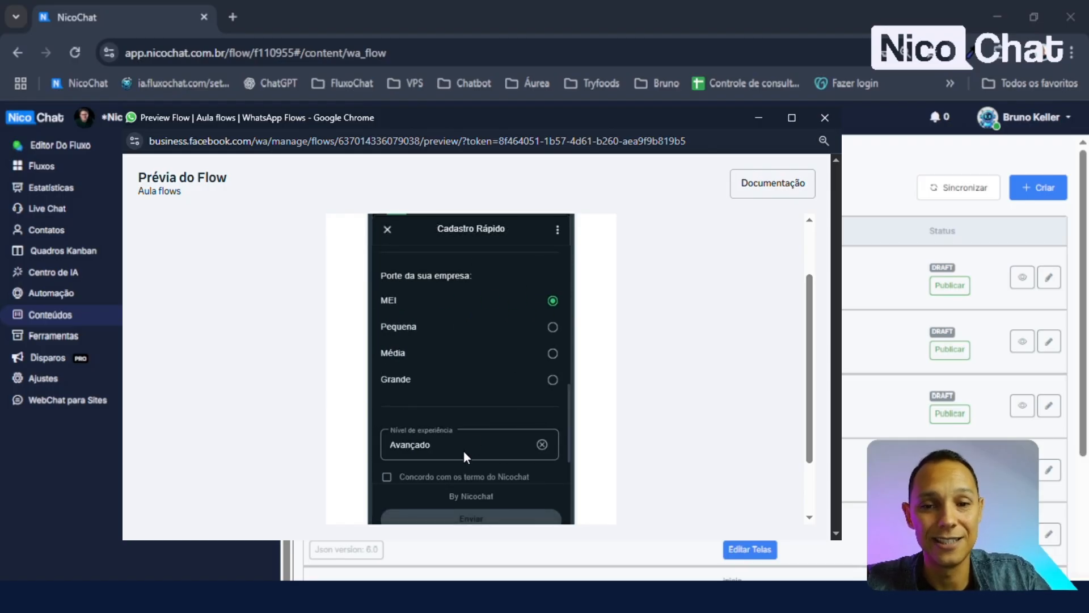
pyautogui.click(464, 452)
pyautogui.click(441, 264)
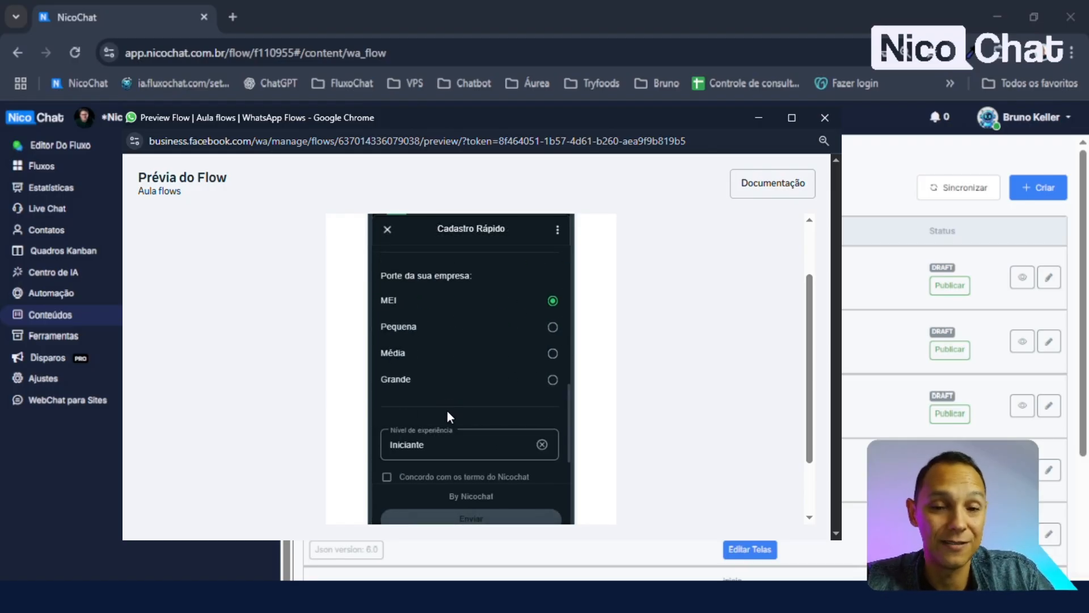
pyautogui.scroll(-2, 482, 400)
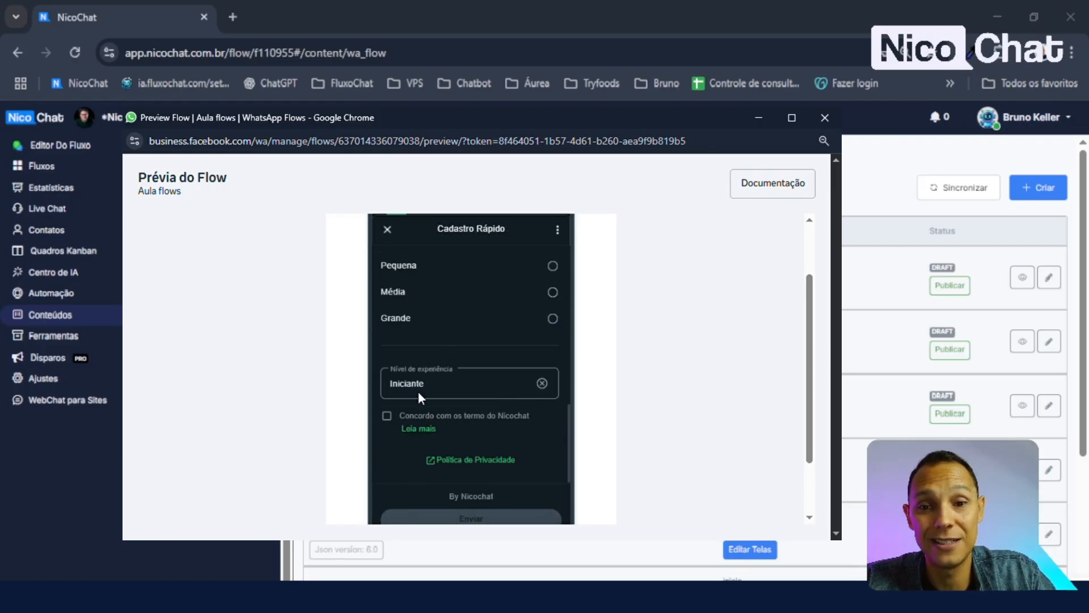
# - Tick the 'Concordo com os termos do Nicochat' checkbox
pyautogui.click(389, 415)
pyautogui.click(390, 416)
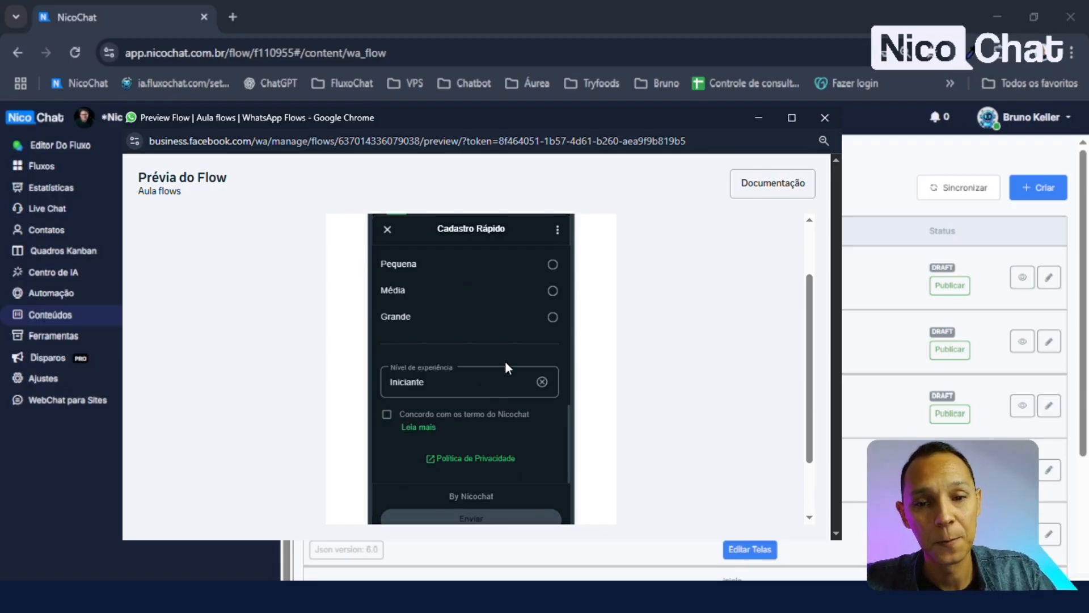
pyautogui.click(384, 413)
pyautogui.click(383, 418)
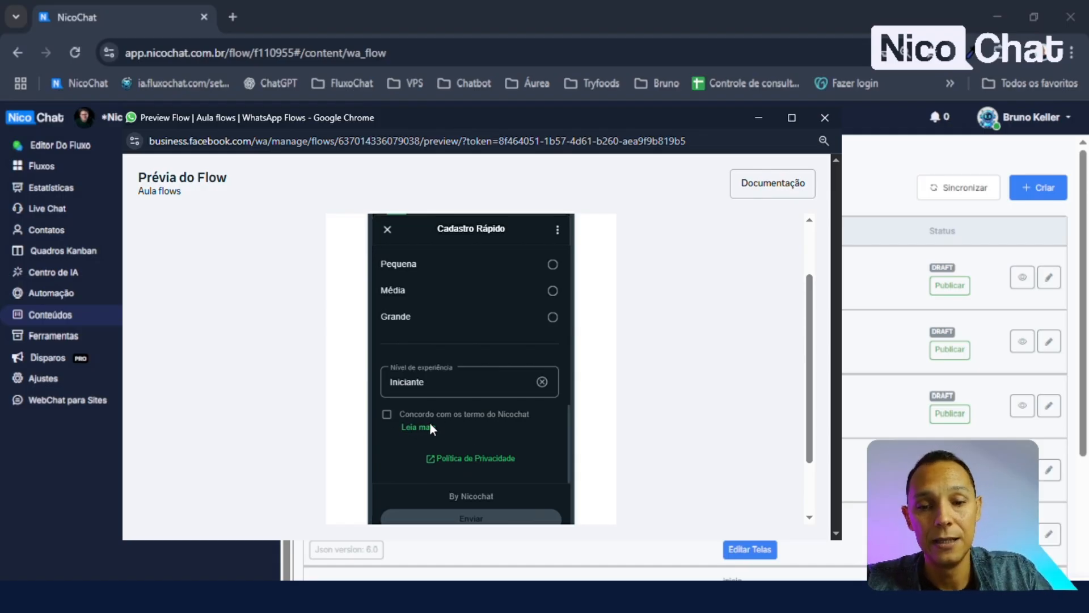
pyautogui.click(386, 414)
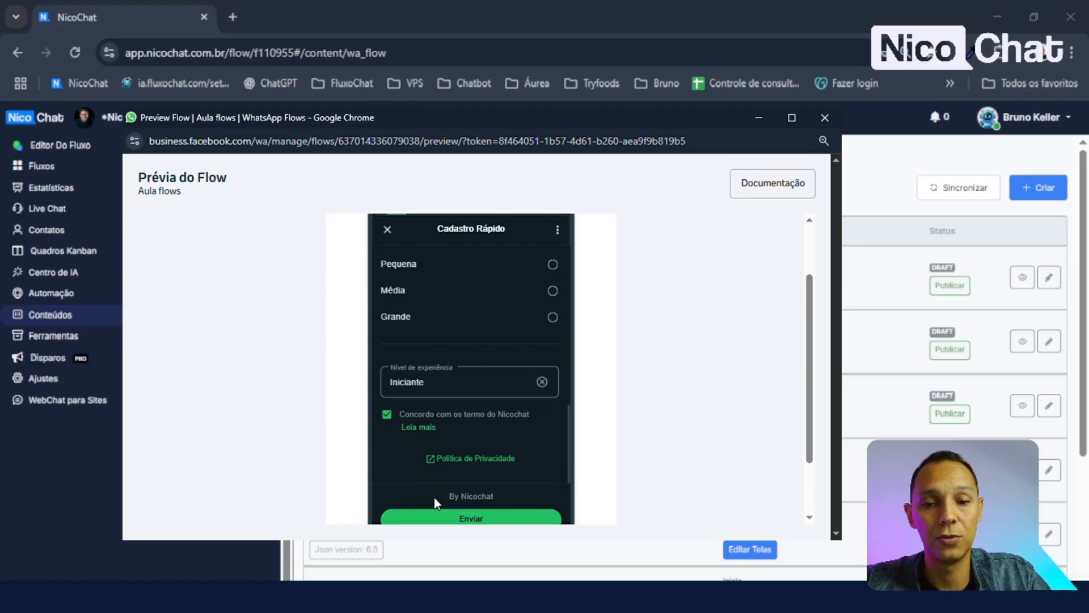
pyautogui.click(387, 414)
pyautogui.click(386, 414)
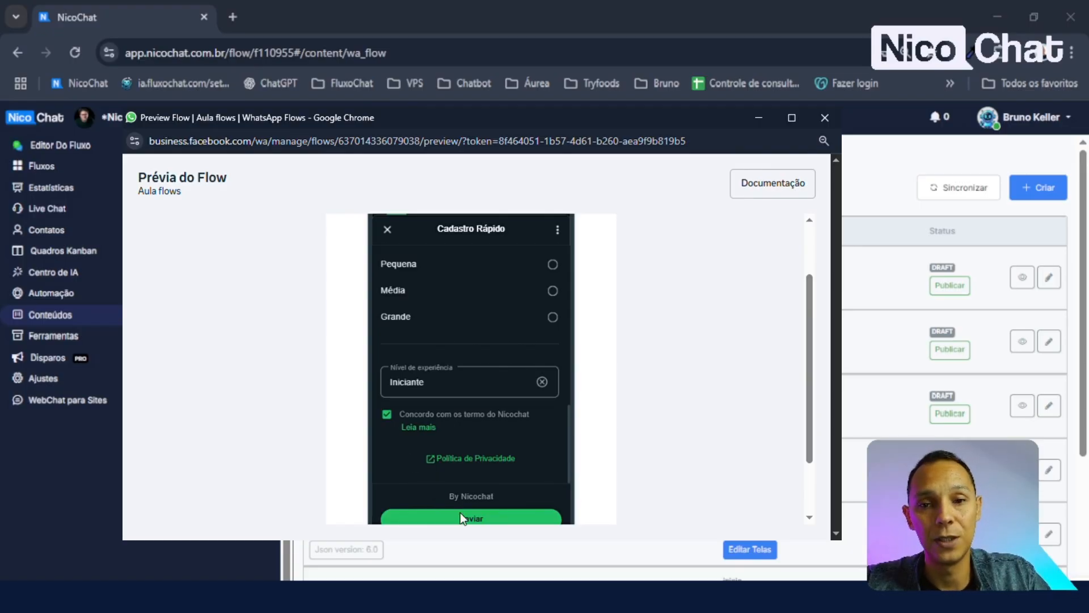
# - Review the filled form and go back to the WhatsApp Flows list
pyautogui.scroll(10, 519, 420)
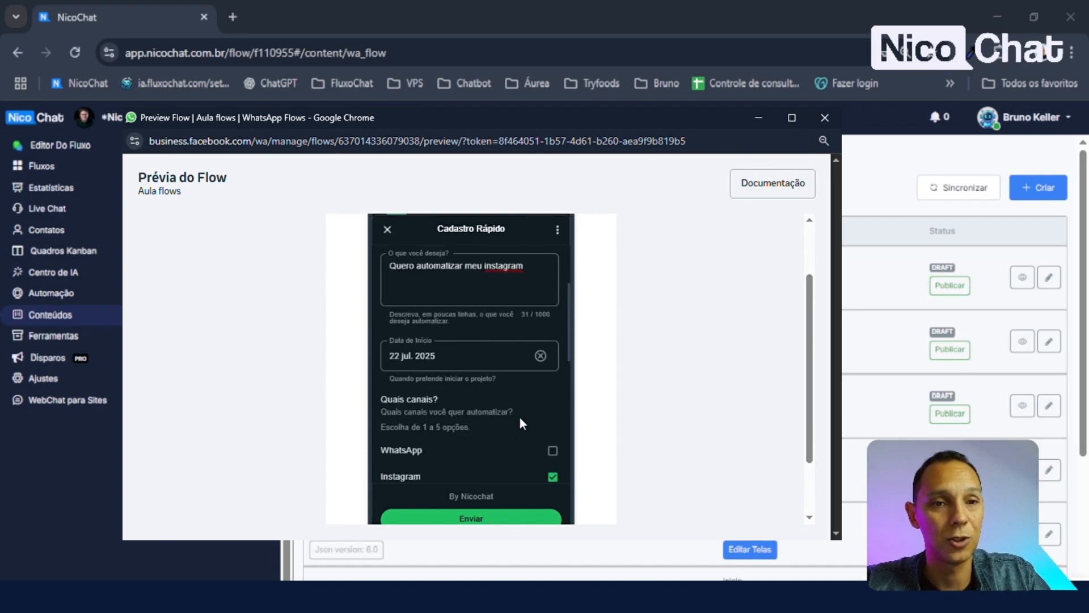
pyautogui.scroll(-10, 480, 373)
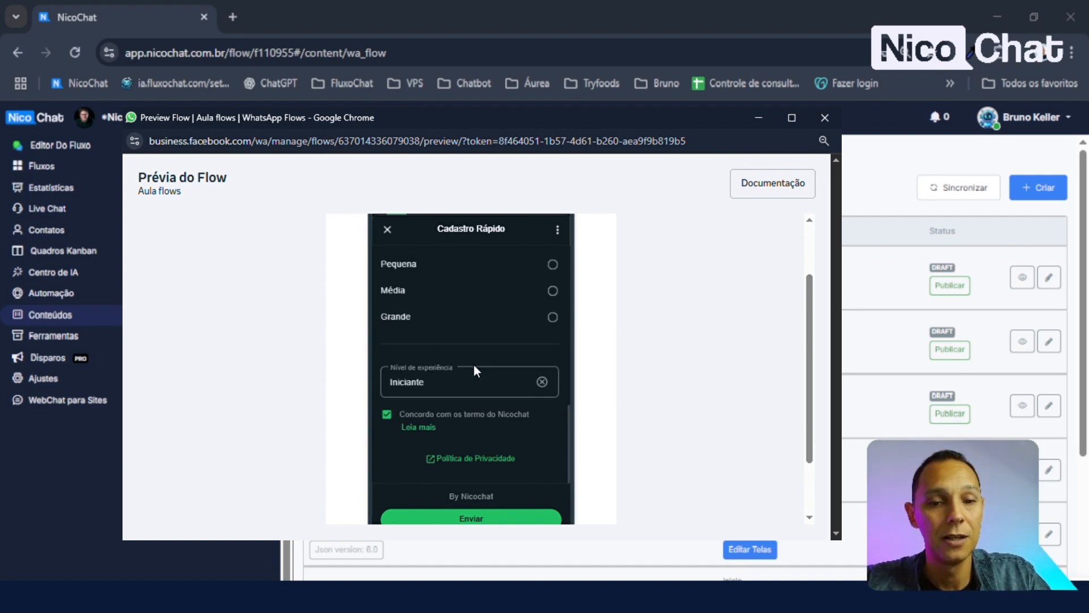
pyautogui.scroll(10, 500, 399)
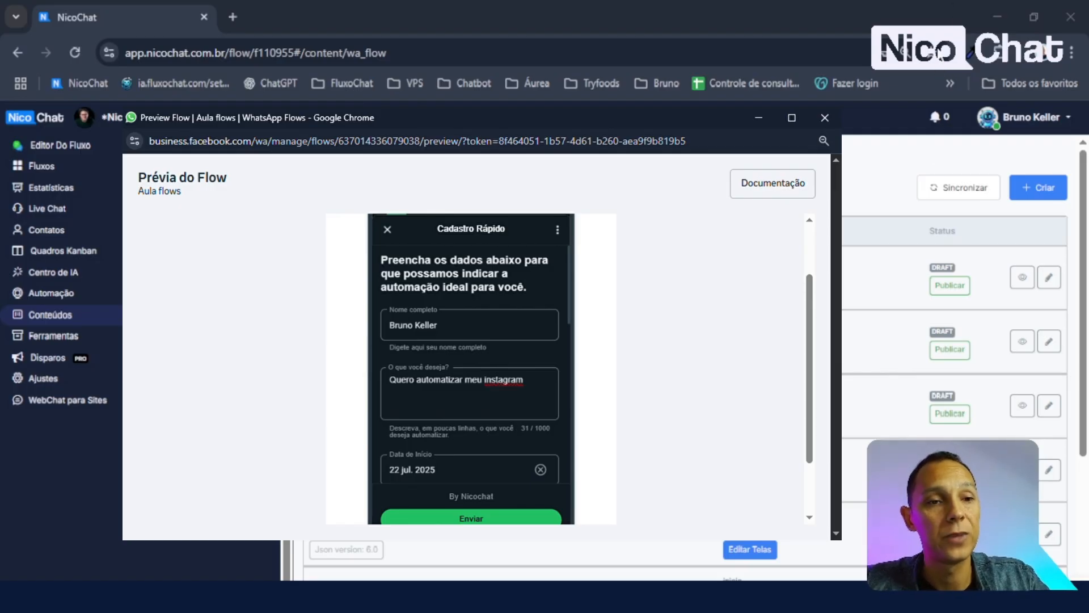
pyautogui.click(895, 389)
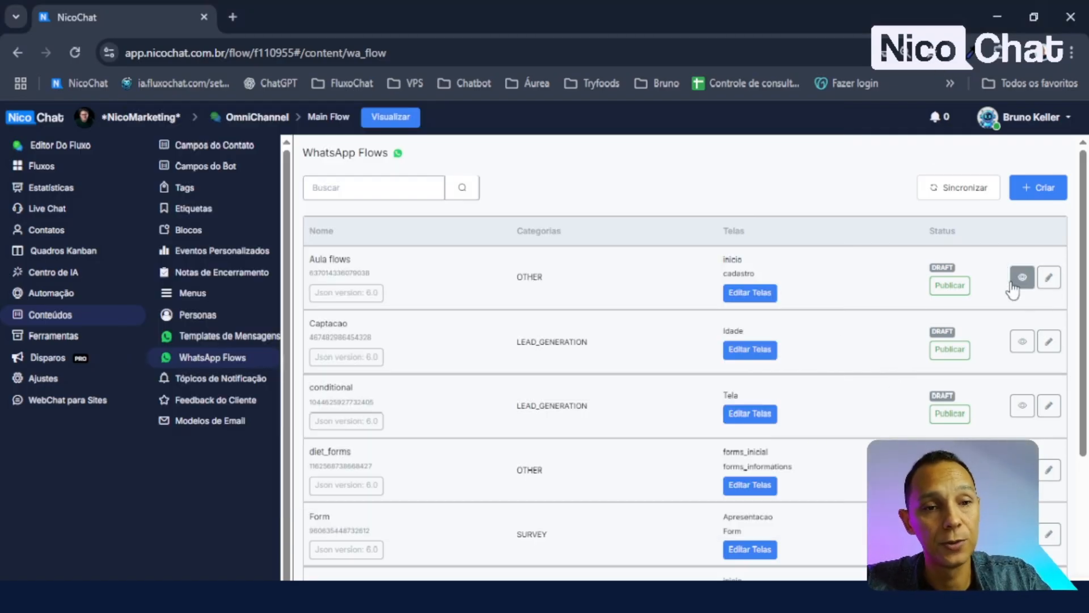
# - Publish the 'Aula flows' WhatsApp Flow and confirm it
pyautogui.click(961, 288)
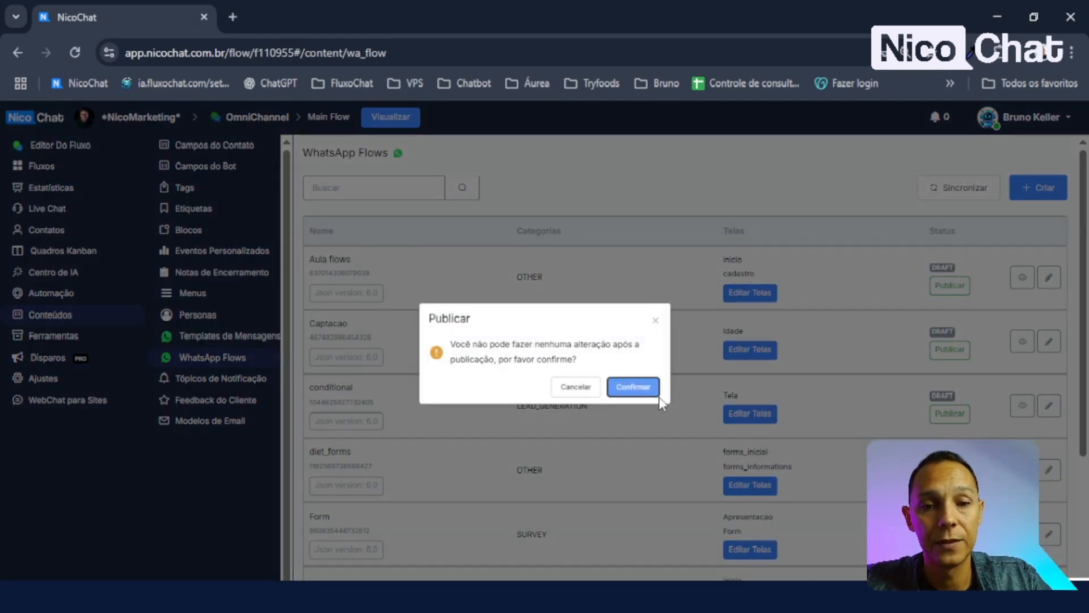
pyautogui.click(639, 387)
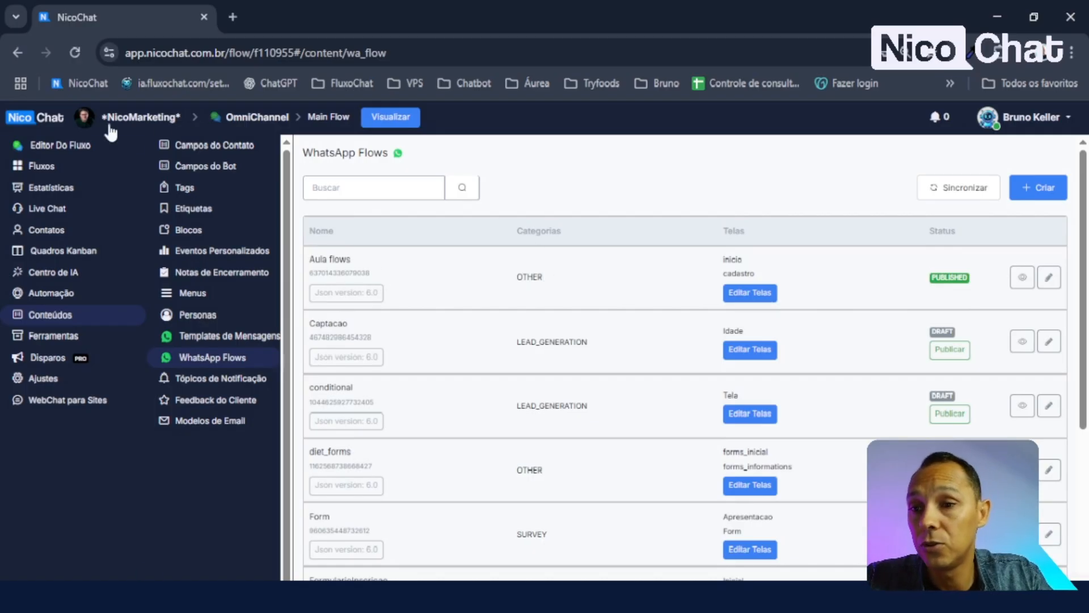
# - Create a Web subflow named 'Aula FLows' from the Fluxos list
pyautogui.click(50, 168)
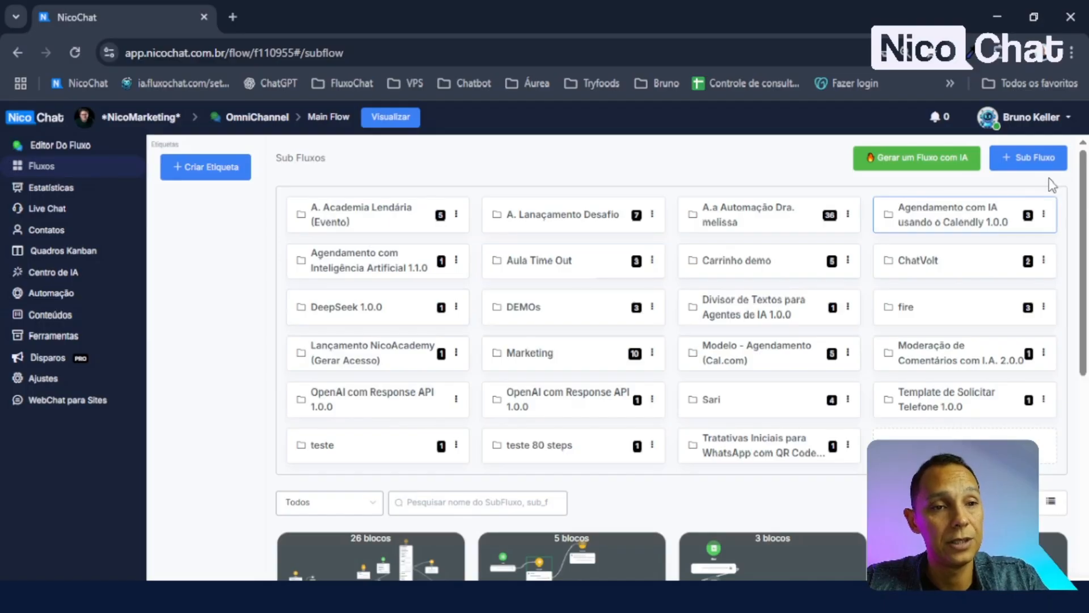
pyautogui.click(1030, 158)
pyautogui.click(353, 307)
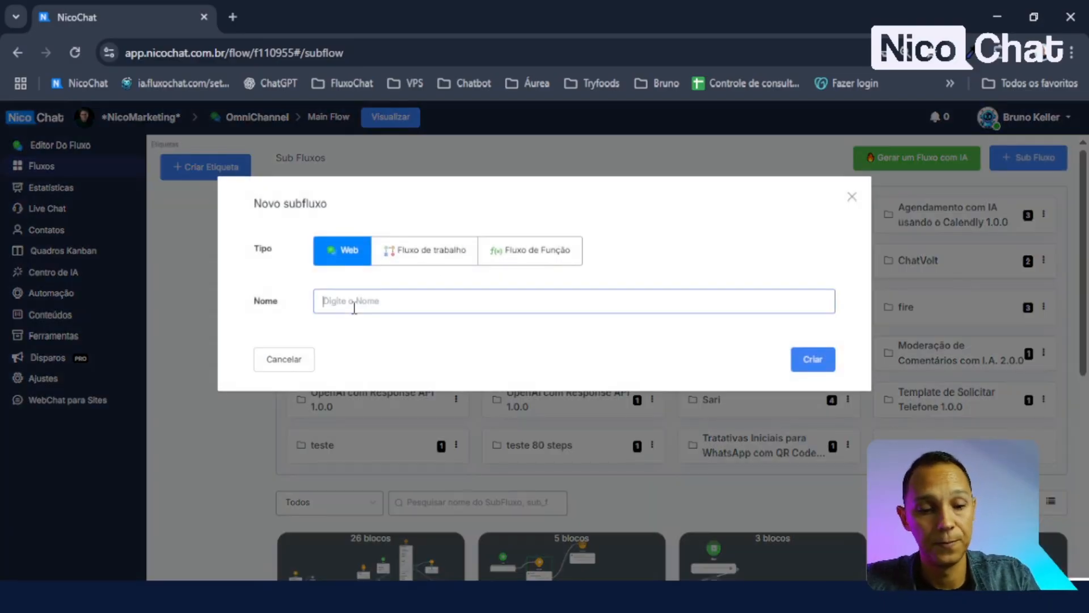
pyautogui.write('Aula Fl')
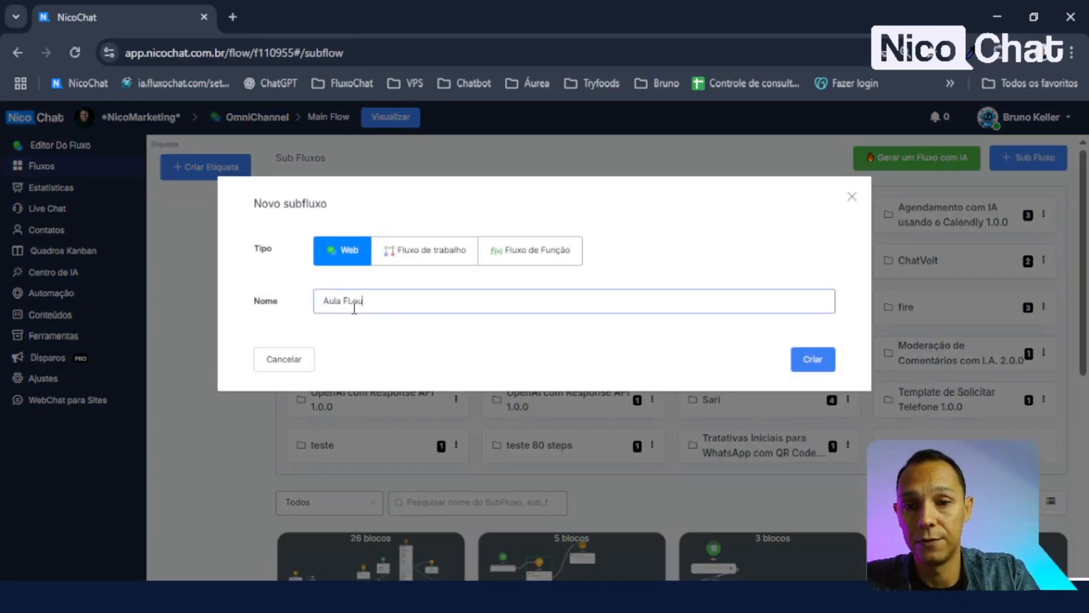
pyautogui.click(811, 360)
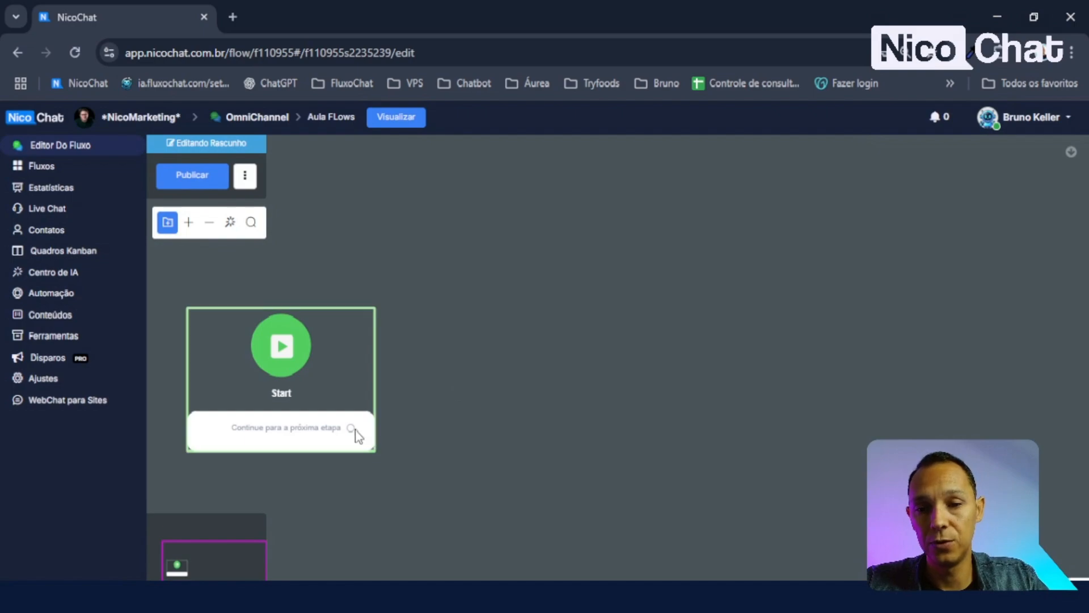
# - Add a Send Message block after Start holding a WhatsApp Flow element
pyautogui.moveTo(352, 429); pyautogui.dragTo(549, 295)
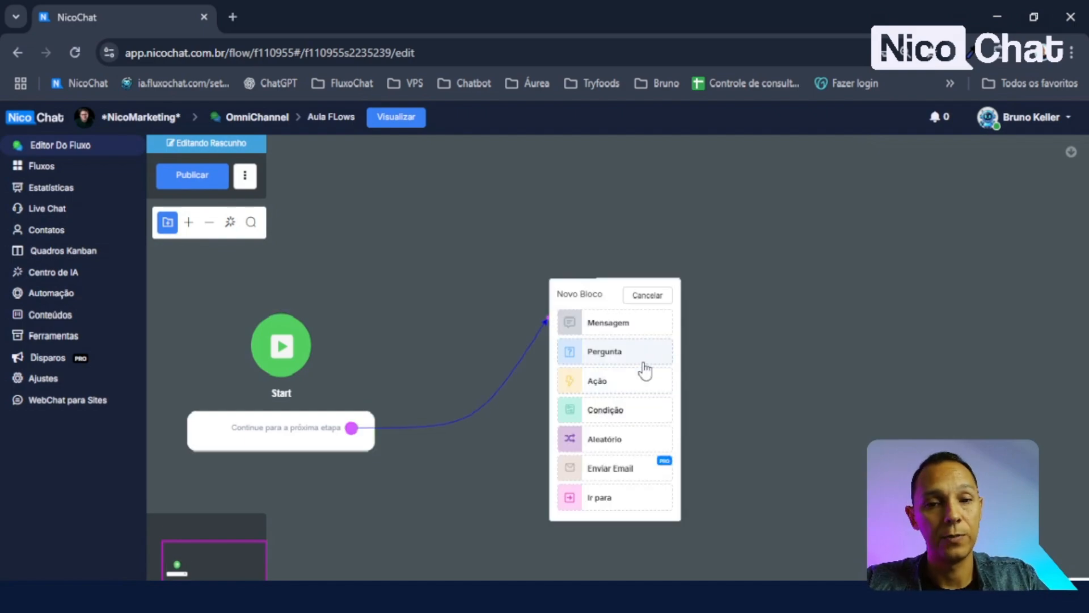
pyautogui.click(593, 321)
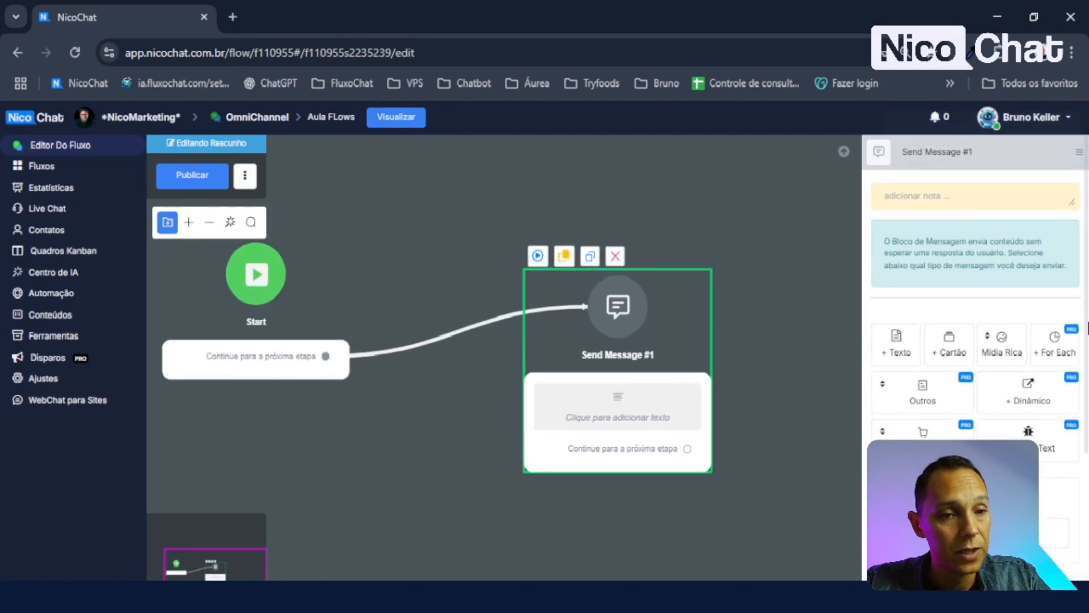
pyautogui.click(925, 400)
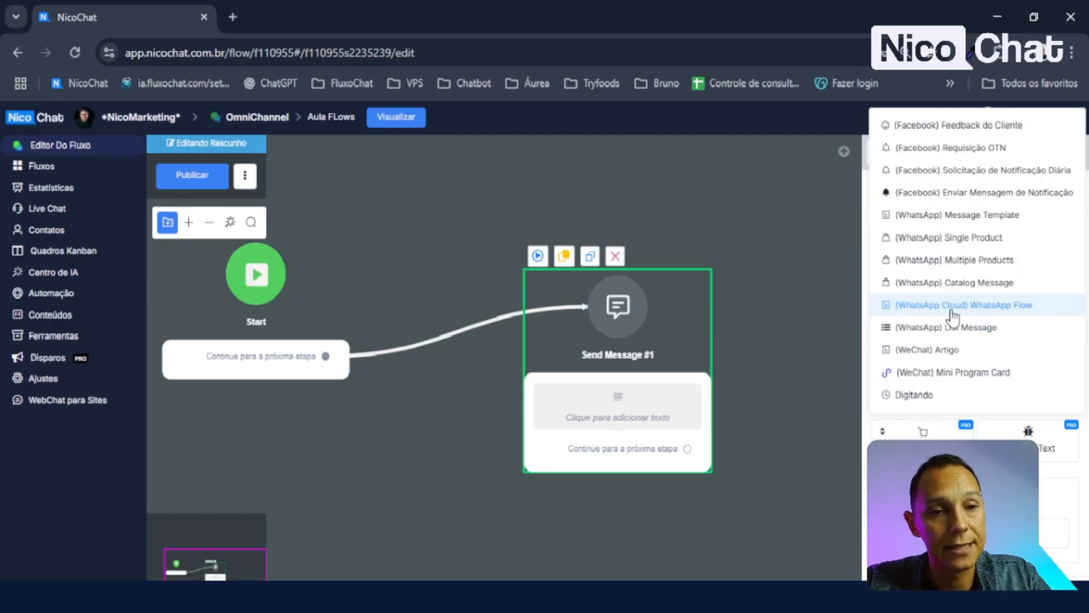
pyautogui.click(1026, 306)
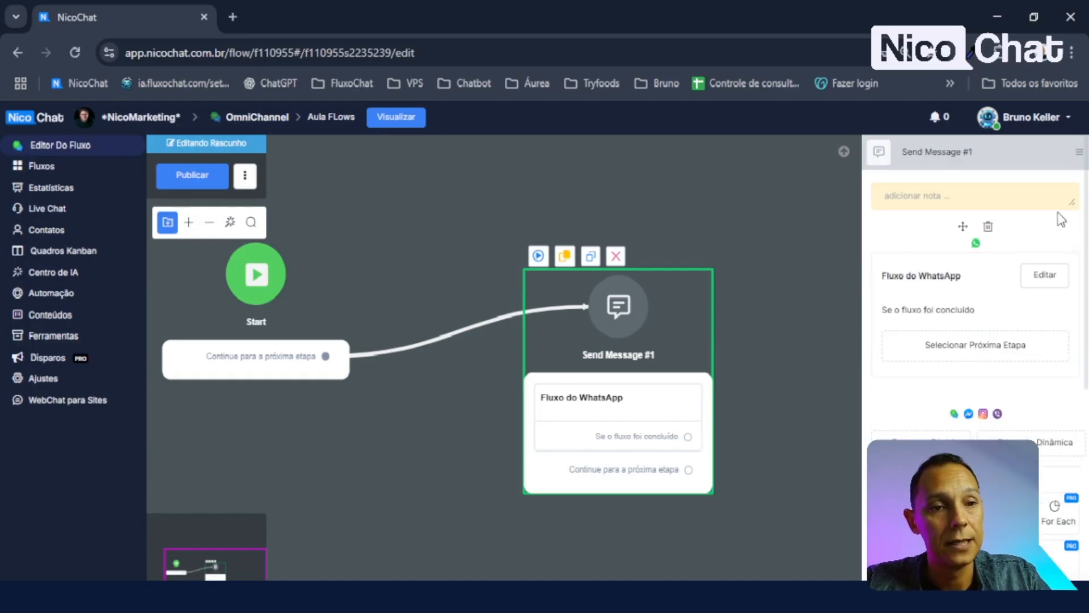
# - Paste 'Cadastro Rápido – Nicochat' as the WhatsApp message header
pyautogui.click(1048, 279)
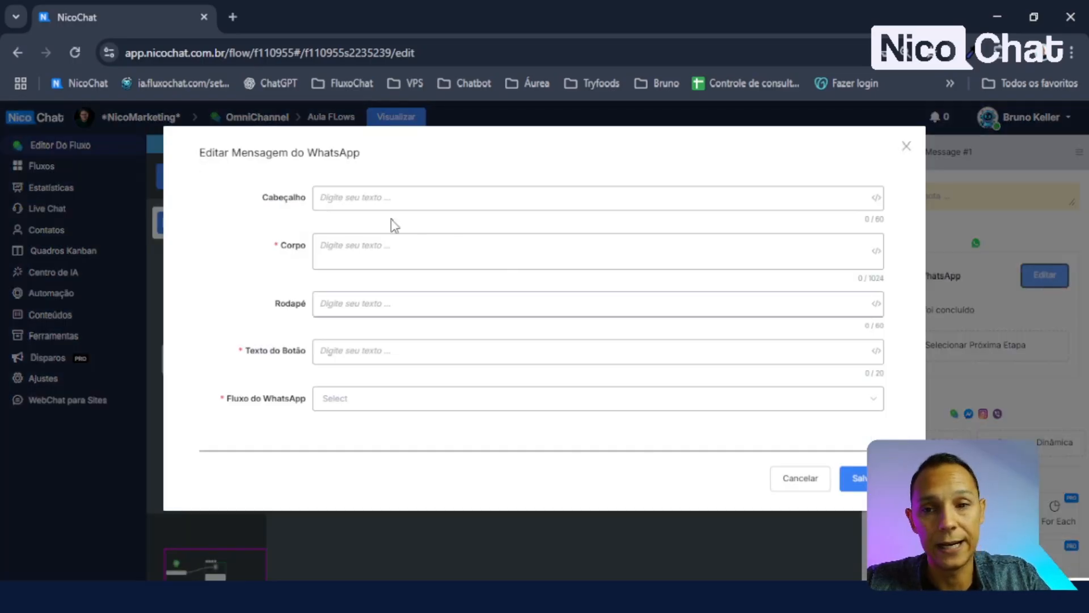
pyautogui.click(389, 197)
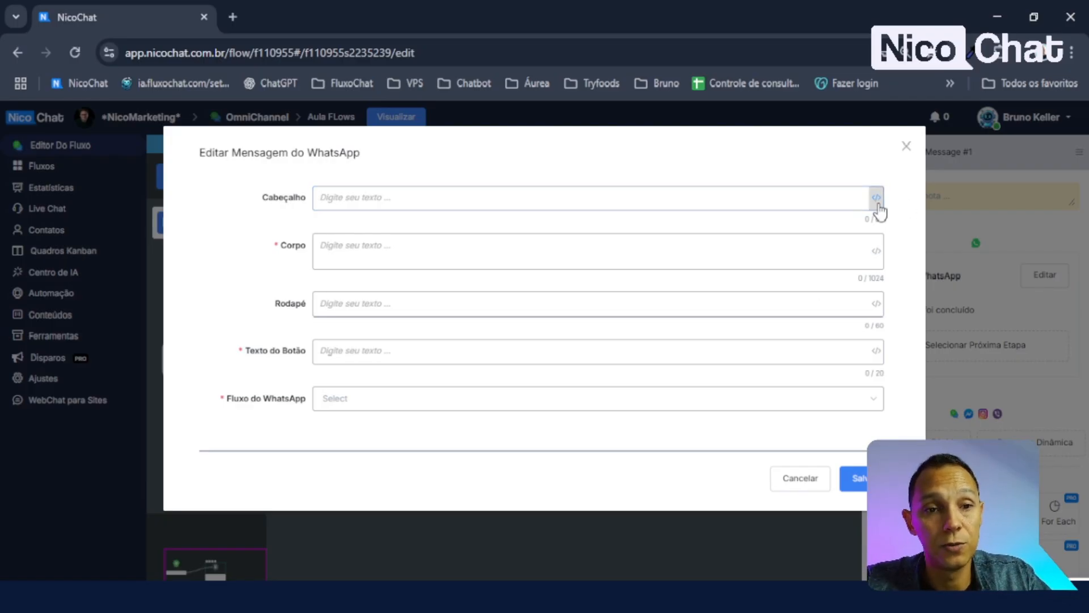
pyautogui.moveTo(881, 205)
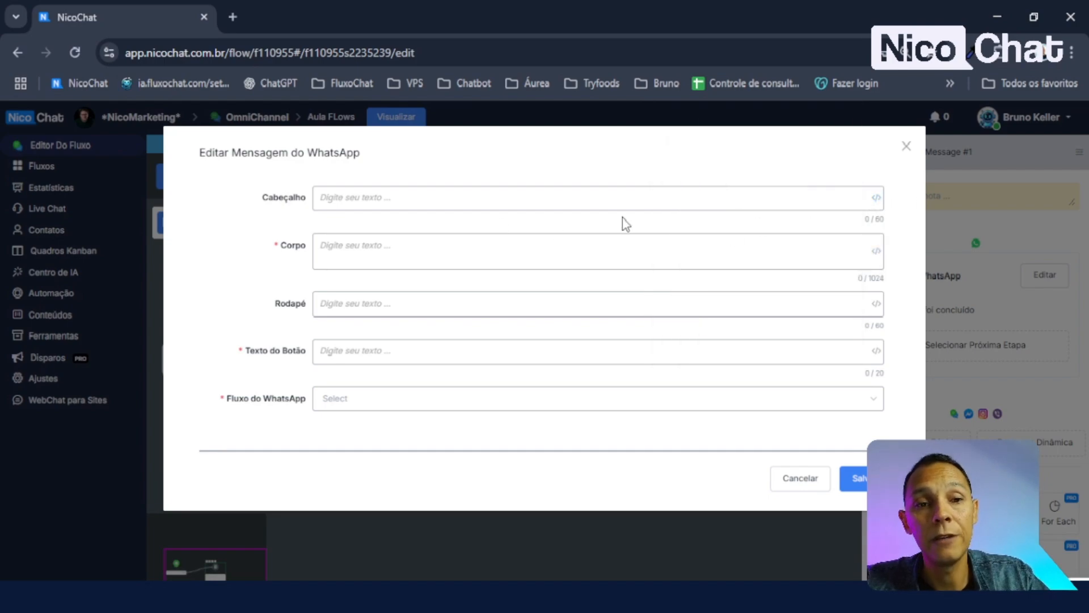
pyautogui.click(375, 193)
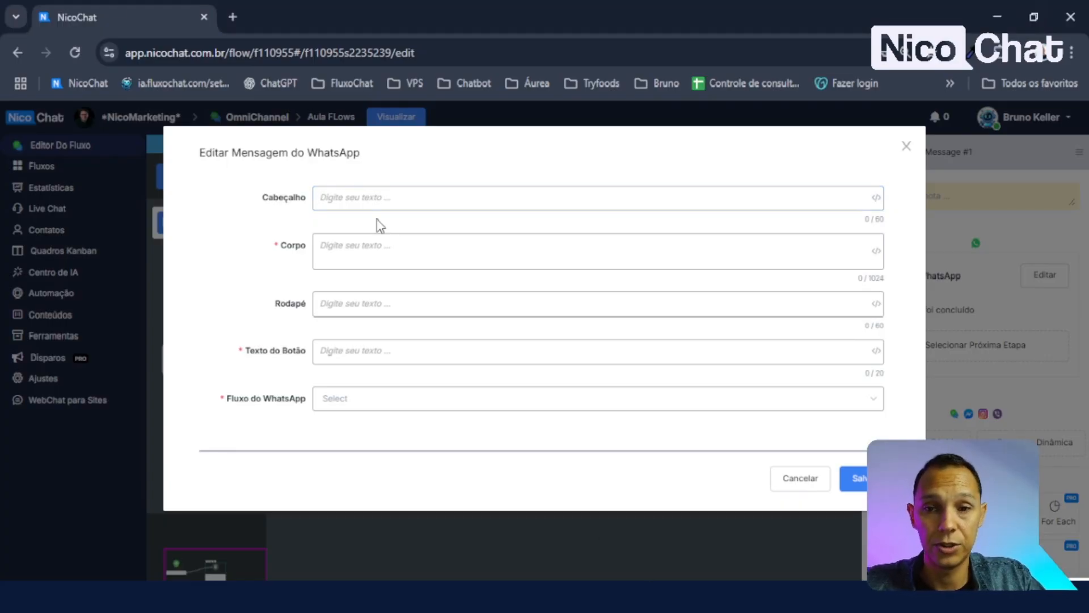
pyautogui.write('Cadastro Rápido - Nicochat')
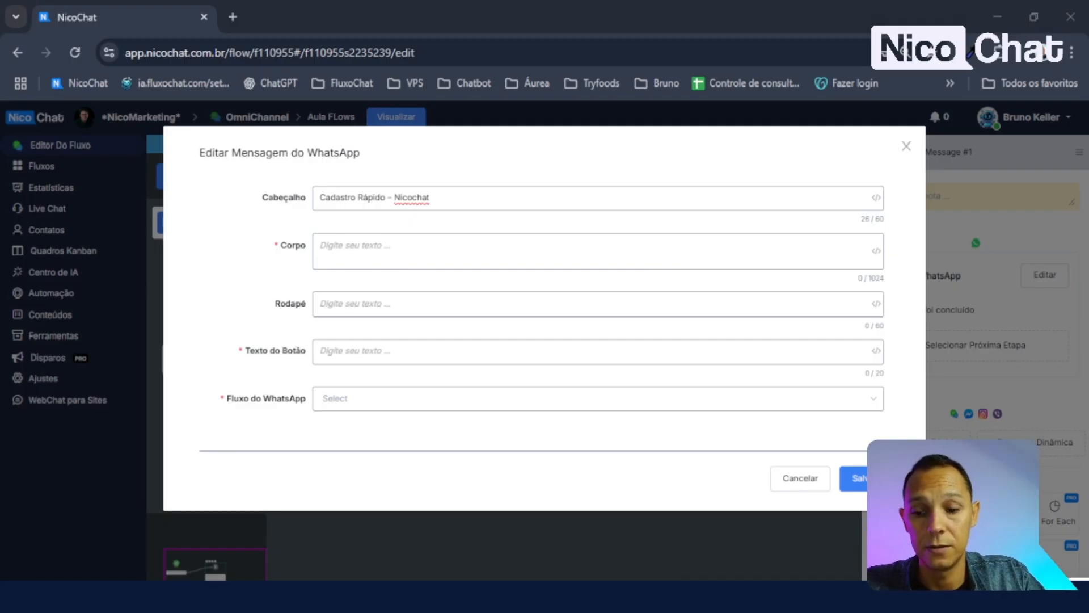
# - Paste the body text asking for details and label the button 'Iniciar Agora!'
pyautogui.click(400, 254)
pyautogui.write('Preencha os dados abaixo para que possamos indicar a automação ideal para você.')
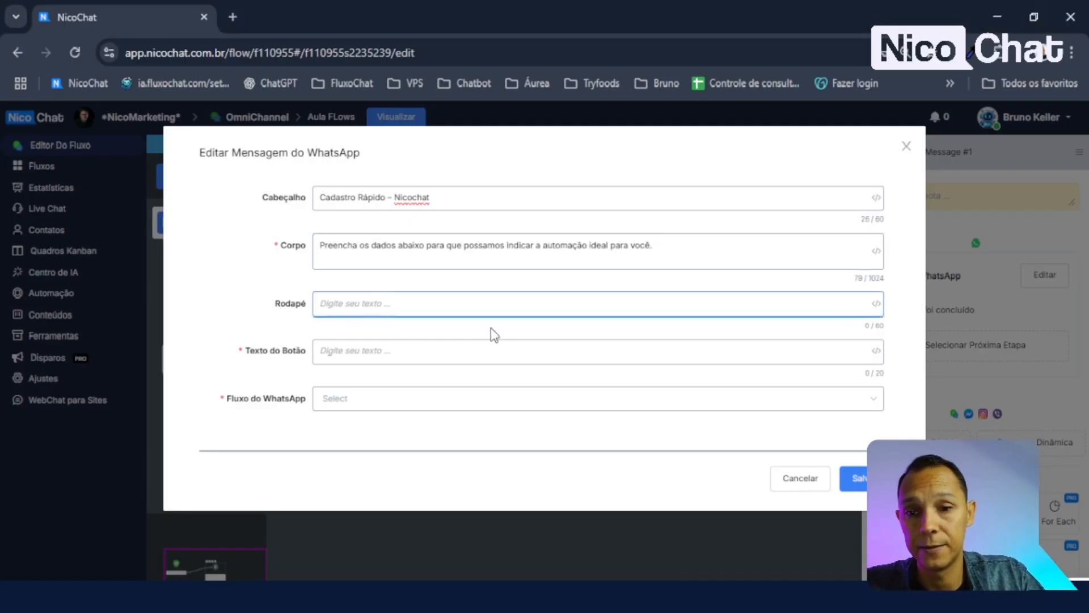
pyautogui.click(357, 306)
pyautogui.click(370, 352)
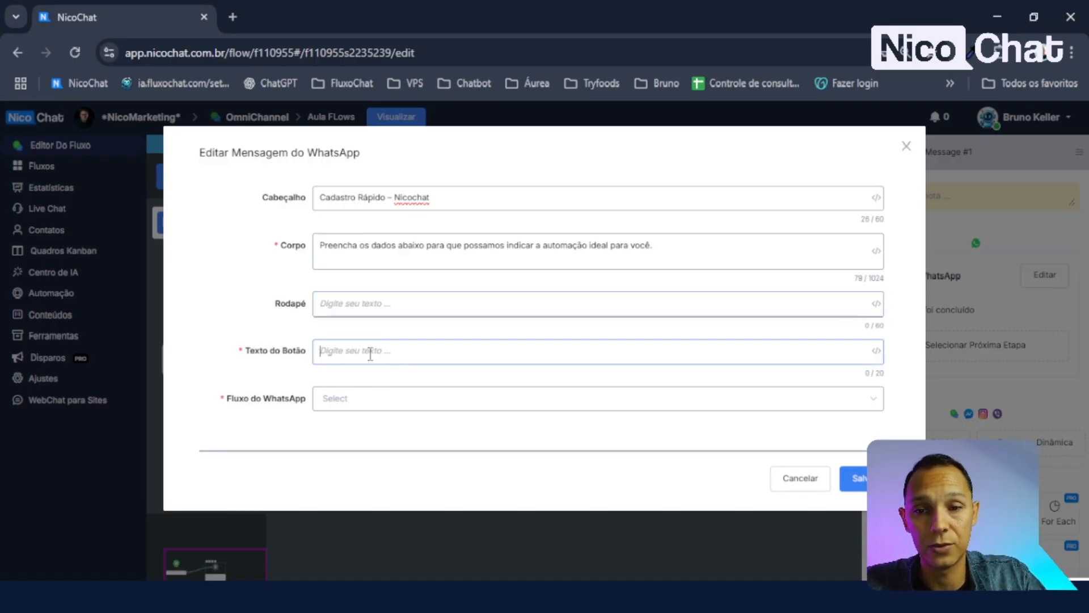
pyautogui.write('Inicia')
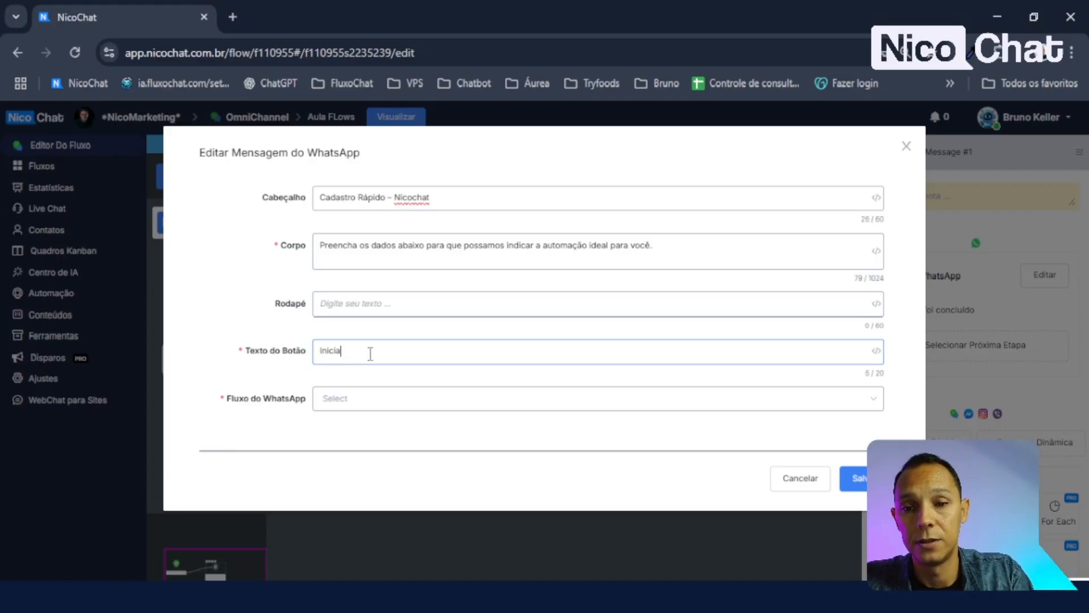
pyautogui.write('r Agora')
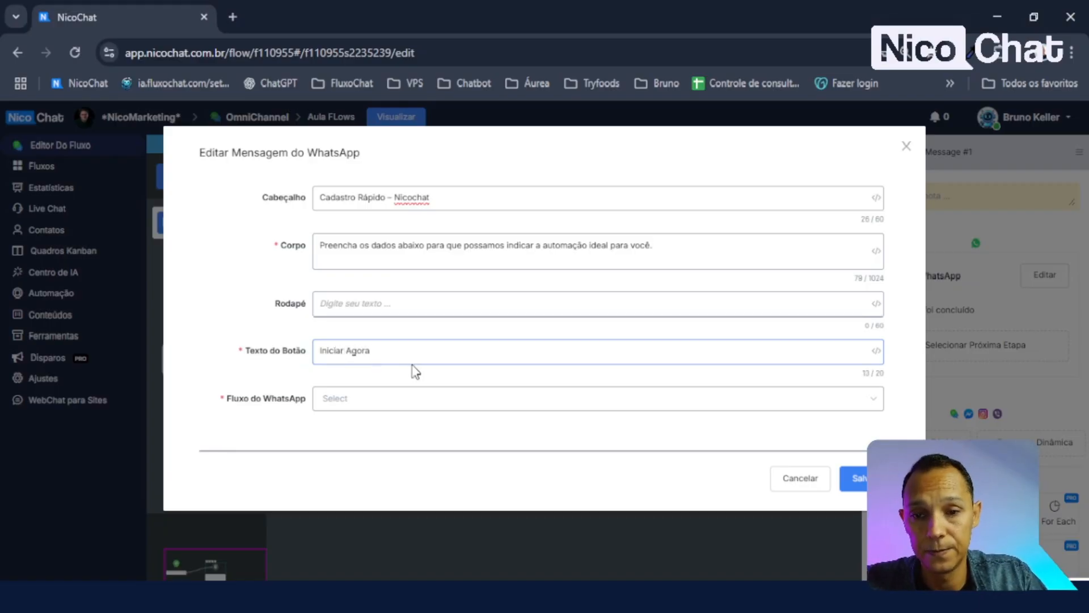
pyautogui.write('!')
pyautogui.click(398, 404)
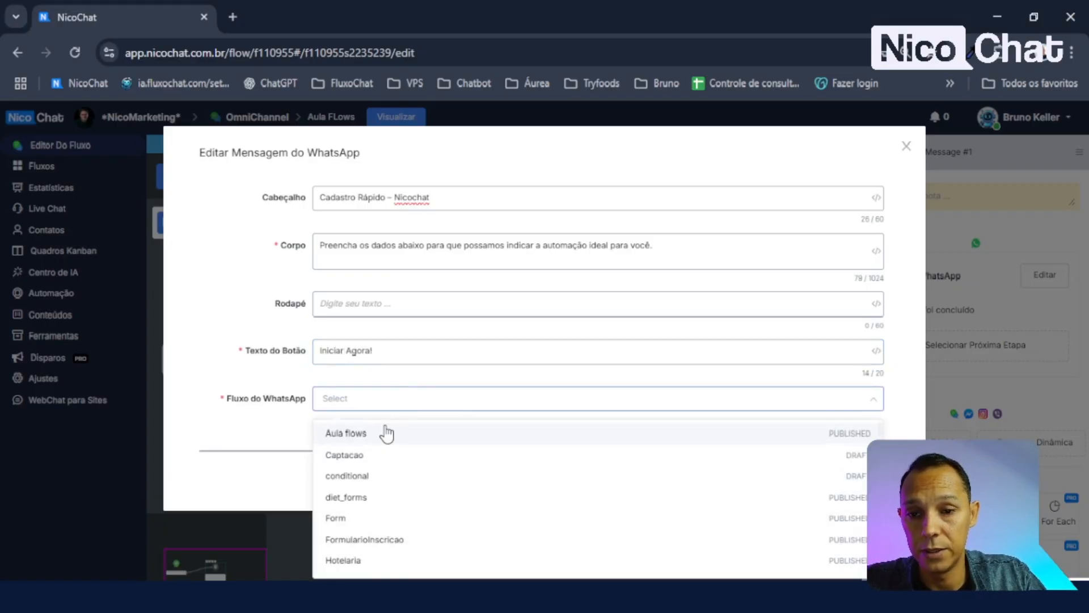
# - Link the message to the 'Aula flows' WhatsApp Flow and set data_inco to {{NOW}}
pyautogui.click(357, 432)
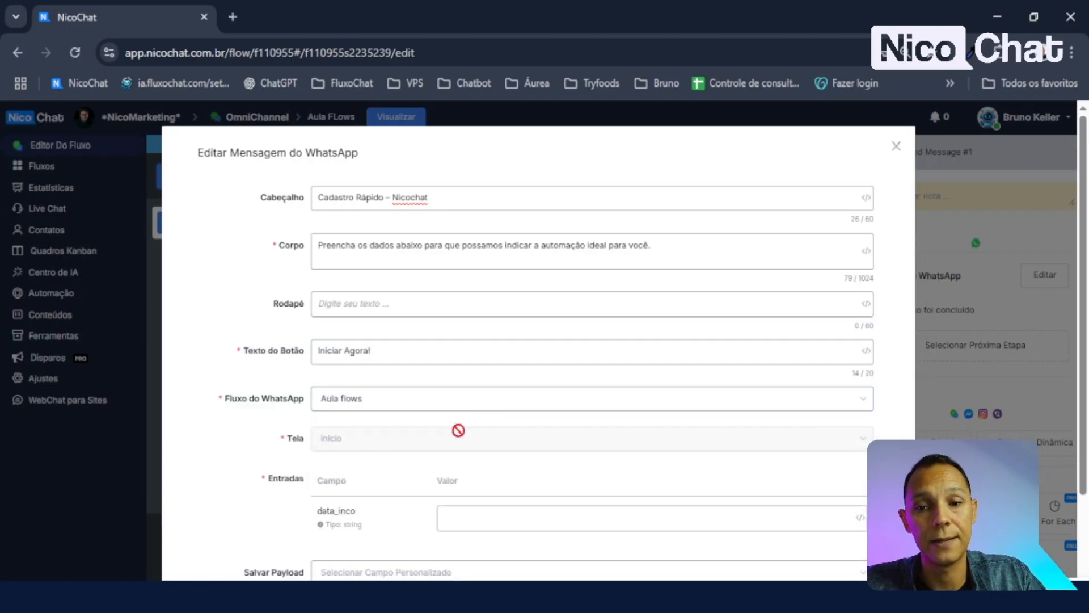
pyautogui.scroll(-2, 454, 428)
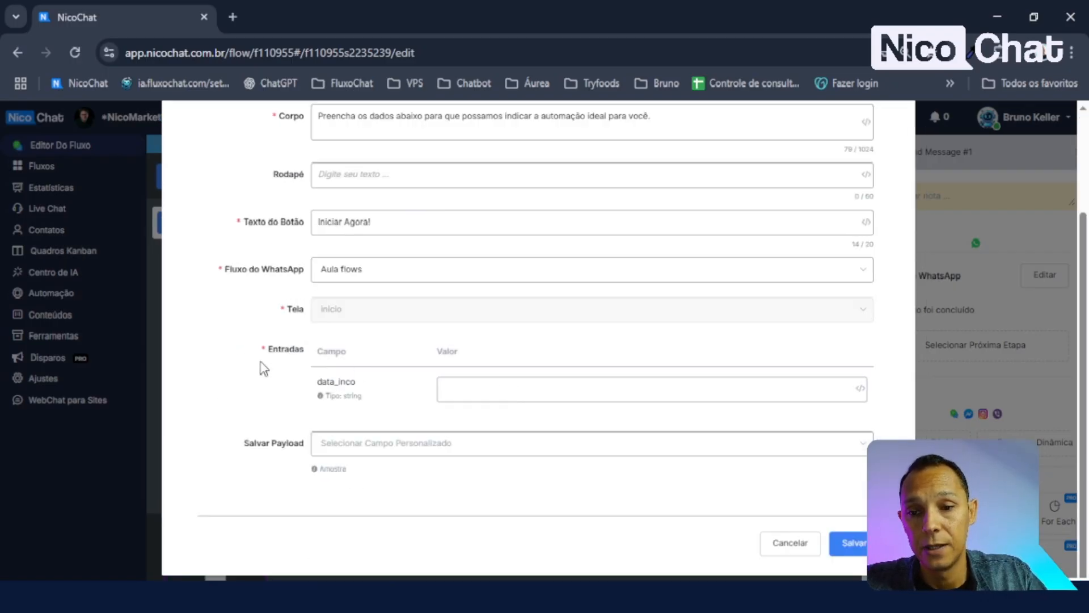
pyautogui.moveTo(332, 395)
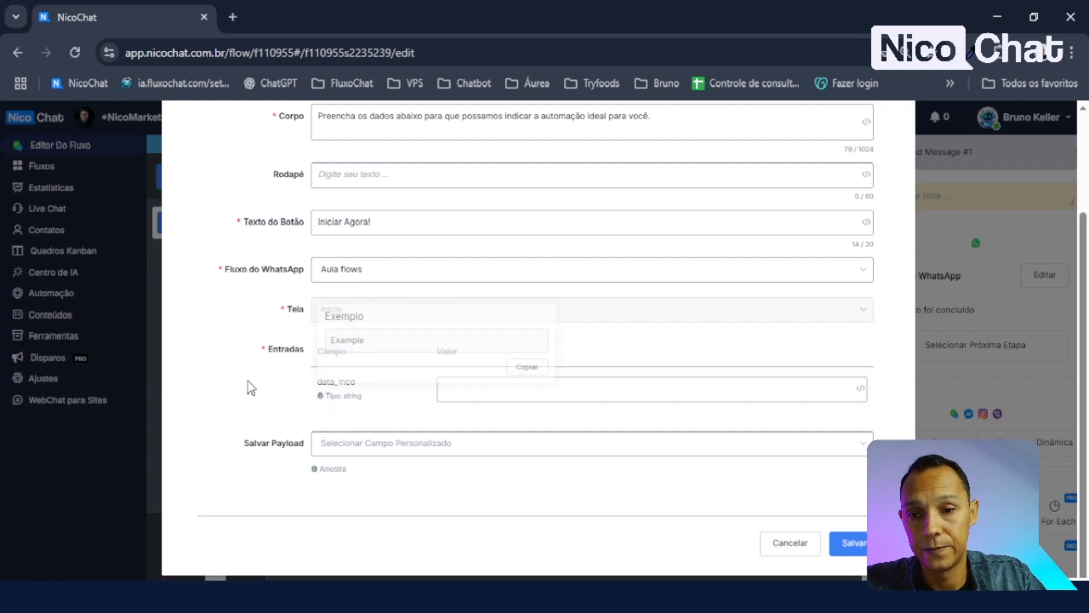
pyautogui.click(502, 392)
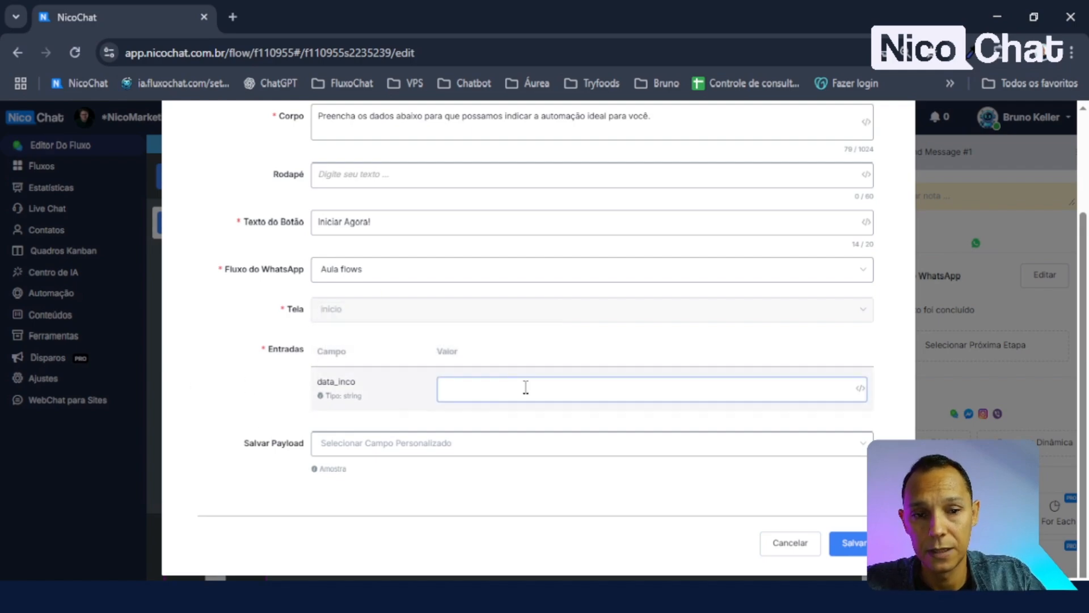
pyautogui.write('{{now')
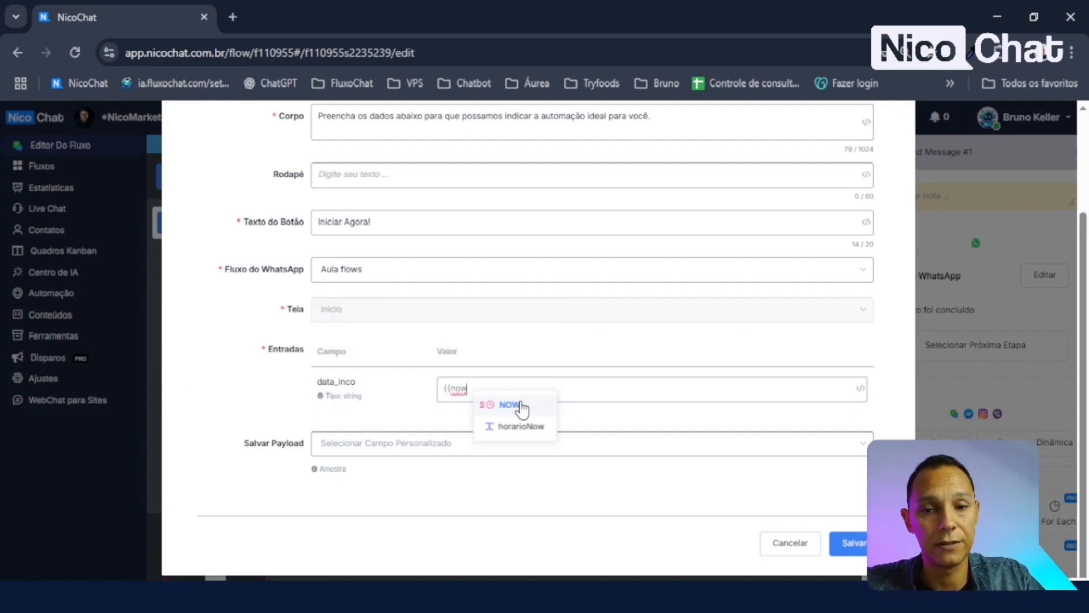
pyautogui.click(517, 404)
pyautogui.doubleClick(393, 413)
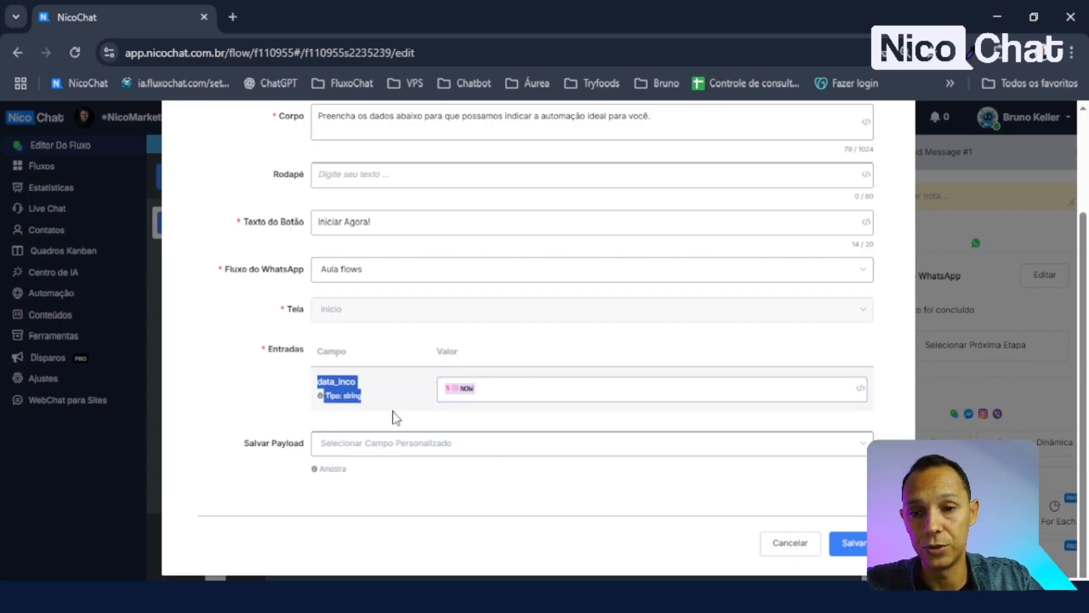
pyautogui.click(464, 439)
# - Store the payload in a new JSON custom field 'payloadAulaFLows' and save
pyautogui.click(374, 447)
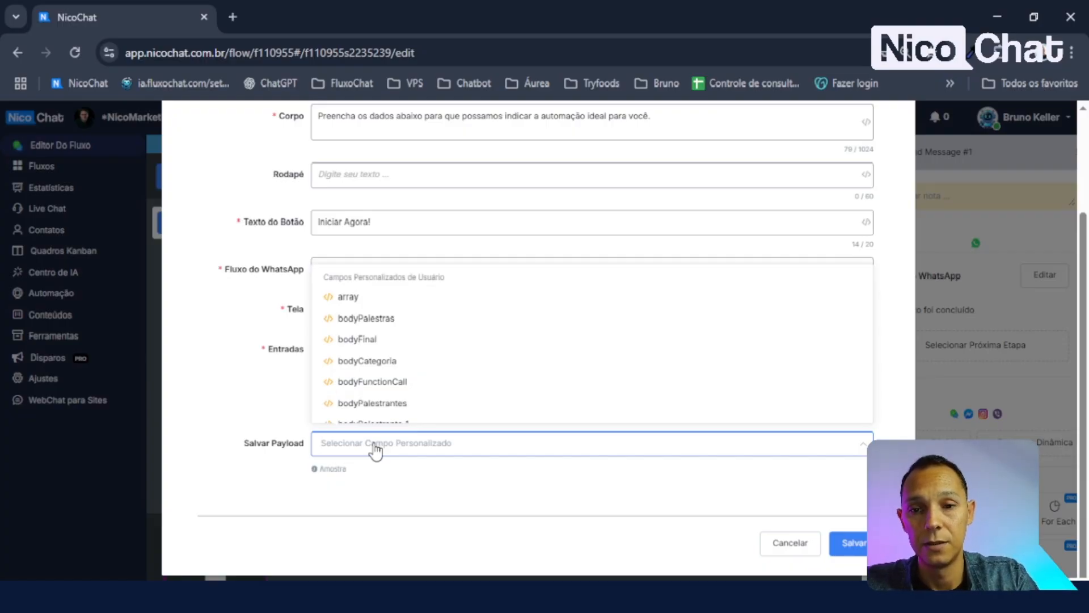
pyautogui.write('payload')
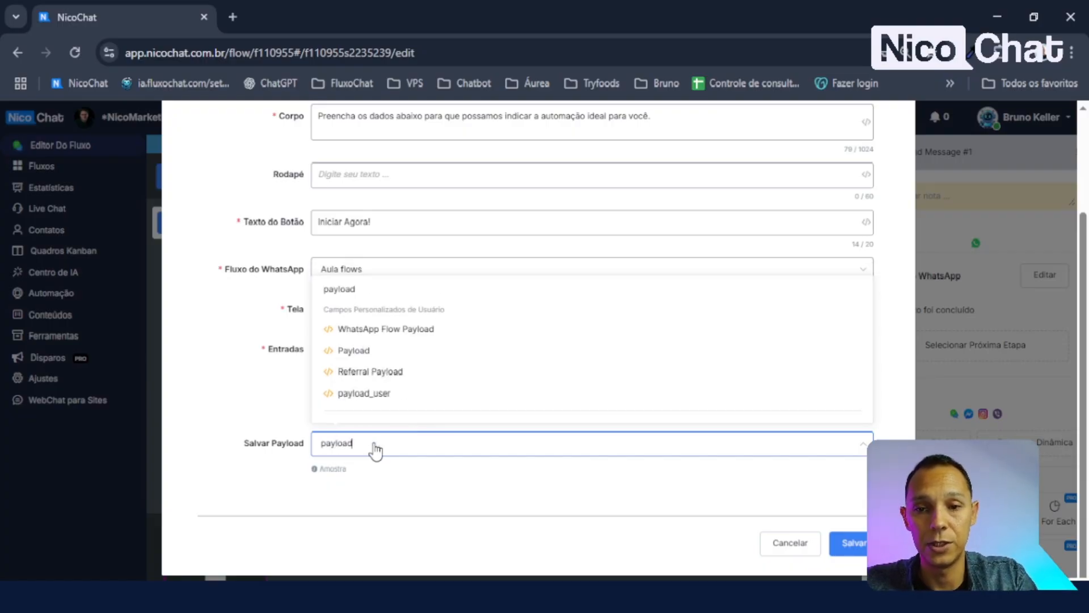
pyautogui.write('Aula')
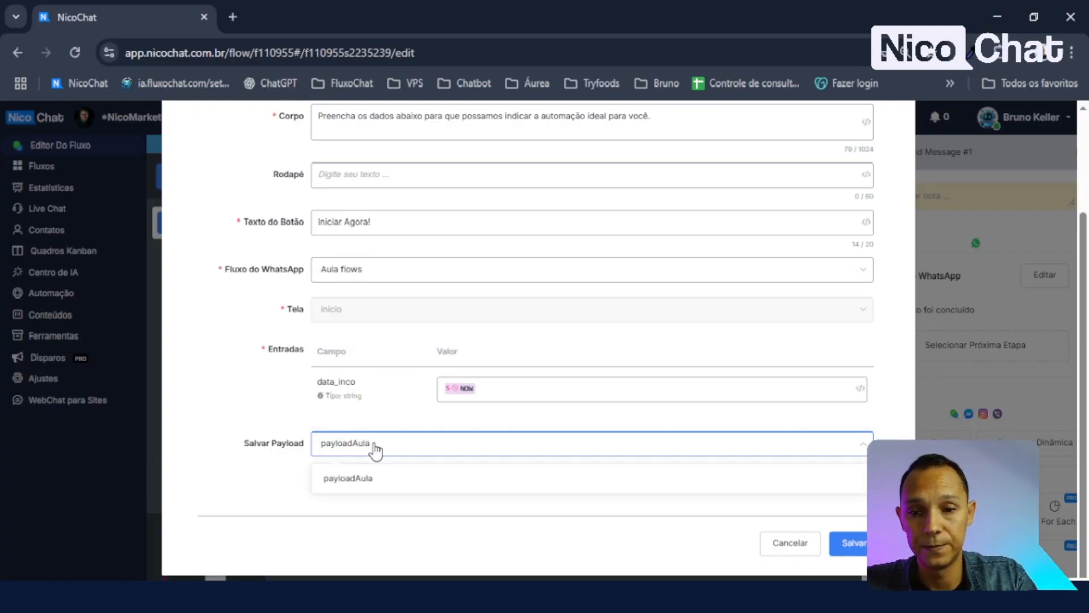
pyautogui.write('FLows')
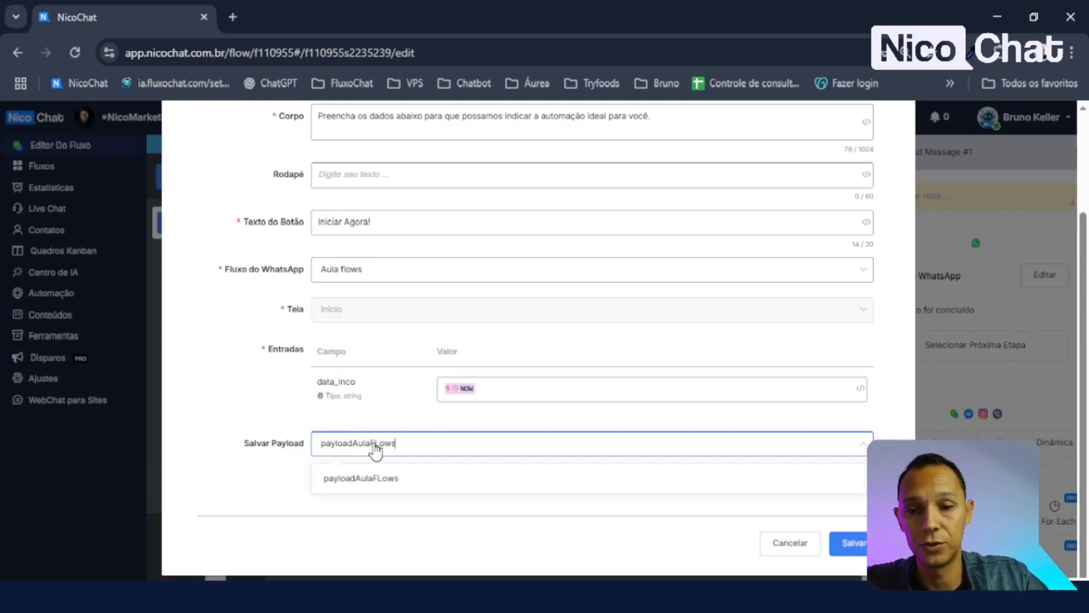
pyautogui.click(382, 480)
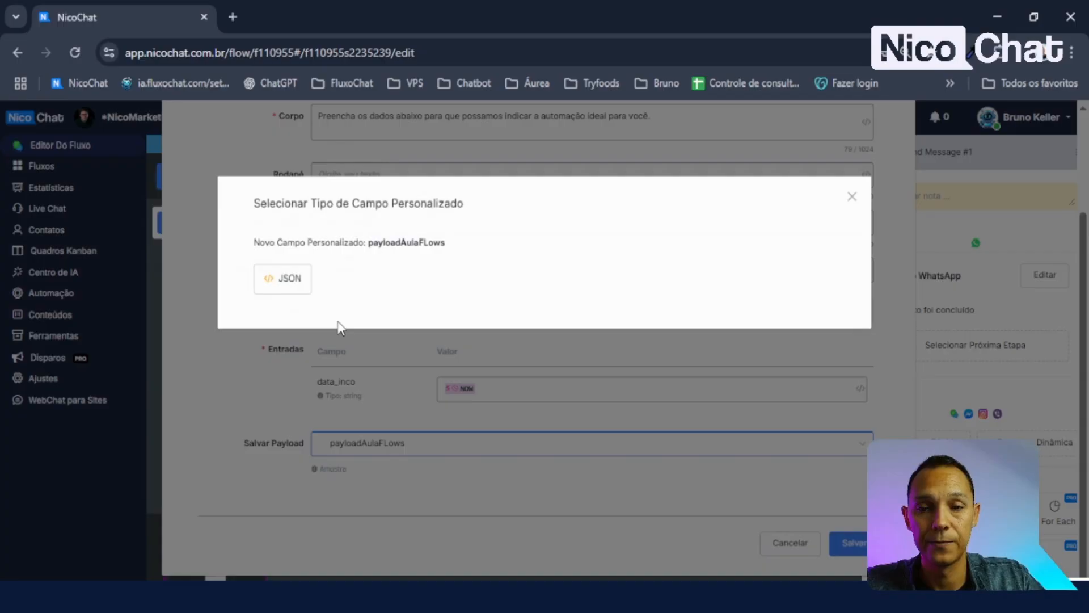
pyautogui.click(280, 278)
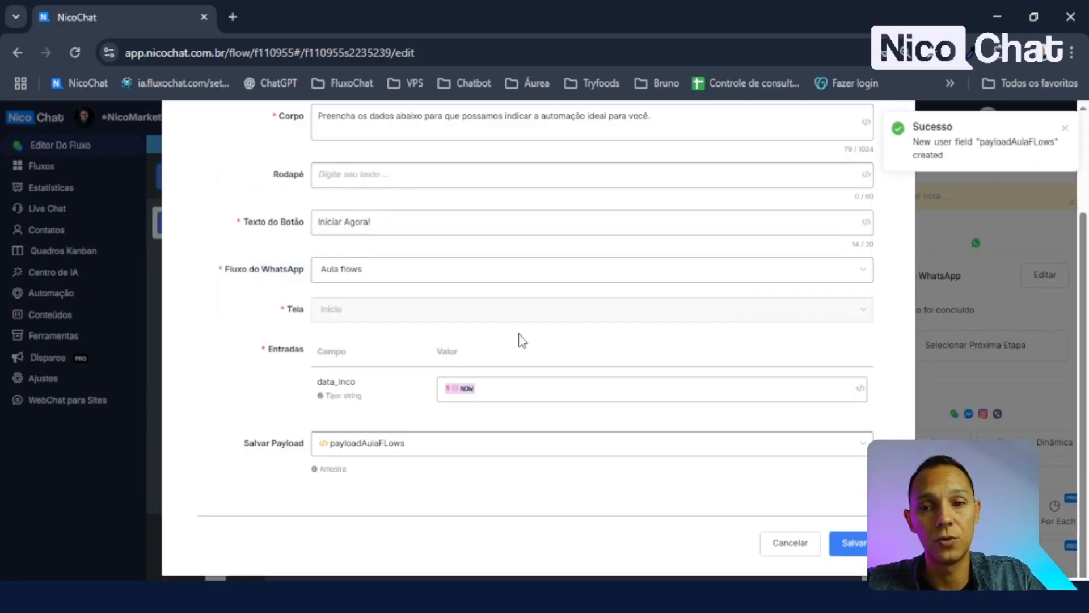
pyautogui.scroll(3, 520, 340)
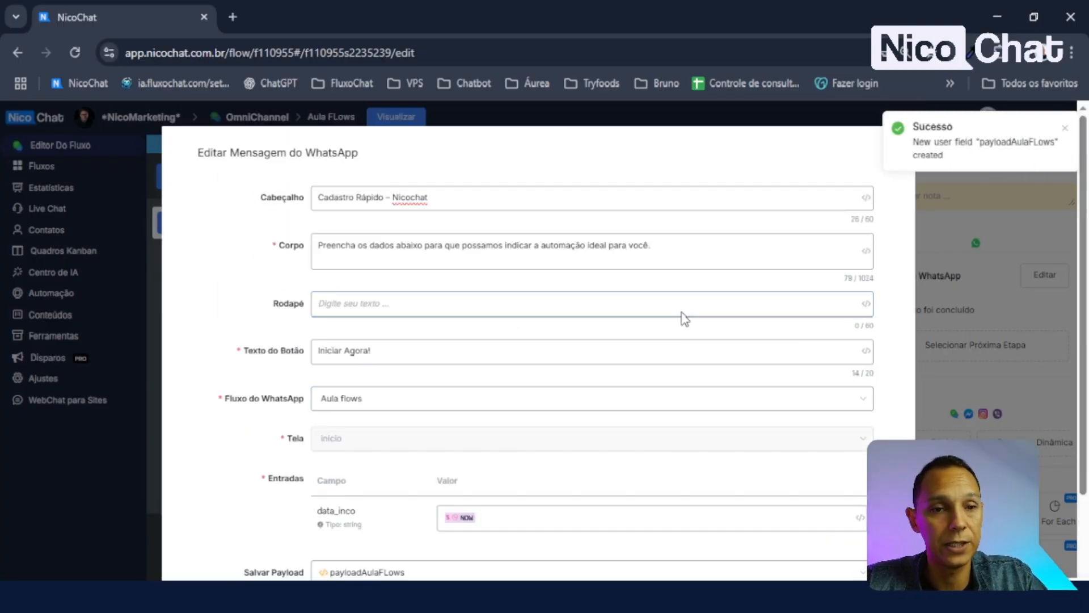
pyautogui.scroll(-3, 801, 500)
pyautogui.click(838, 545)
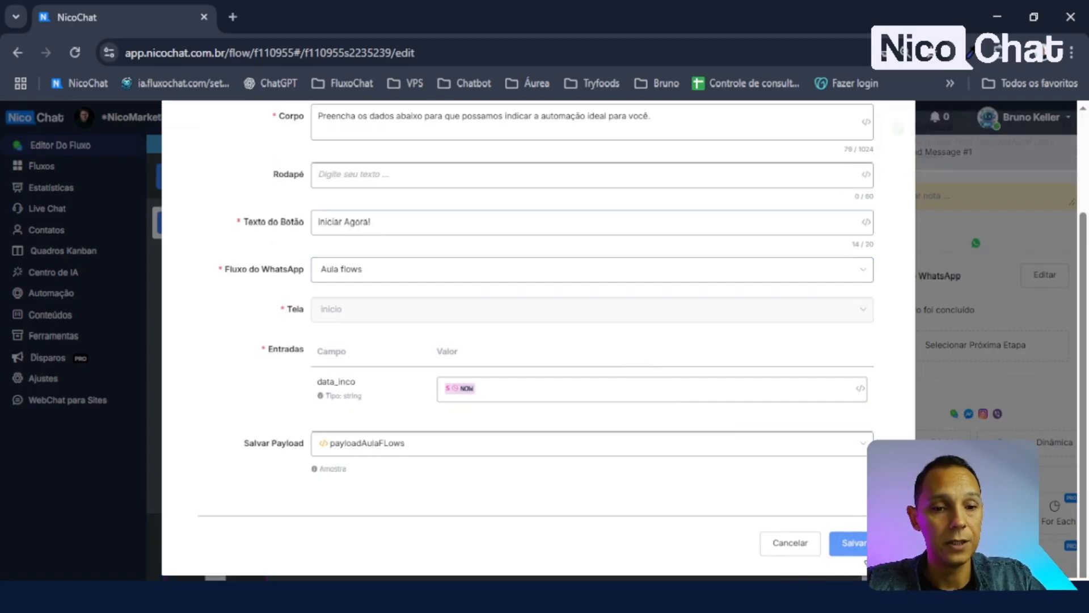
# - Move Send Message #1 higher on the canvas and publish the Aula FLows subflow
pyautogui.moveTo(640, 443); pyautogui.dragTo(617, 345)
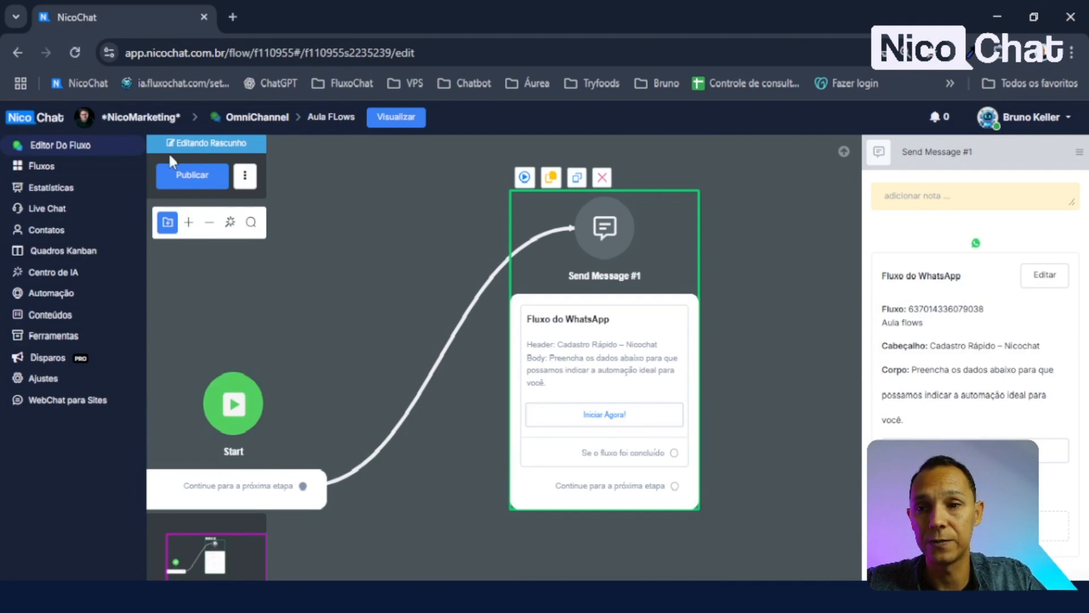
pyautogui.click(195, 182)
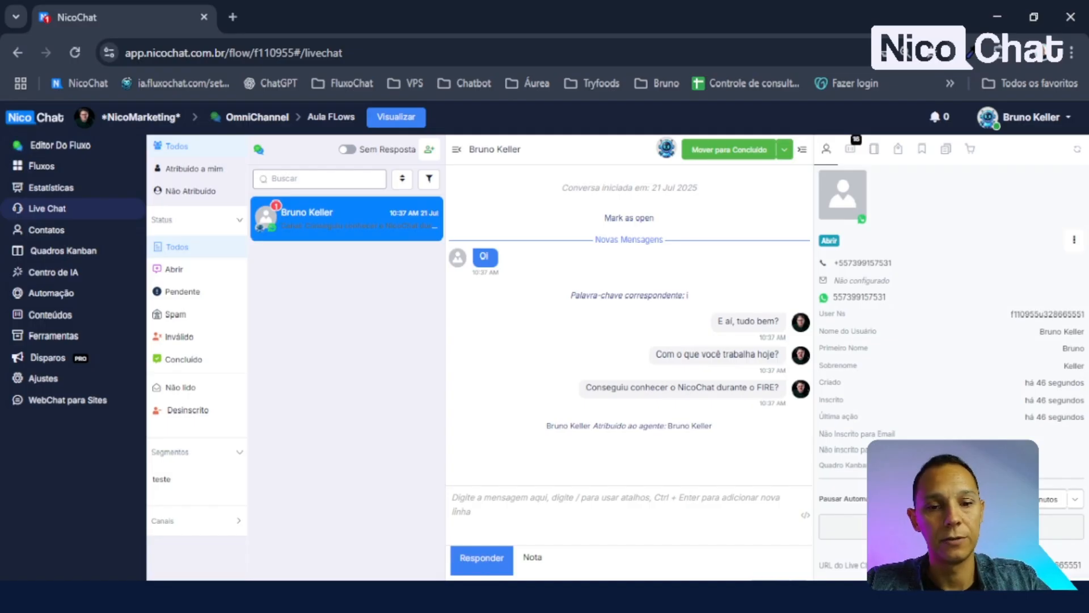
# - Search 'aula' and send the Aula FLows subflow to the test conversation
pyautogui.click(505, 590)
pyautogui.write('aula')
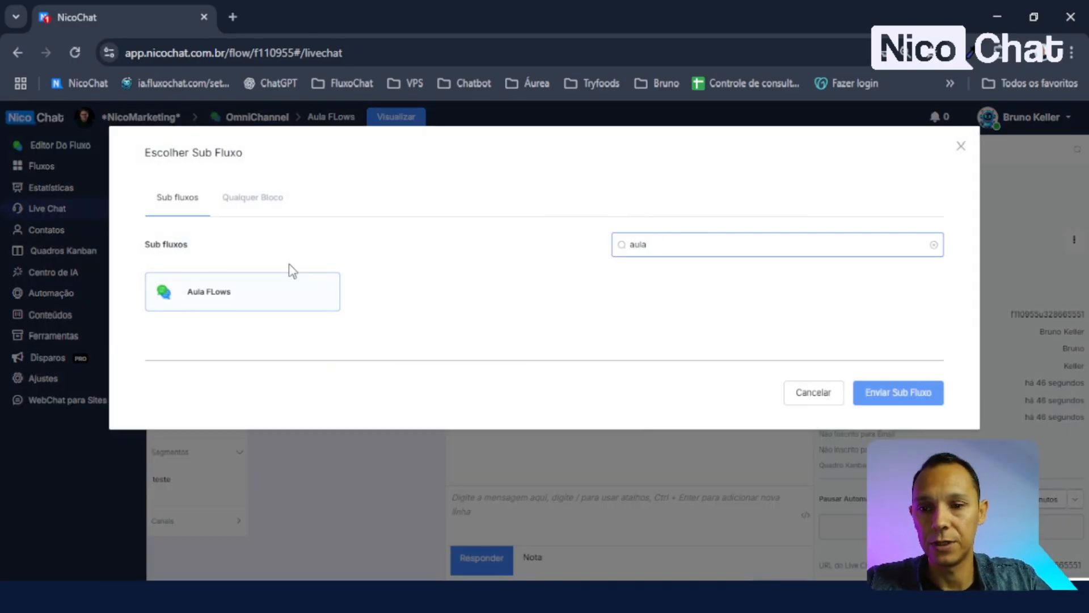
pyautogui.click(266, 295)
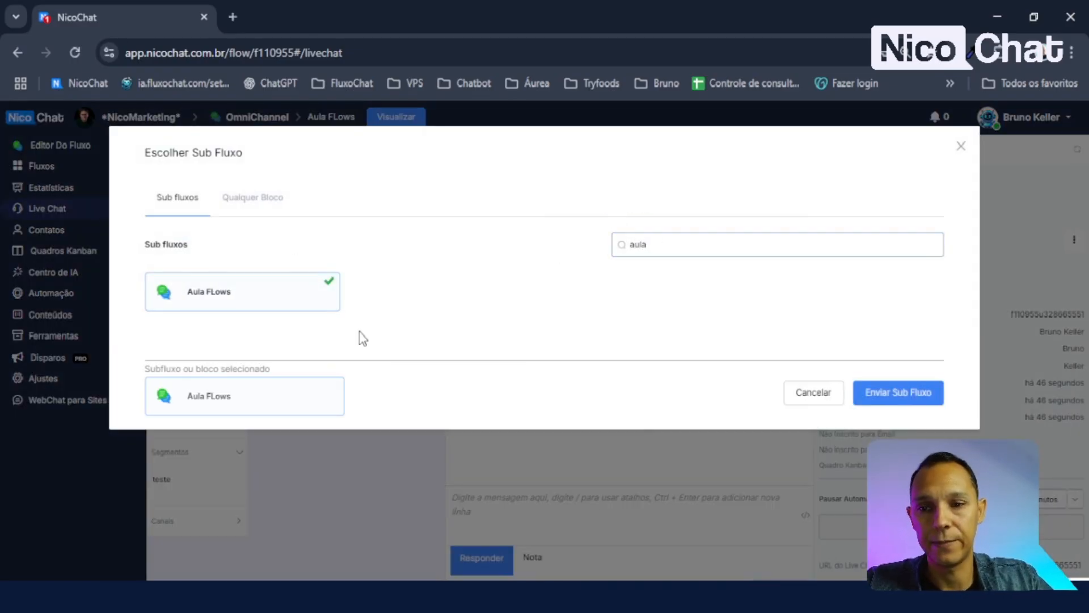
pyautogui.click(910, 397)
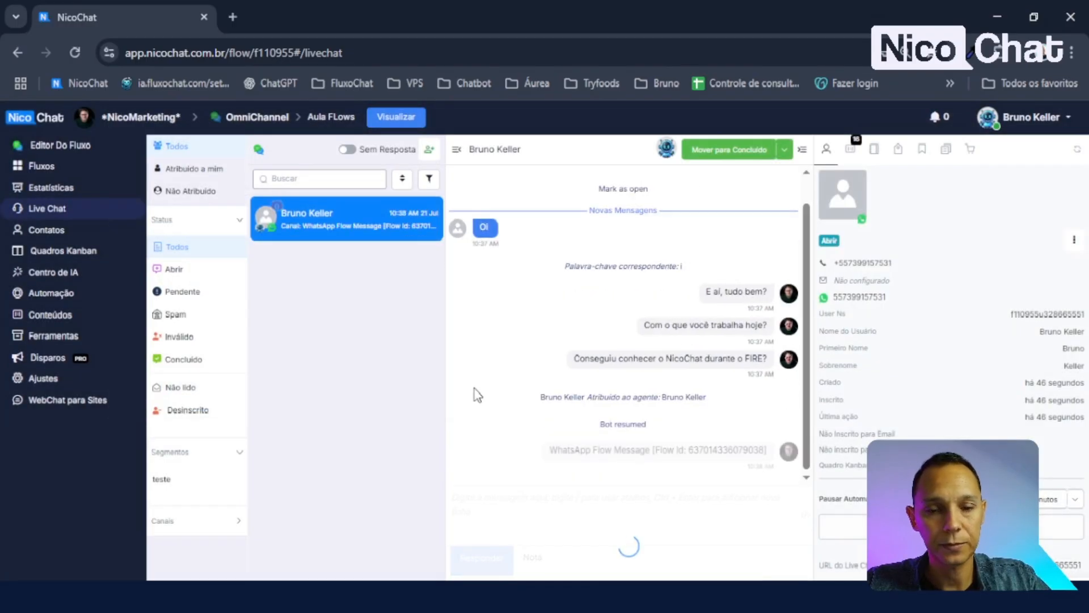
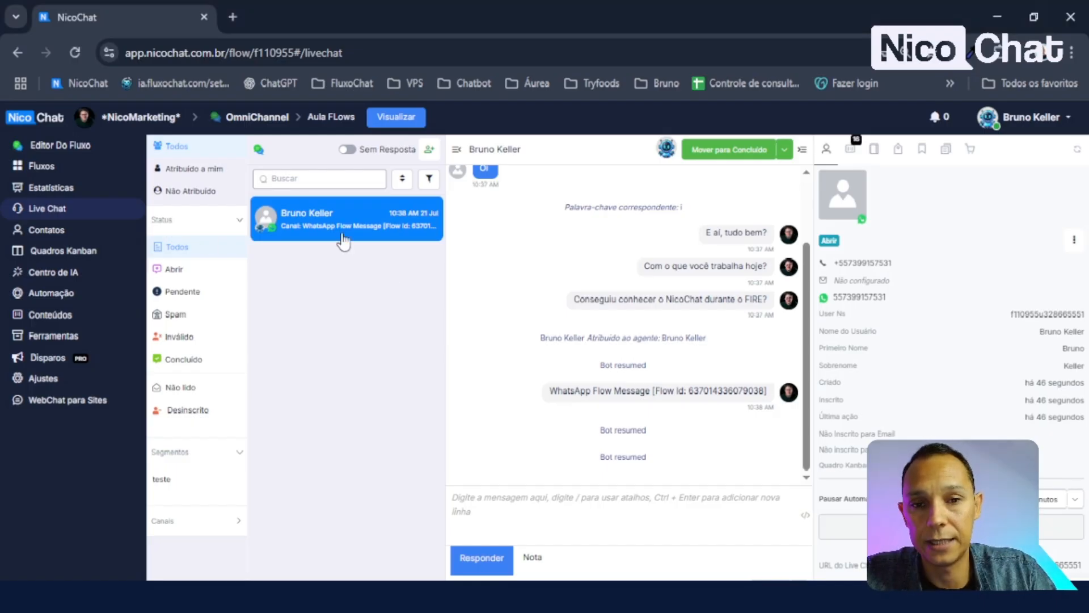
# - Refresh the contact and open its payloadAulaFlows custom field to view the submitted JSON
pyautogui.click(1078, 151)
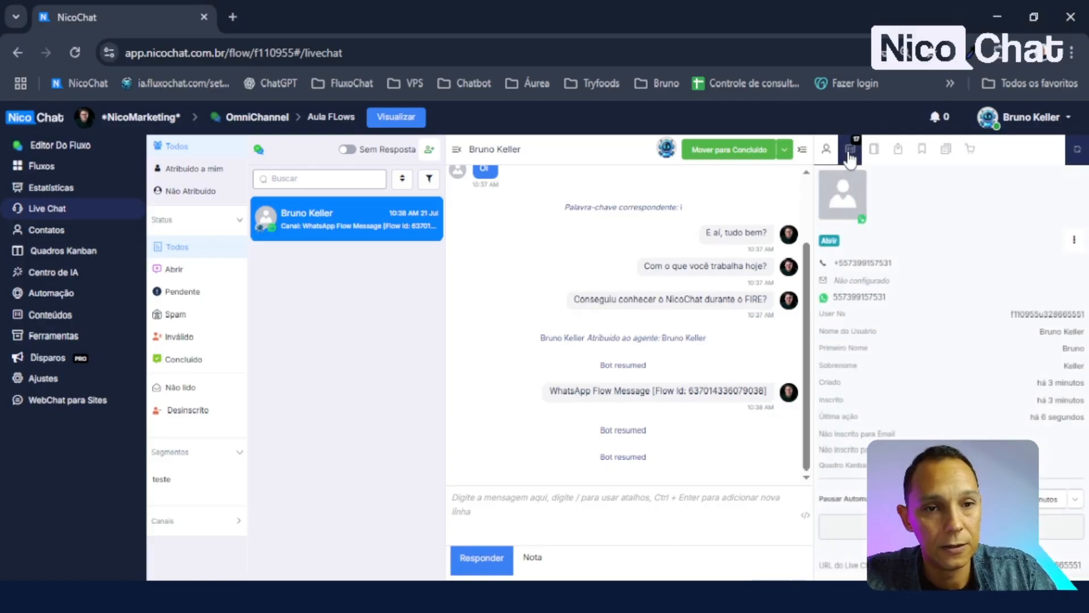
pyautogui.click(852, 150)
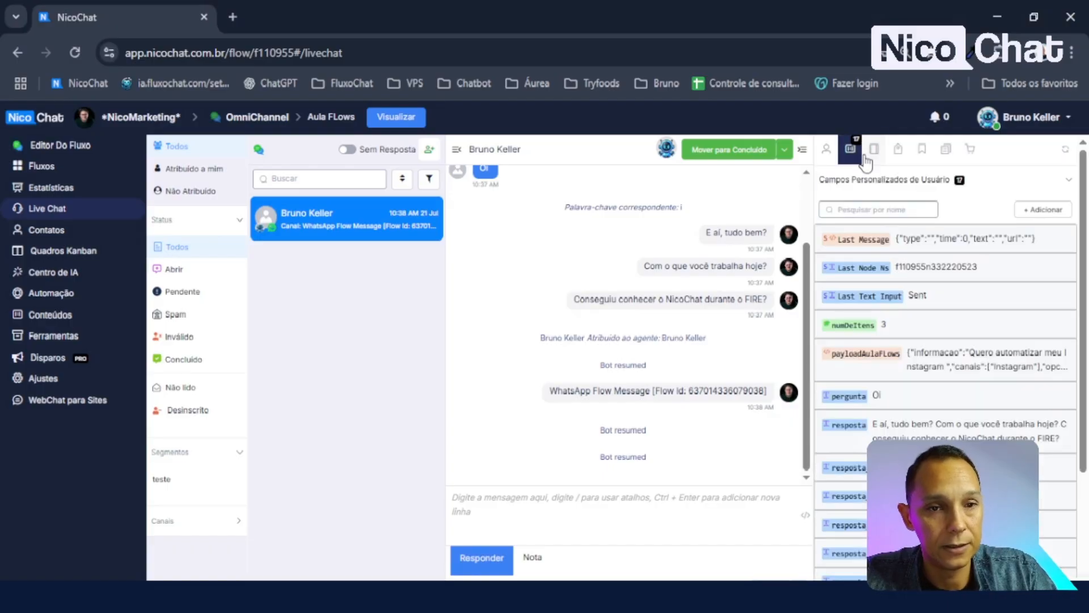
pyautogui.click(962, 368)
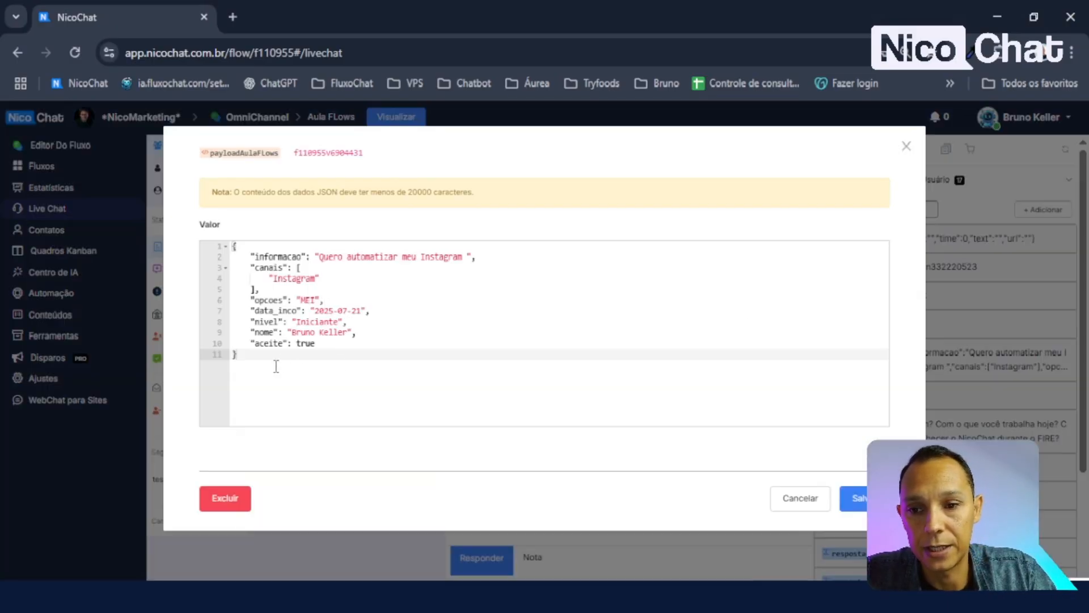
# - Review the submitted JSON in the editor, highlighting the MEI and Iniciante values
pyautogui.click(253, 362)
pyautogui.moveTo(240, 353); pyautogui.dragTo(236, 244)
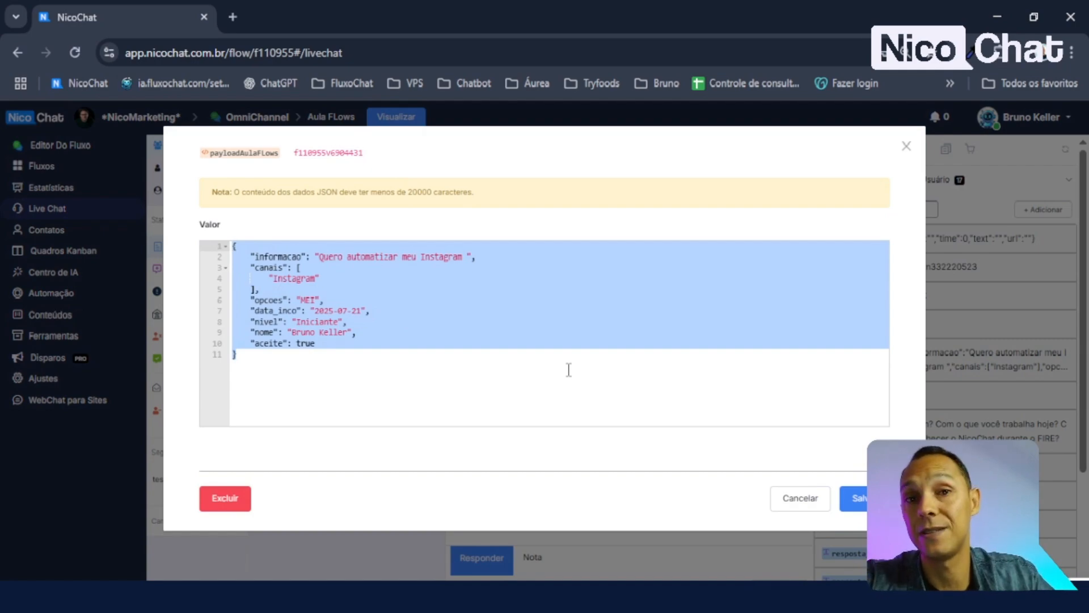
pyautogui.click(366, 361)
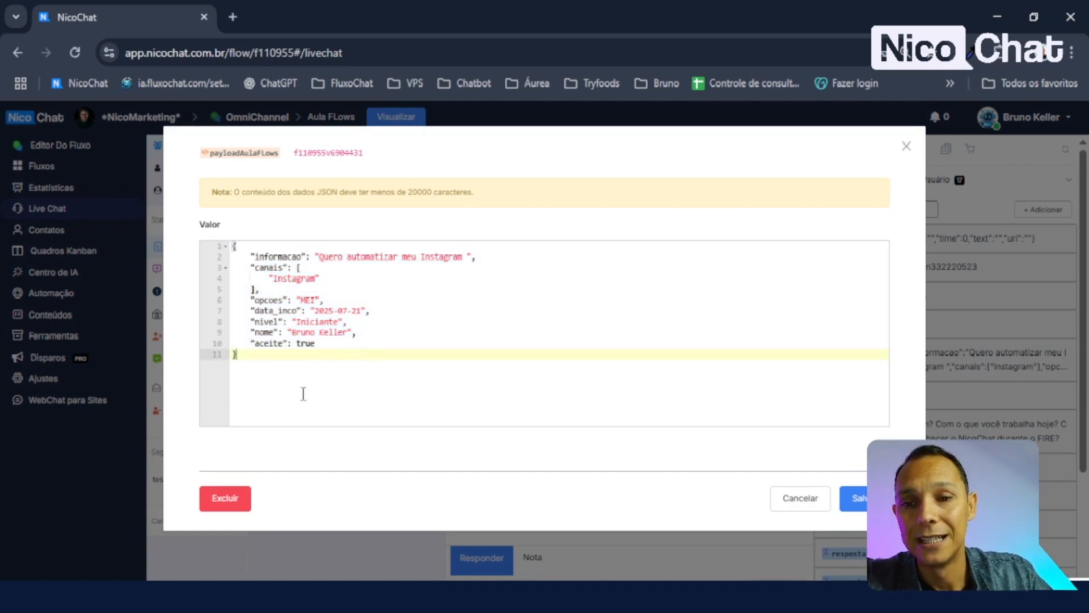
pyautogui.click(302, 300)
pyautogui.moveTo(302, 300); pyautogui.dragTo(348, 324)
pyautogui.click(294, 334)
pyautogui.click(351, 355)
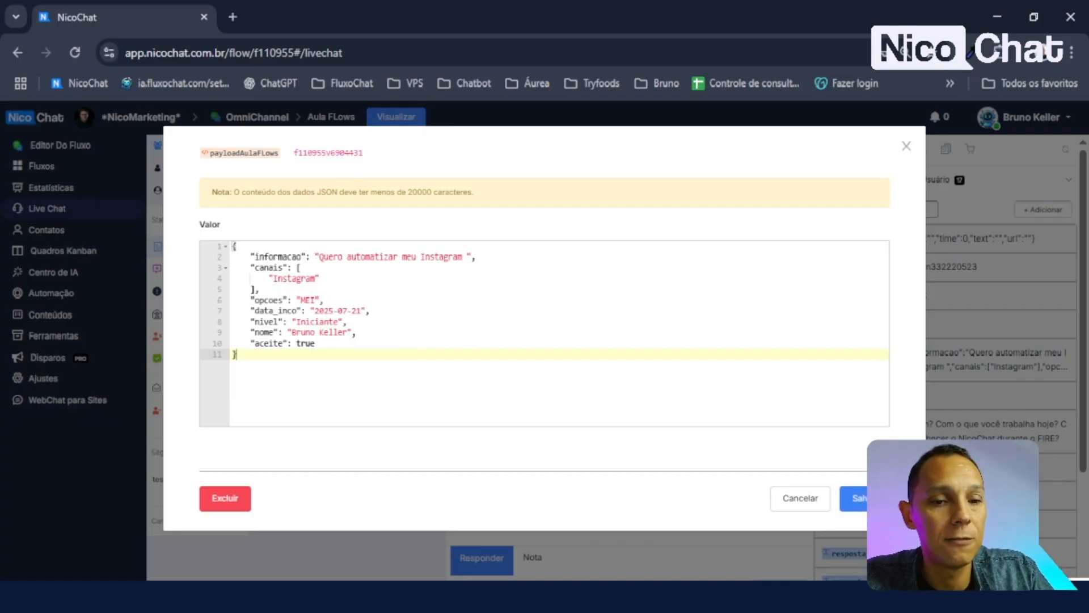
# - Save the payloadAulaFlows value, then preview the Aula flows WhatsApp Flow
pyautogui.click(856, 498)
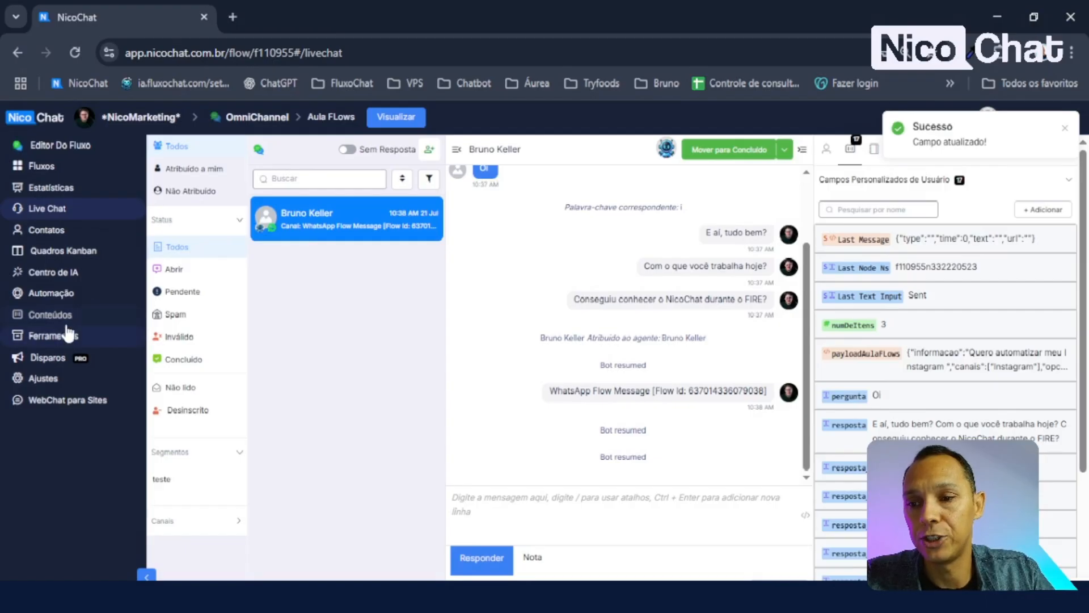
pyautogui.click(61, 316)
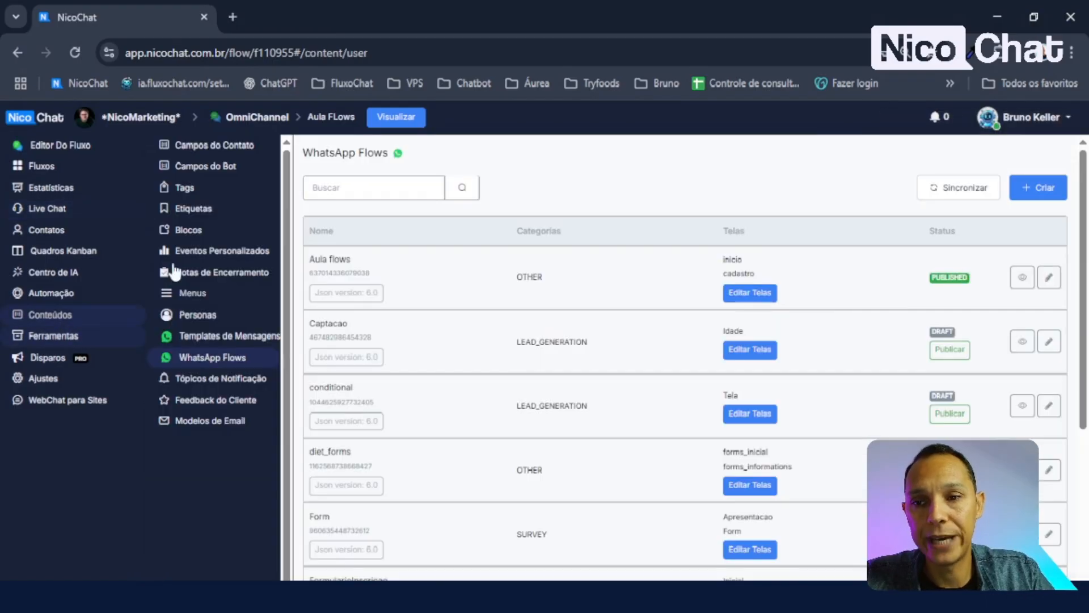
pyautogui.click(1022, 277)
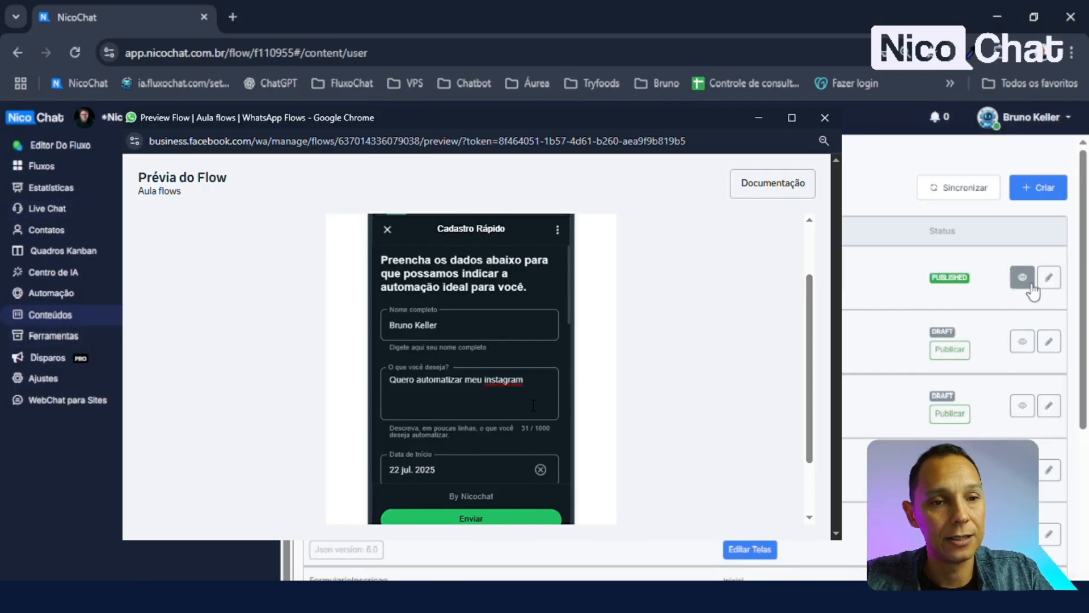